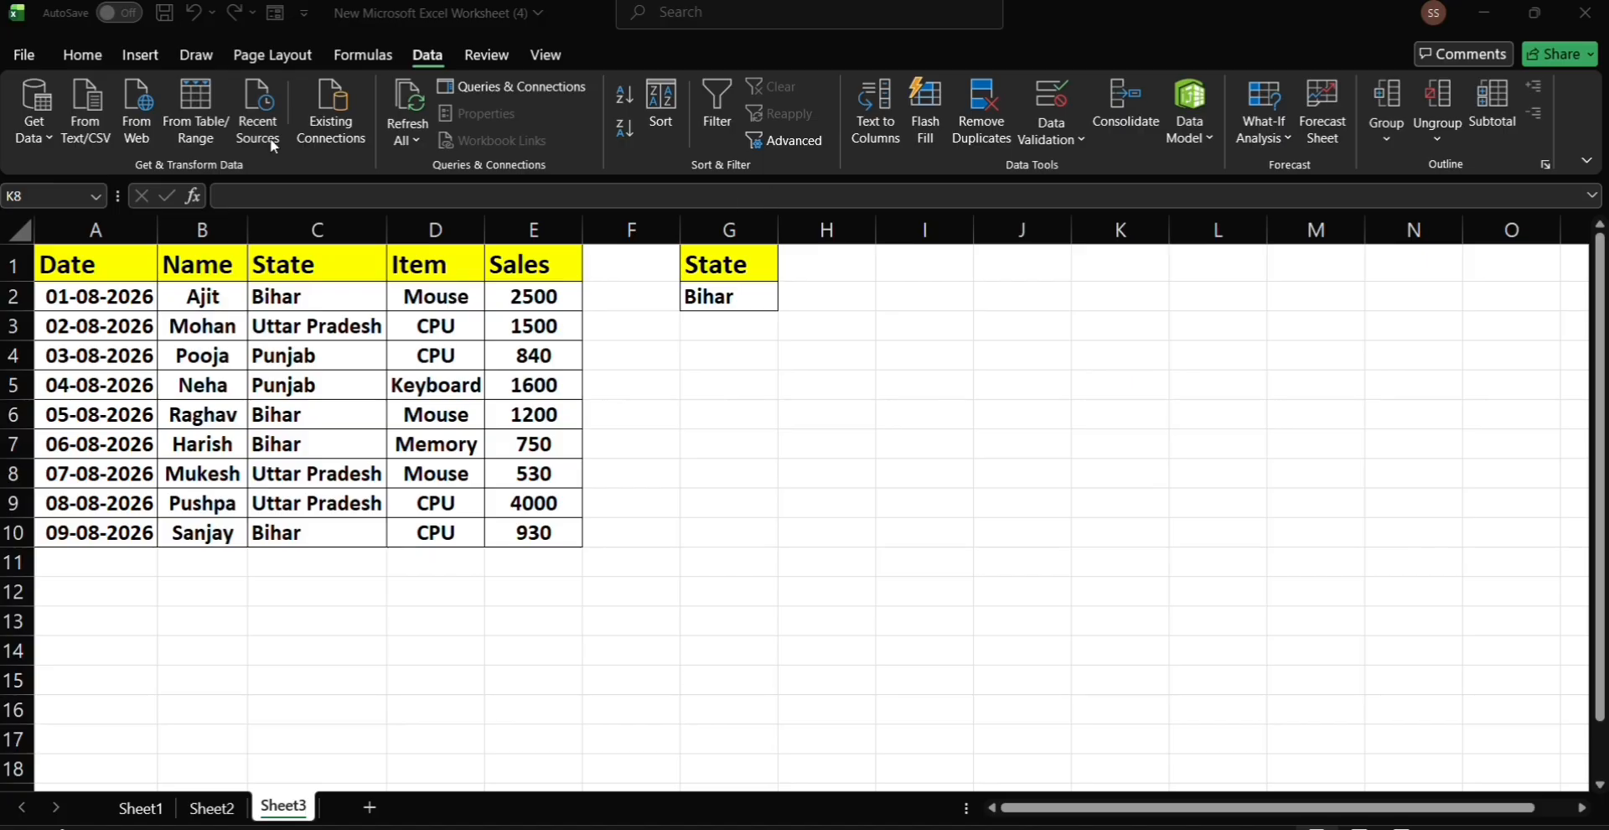
- Turn on filtering for the header row A1:E1, from Date to Sales
left_click(113, 264)
left_click_drag(113, 264, 518, 277)
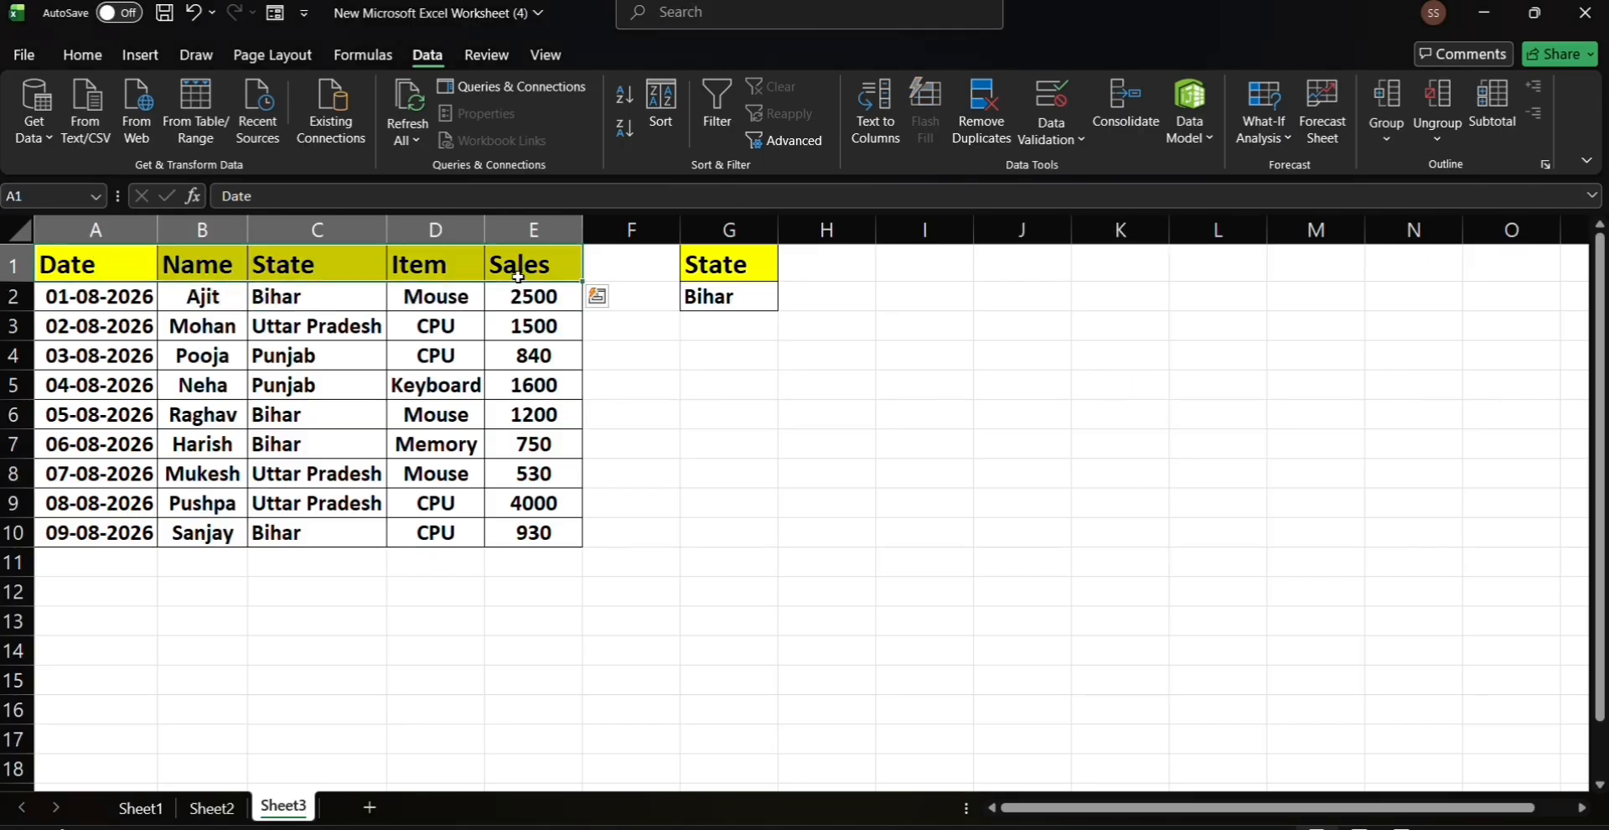
left_click(719, 116)
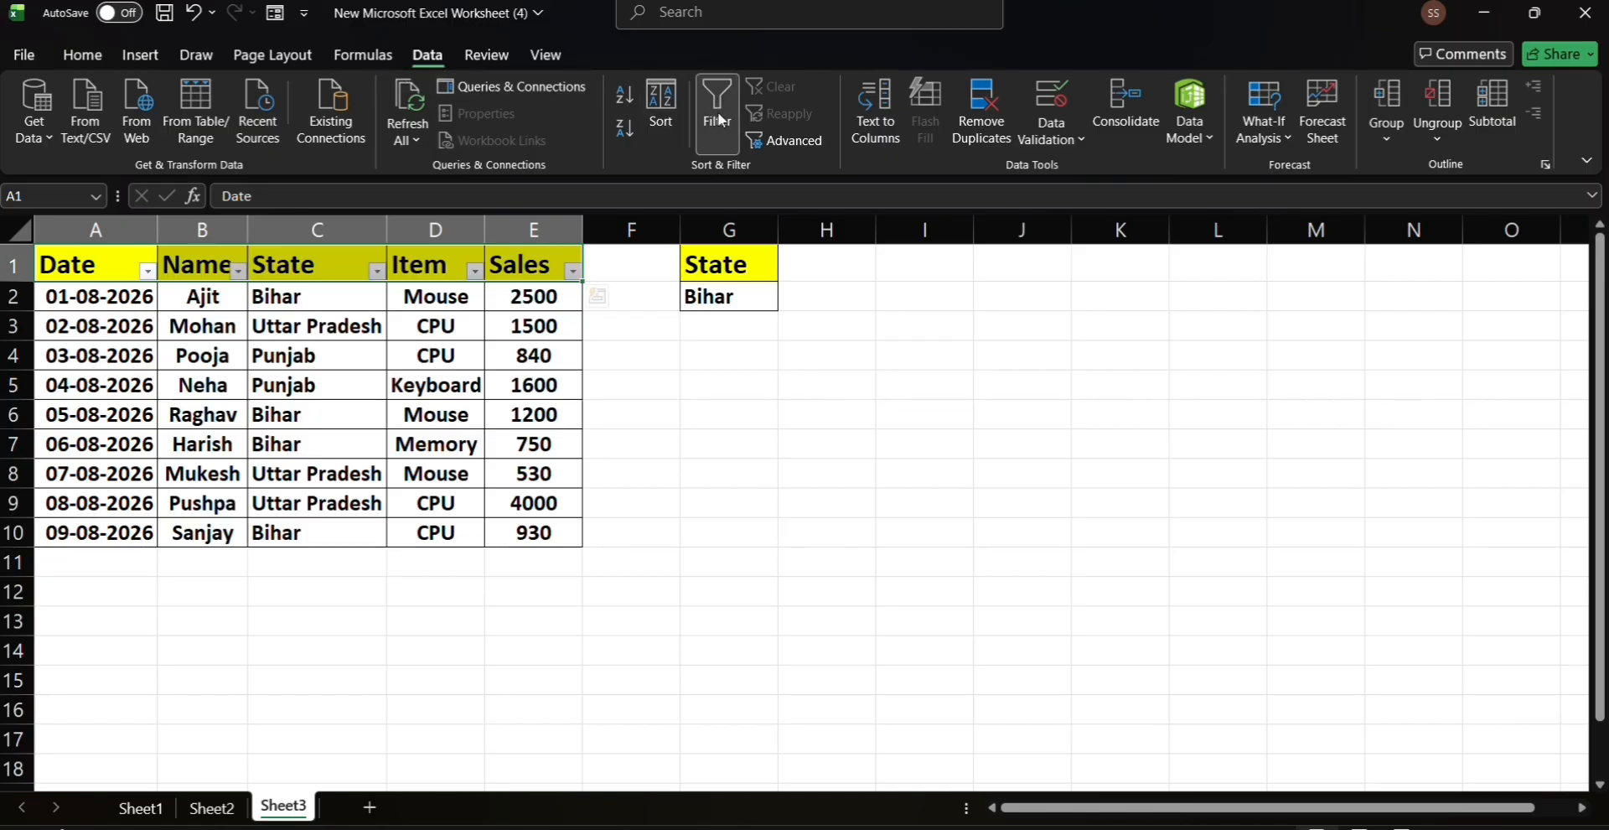
left_click(722, 408)
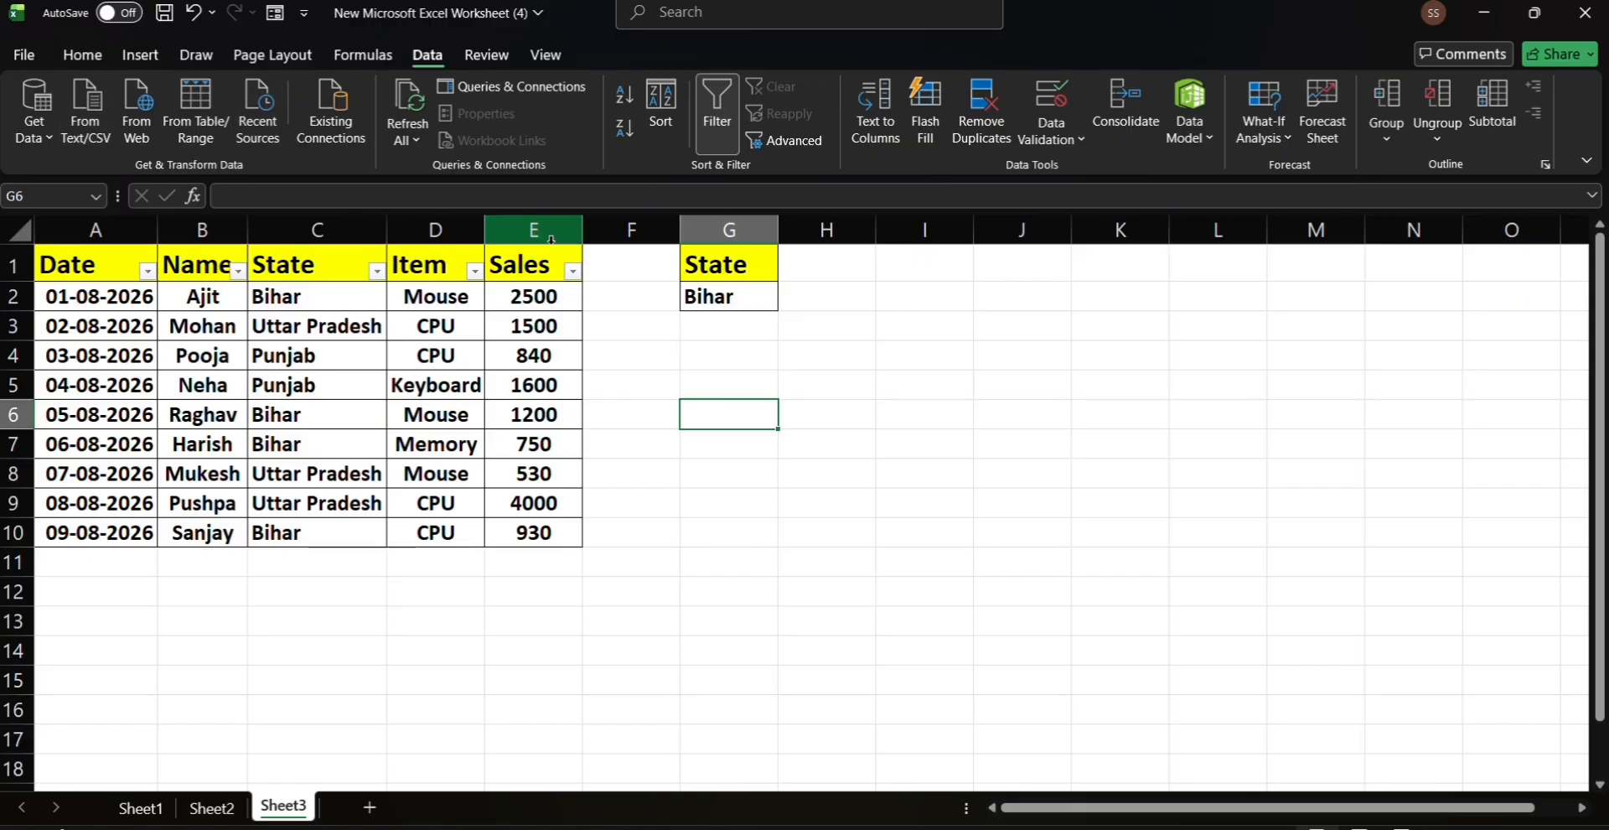
- Look through the values and options in the Sales column's filter list, and close it
left_click(570, 278)
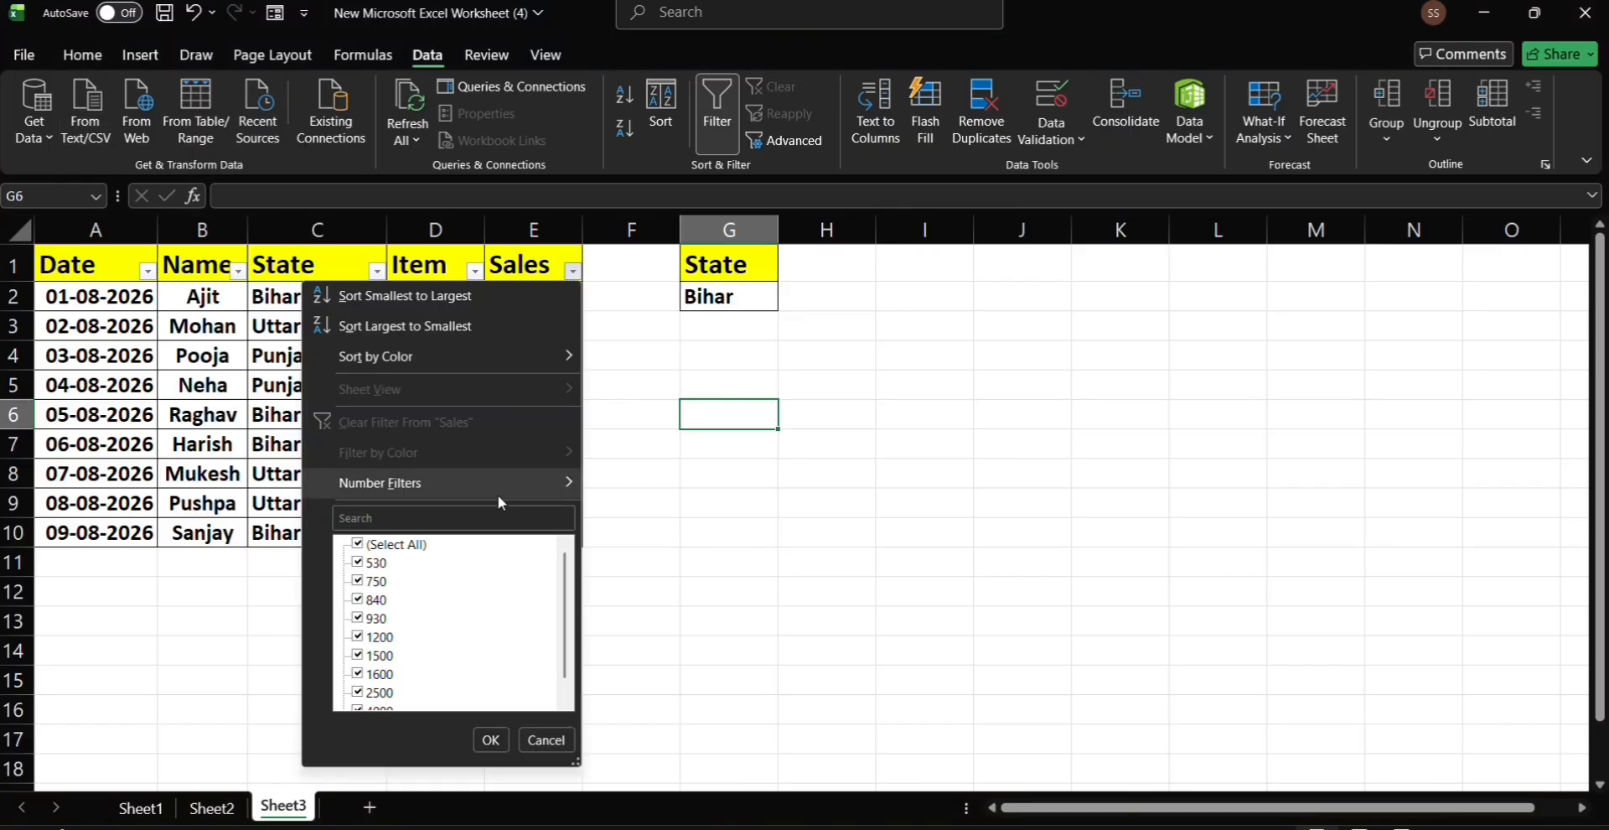
scroll(457, 627, "down", 1)
scroll(457, 627, "up", 1)
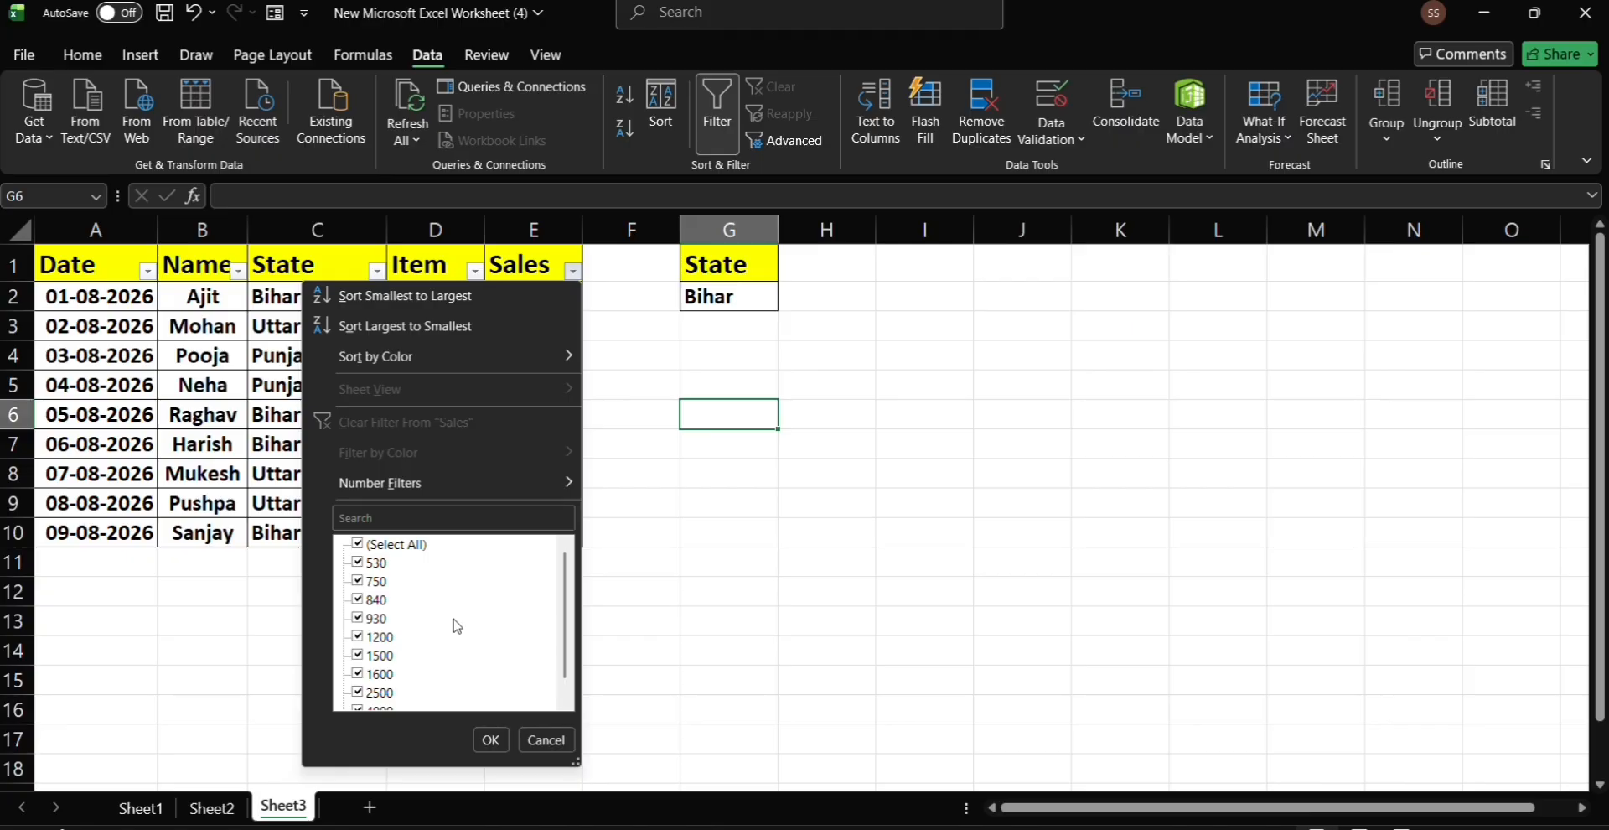
left_click(475, 740)
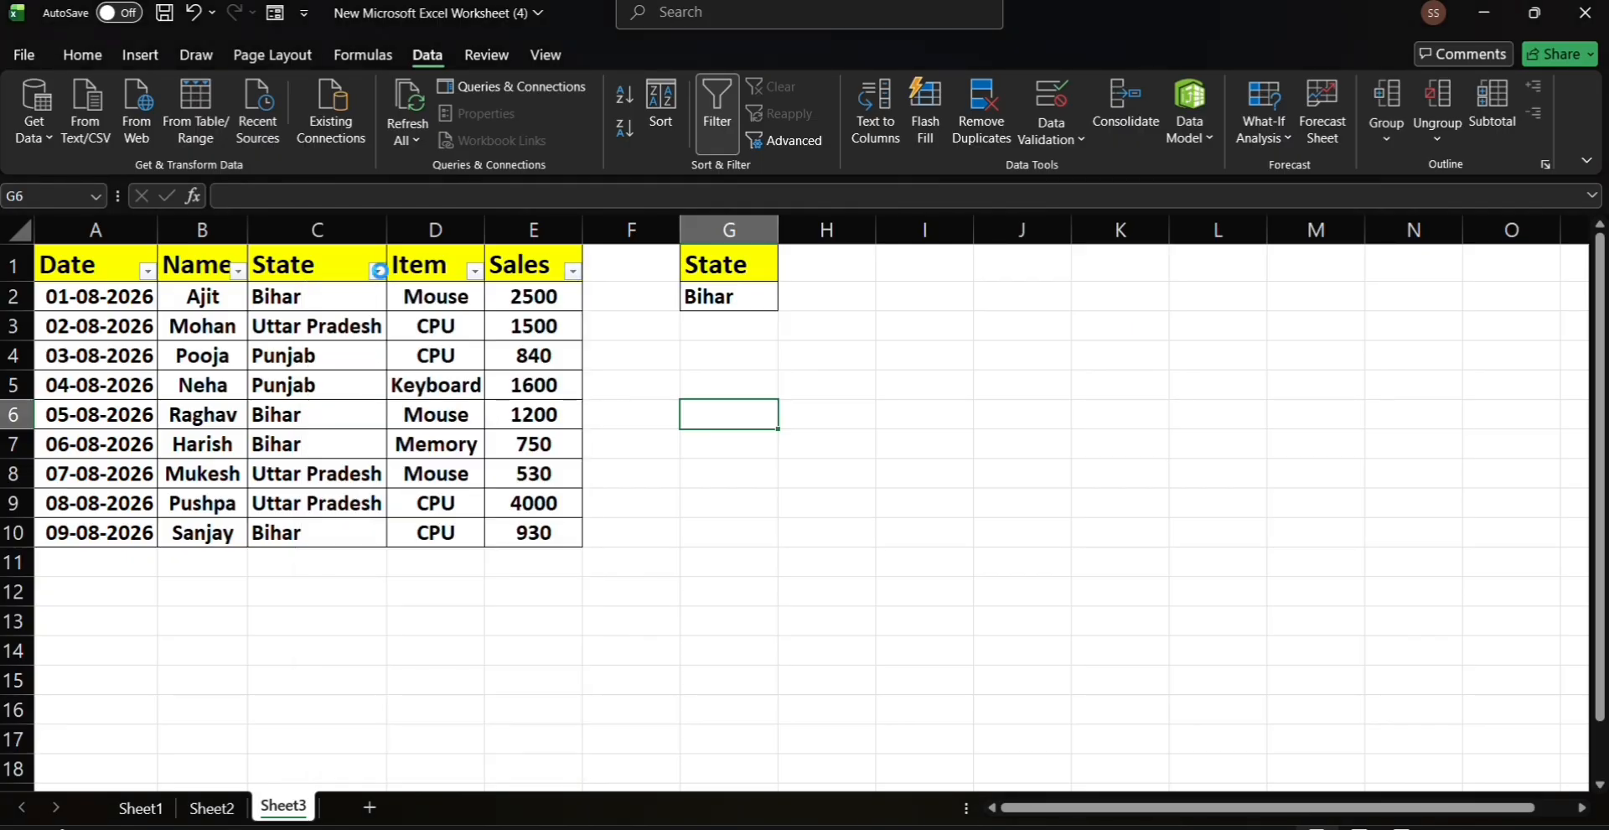
- Filter the State column to show only Bihar, and restore all states
left_click(377, 271)
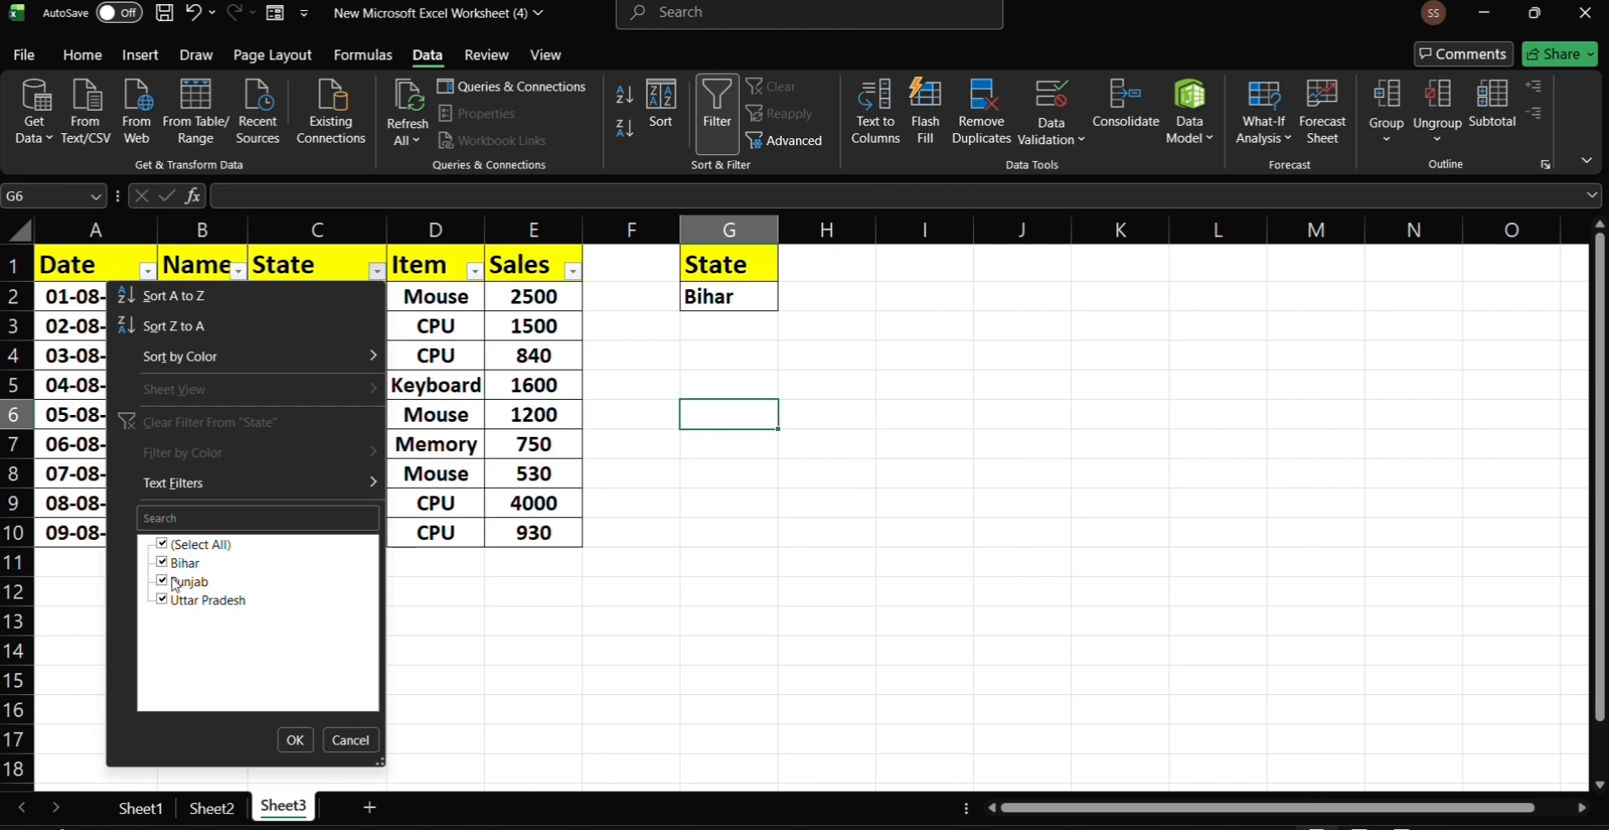
left_click(160, 545)
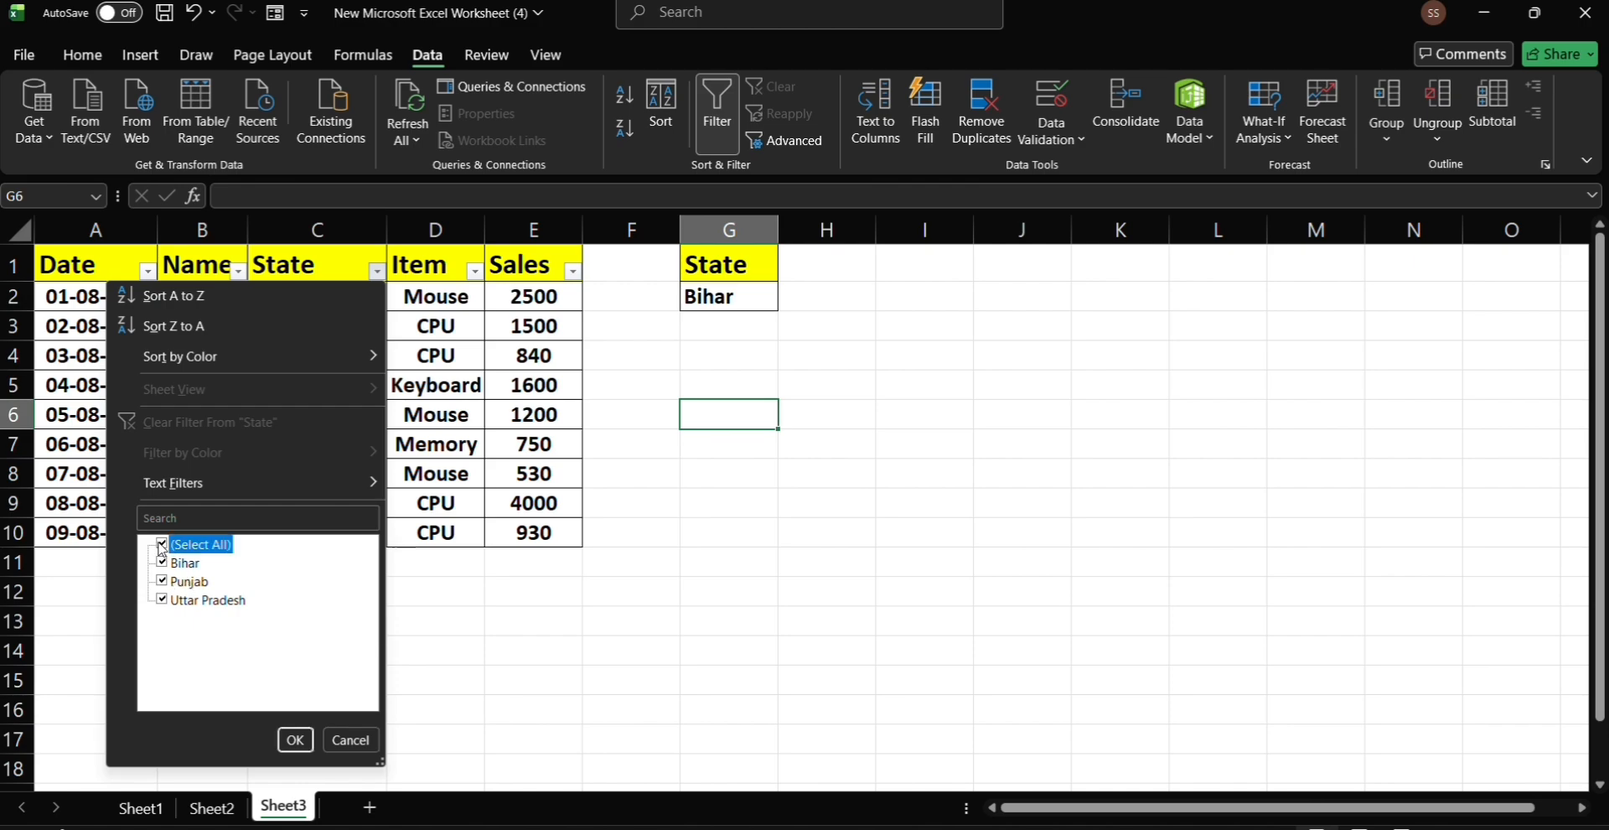
left_click(163, 563)
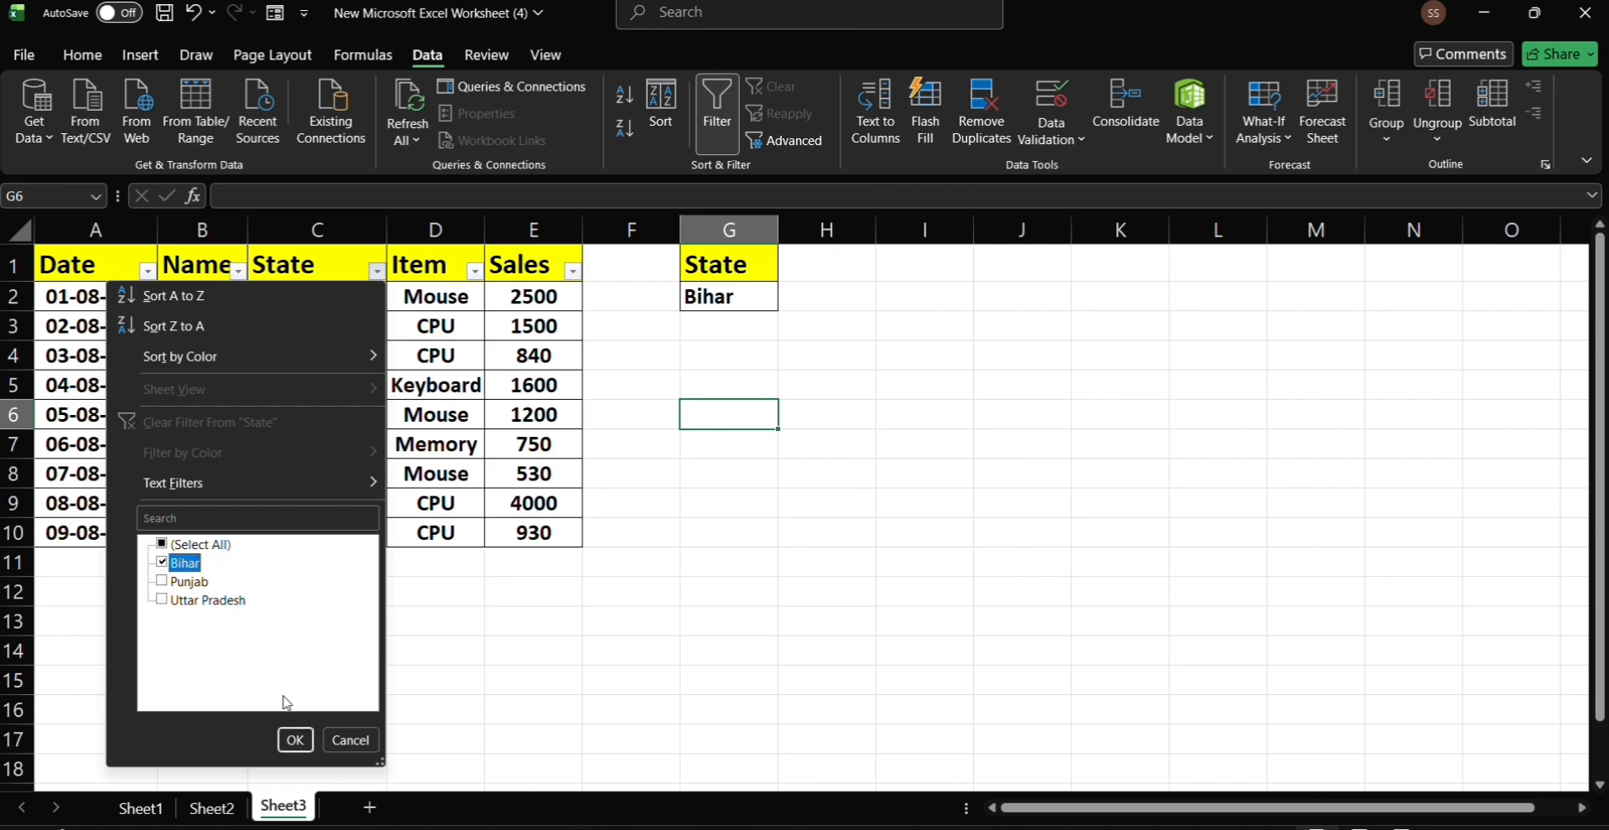
left_click(286, 741)
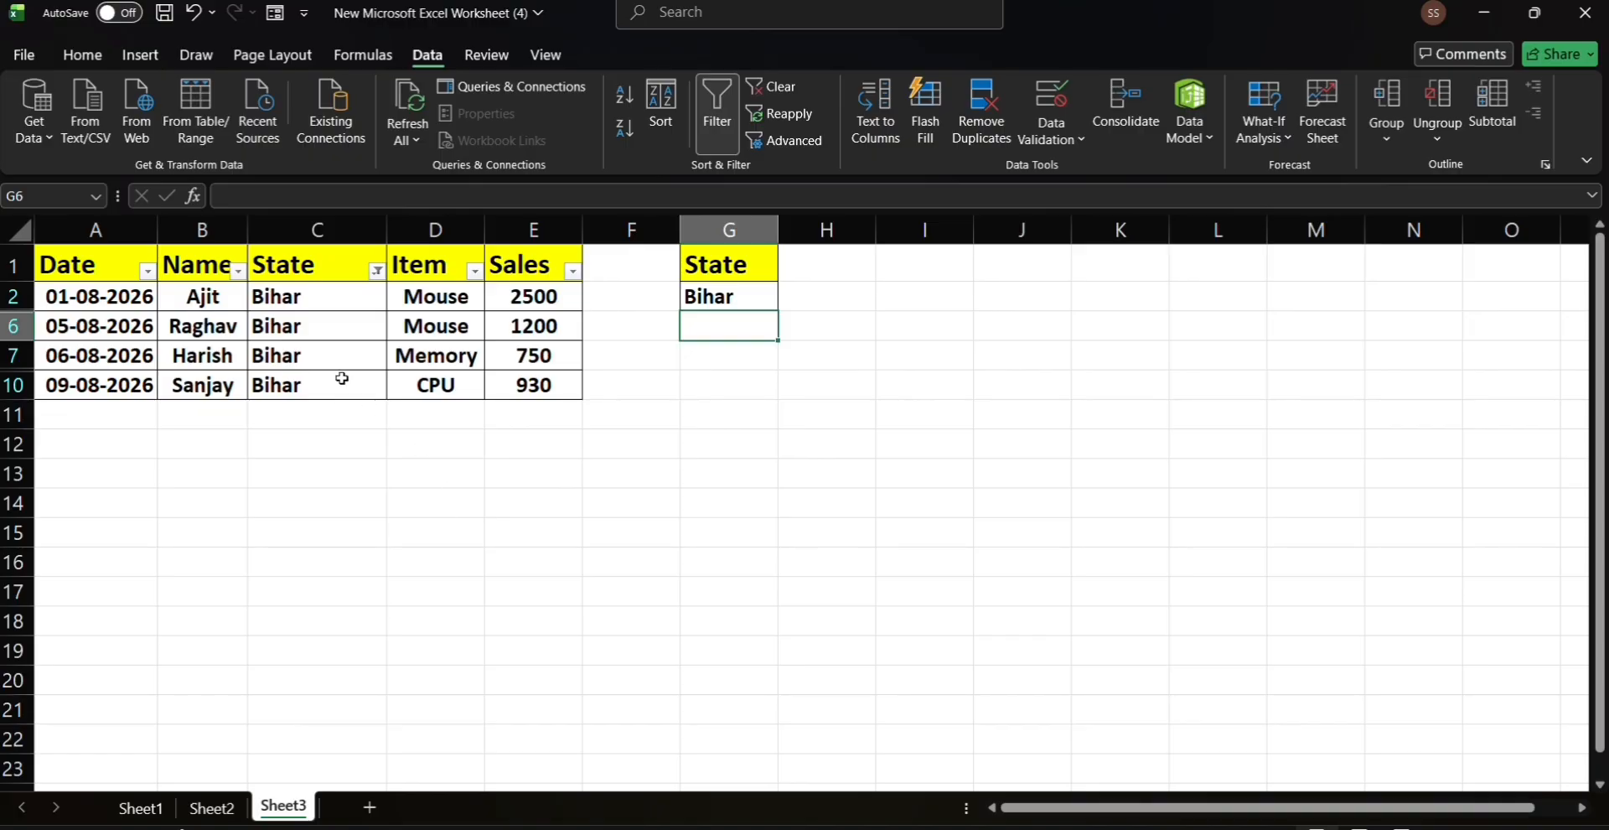
left_click(377, 270)
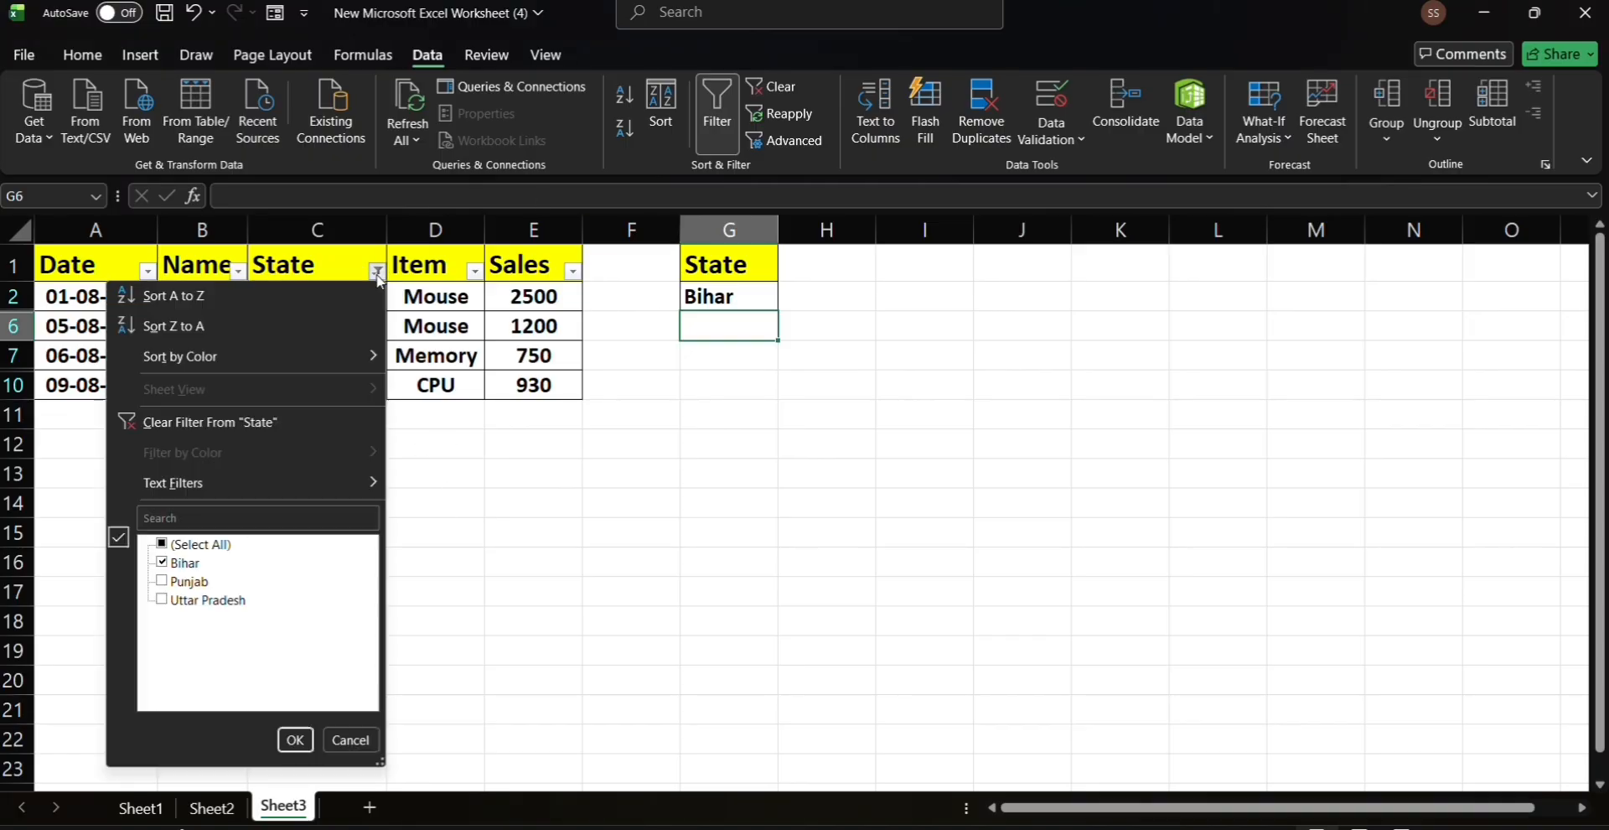
left_click(168, 545)
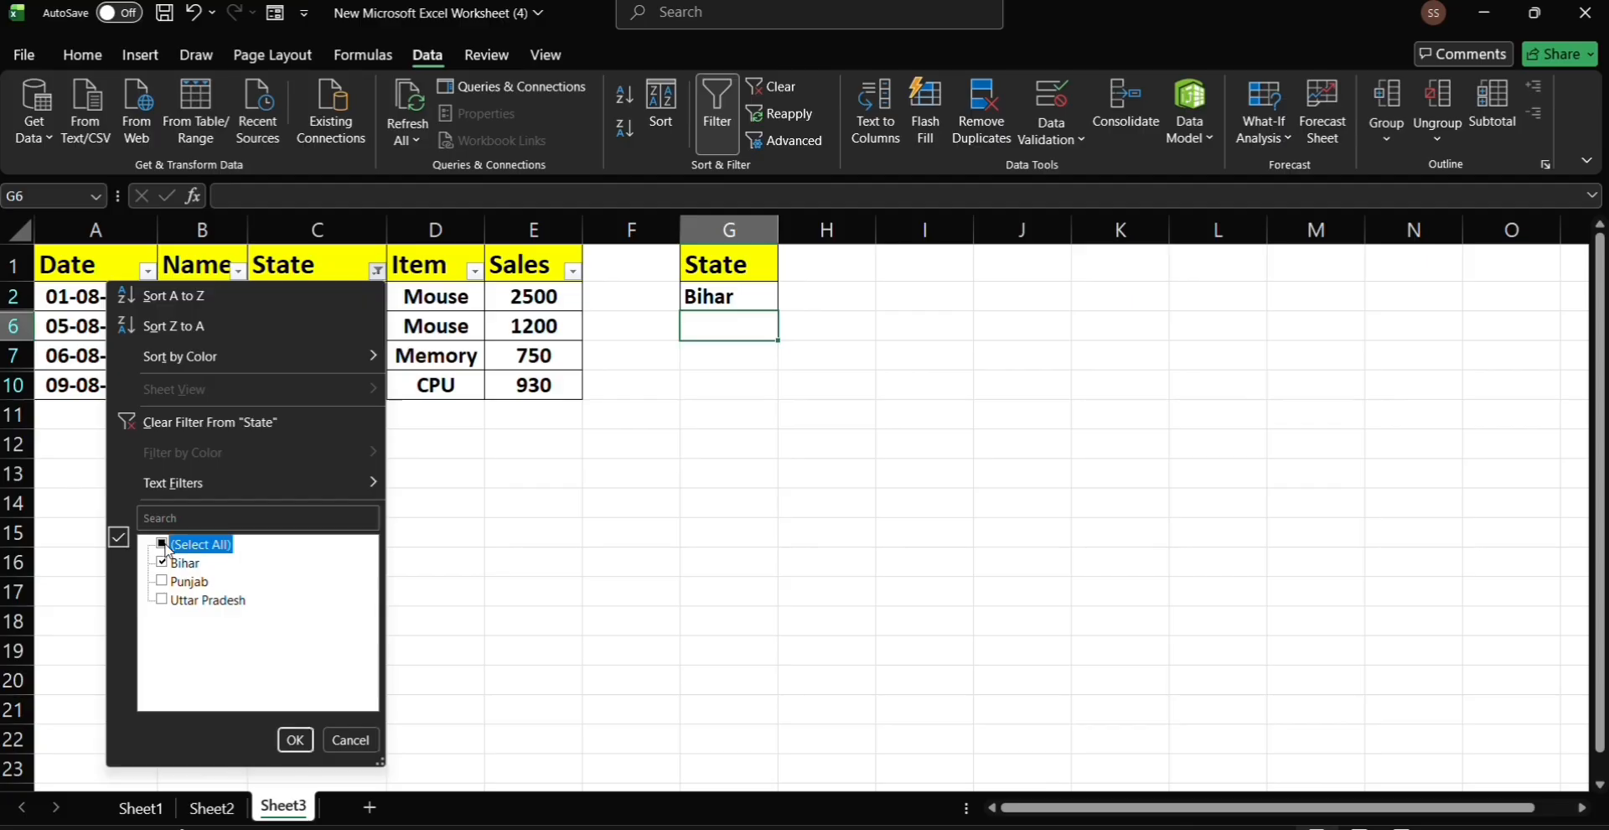
left_click(297, 740)
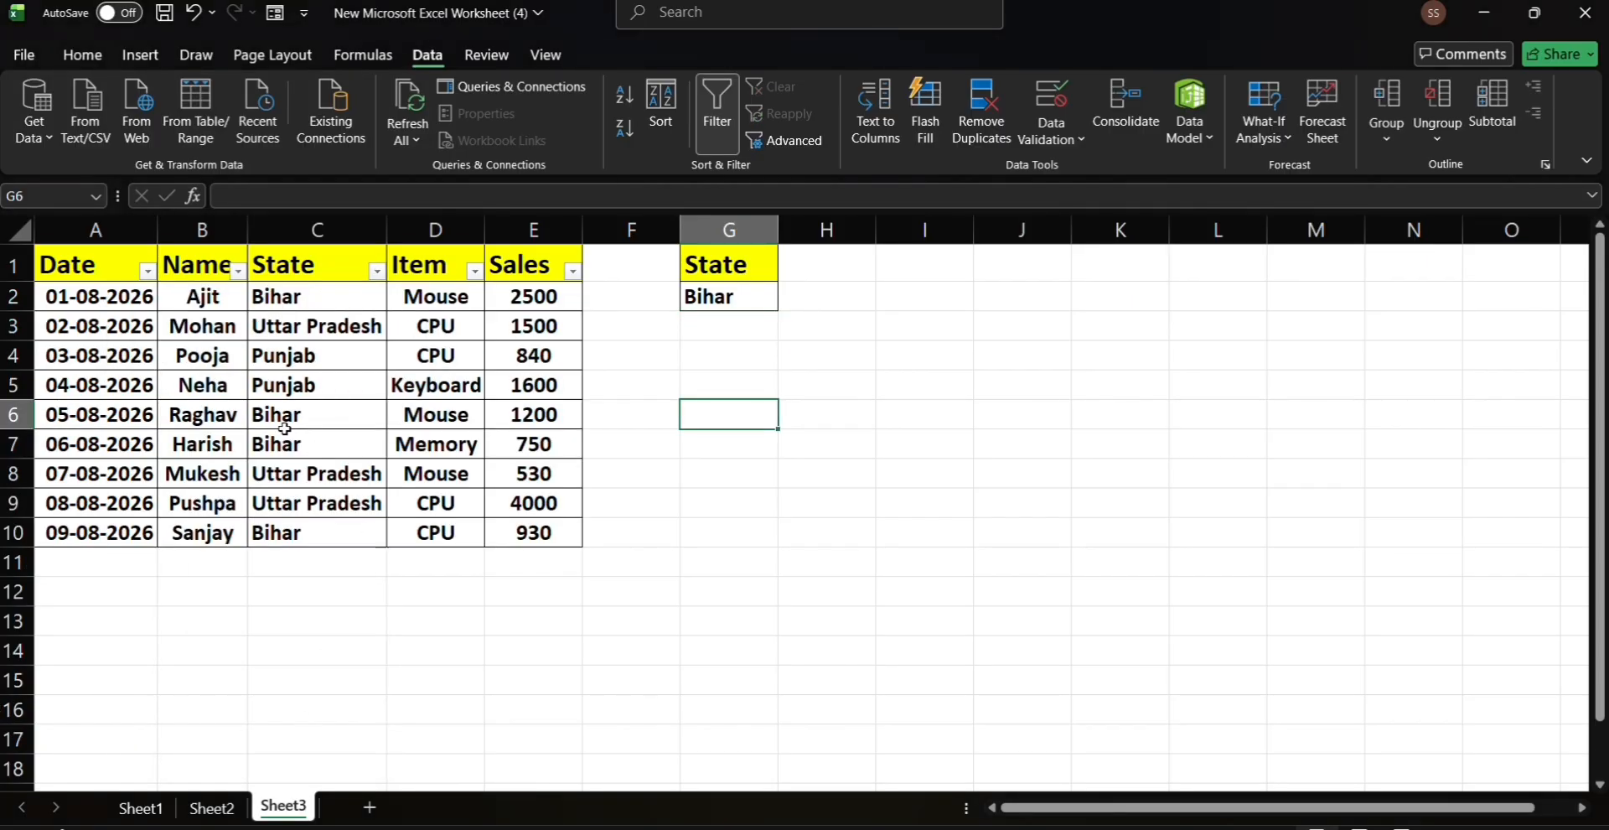
- Filter the Date column to show only 05 August 2026, and restore all August dates
left_click(148, 270)
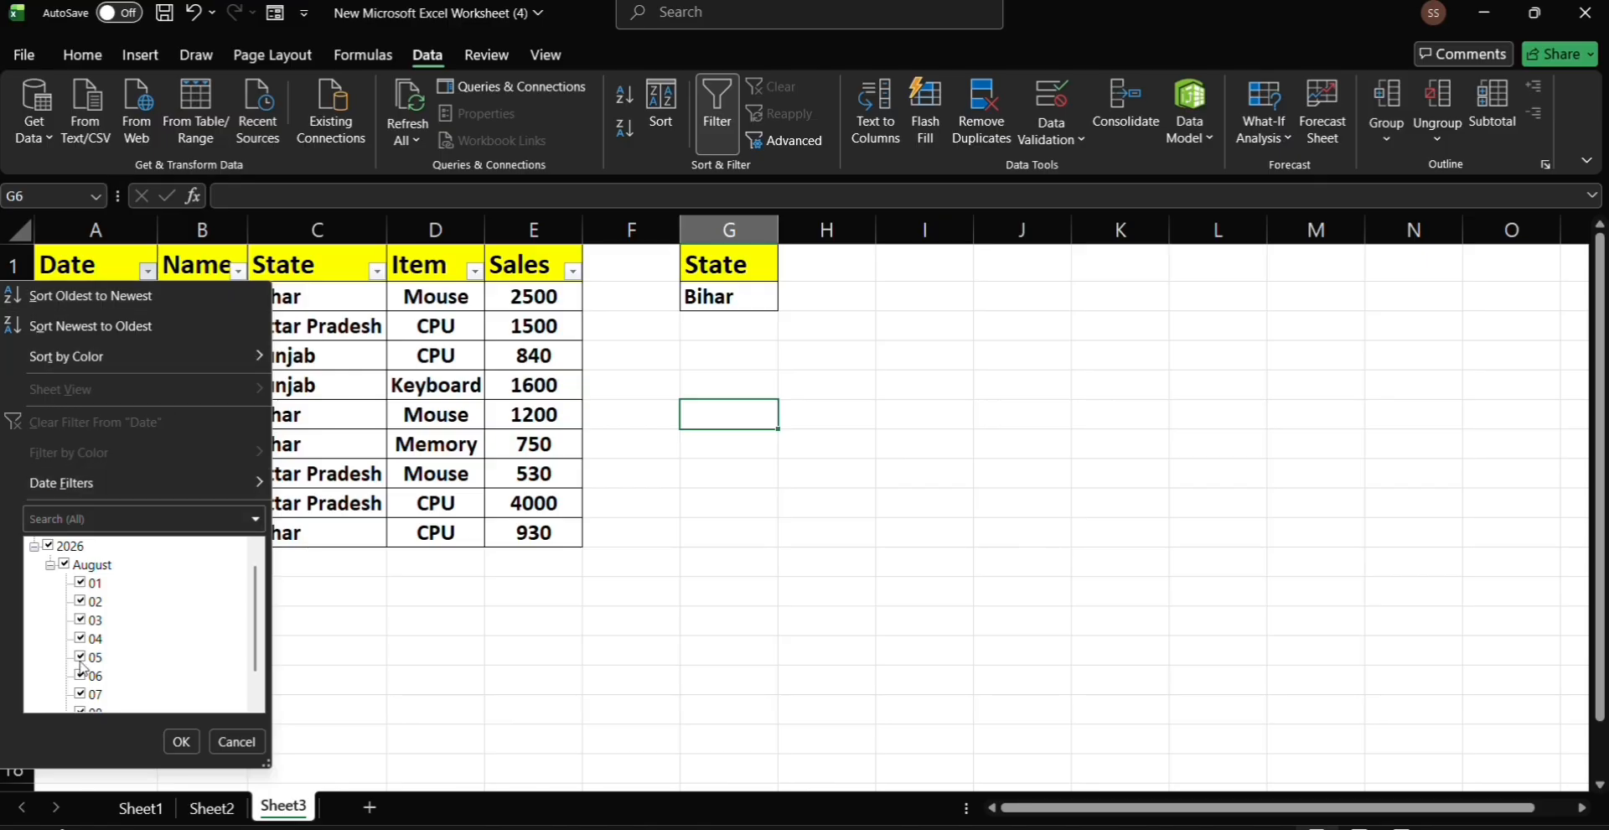
left_click(64, 565)
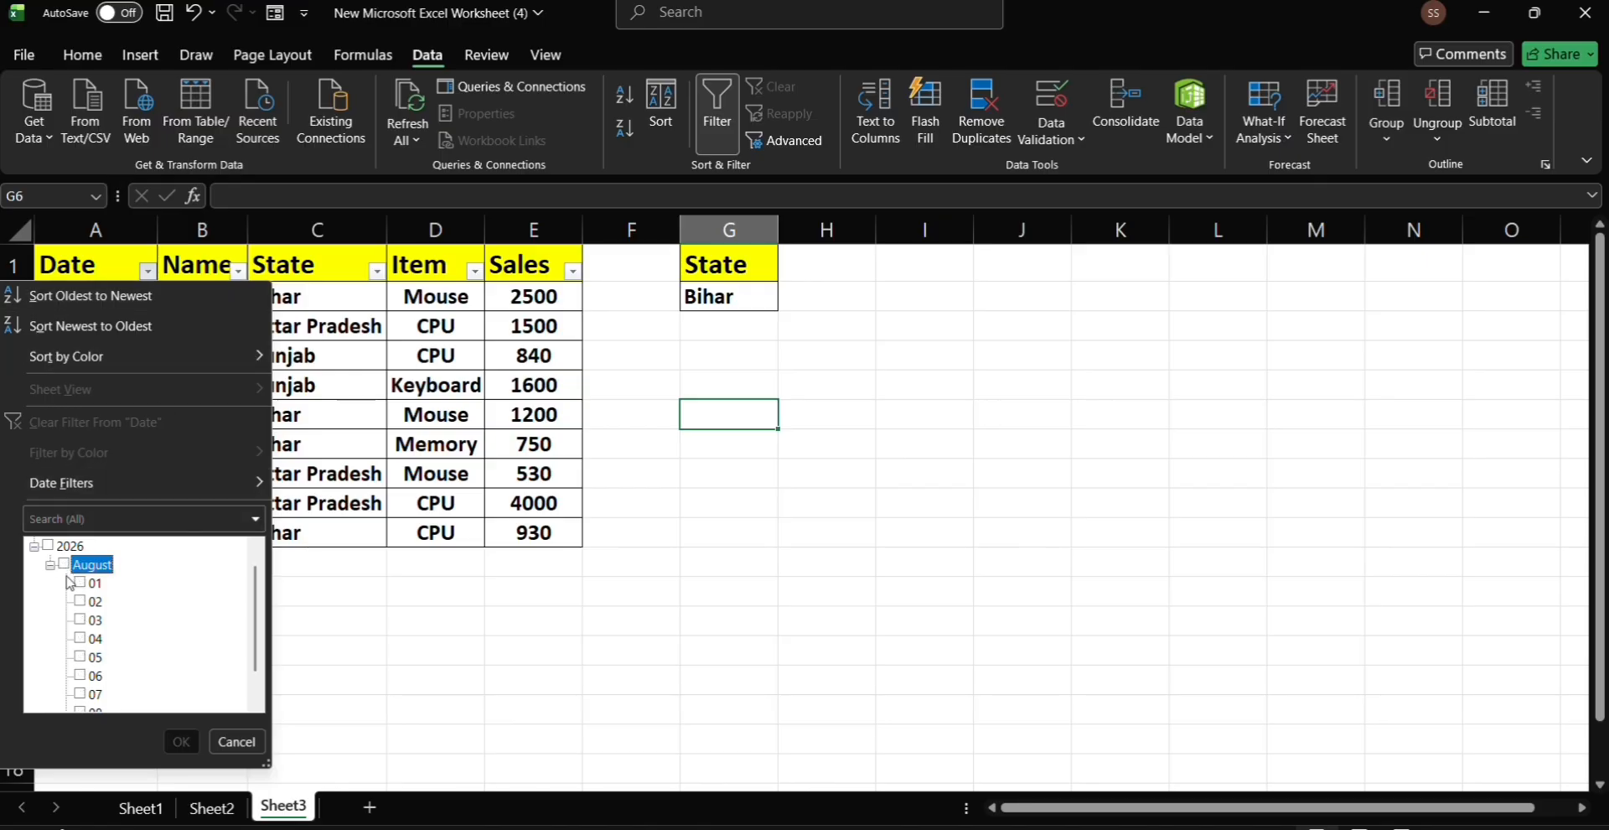
left_click(80, 657)
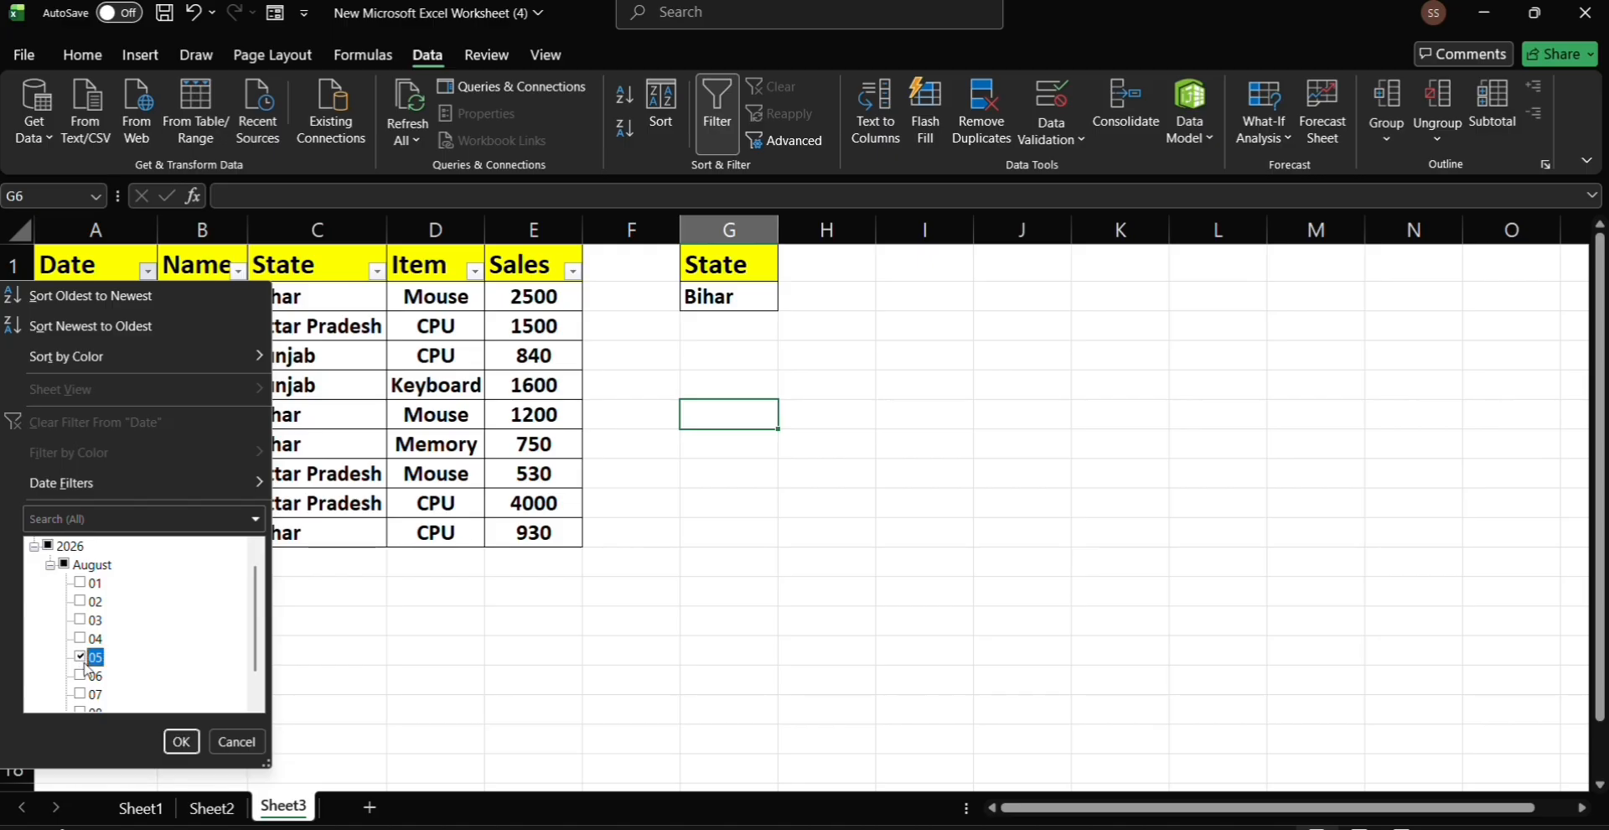
left_click(181, 741)
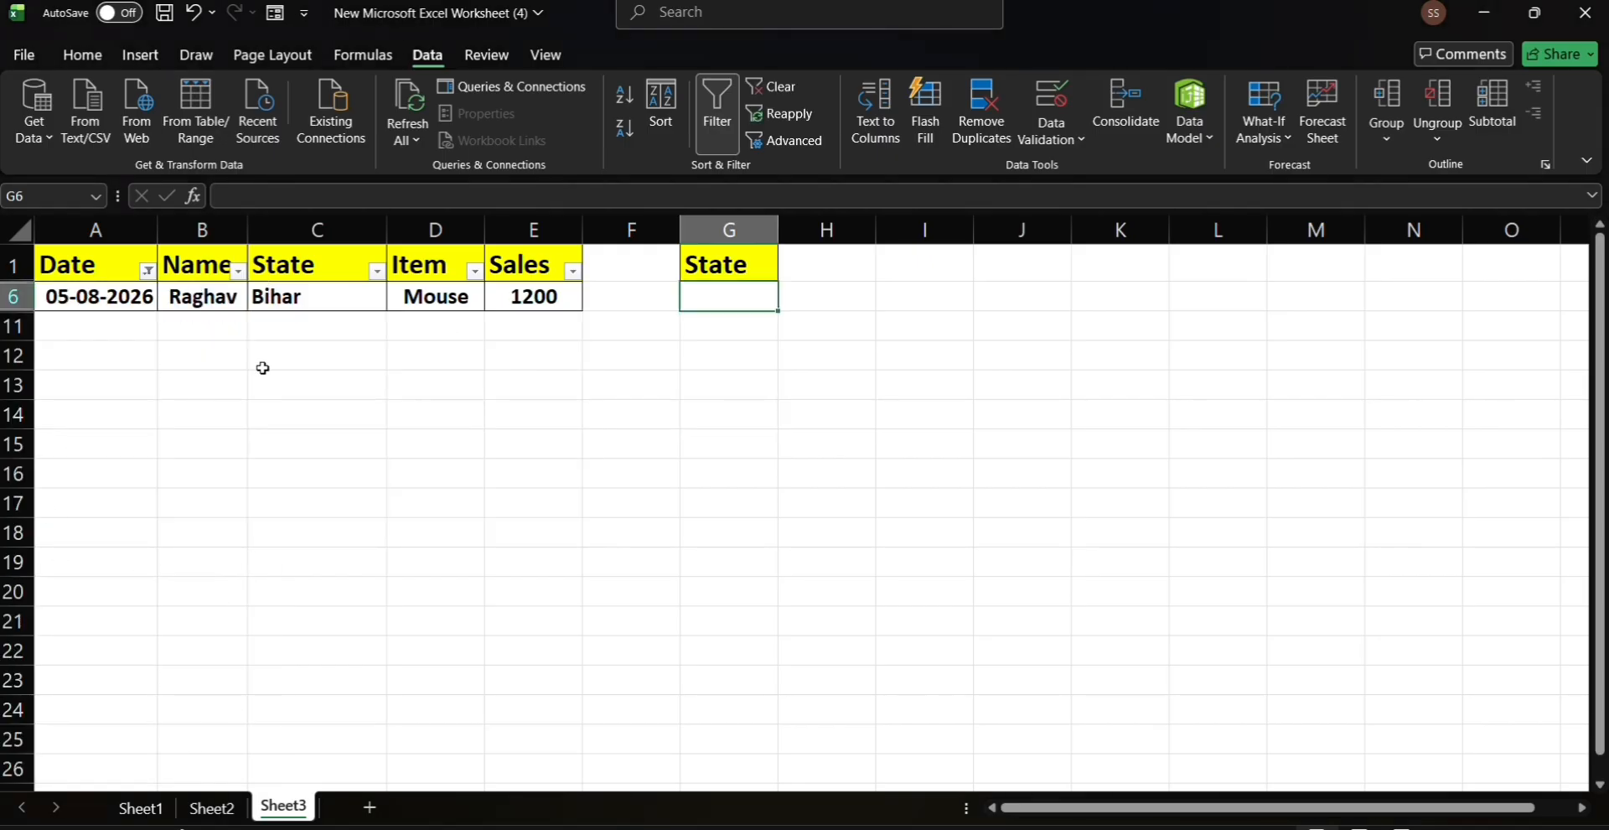
left_click(147, 270)
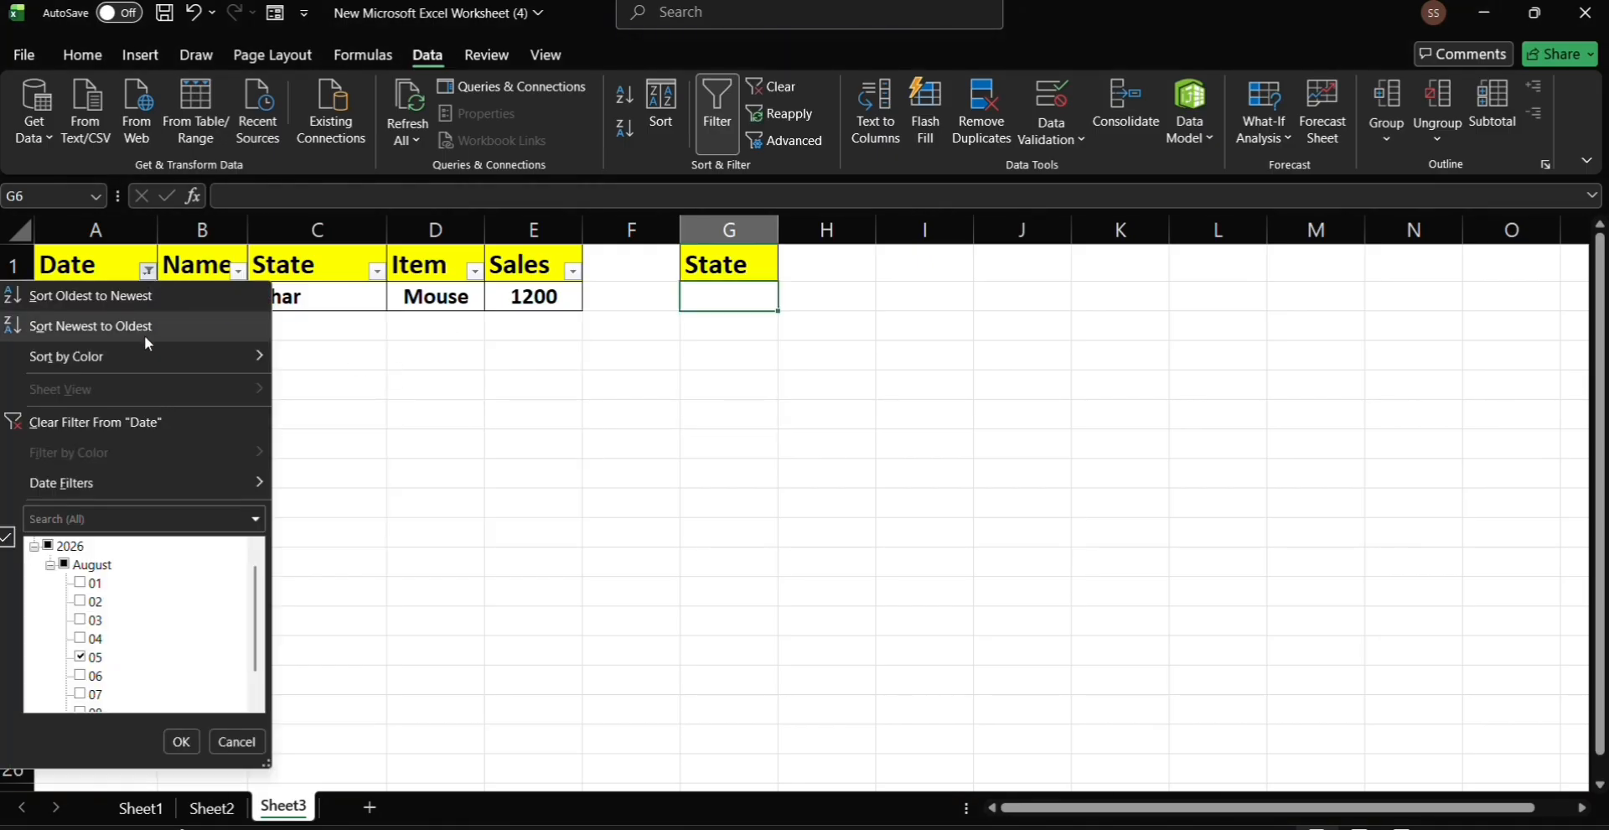
left_click(64, 565)
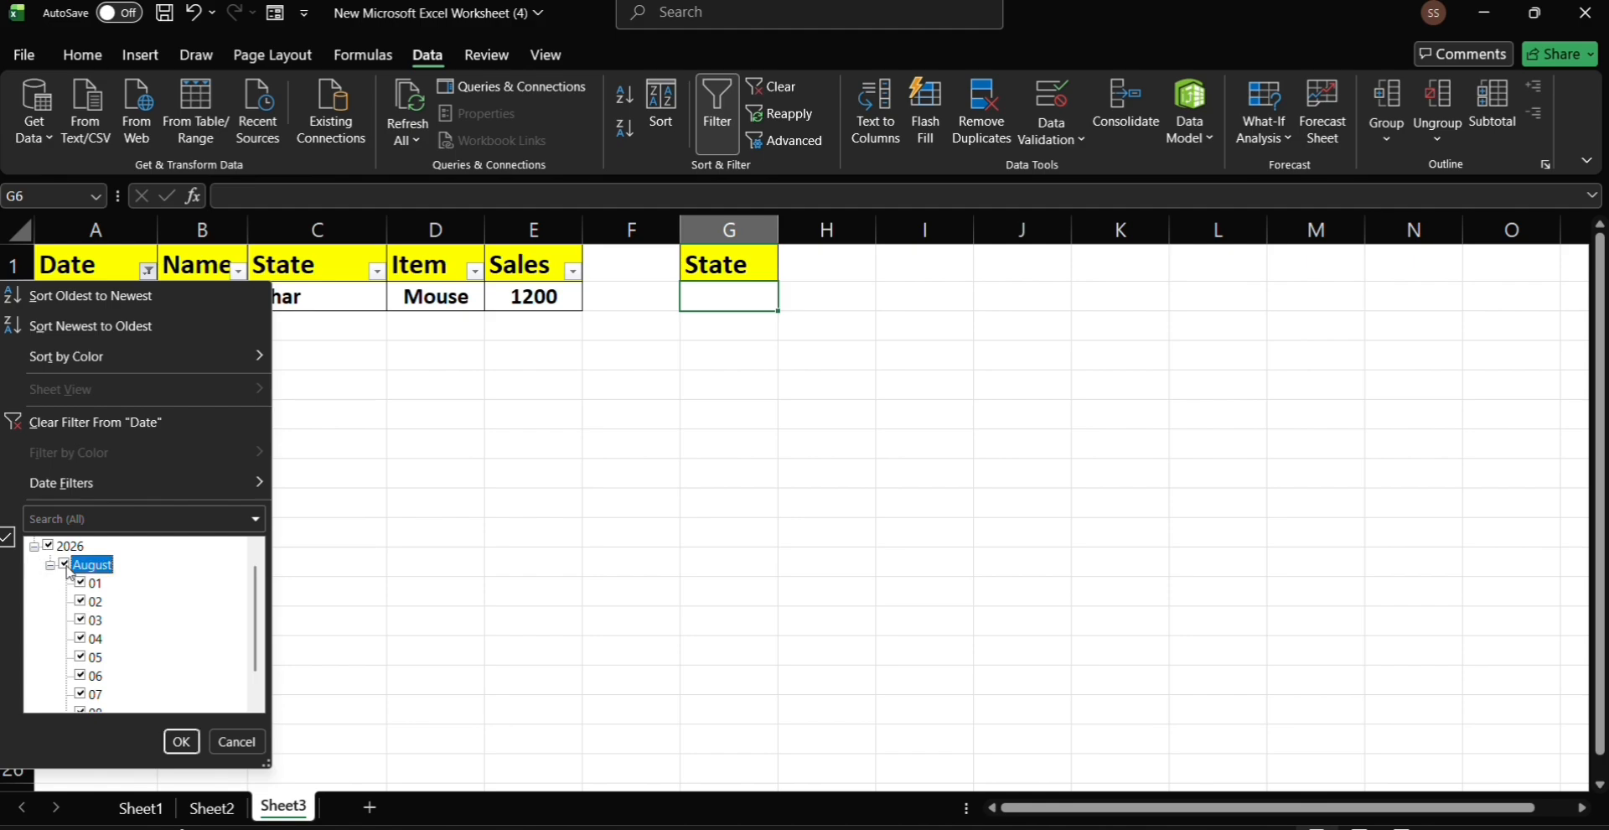
left_click(181, 741)
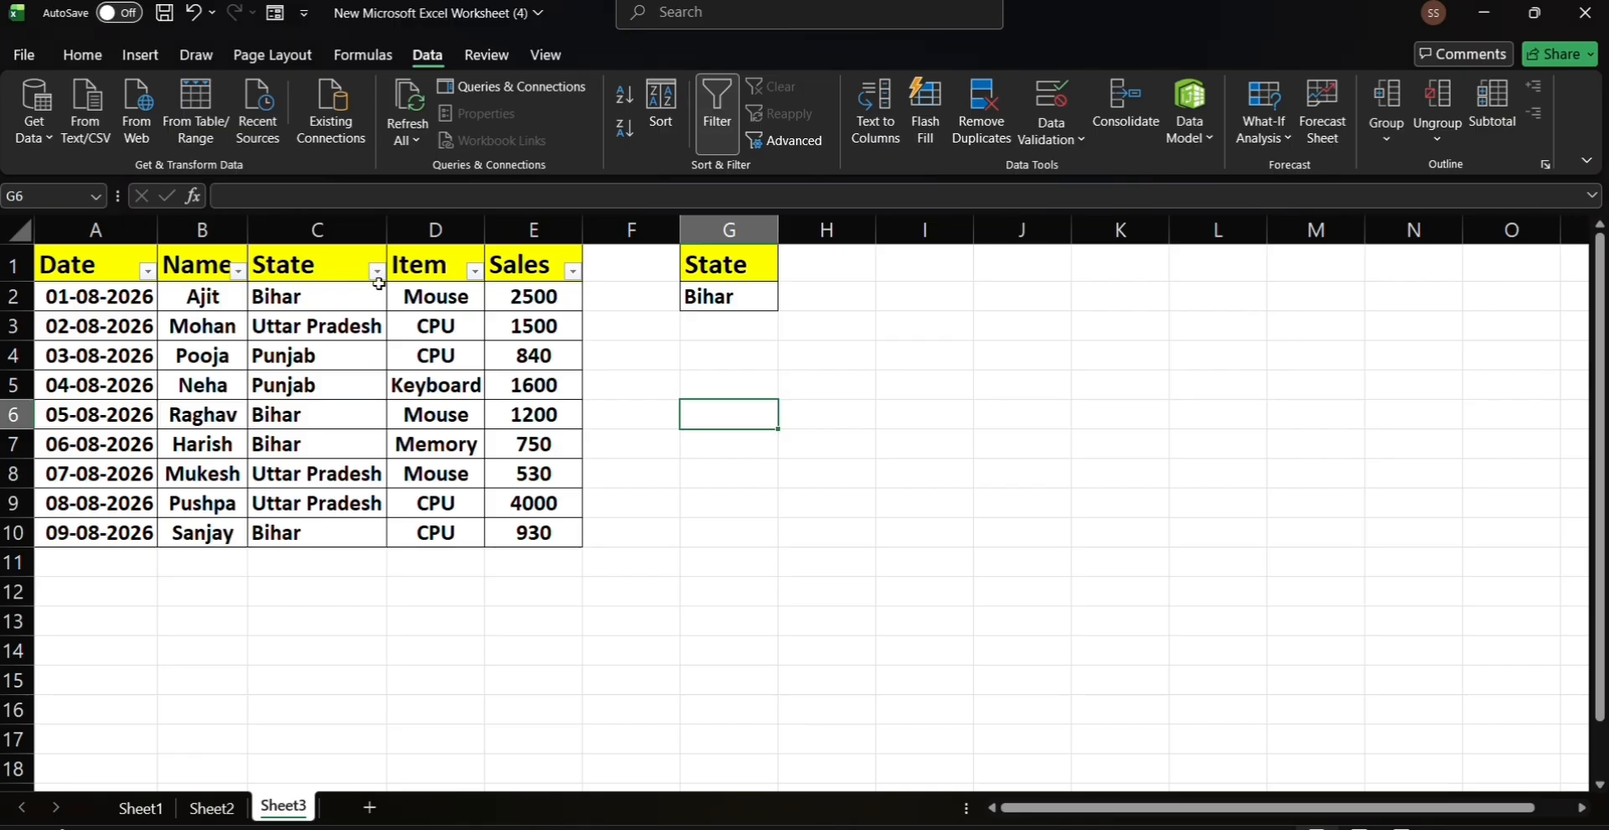
- Filter the Item column to show only CPU, and restore all items
left_click(473, 269)
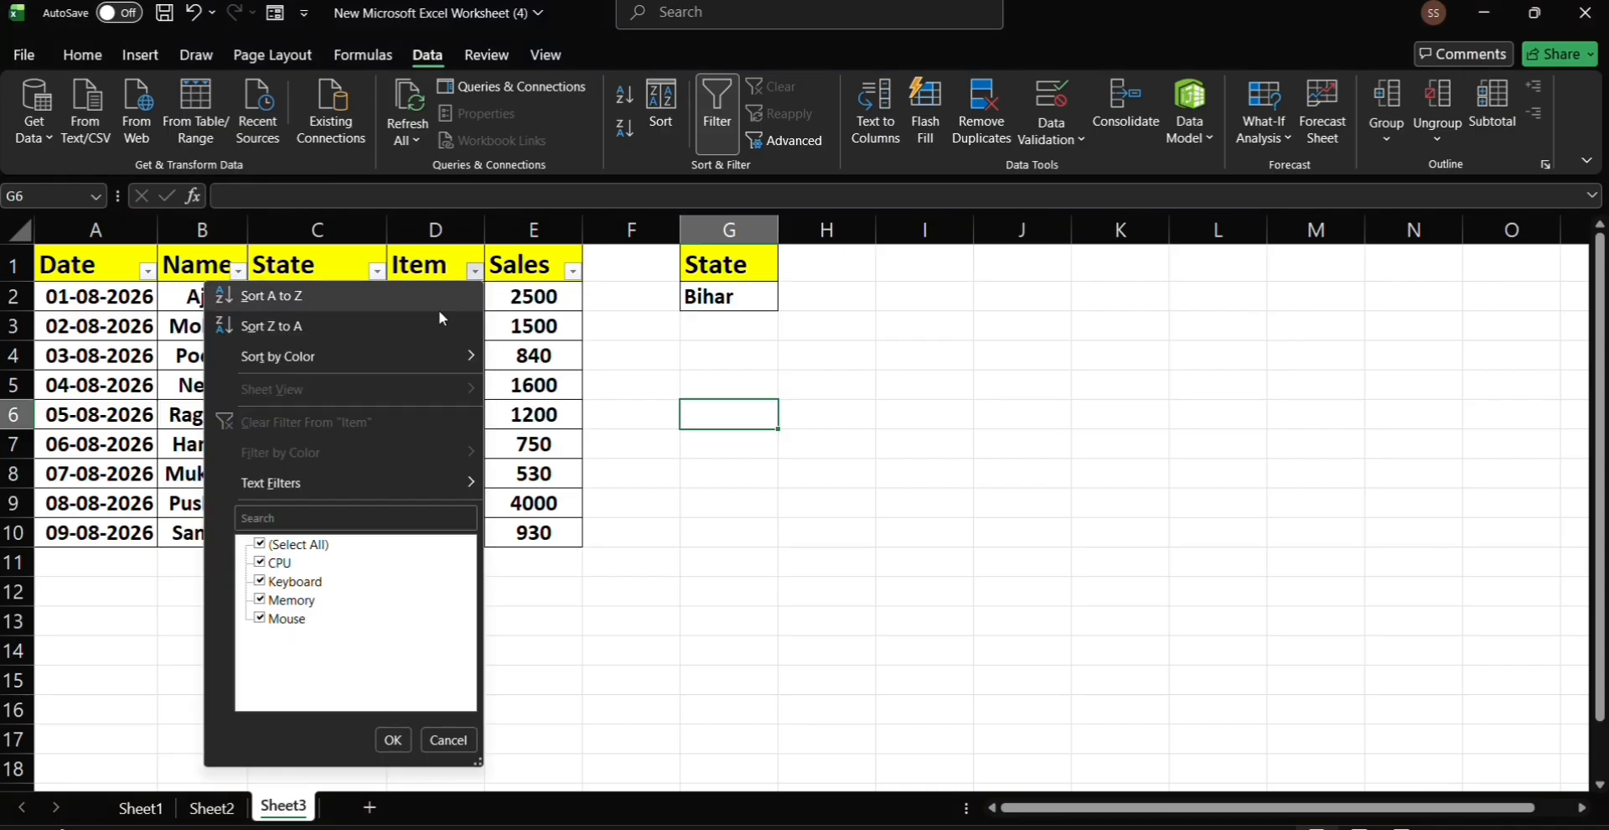
left_click(261, 546)
left_click(261, 562)
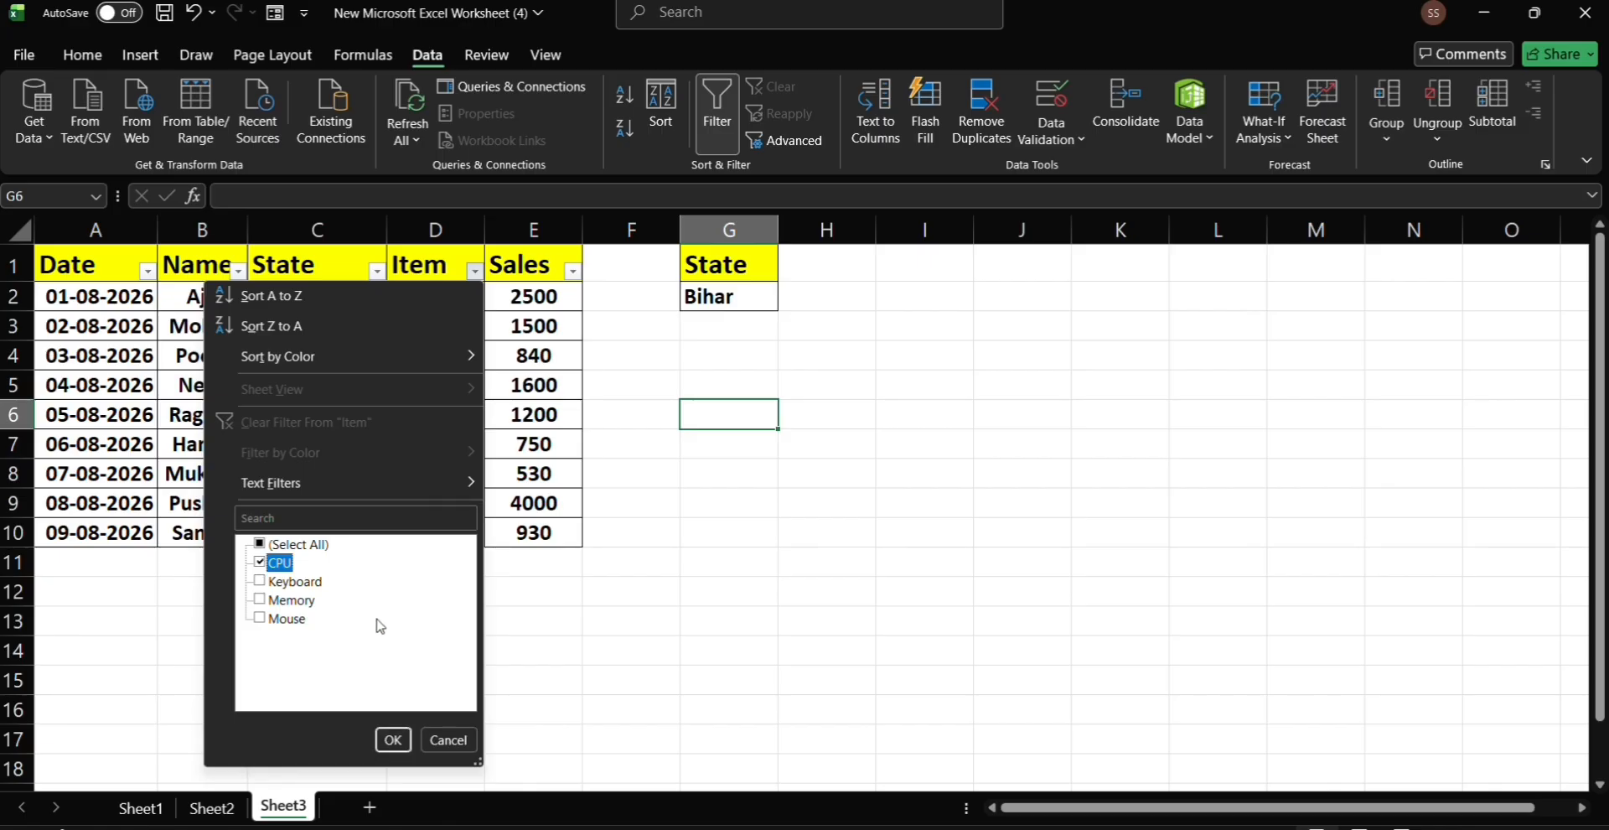
left_click(390, 738)
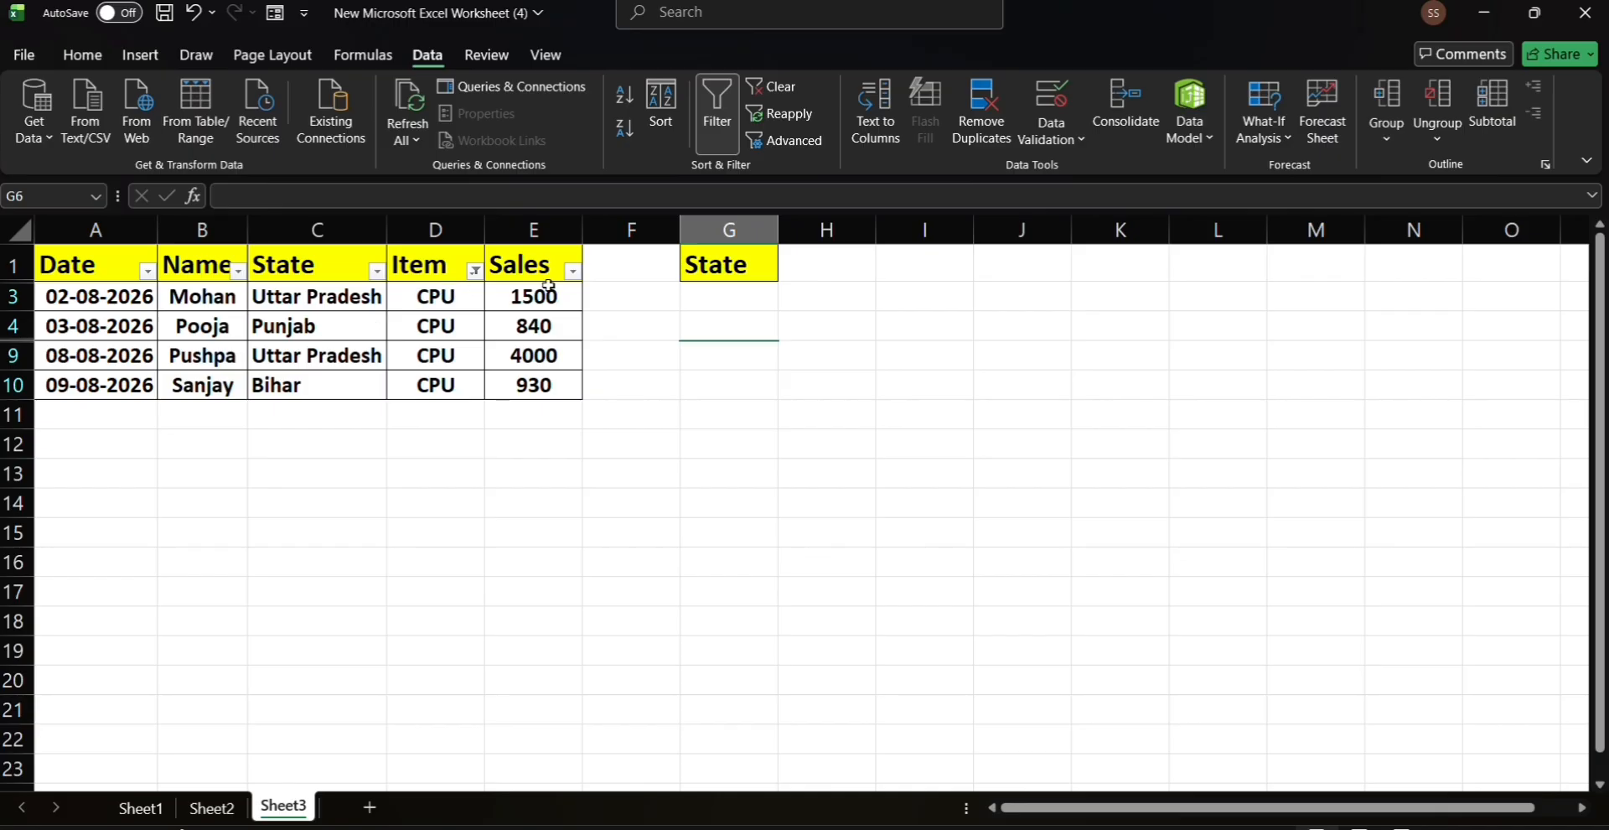
left_click(475, 271)
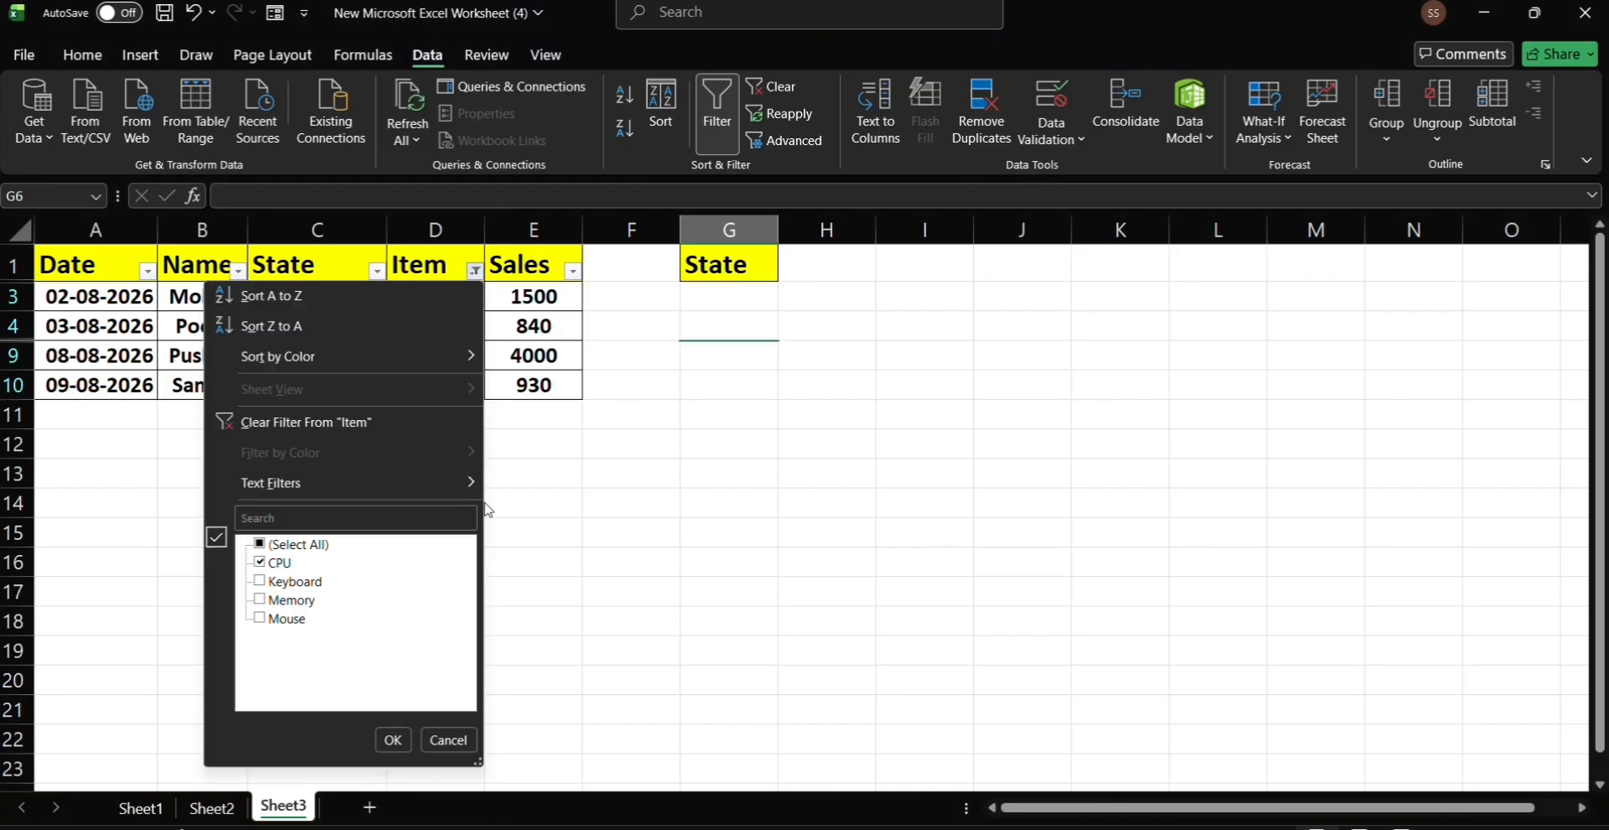
left_click(260, 544)
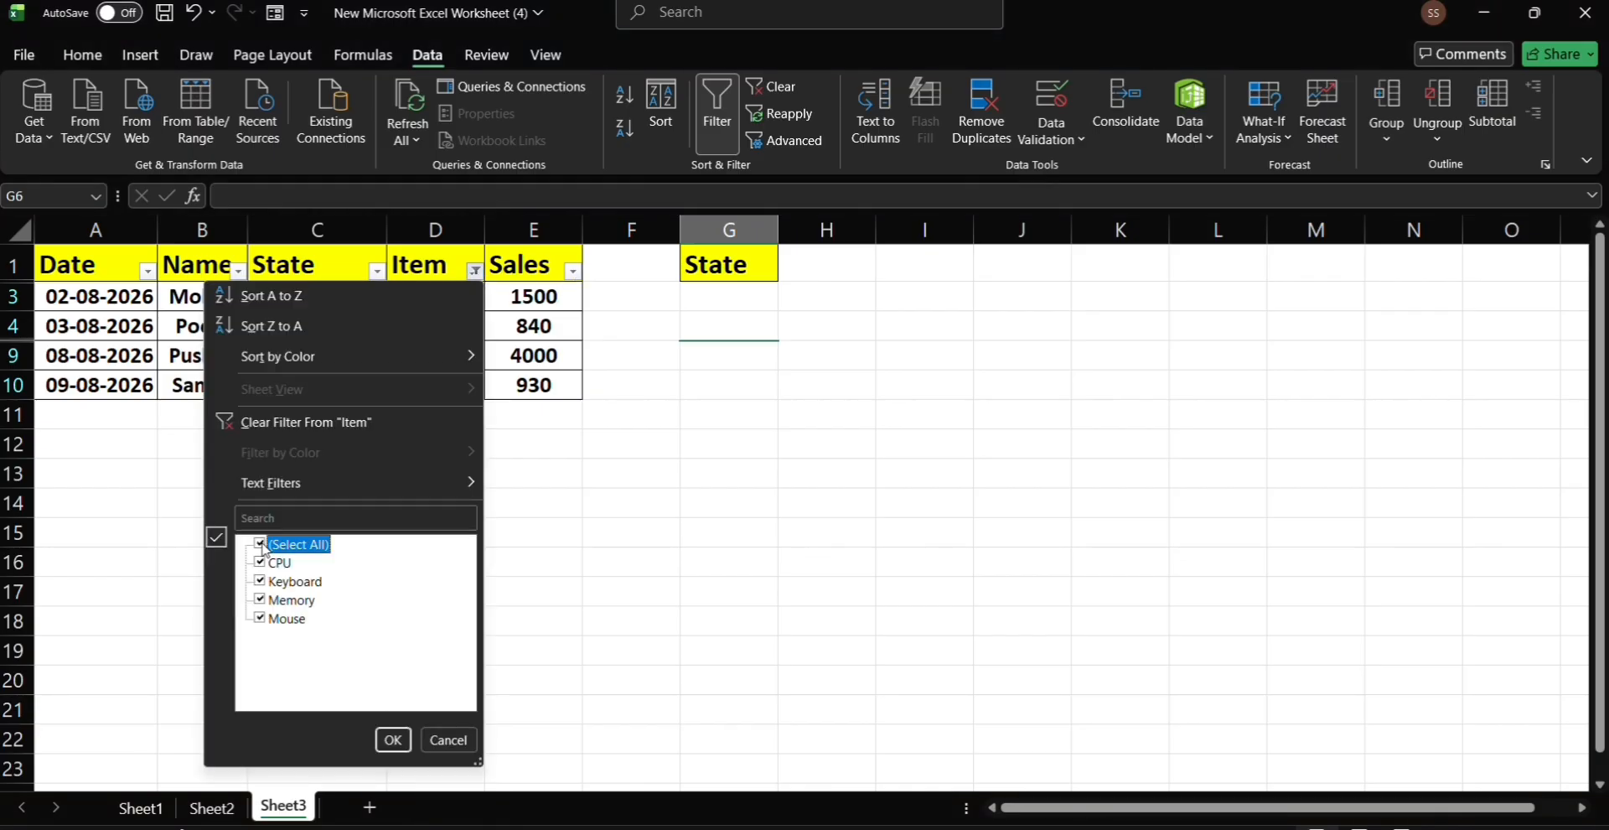
left_click(407, 745)
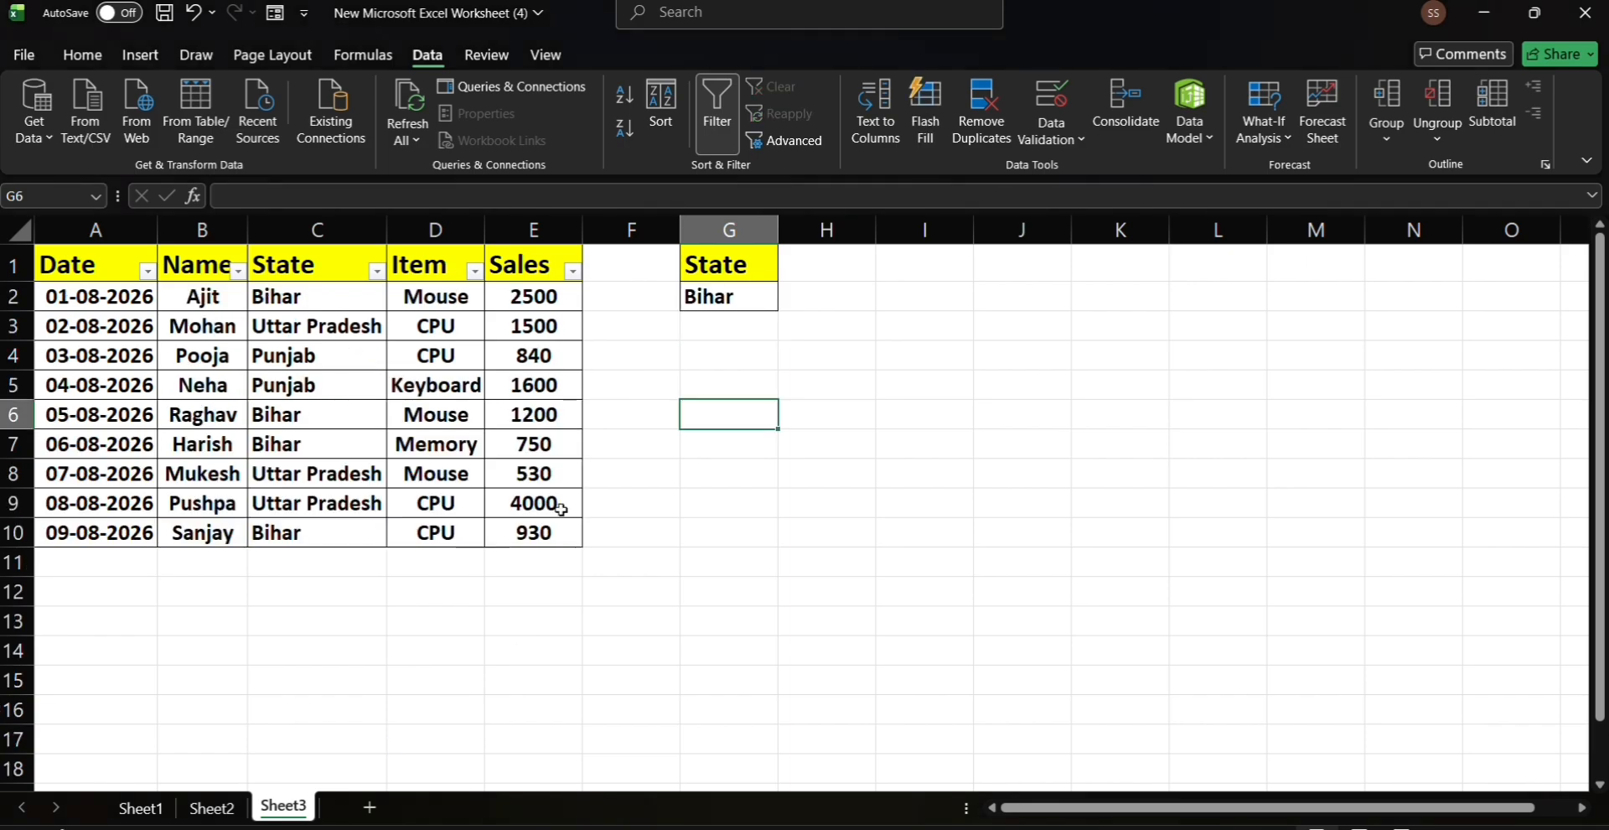
- Filter the Sales column to show only the value 1200, and restore all sales values
left_click(574, 270)
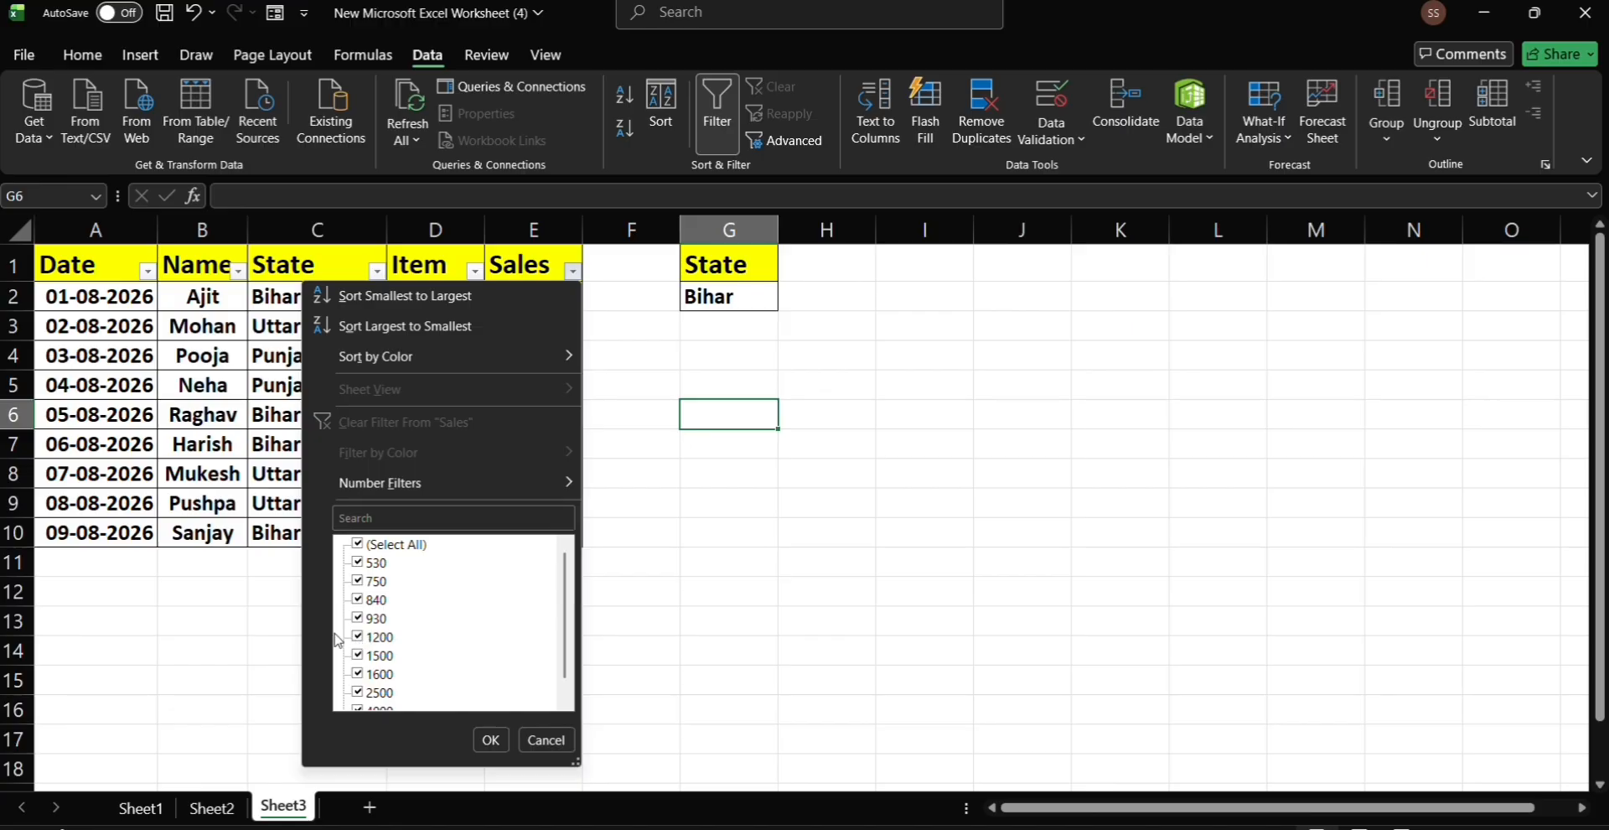
left_click(358, 543)
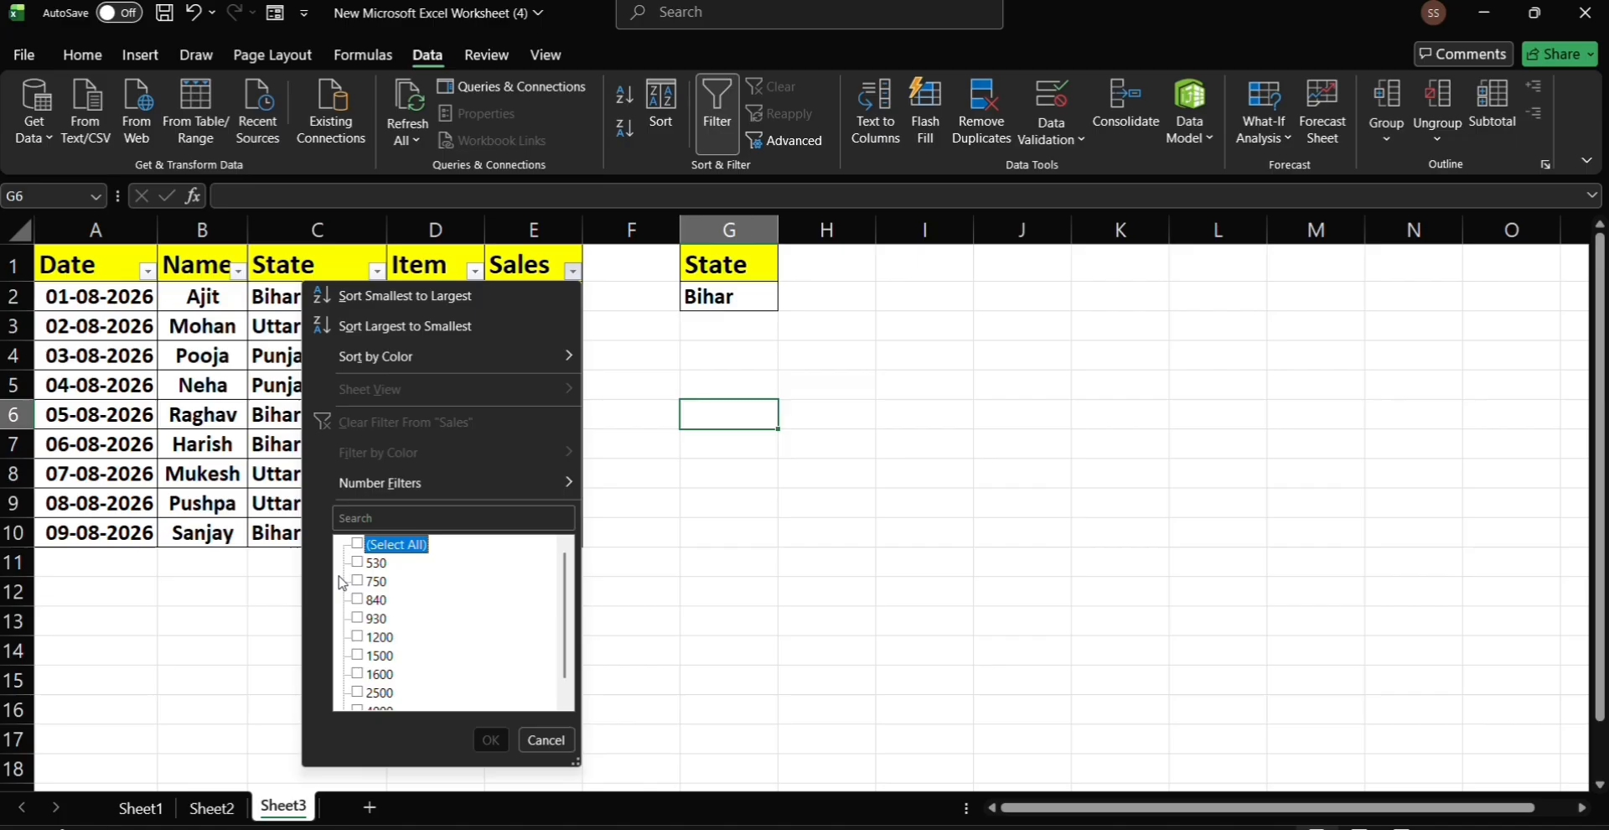
left_click(357, 637)
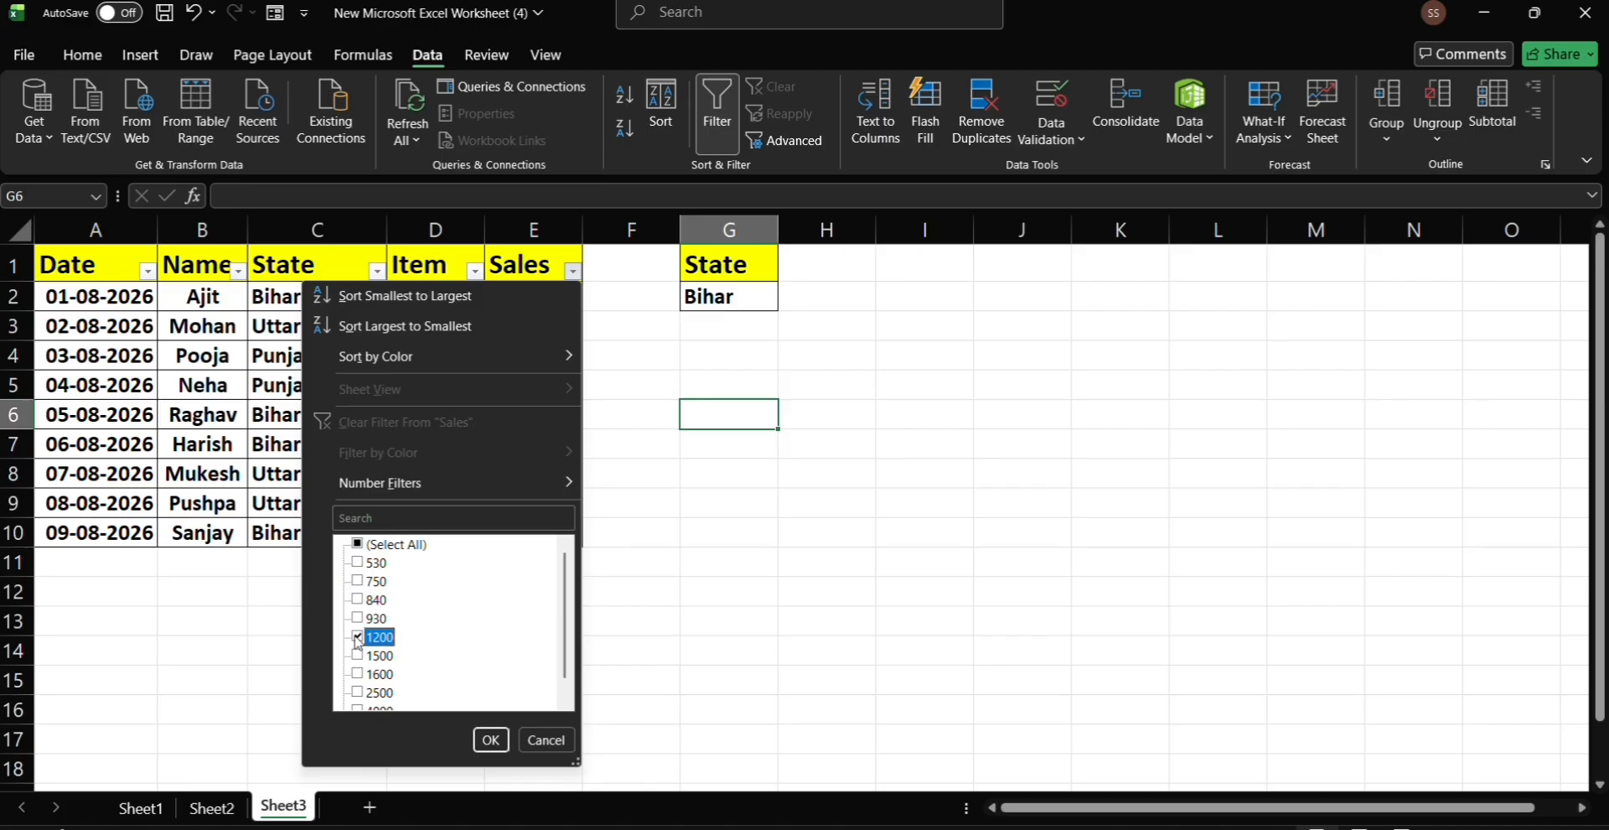
left_click(491, 739)
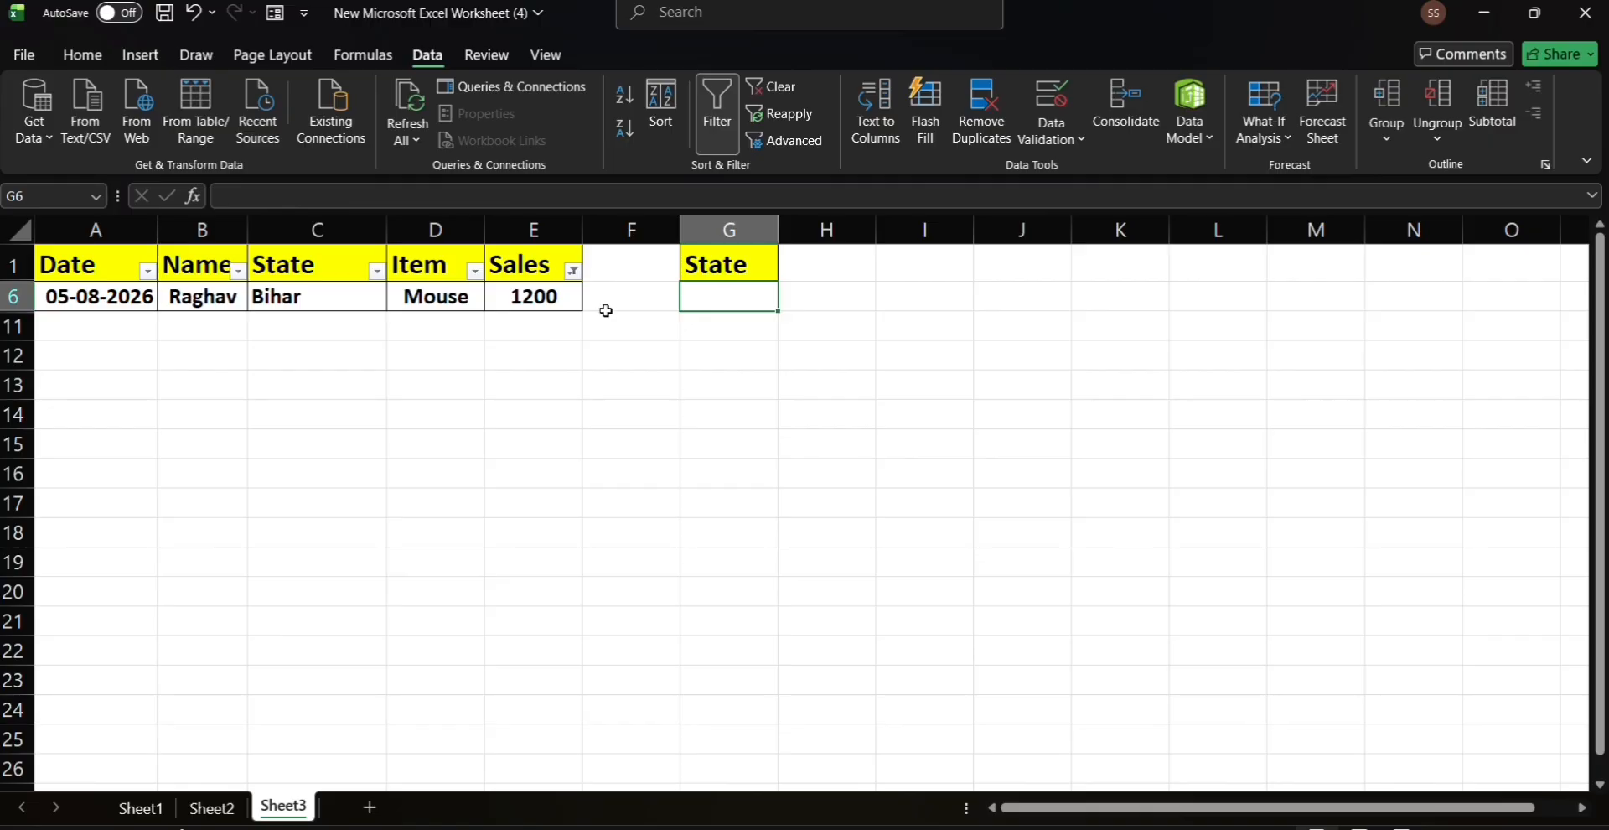
left_click(573, 270)
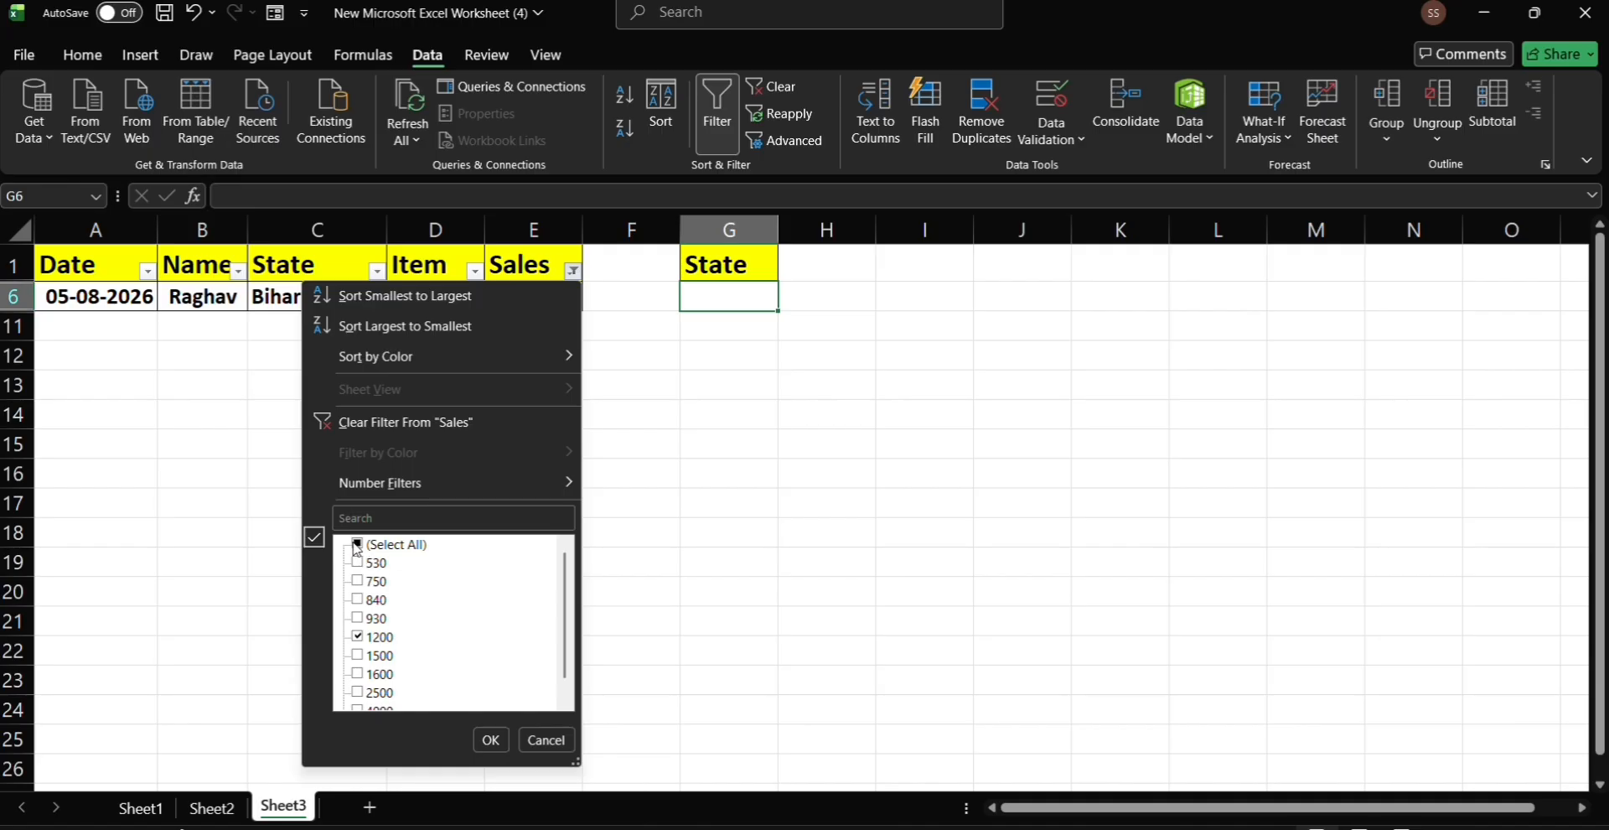
left_click(357, 545)
left_click(491, 741)
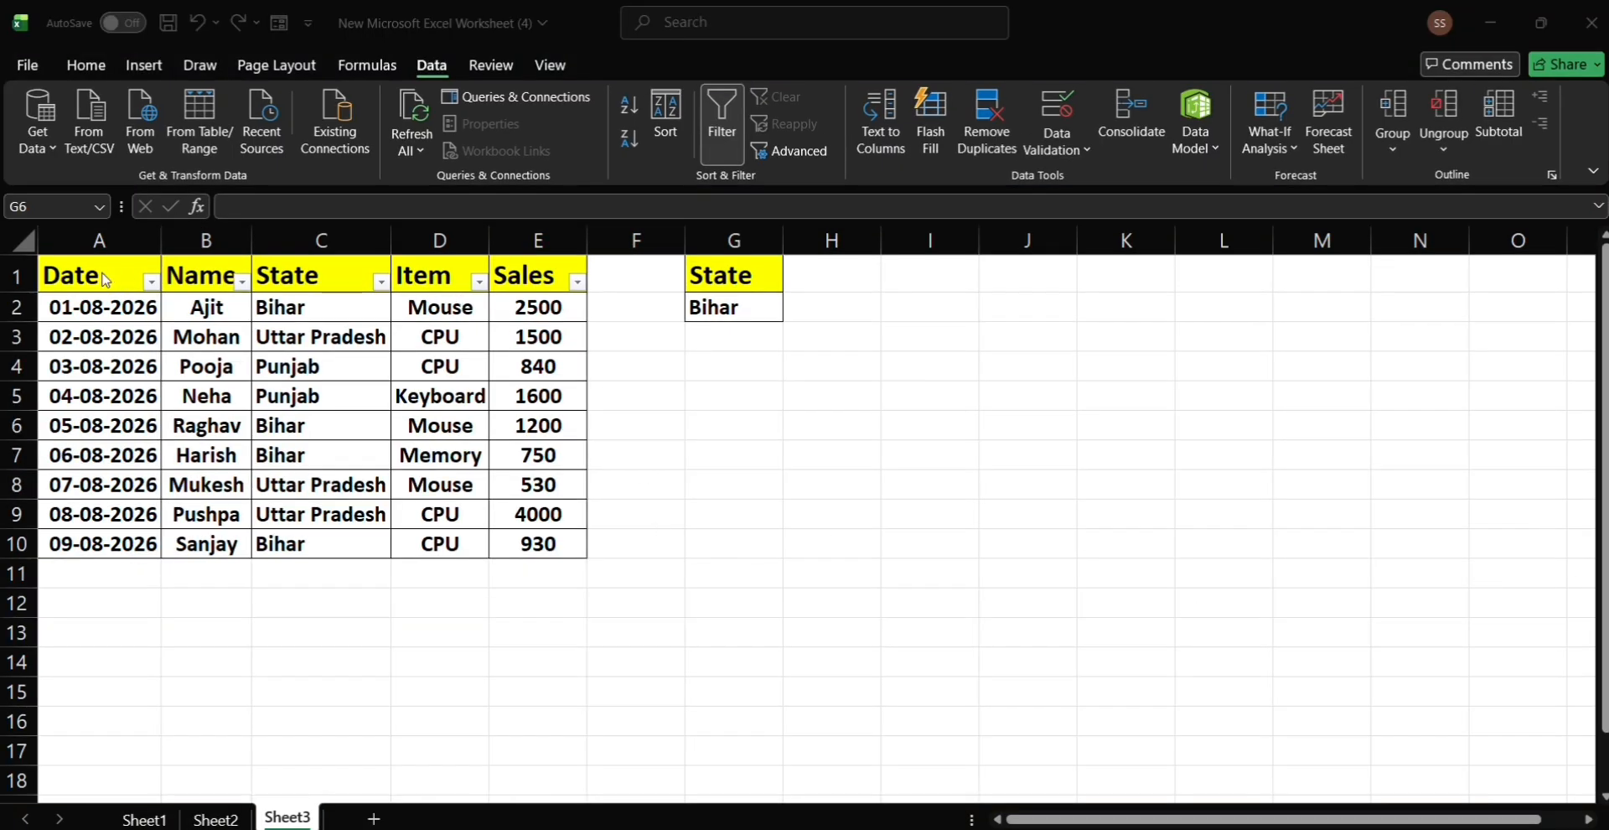
- Turn off filtering for the header row A1:E1 and deselect the headers
left_click_drag(86, 272, 555, 284)
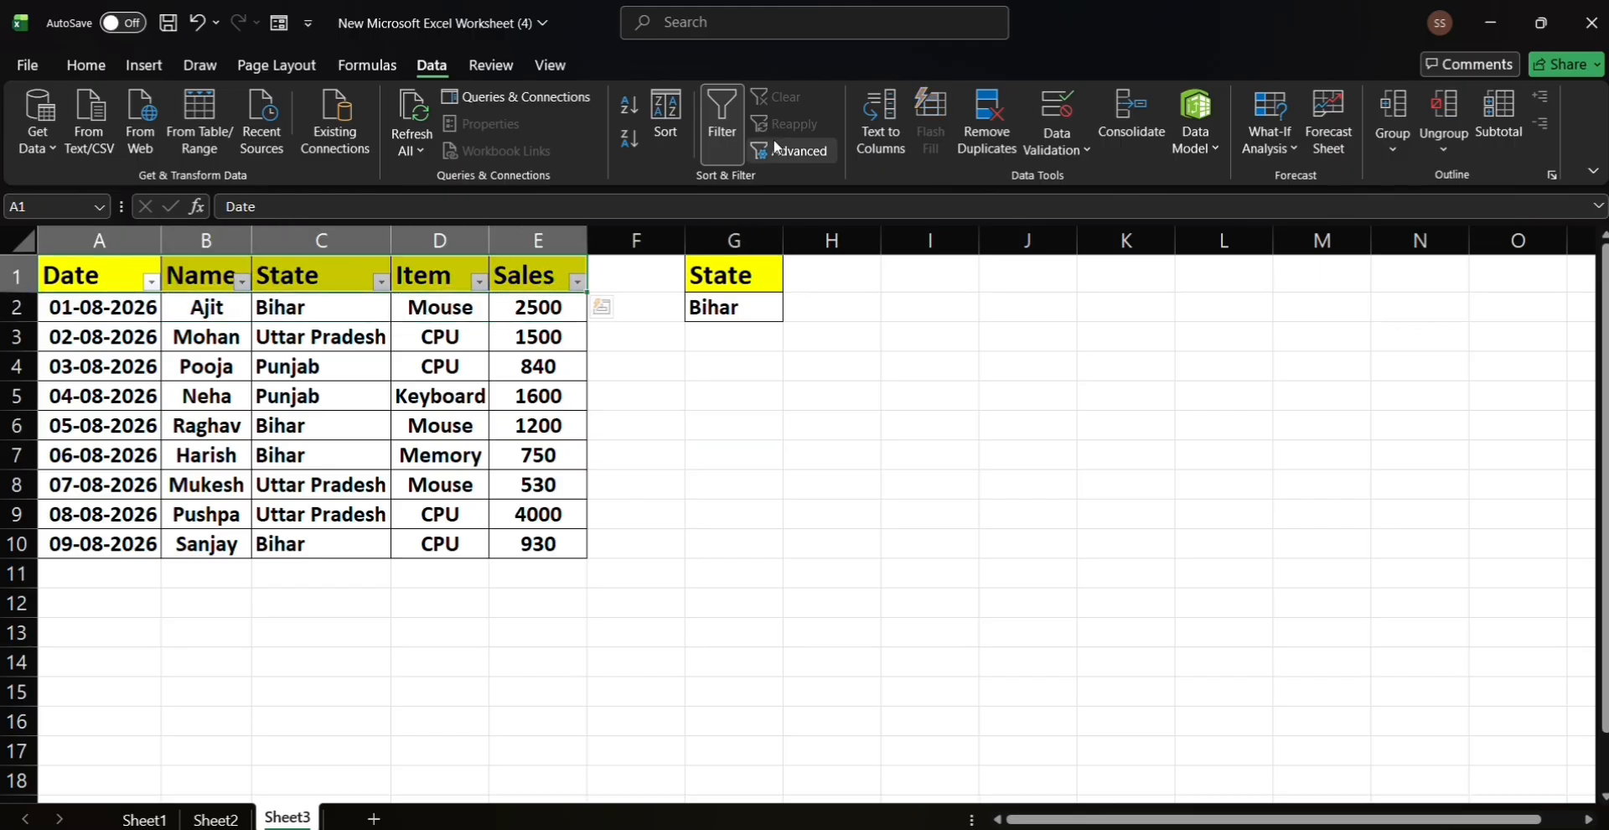
left_click(712, 116)
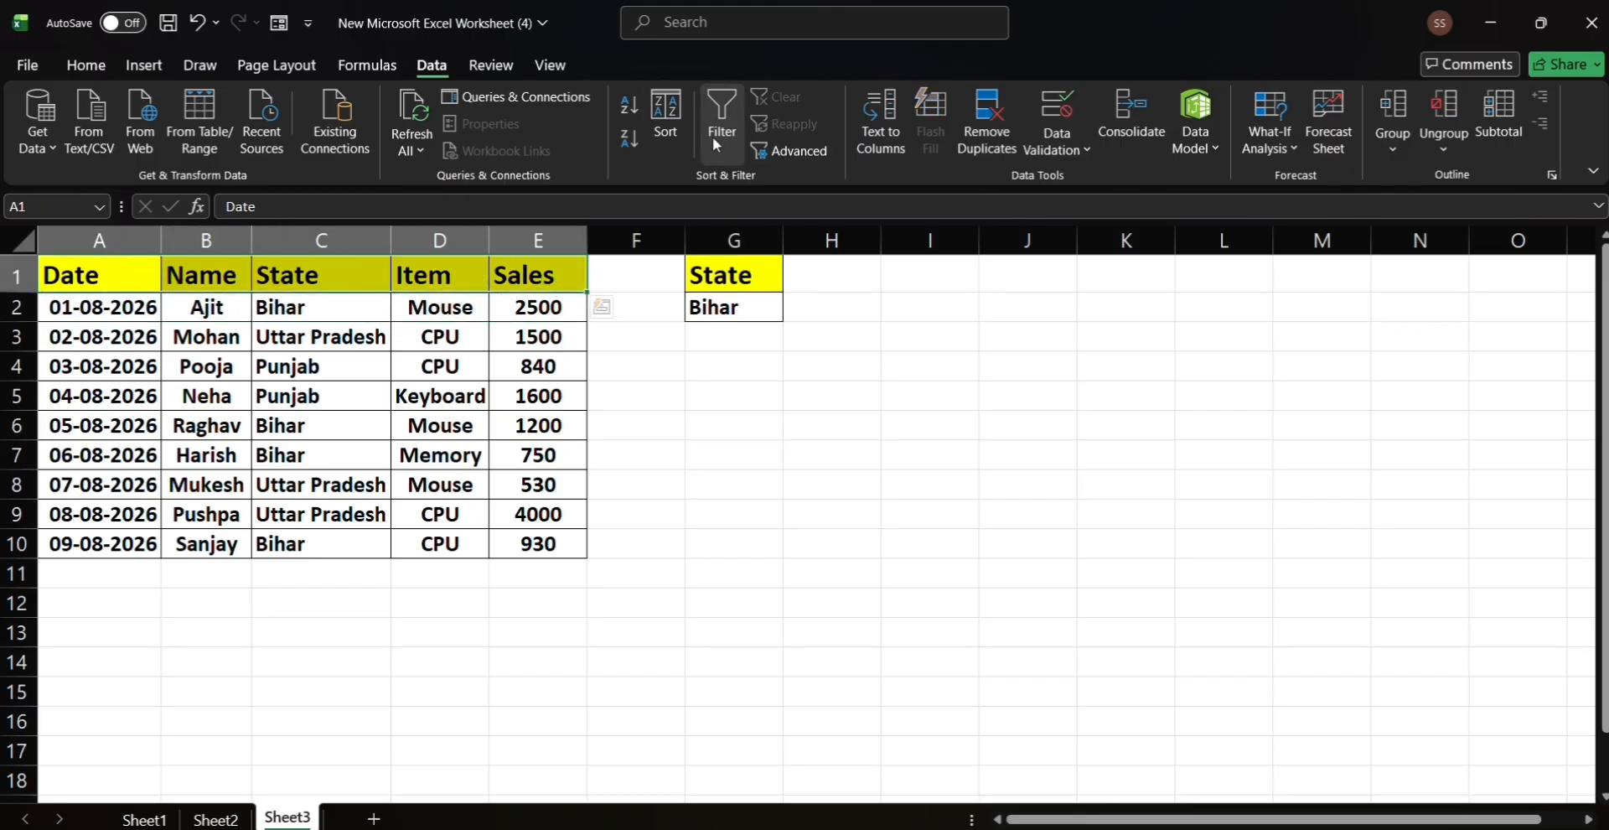
left_click(954, 390)
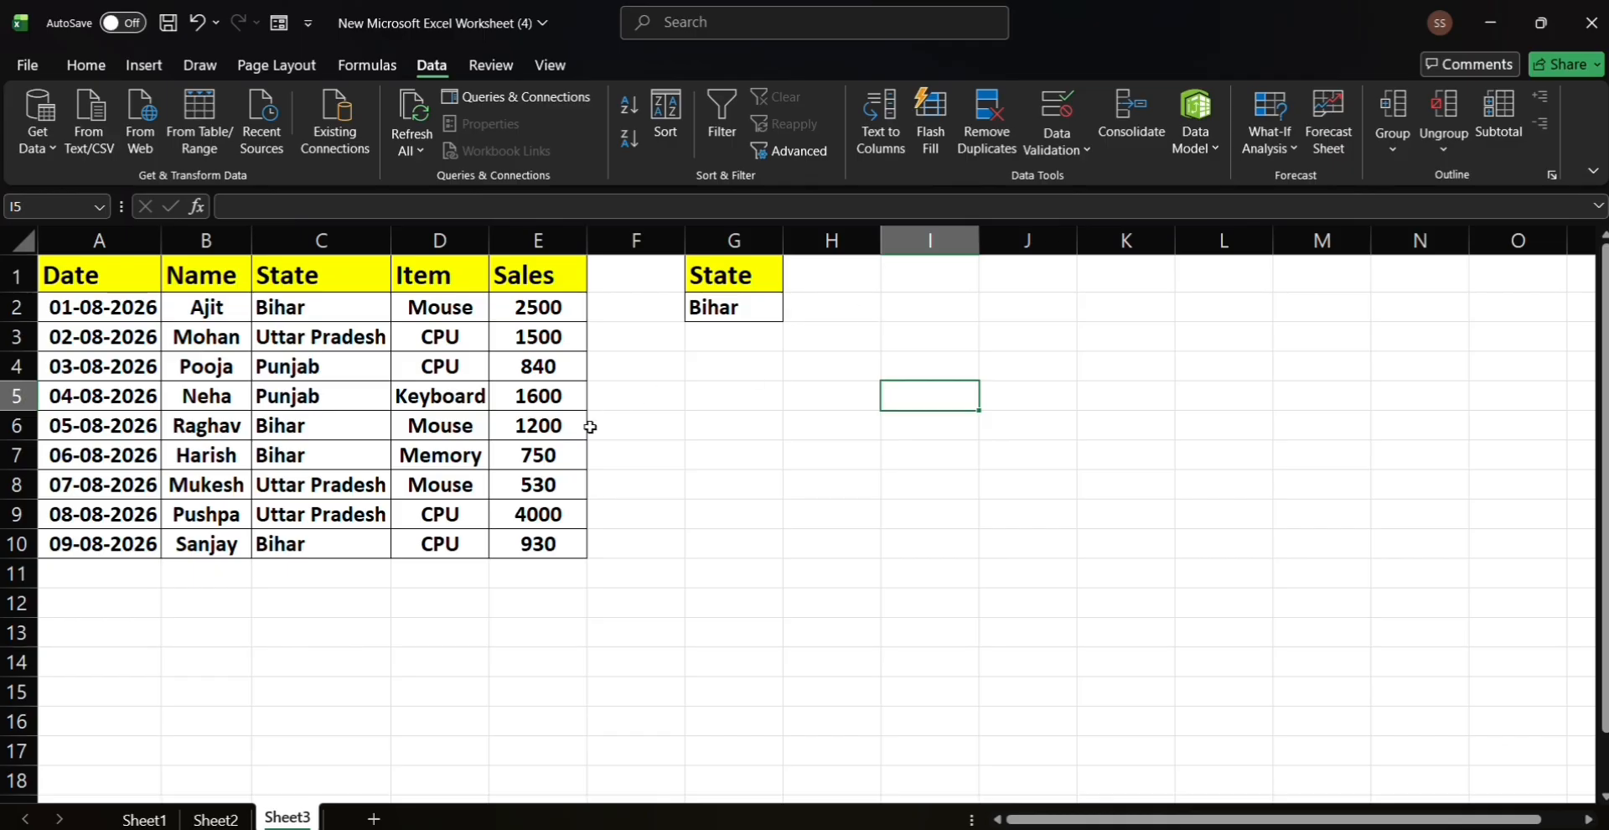
- Start an Advanced Filter on the sales table A1:E10 with the State criteria range G1:G2
left_click(238, 365)
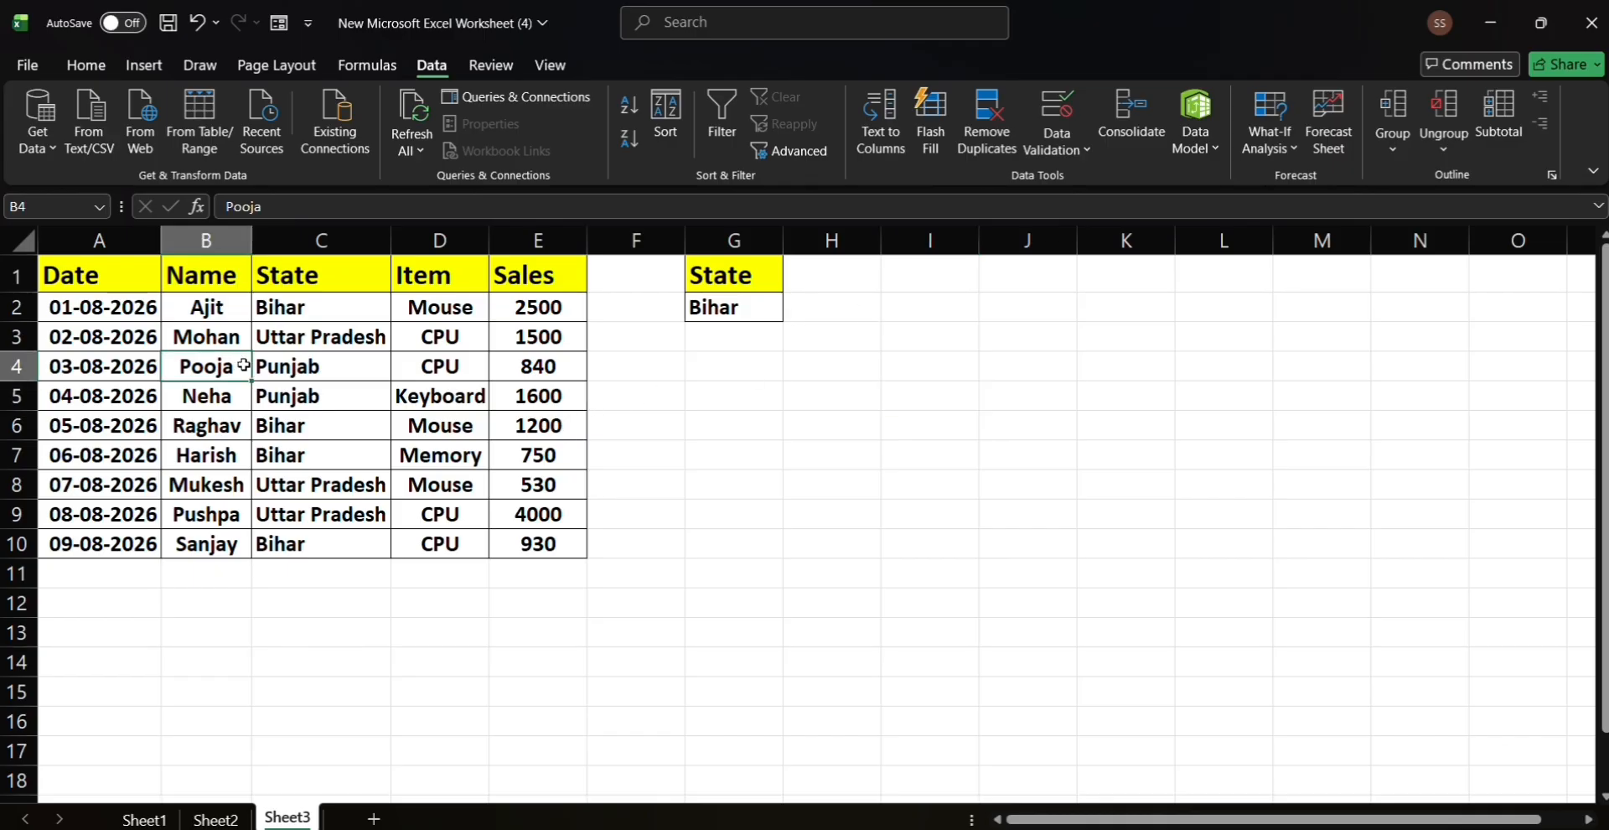
left_click(798, 147)
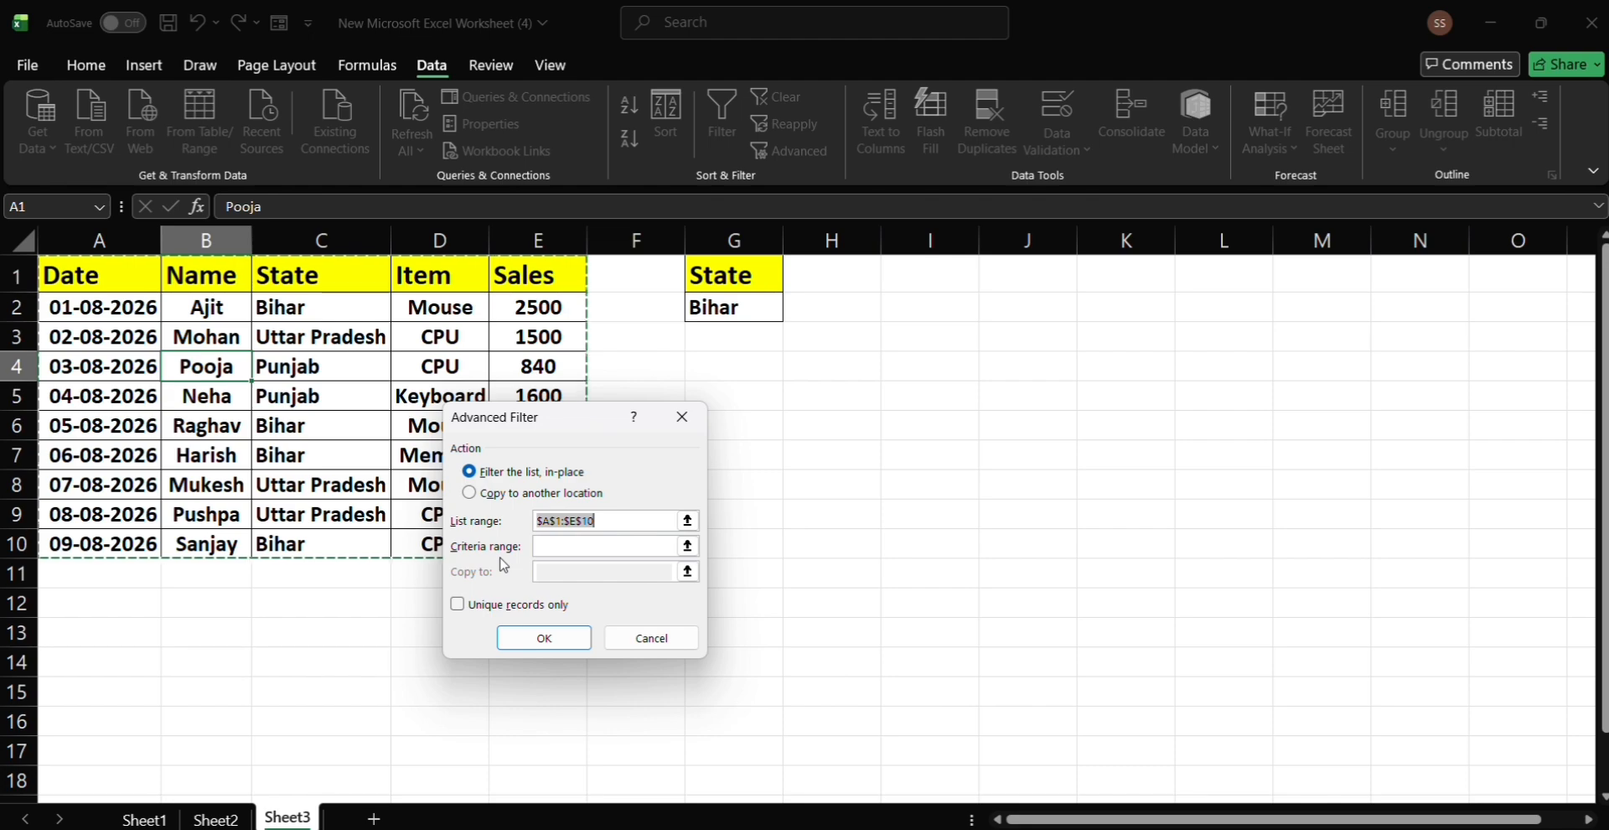
left_click(555, 549)
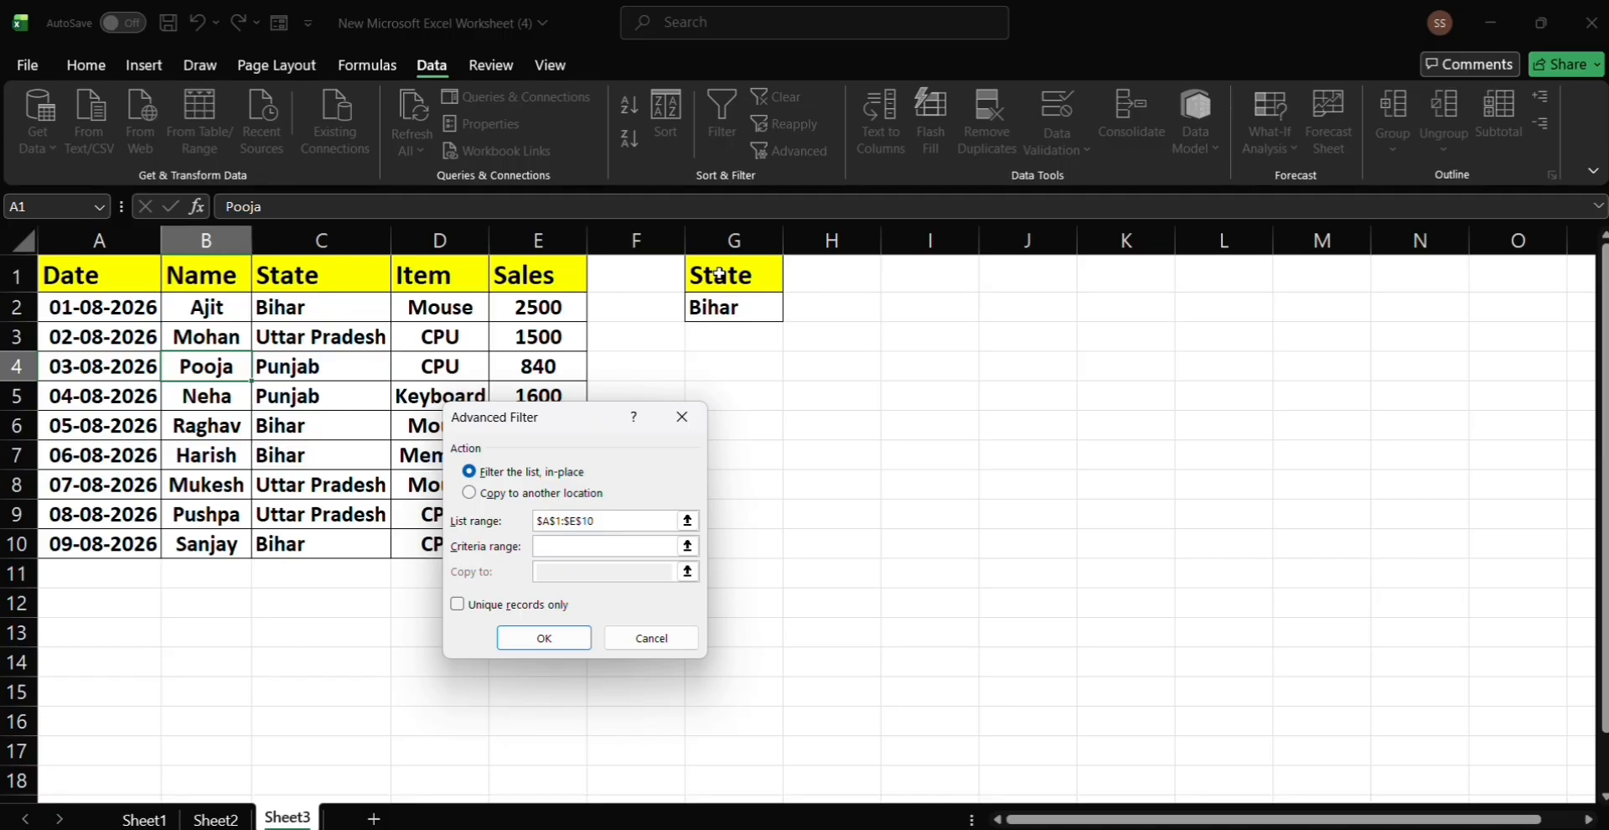
left_click(696, 43)
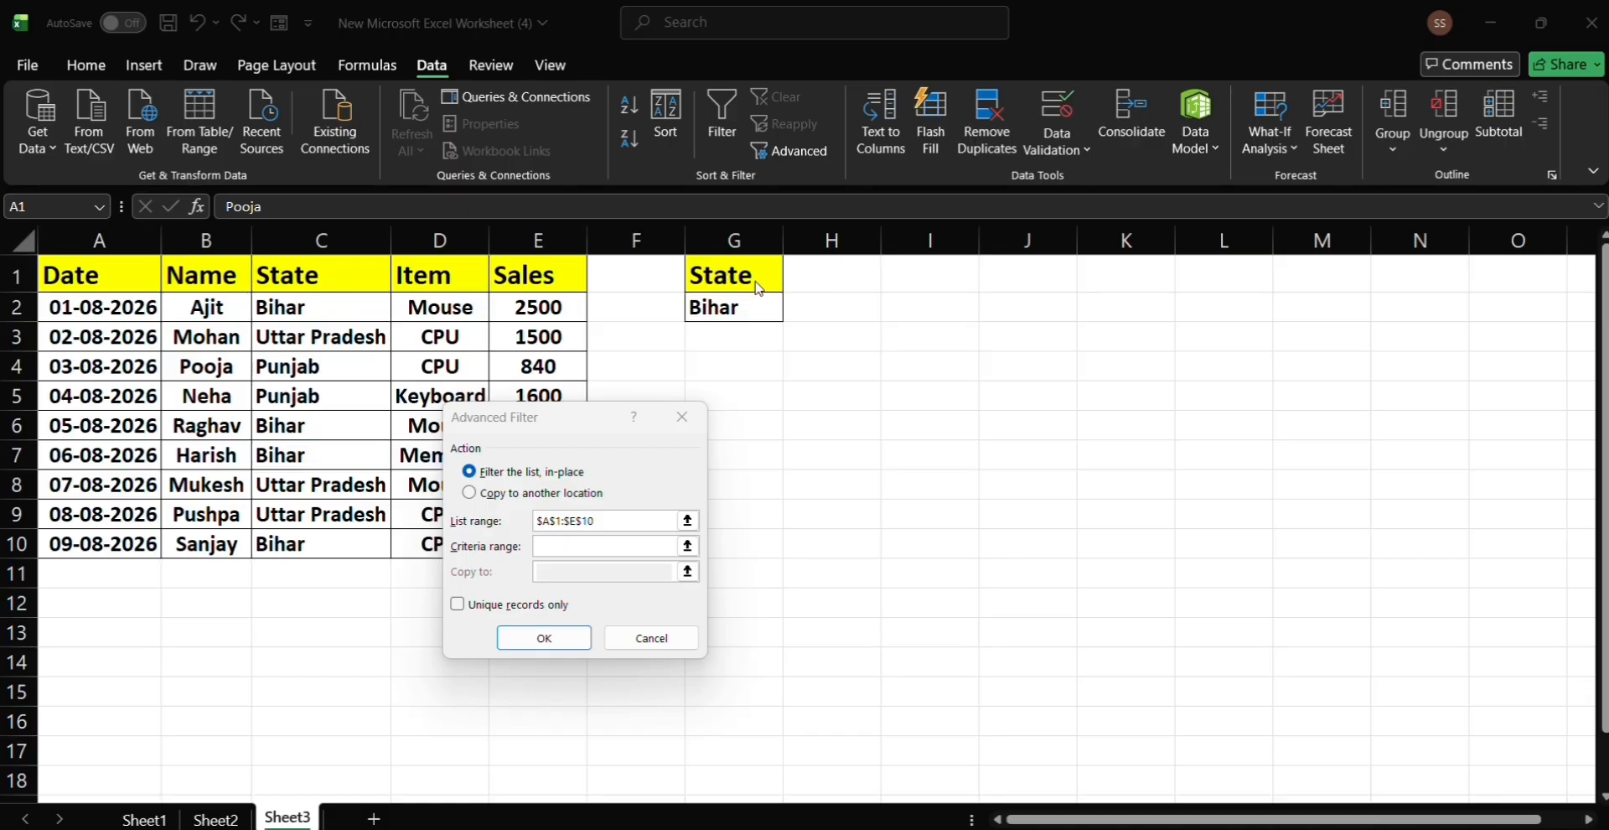
left_click(553, 545)
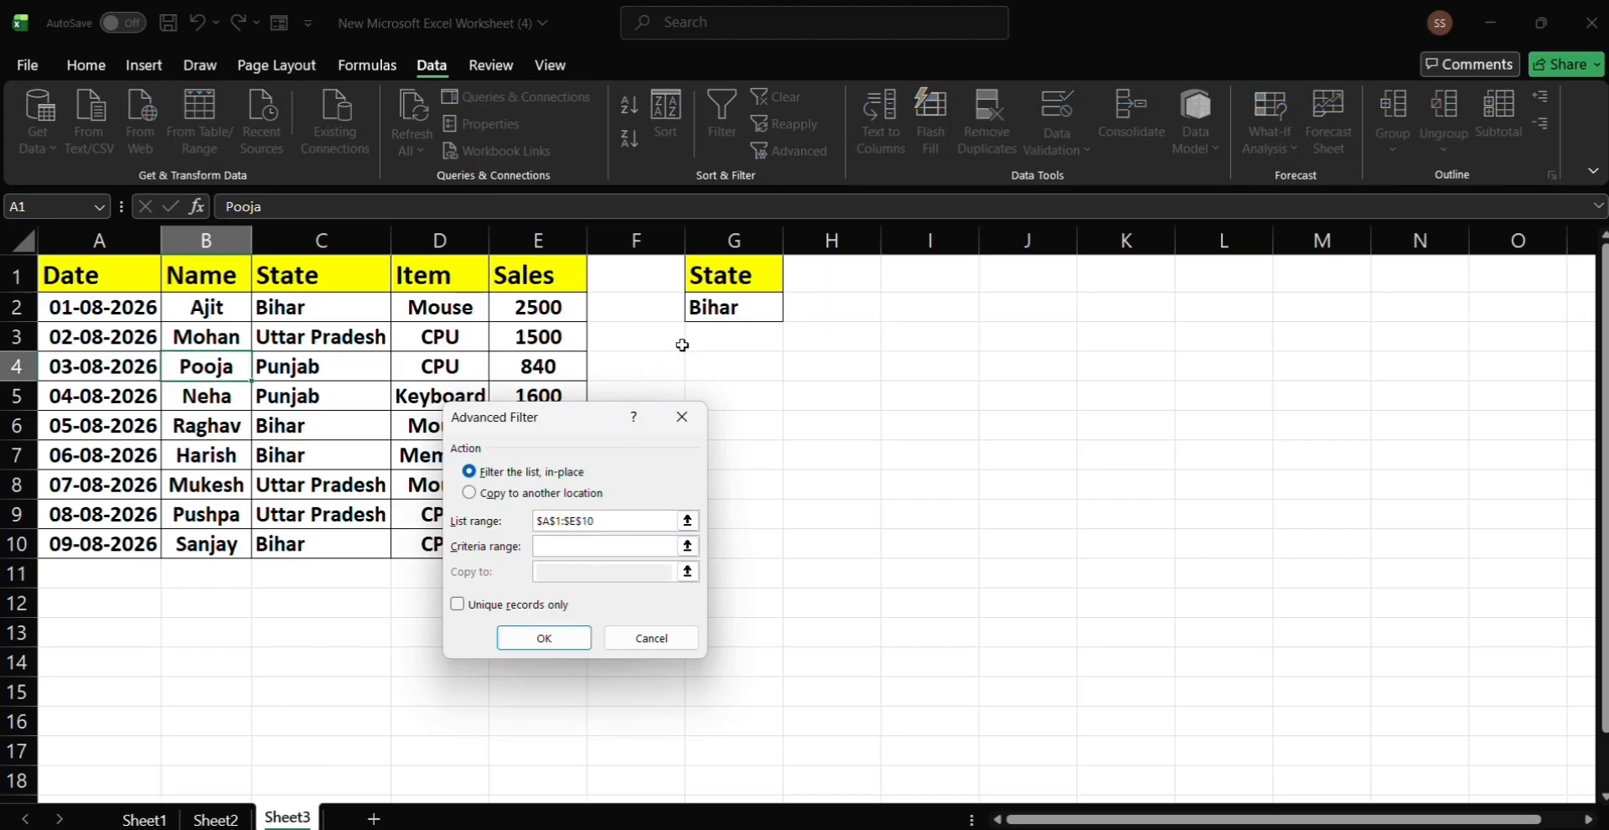
left_click_drag(721, 275, 715, 308)
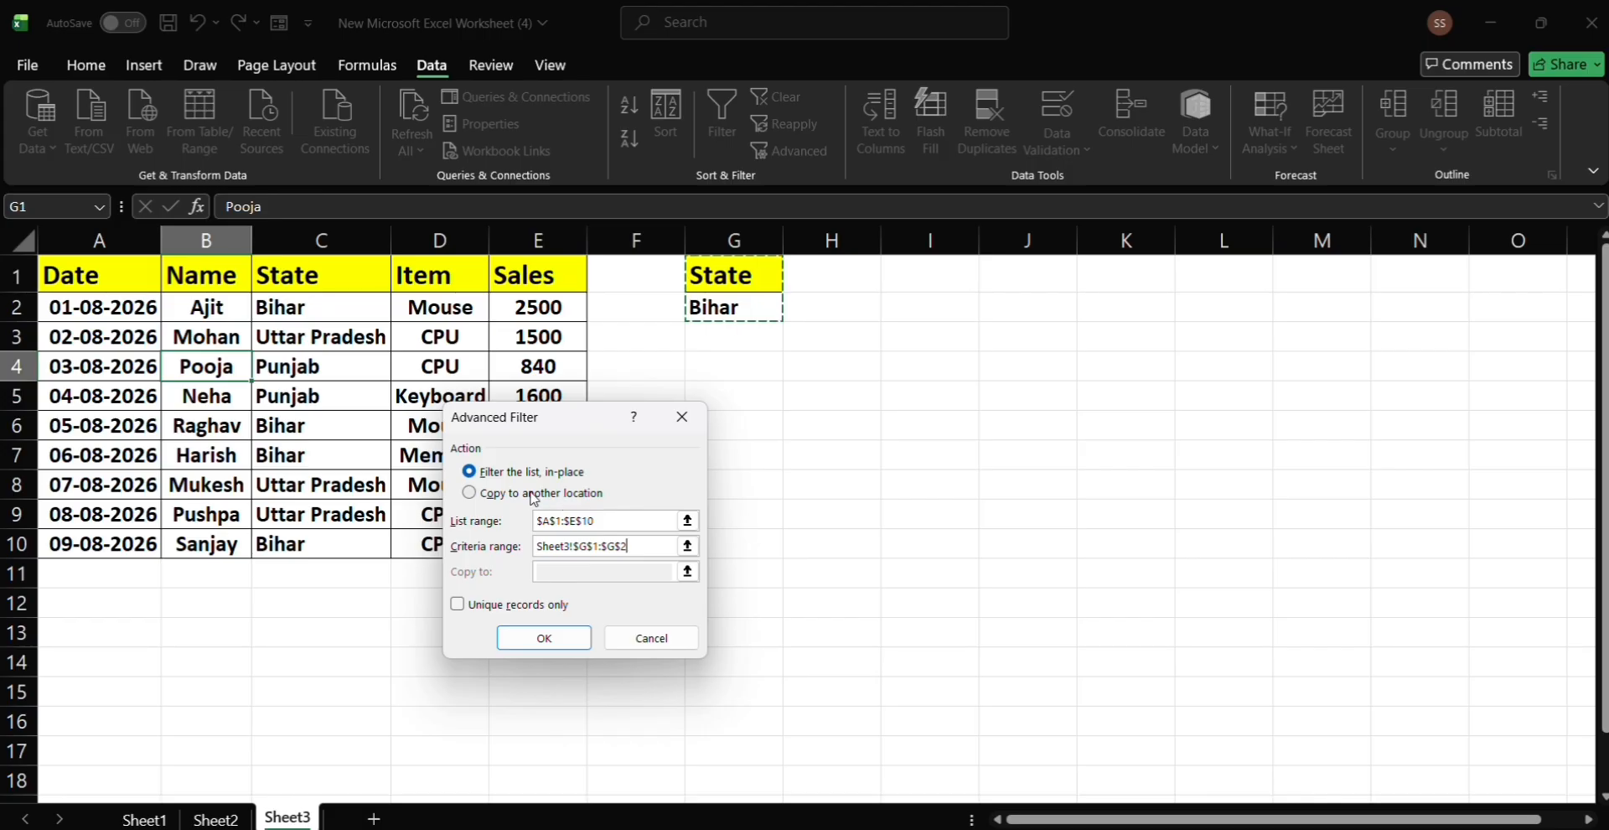
- Choose to copy the filtered records to another location starting at cell H4 and run the advanced filter
left_click(475, 499)
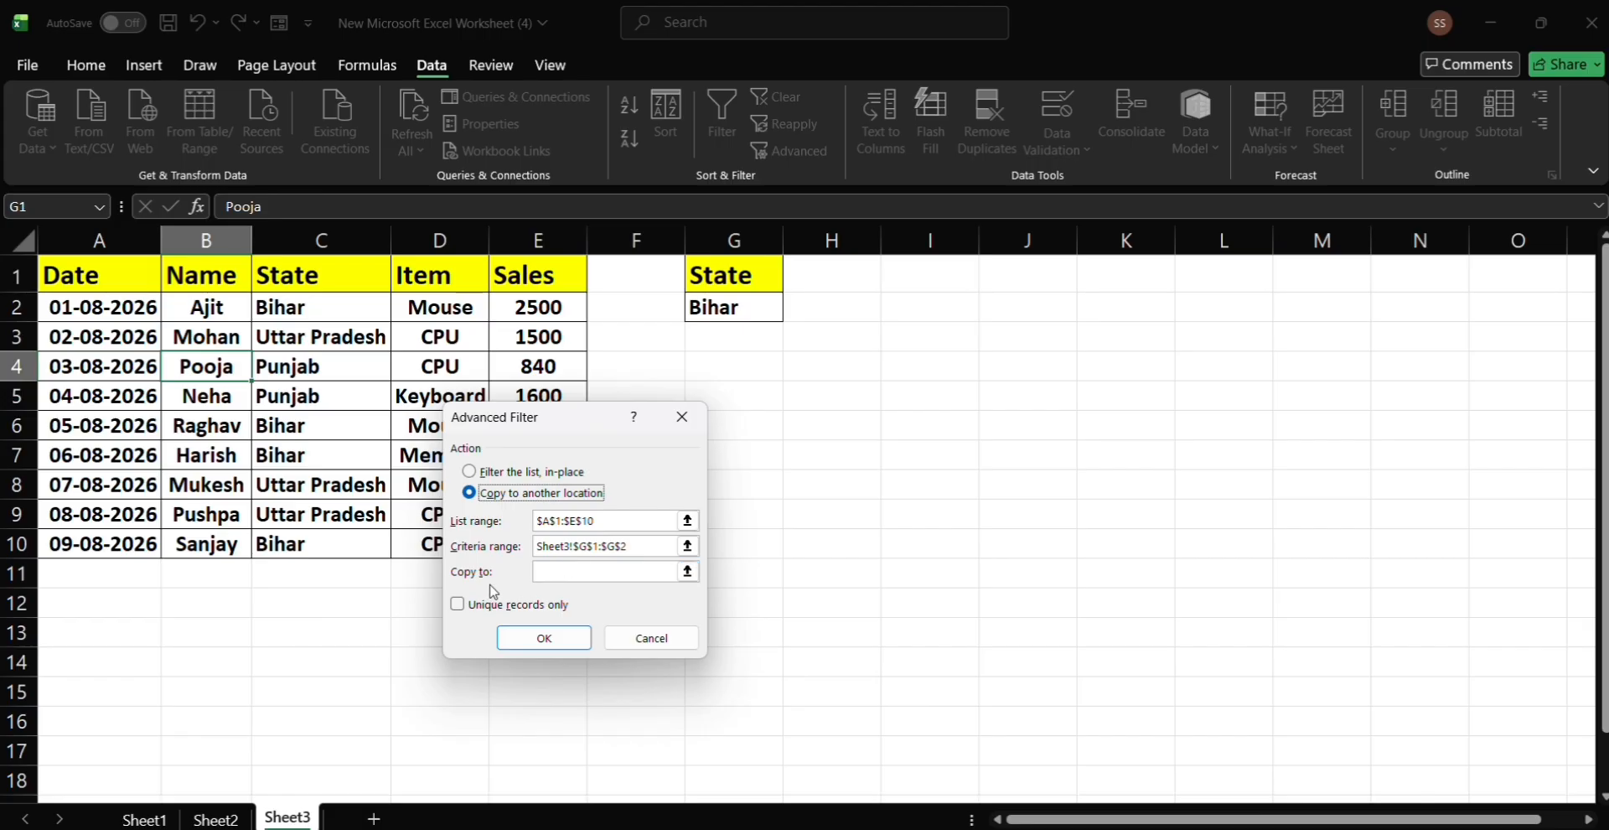
left_click(546, 571)
left_click(824, 364)
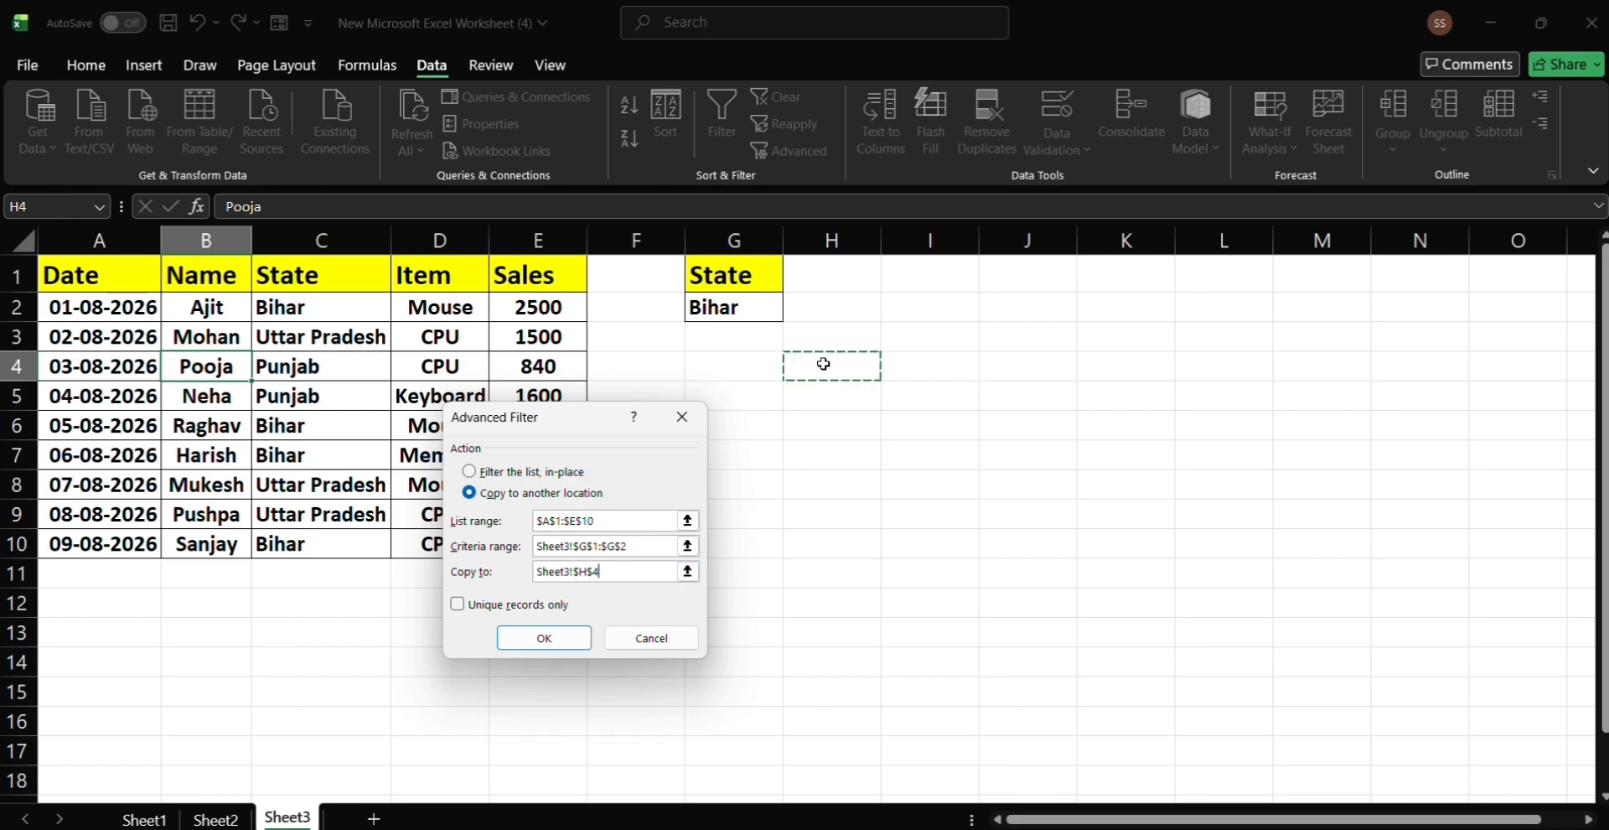
left_click(540, 639)
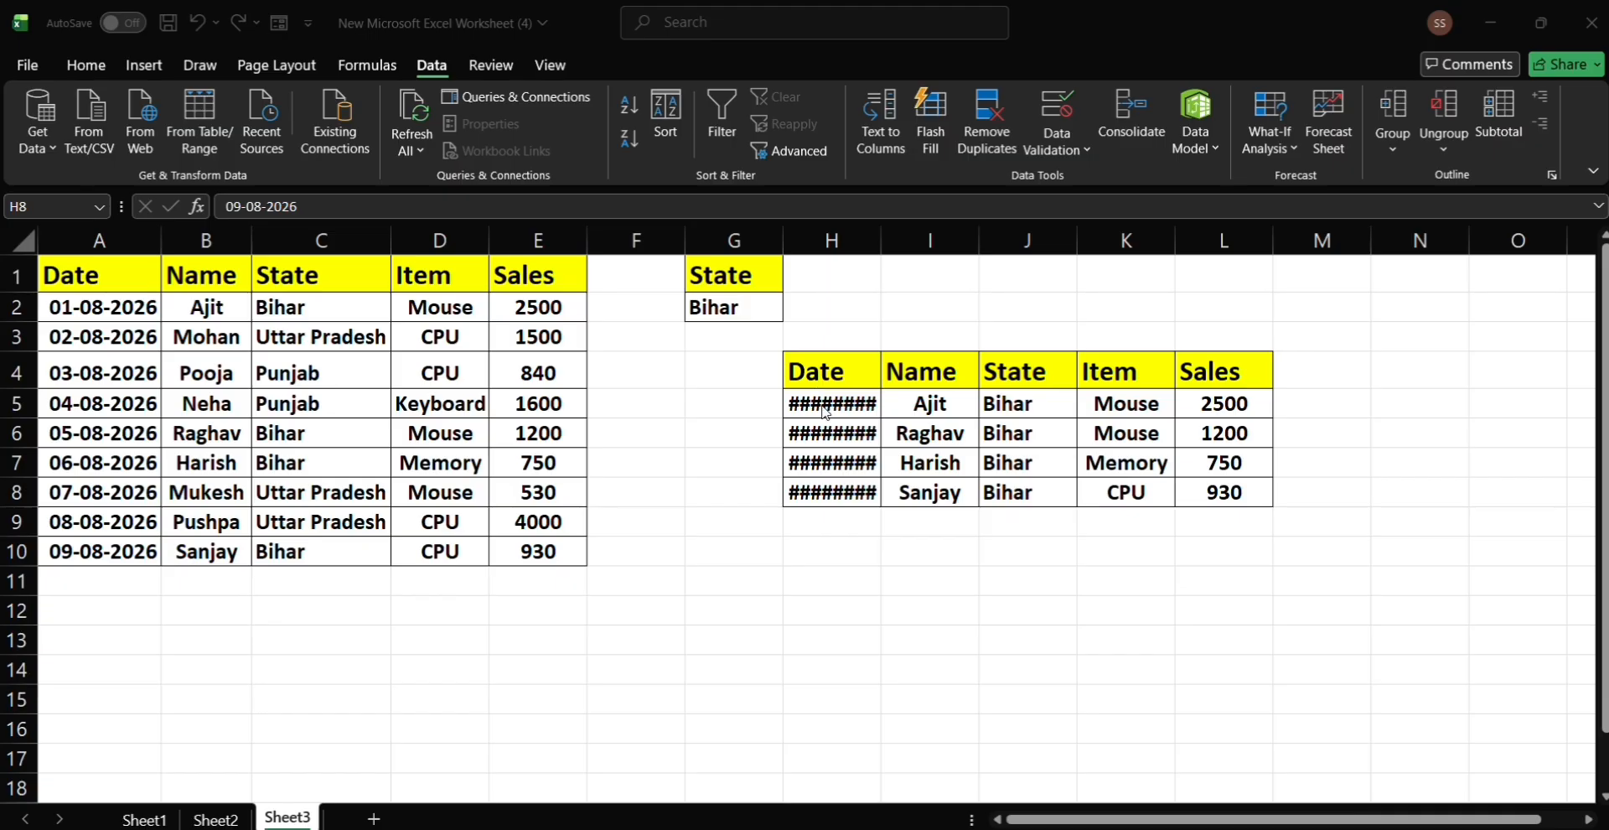
- Check the dates in the extracted table and remove the extracted records from H4:L8
left_click(824, 395)
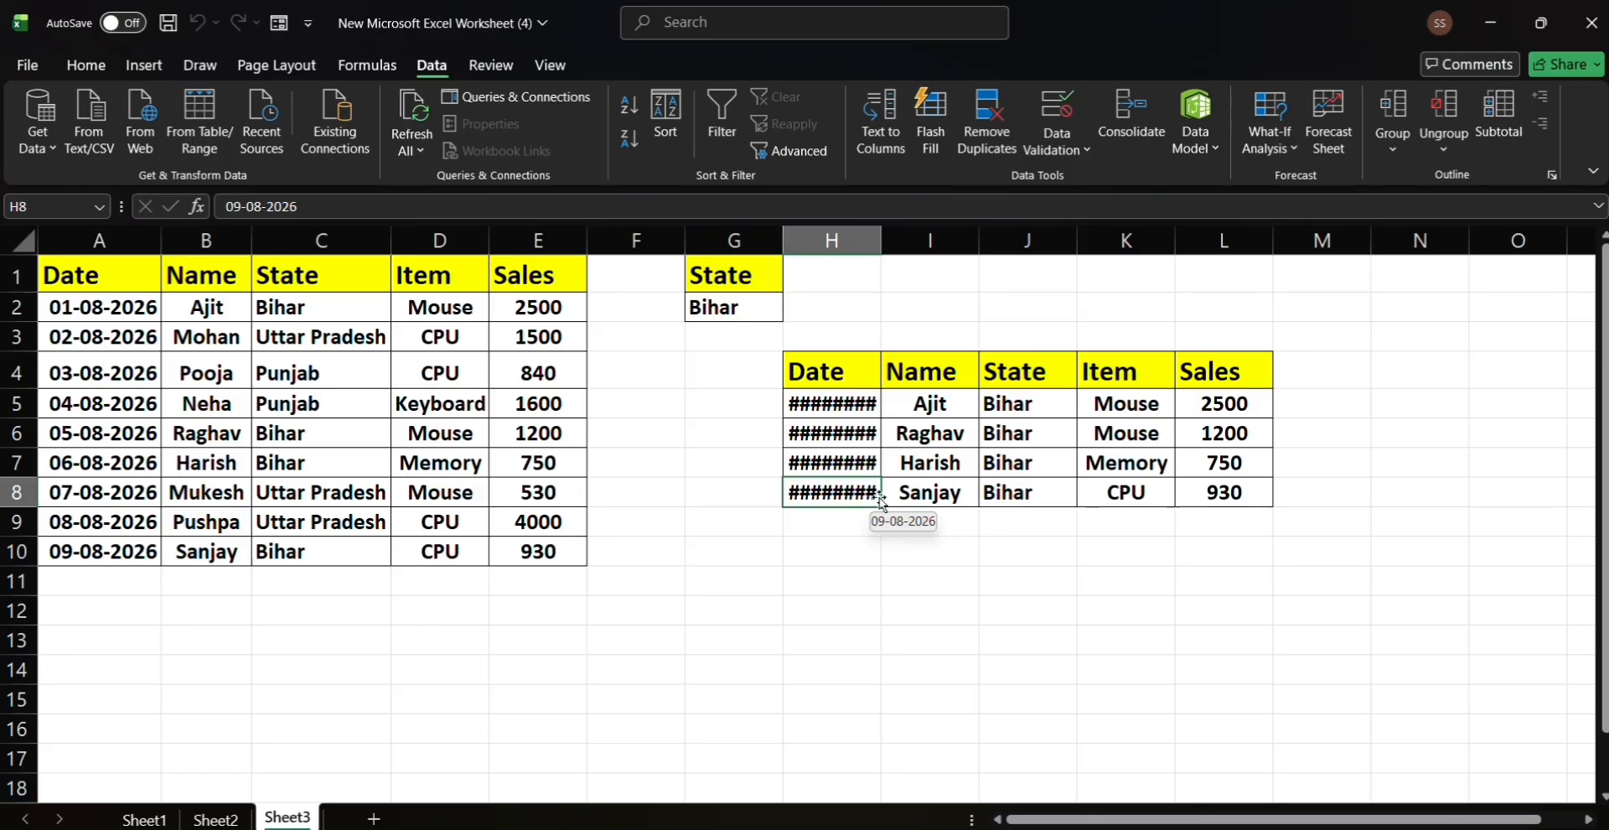
left_click(868, 460)
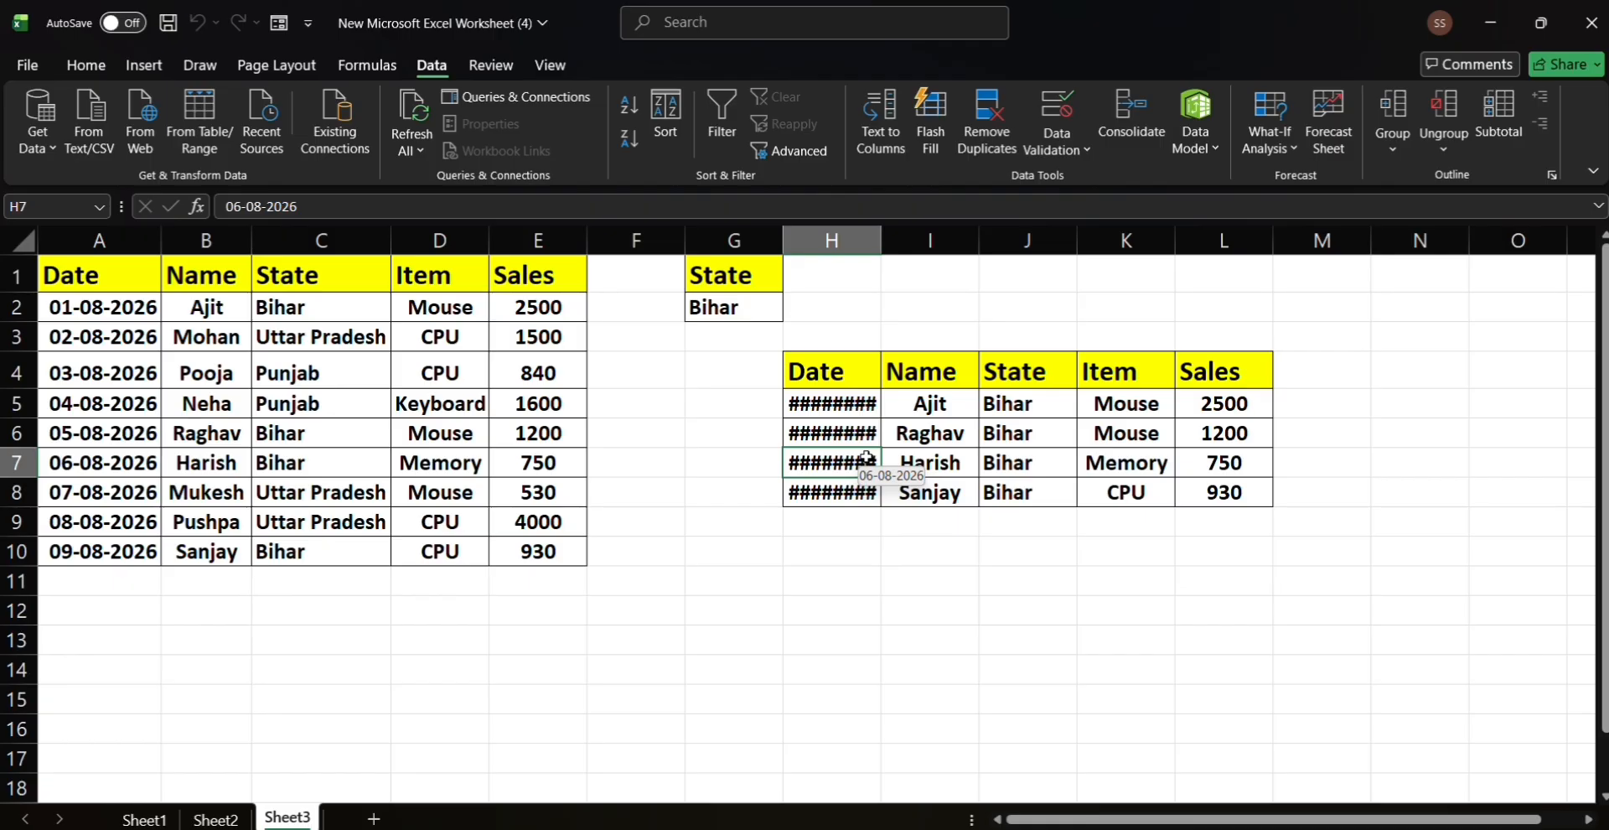
left_click(870, 435)
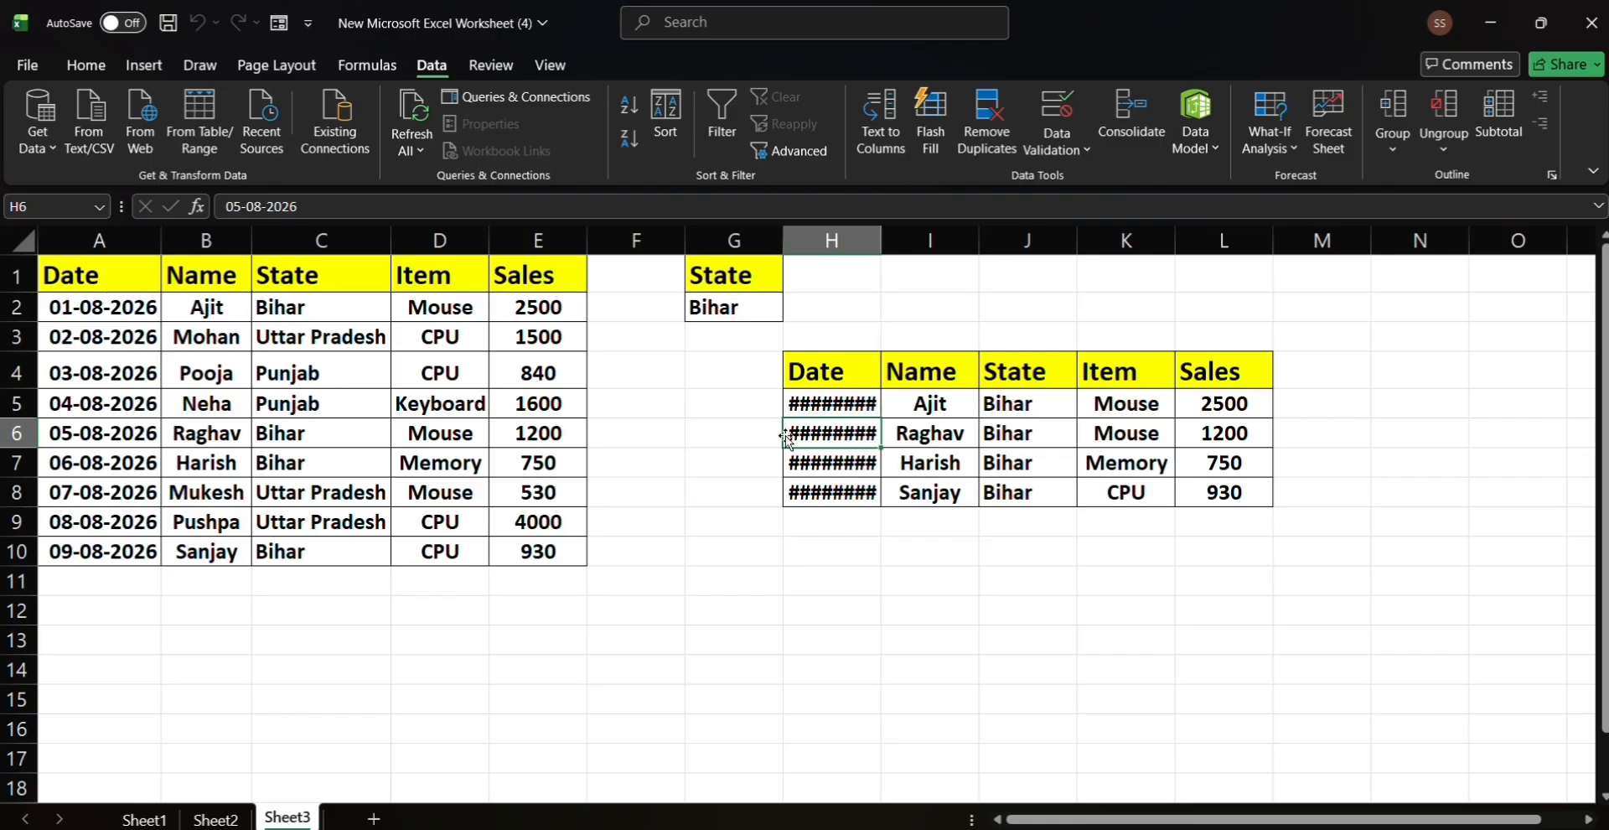
left_click(687, 434)
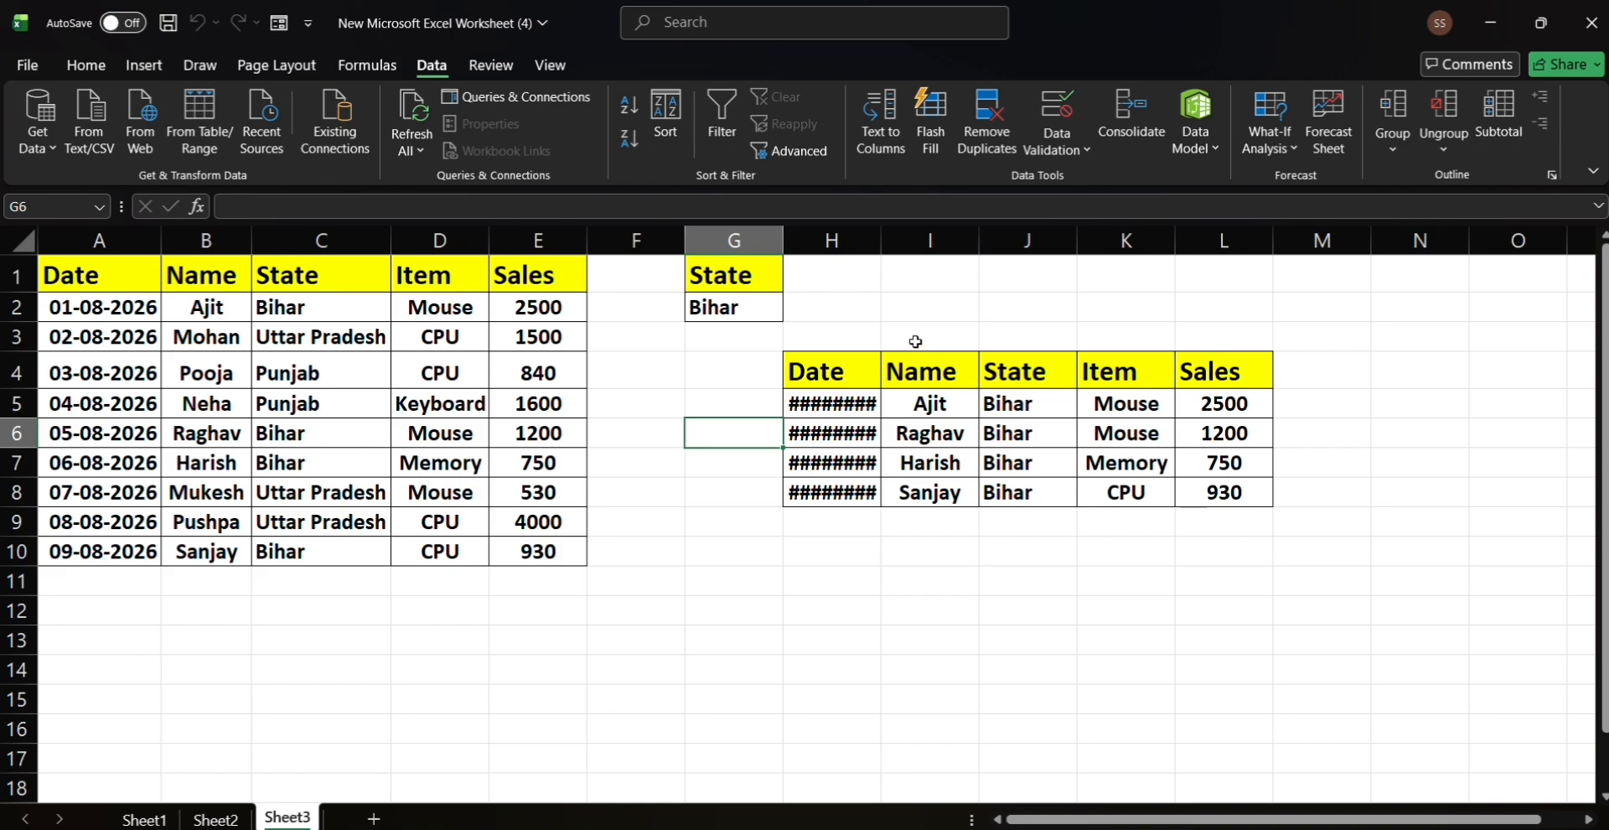
left_click(809, 369)
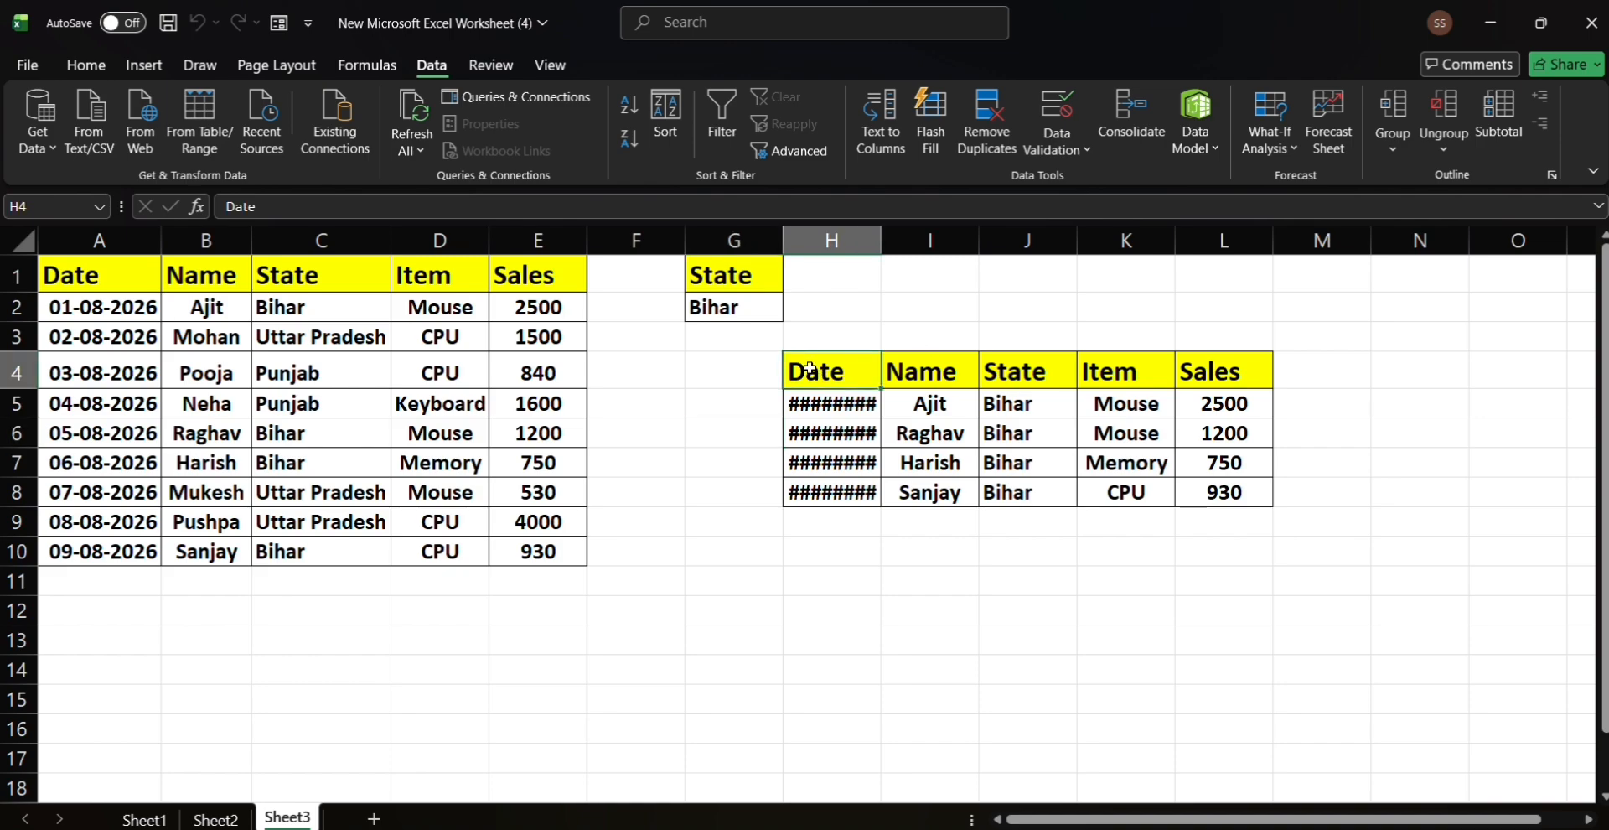
left_click_drag(808, 369, 1228, 493)
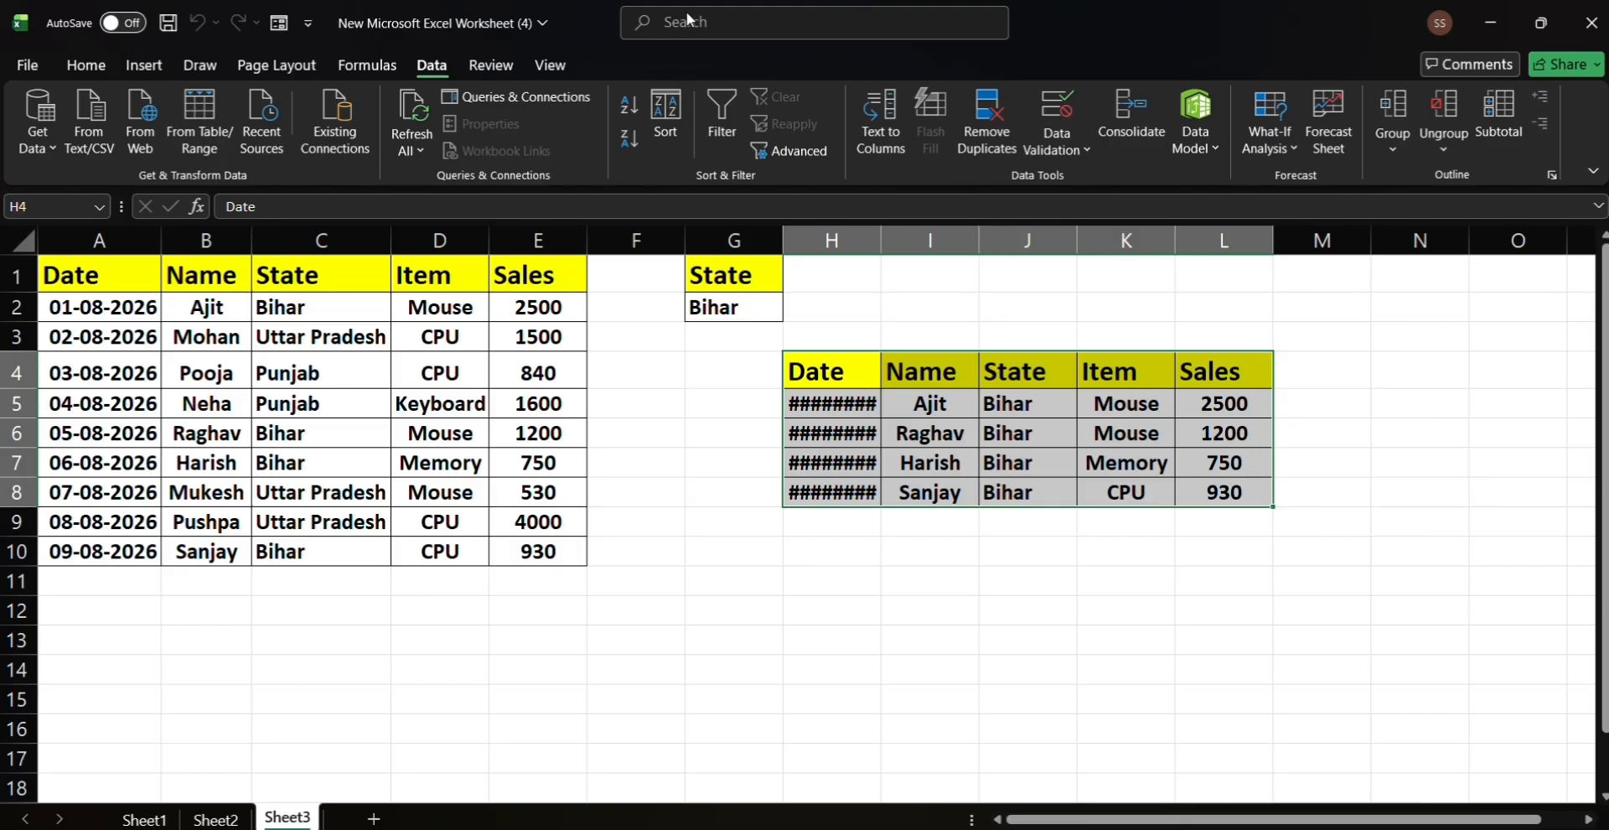
key("ctrl+z")
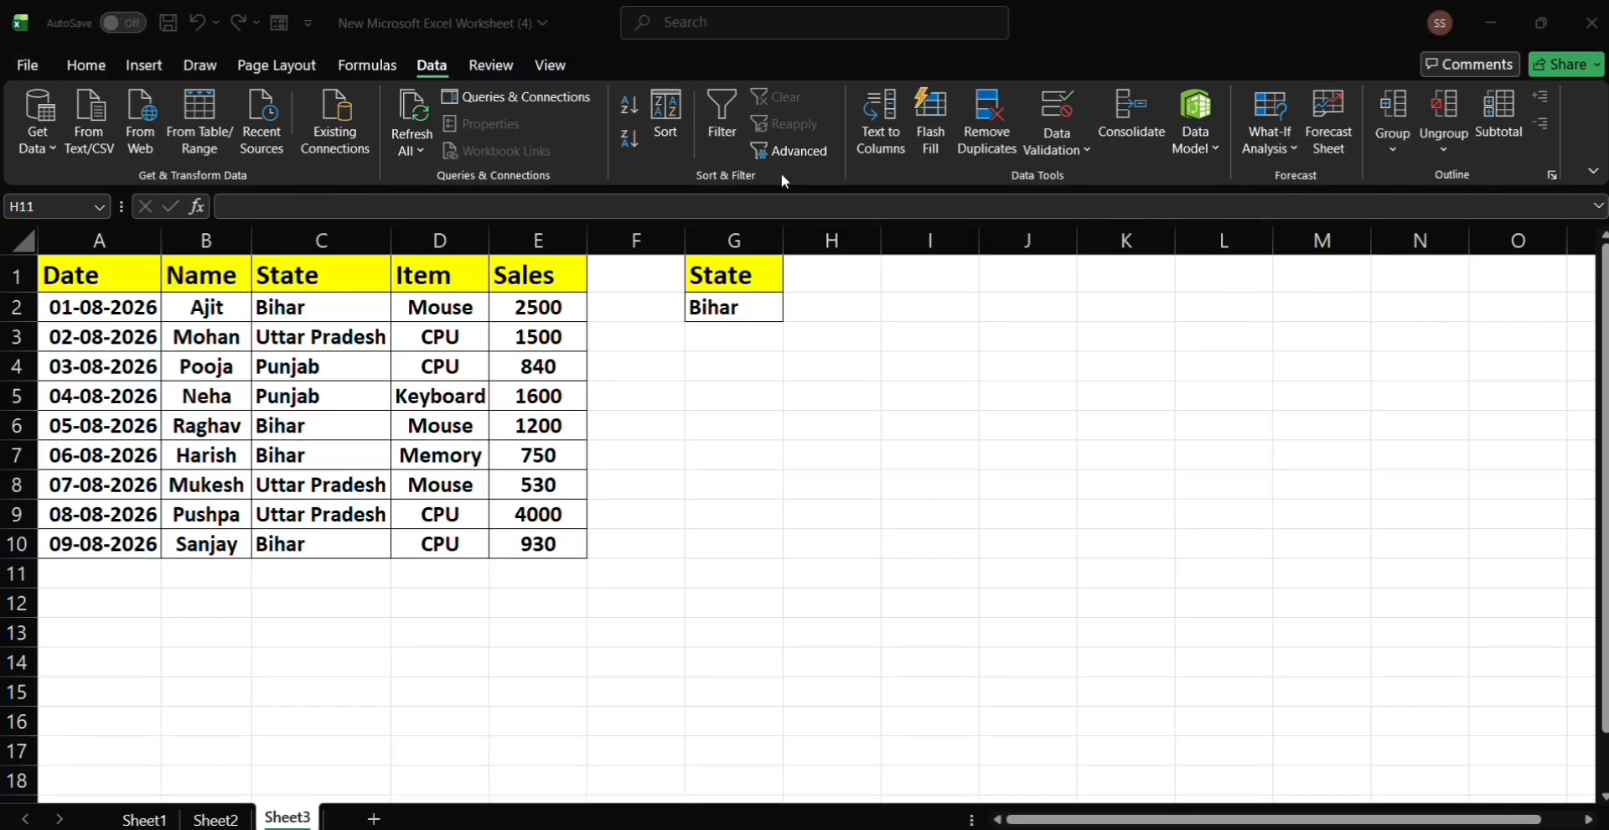
- Copy the Item header and the Mouse entry from D1:D2 into H1:H2 as a second filter criterion
left_click(813, 276)
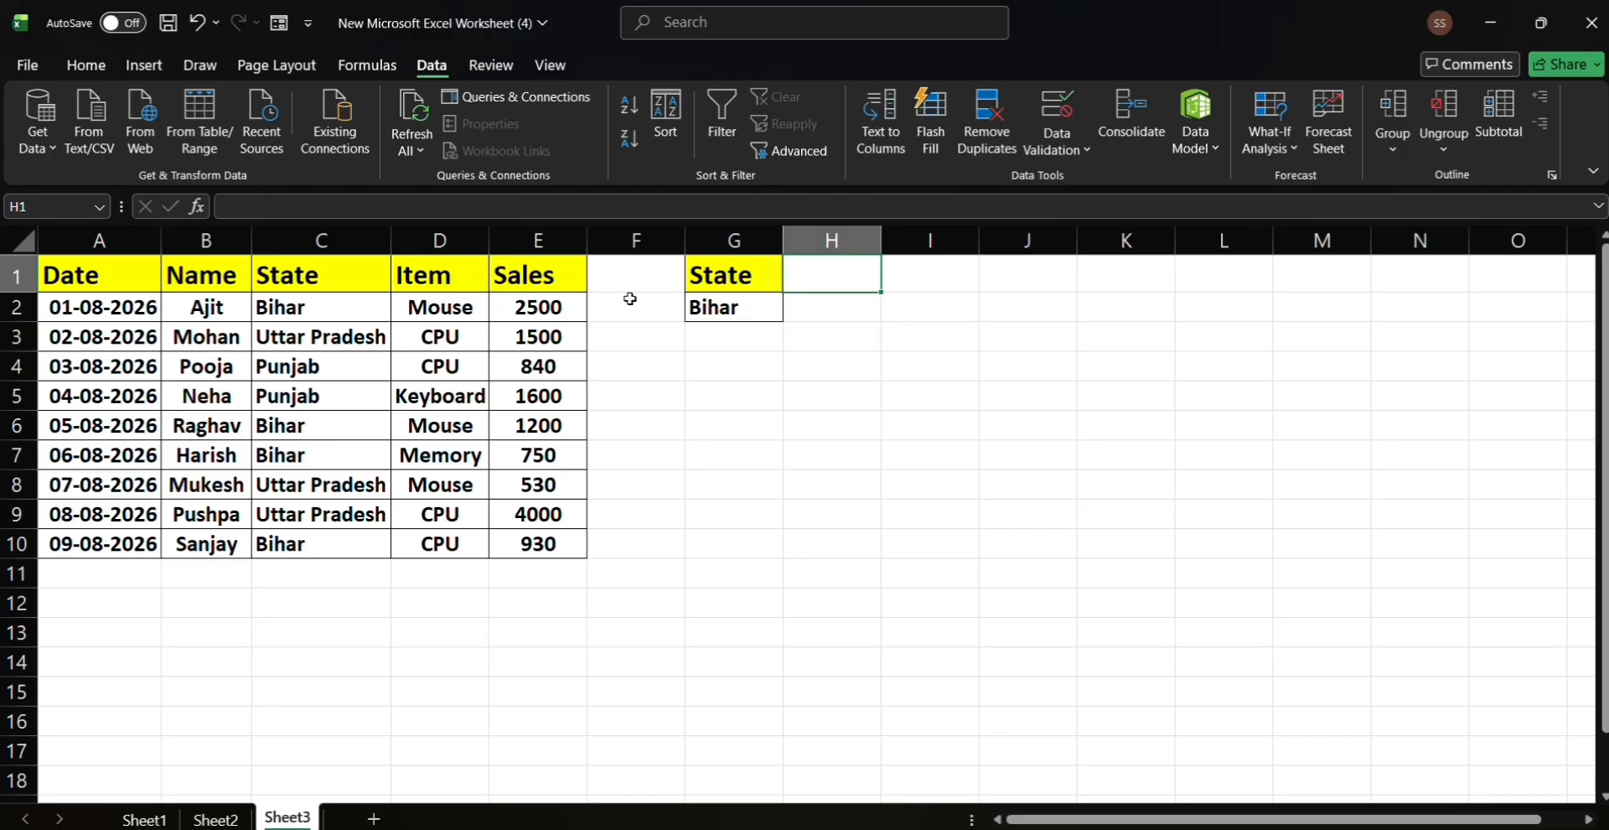
left_click(438, 274)
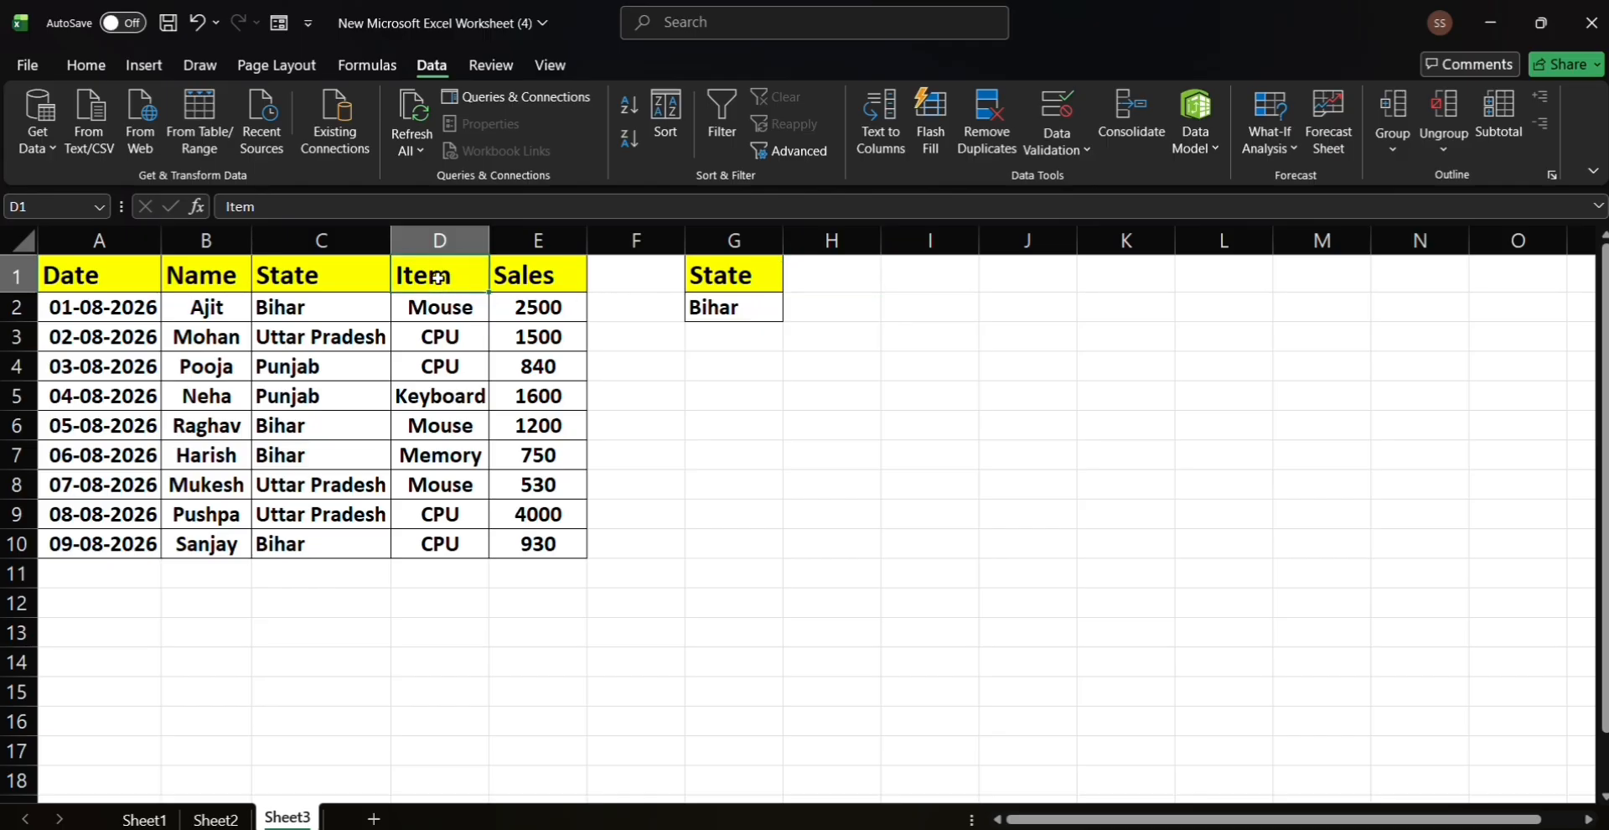
left_click_drag(438, 295, 437, 306)
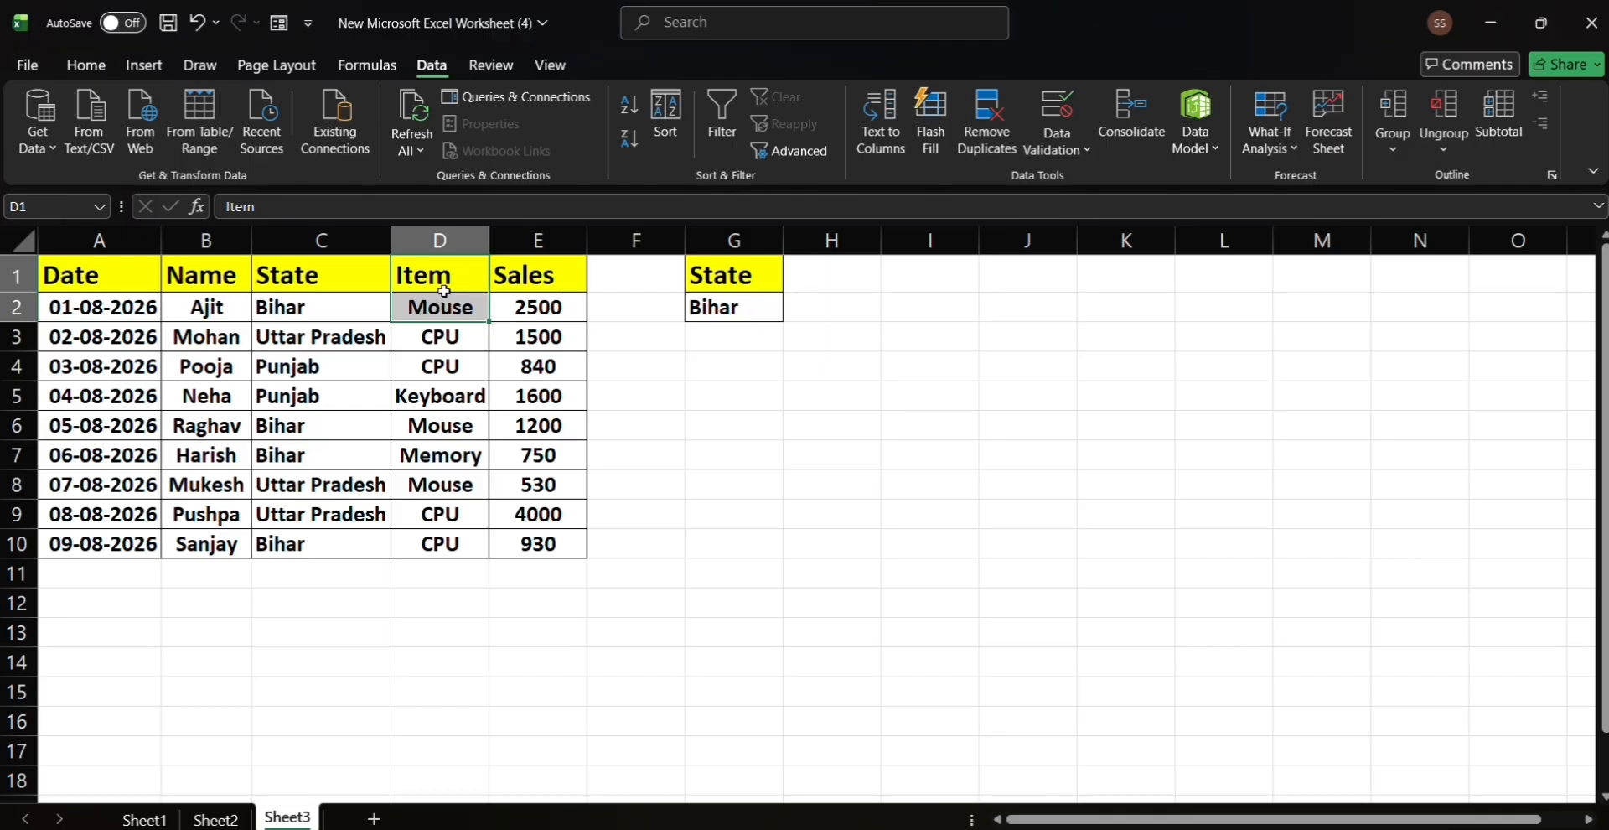
right_click(446, 297)
left_click(542, 268)
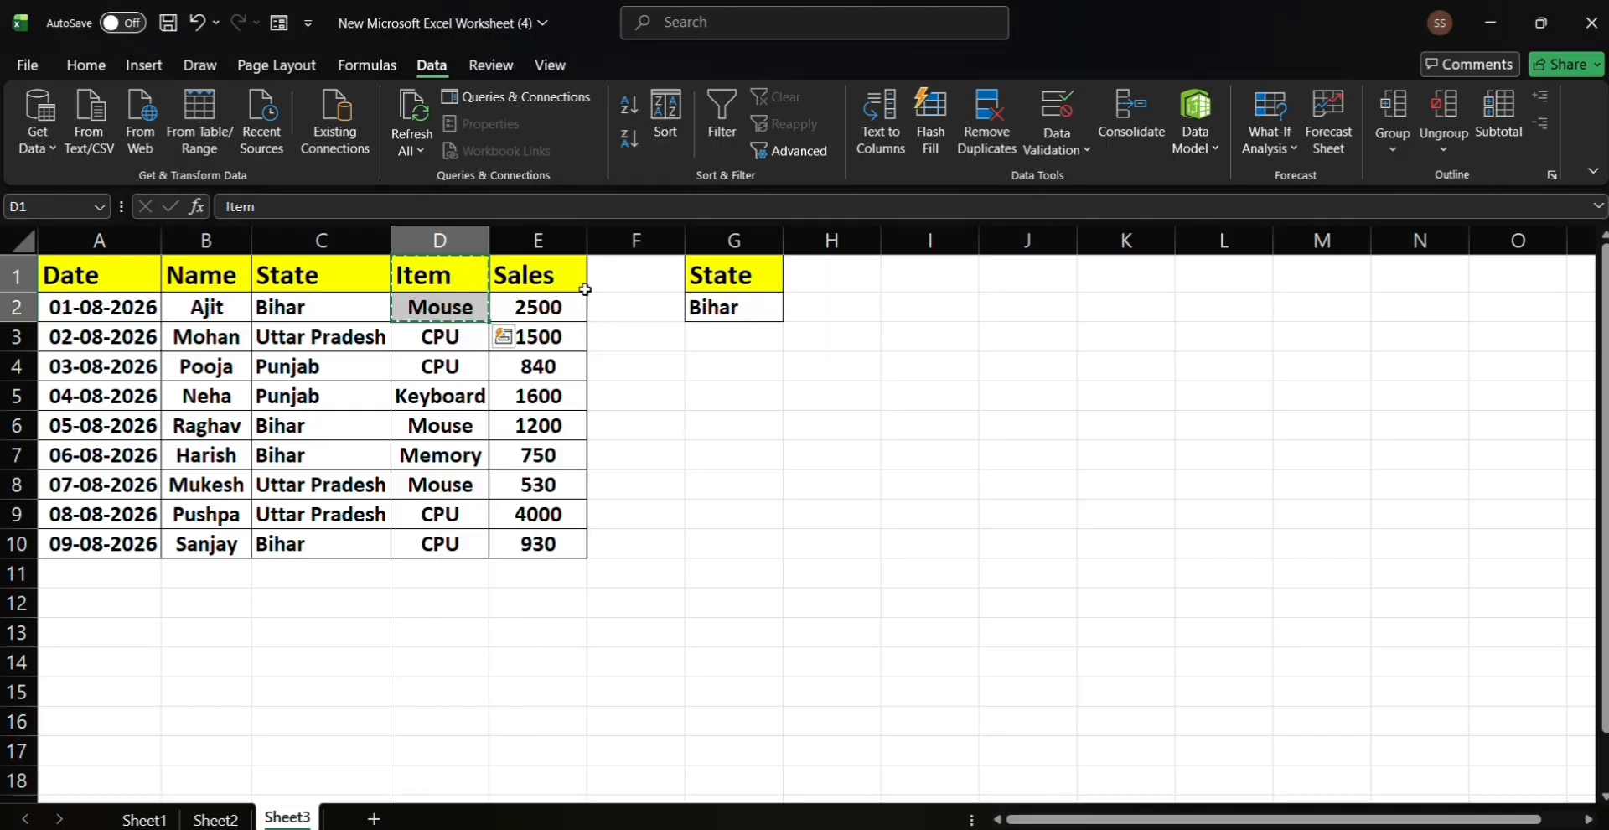
left_click(825, 282)
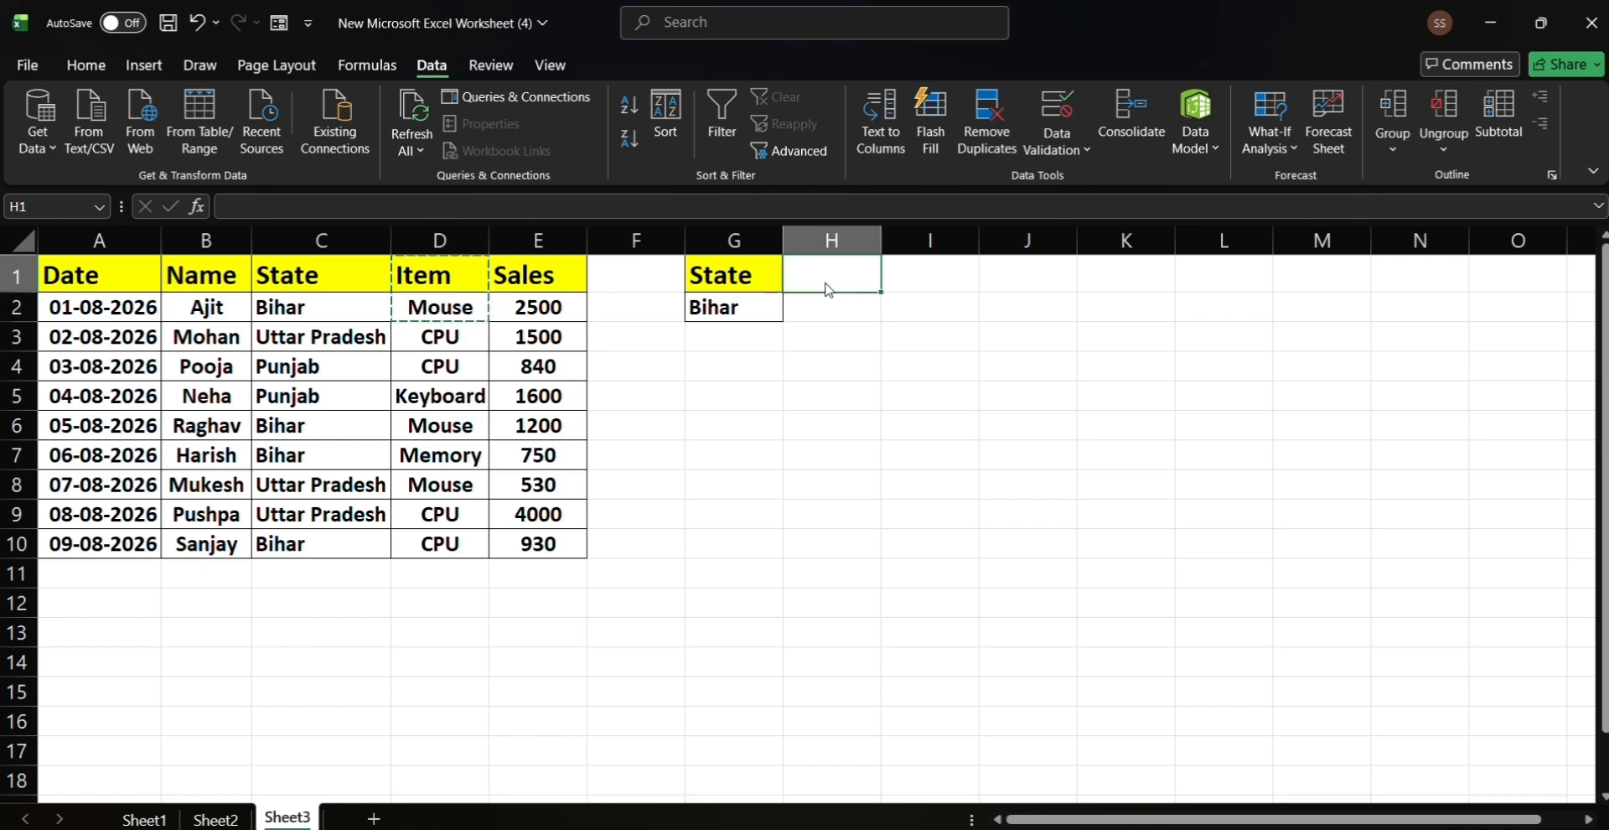
right_click(826, 285)
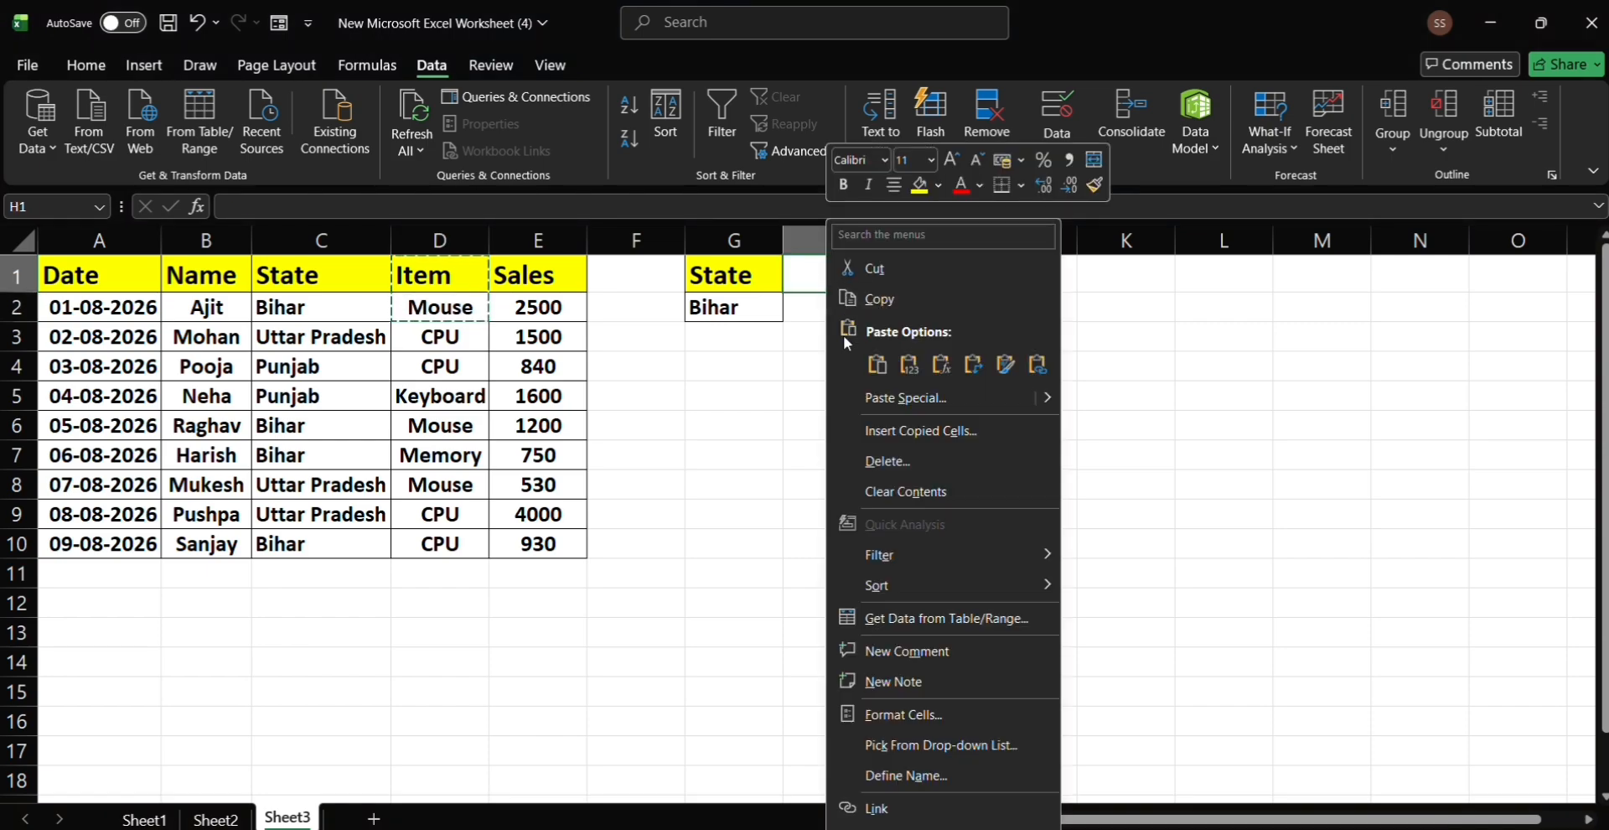
left_click(873, 361)
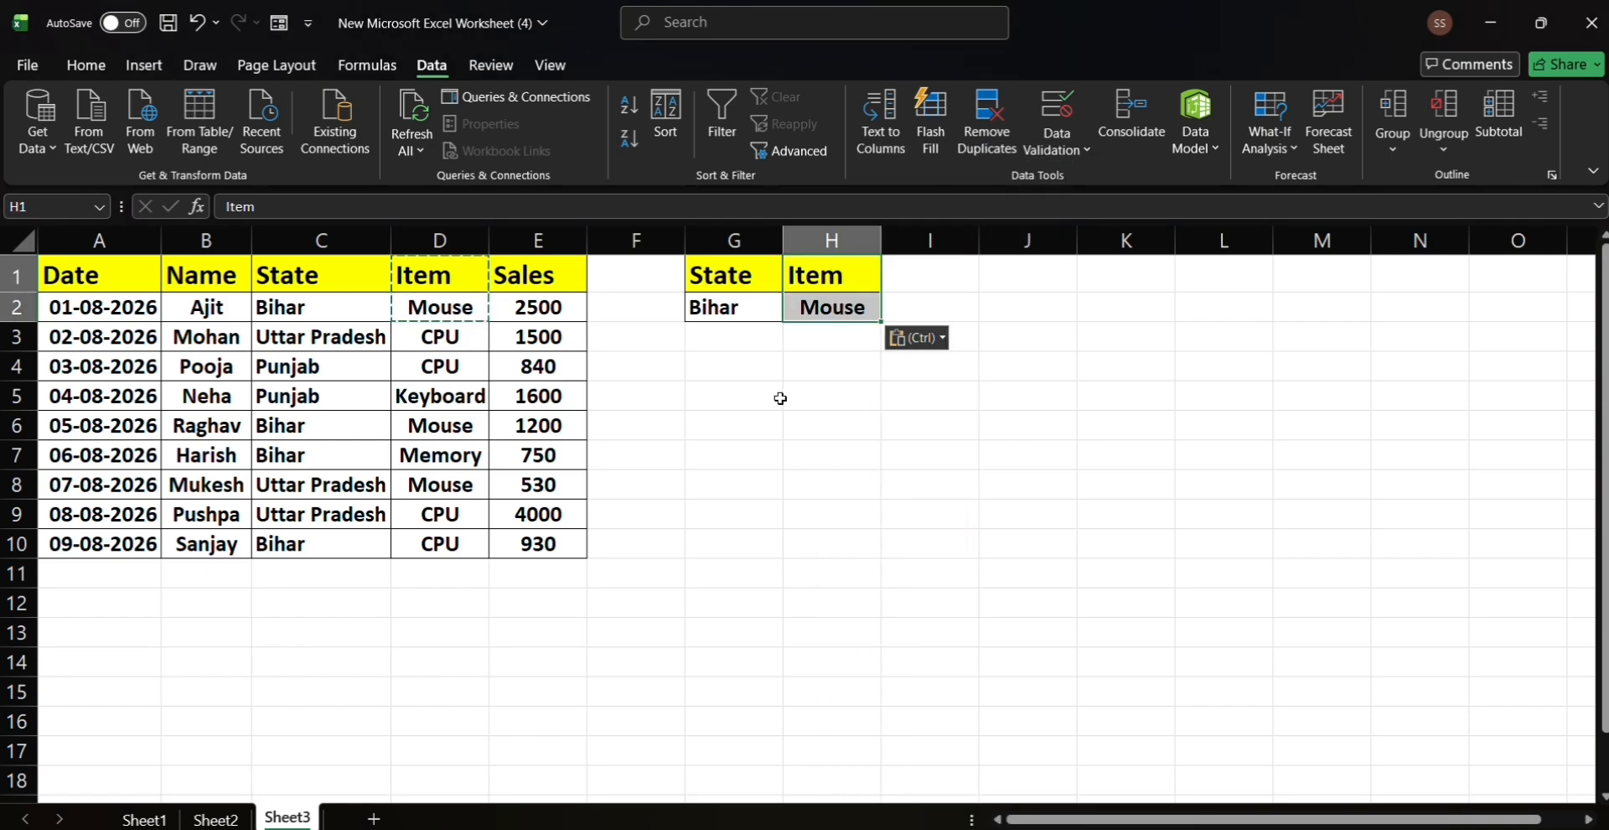
left_click(651, 573)
left_click(1147, 613)
left_click(1221, 514)
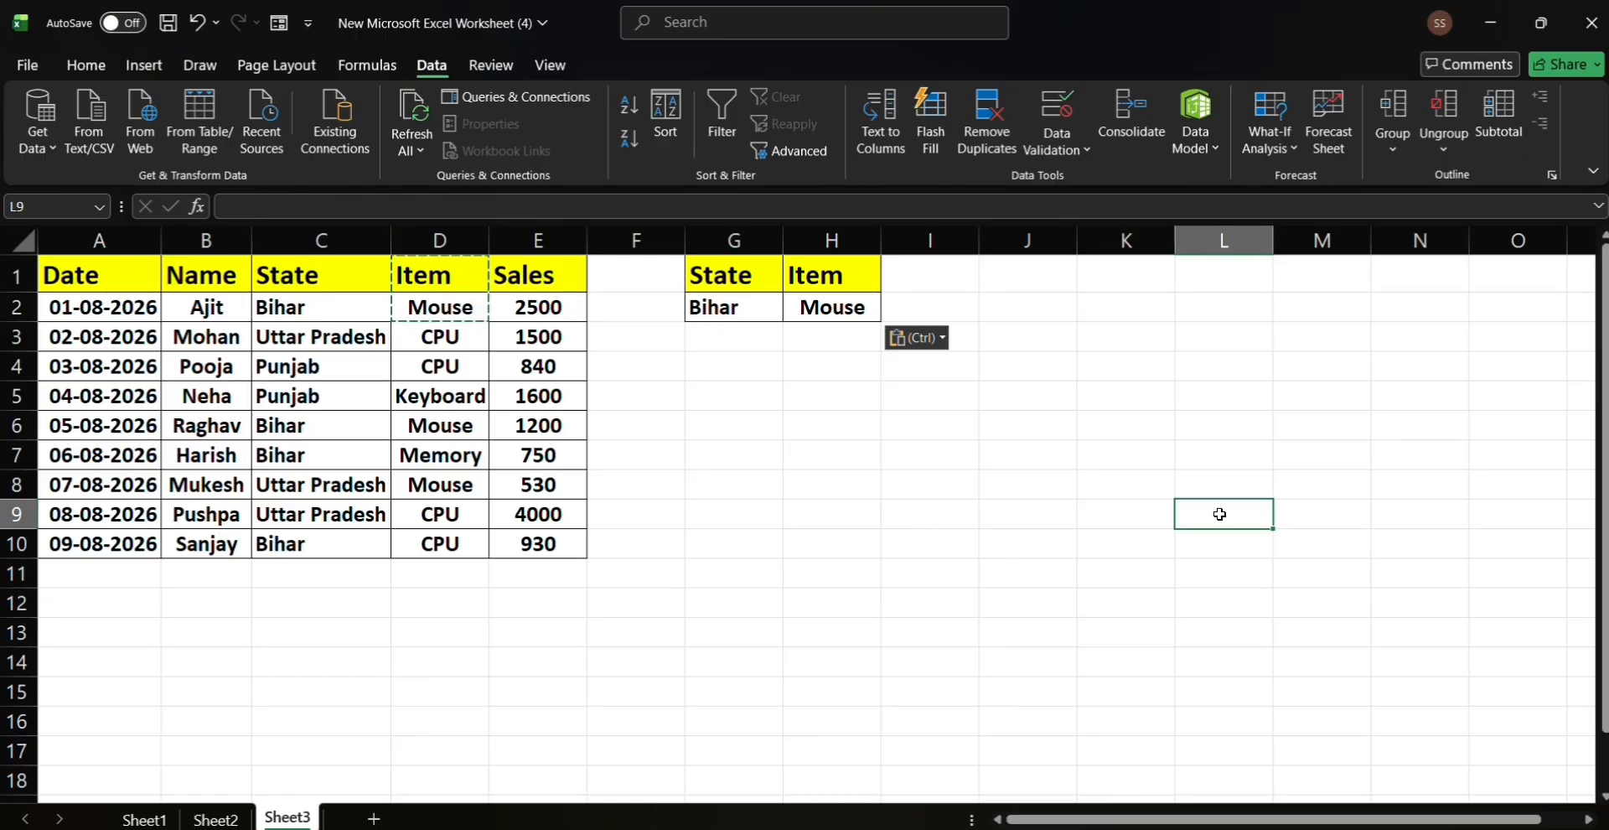
double_click(1223, 442)
left_click(931, 571)
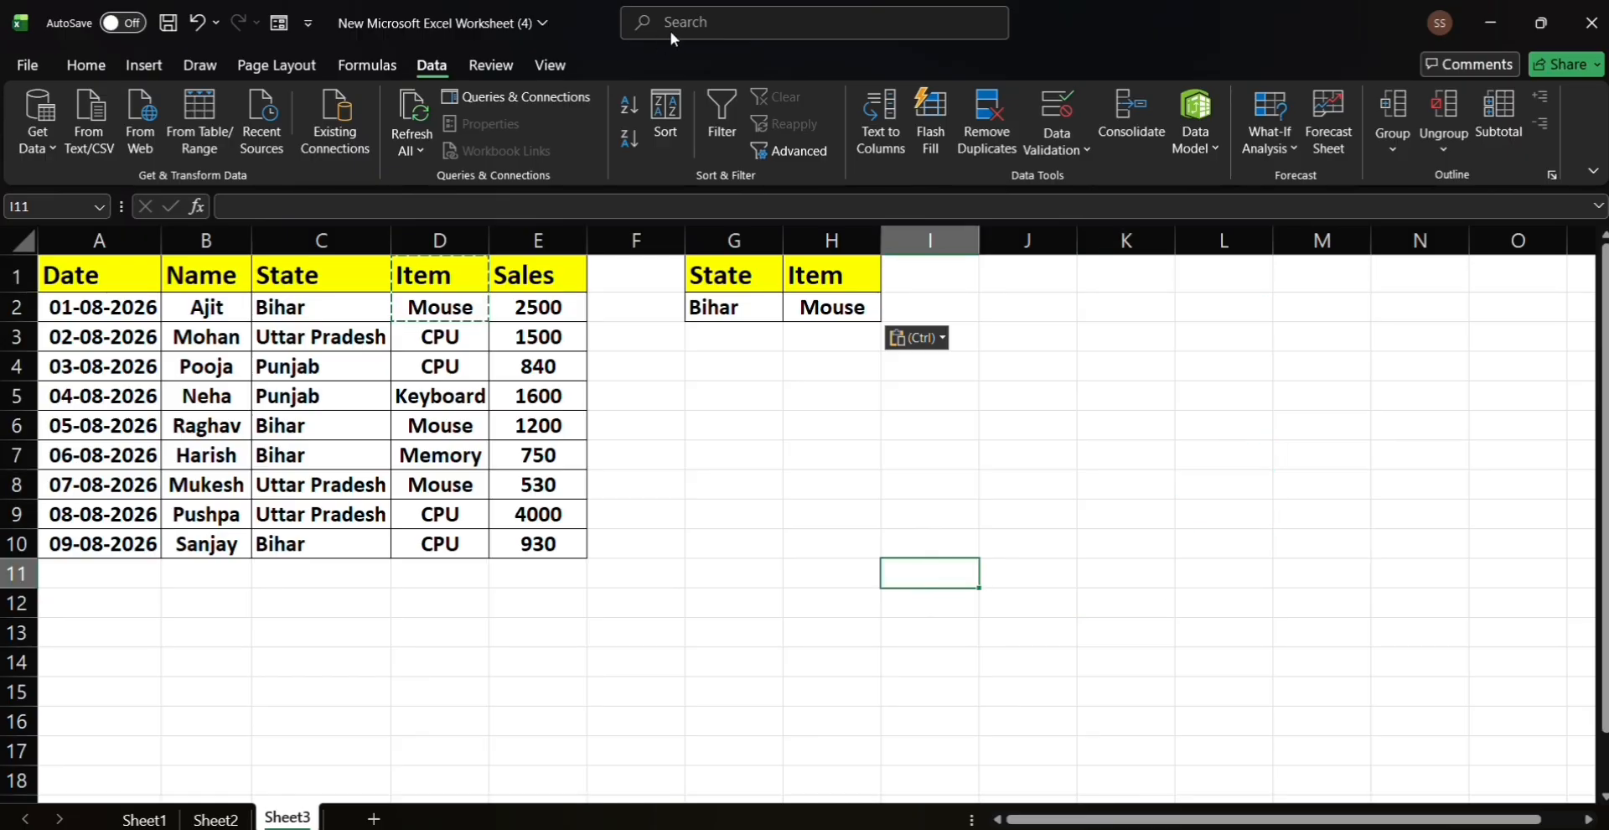
key("alt+a")
key("q")
left_click(822, 437)
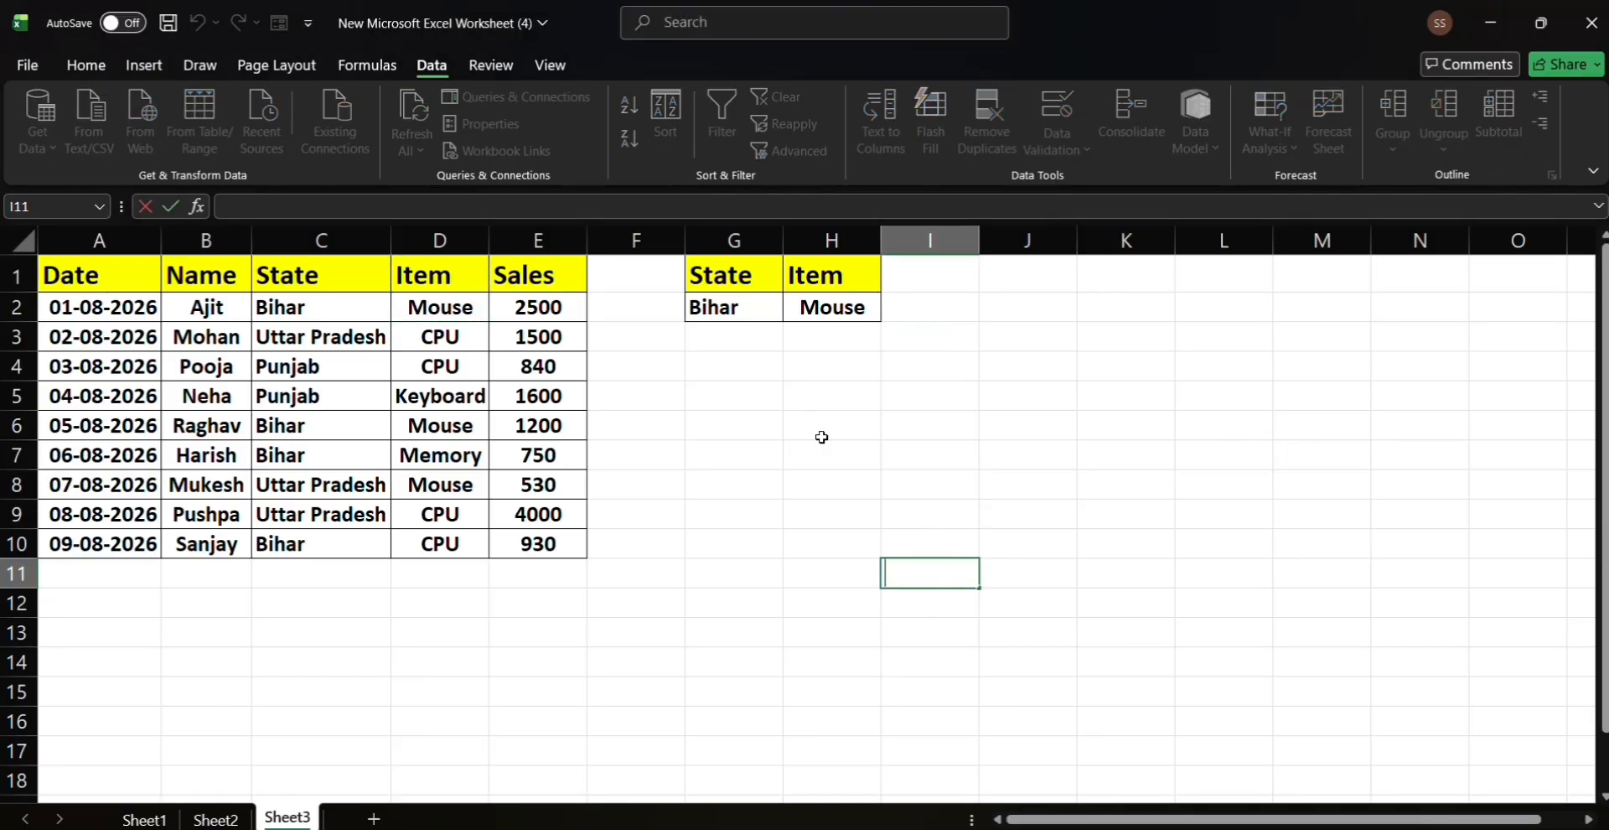
- Start an Advanced Filter with list range A1:E10 and the State and Item criteria range G1:H2
left_click(678, 457)
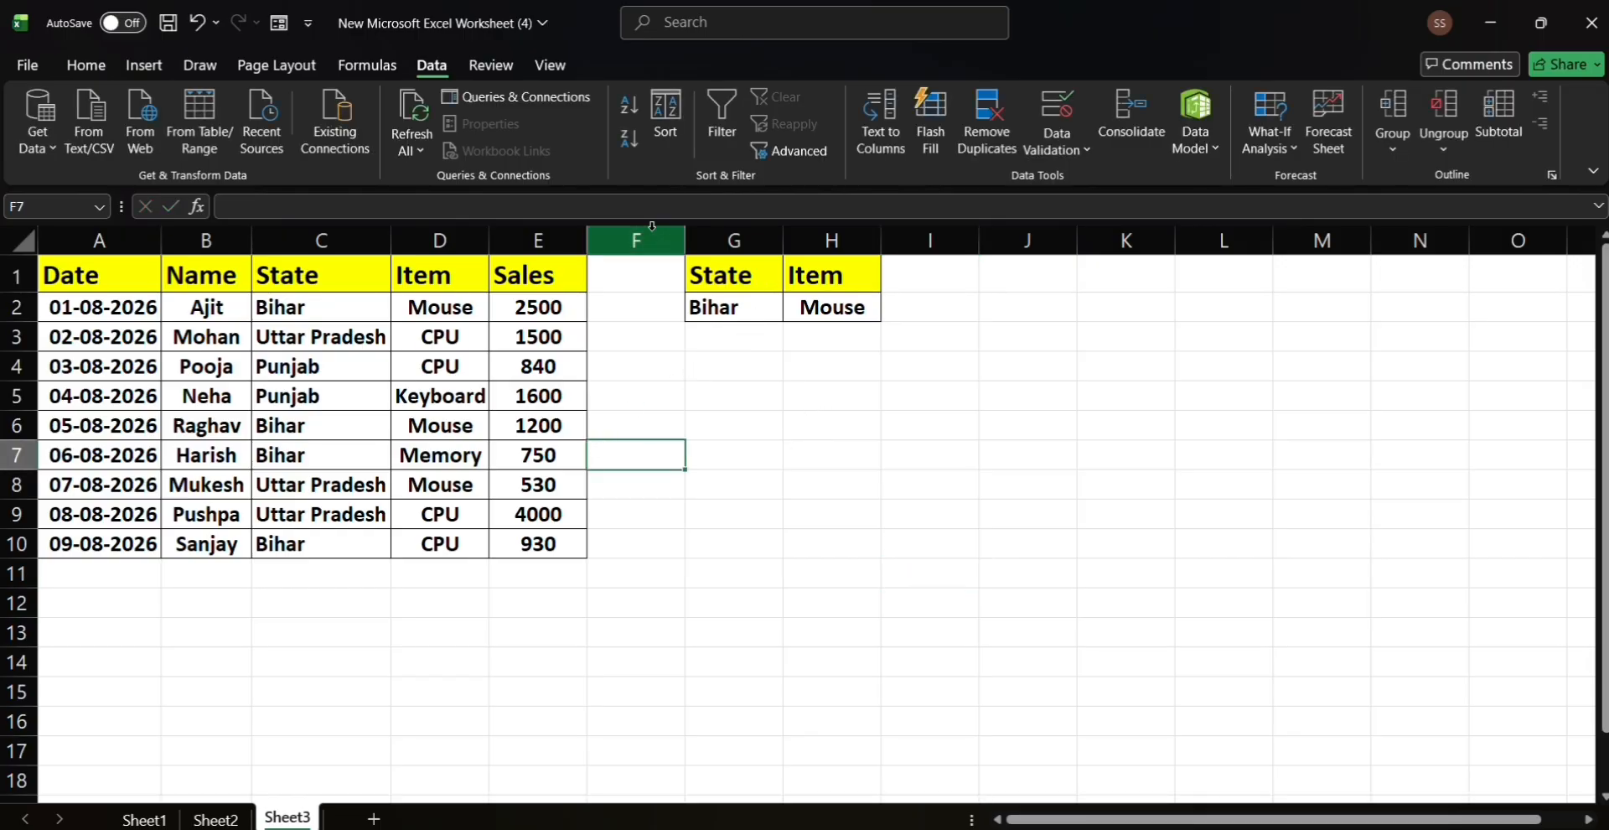
left_click(784, 153)
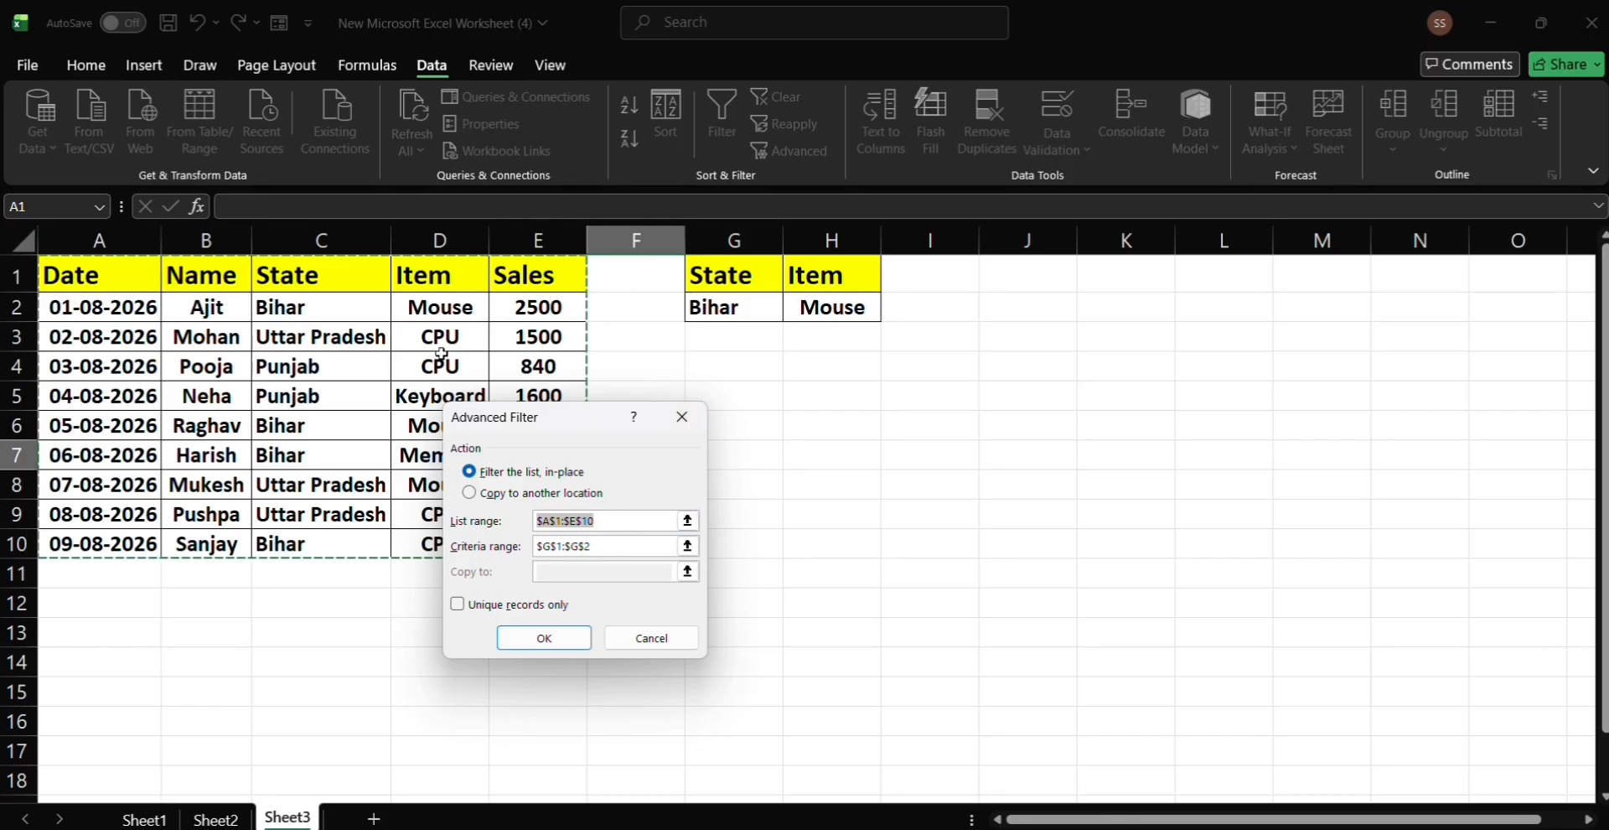
left_click(624, 526)
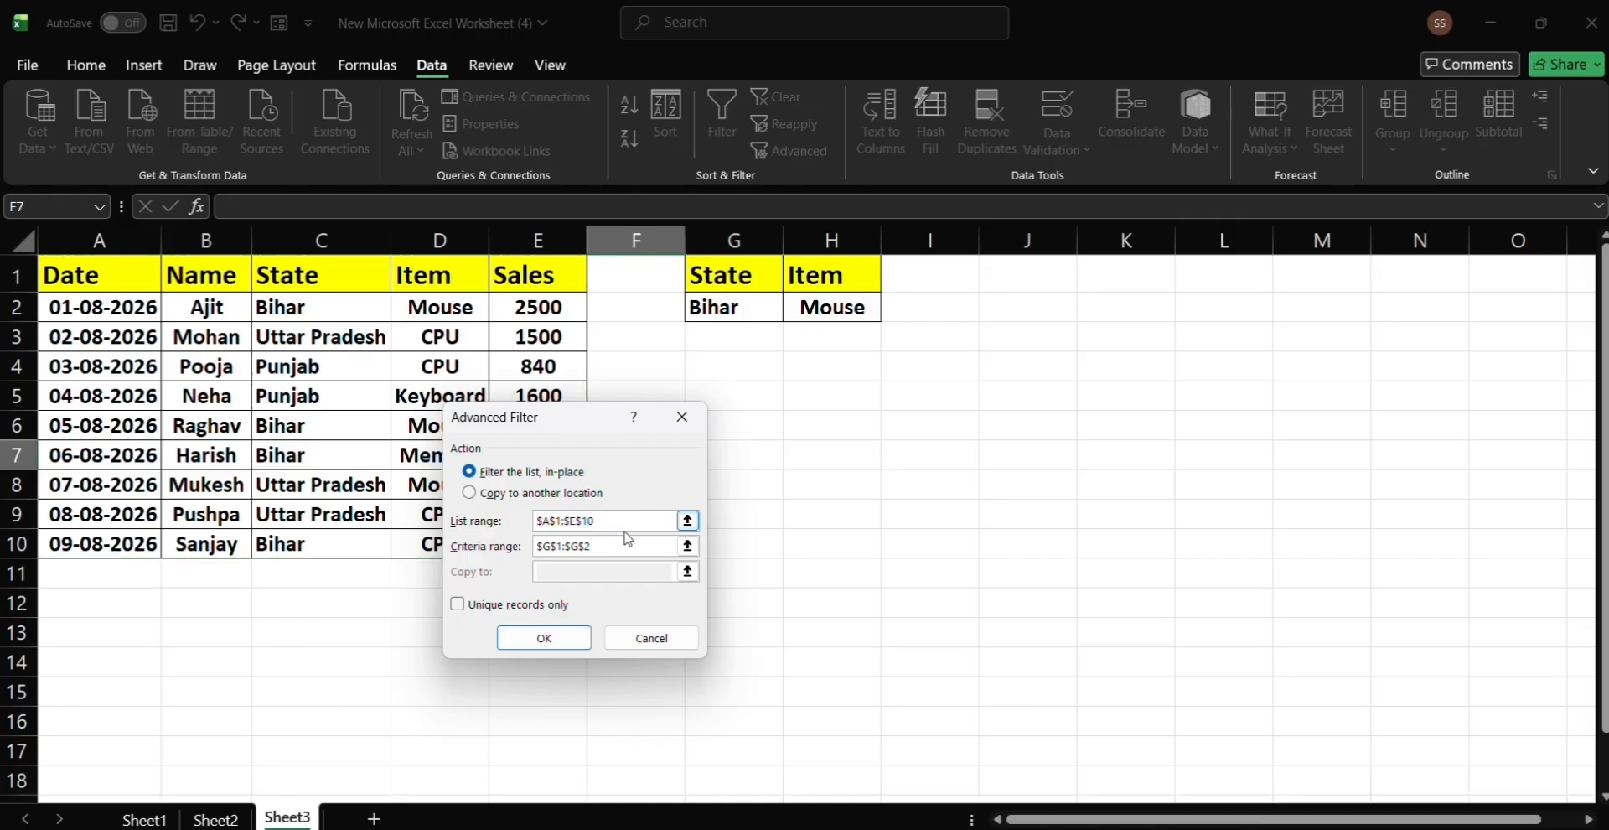
key("BackSpace")
key("BackSpace")
key("BackSpace")
key("BackSpace")
key("BackSpace")
key("BackSpace")
key("BackSpace")
left_click_drag(52, 273, 565, 545)
left_click(614, 547)
left_click_drag(713, 280, 766, 316)
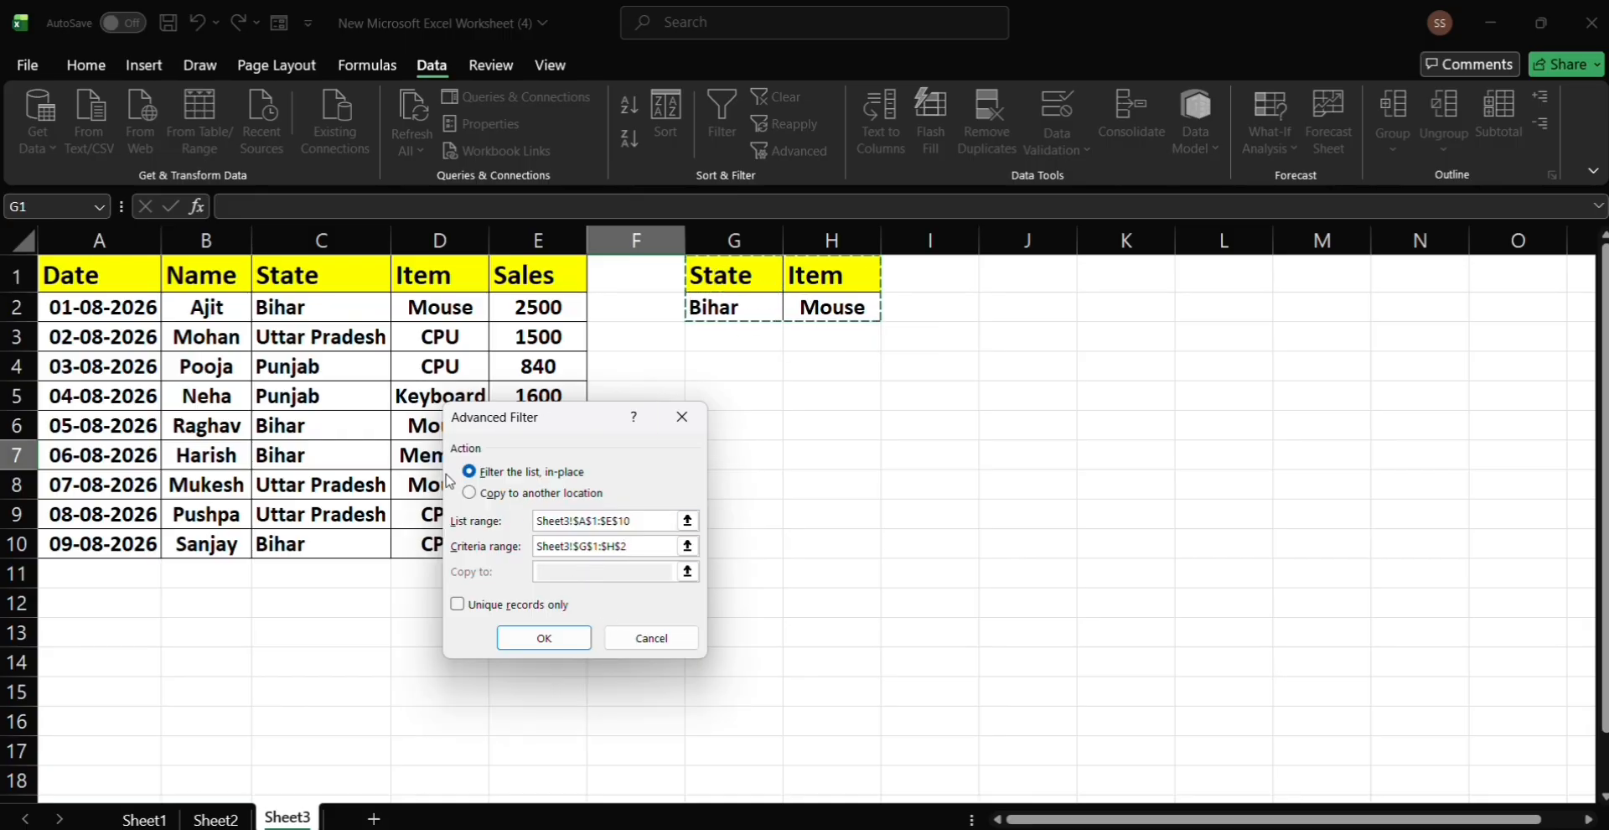
- Set the filter output to be copied to another location starting at cell H5 and run the advanced filter
left_click(470, 495)
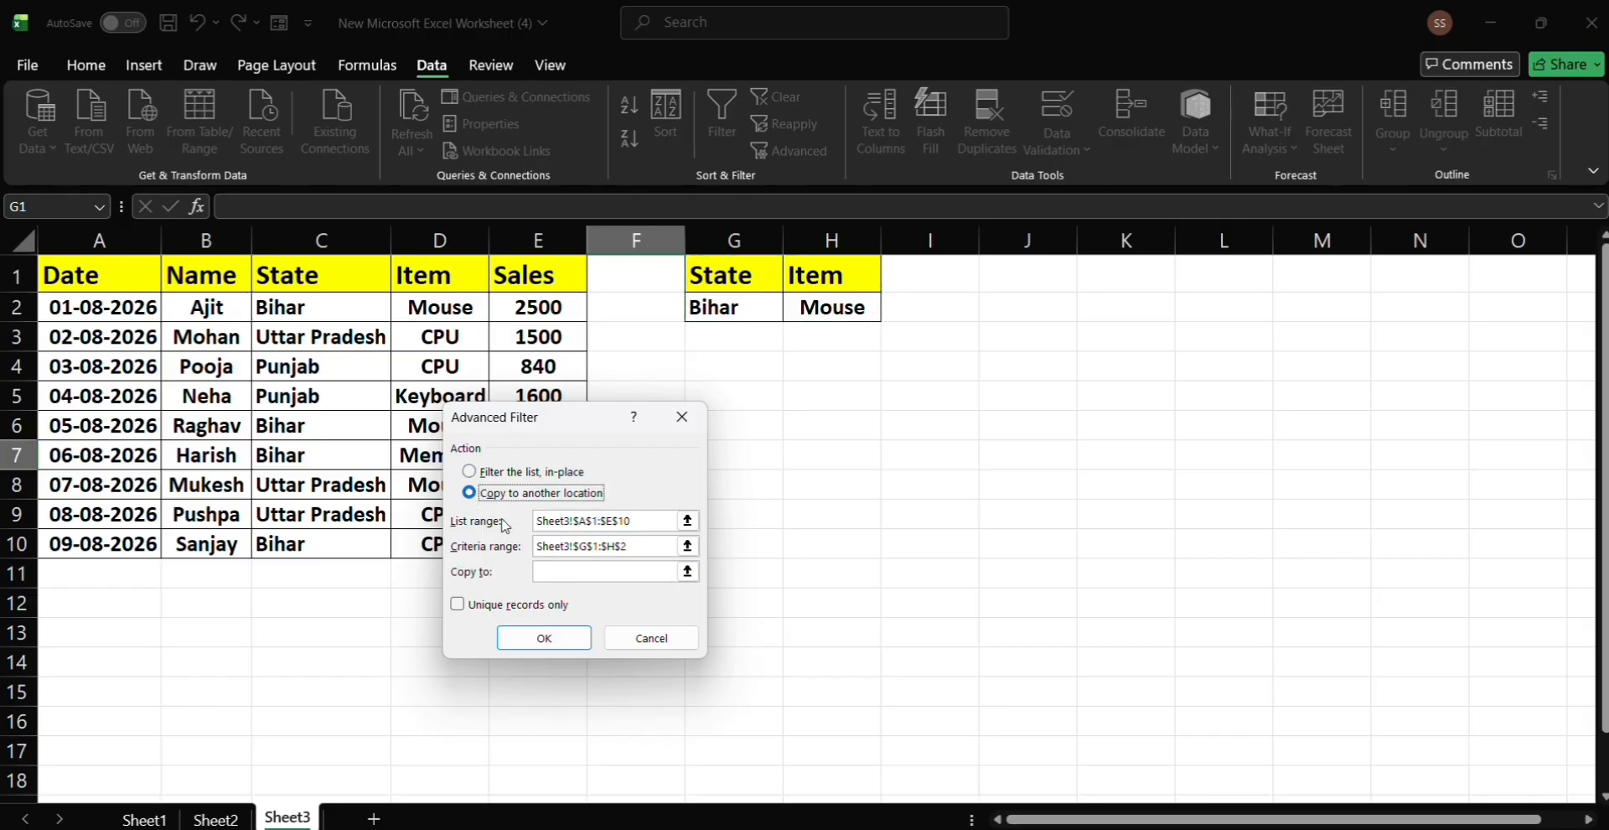
left_click(556, 572)
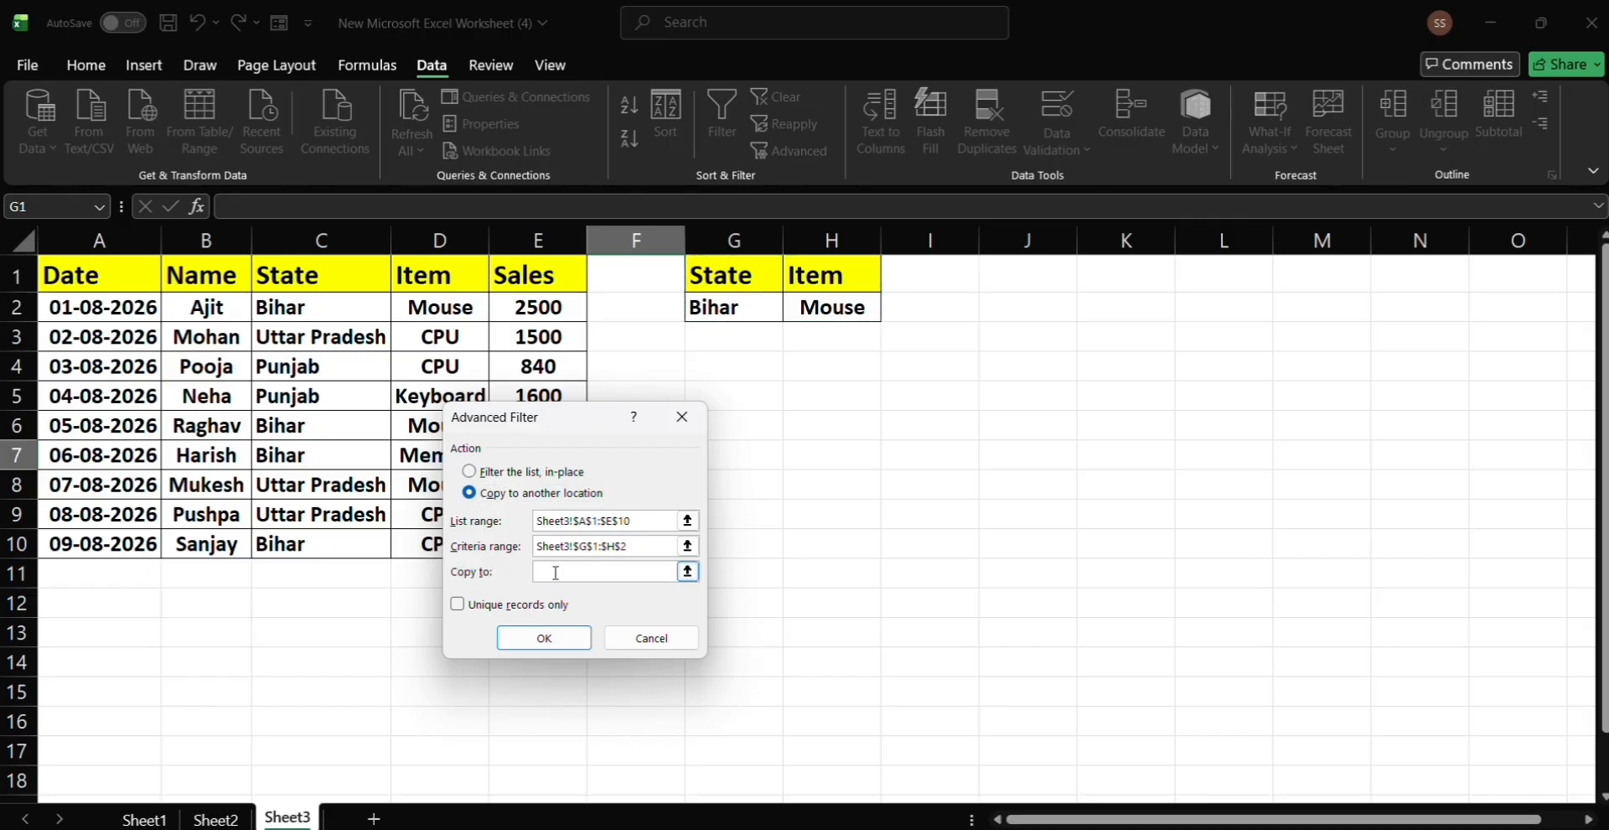
left_click(823, 400)
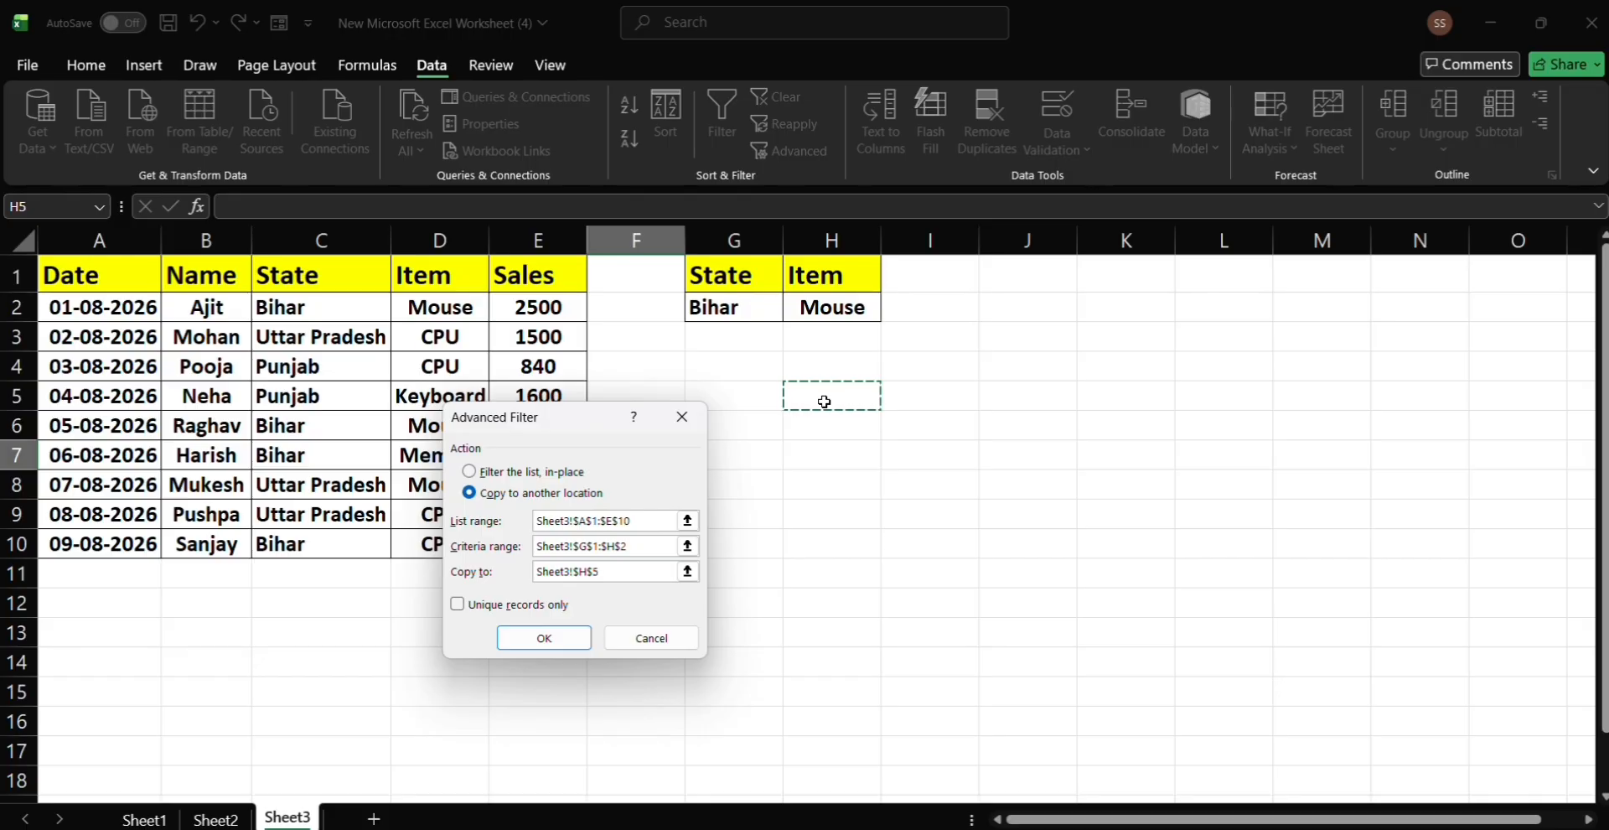
left_click(542, 639)
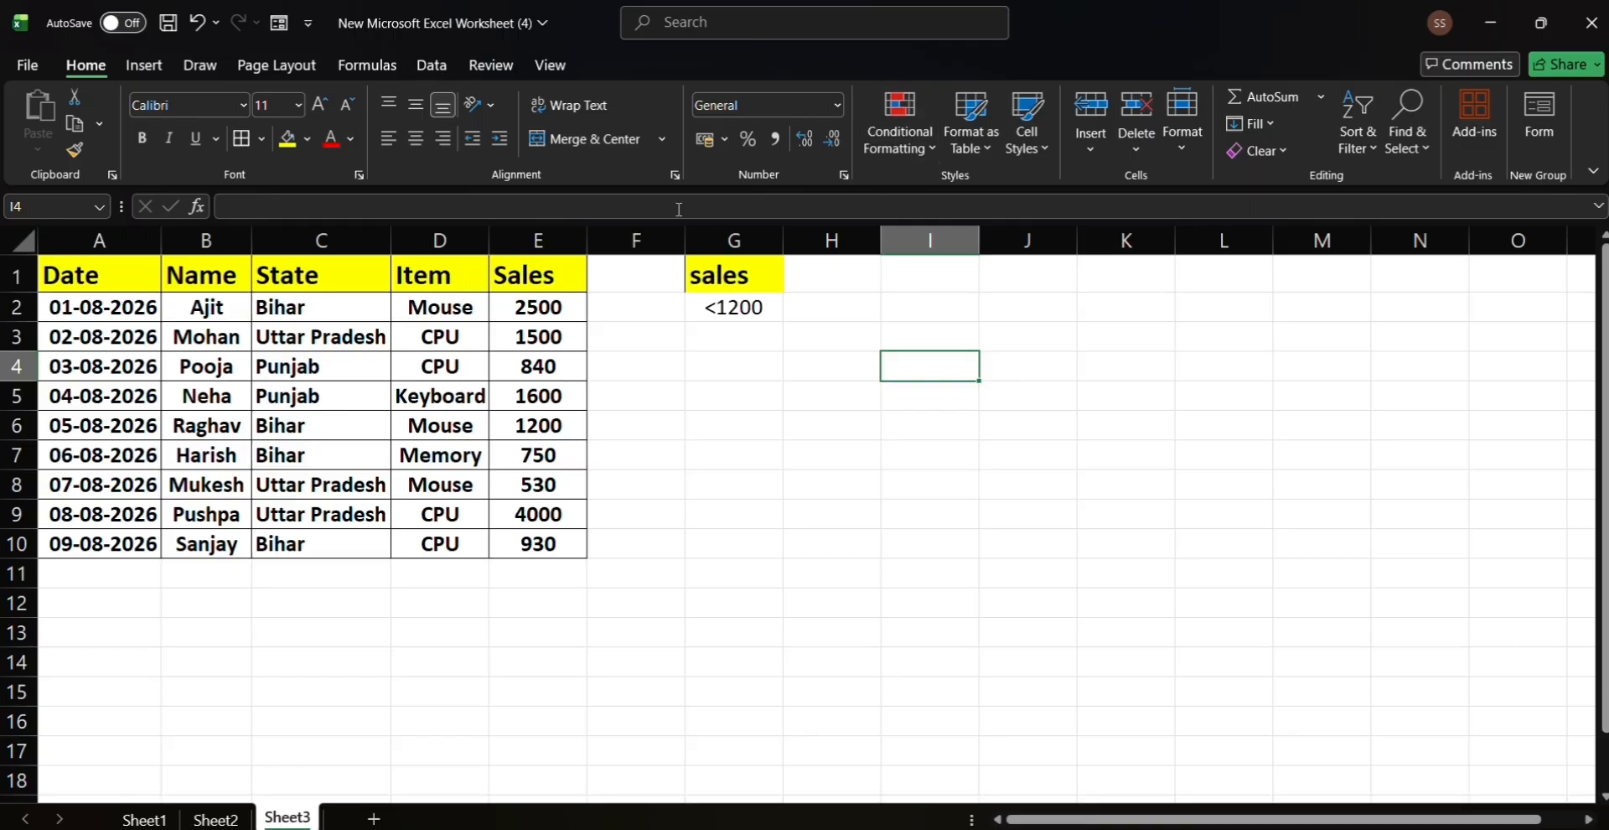
left_click(734, 344)
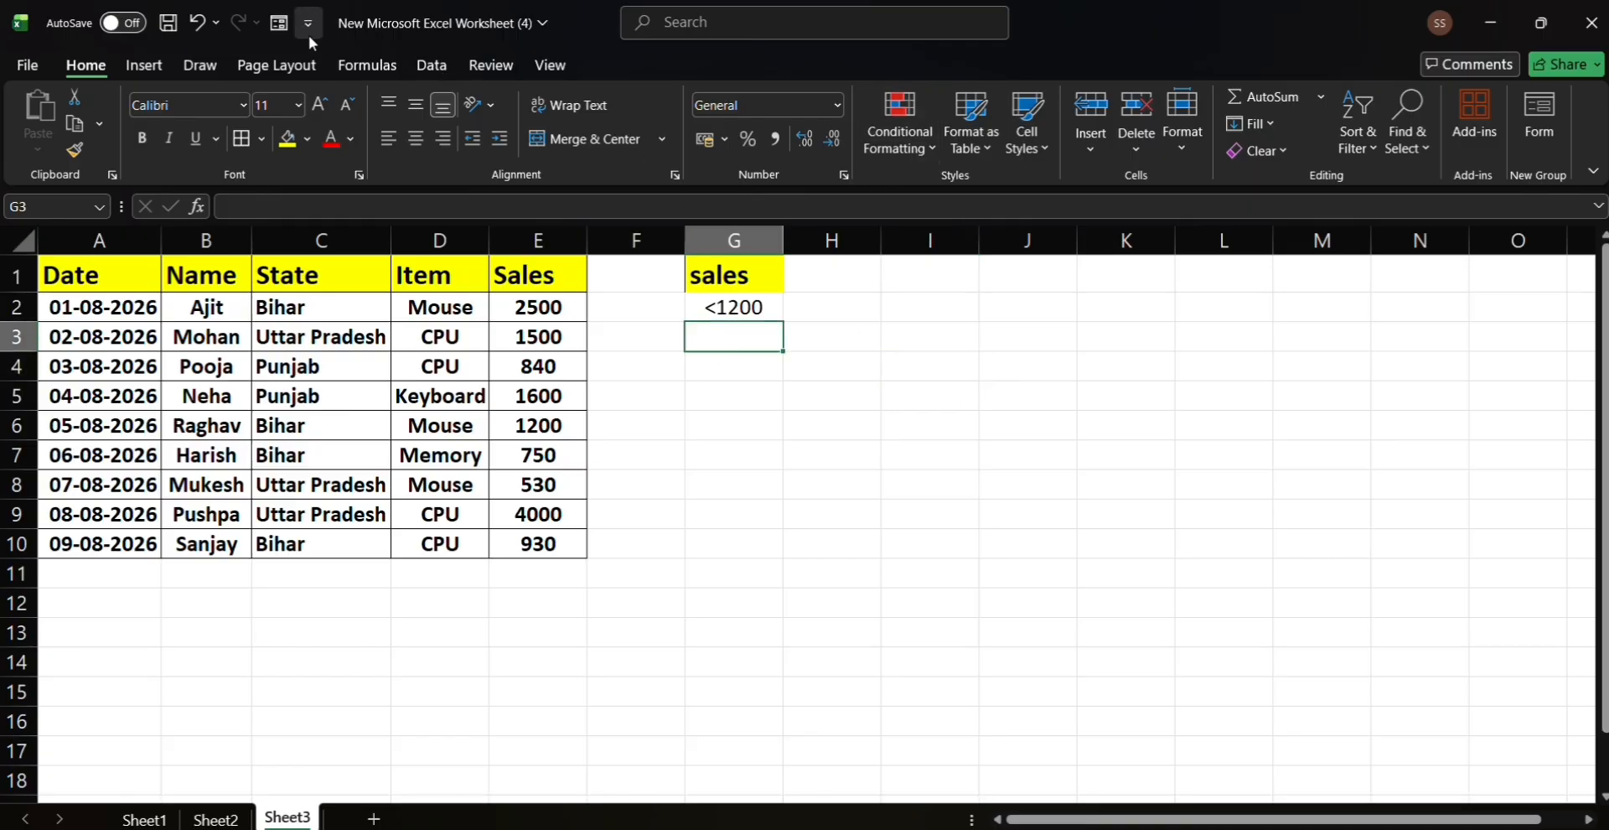
- Start an Advanced Filter with list range A1:E10 and the sales criteria range G1:G2
left_click(419, 67)
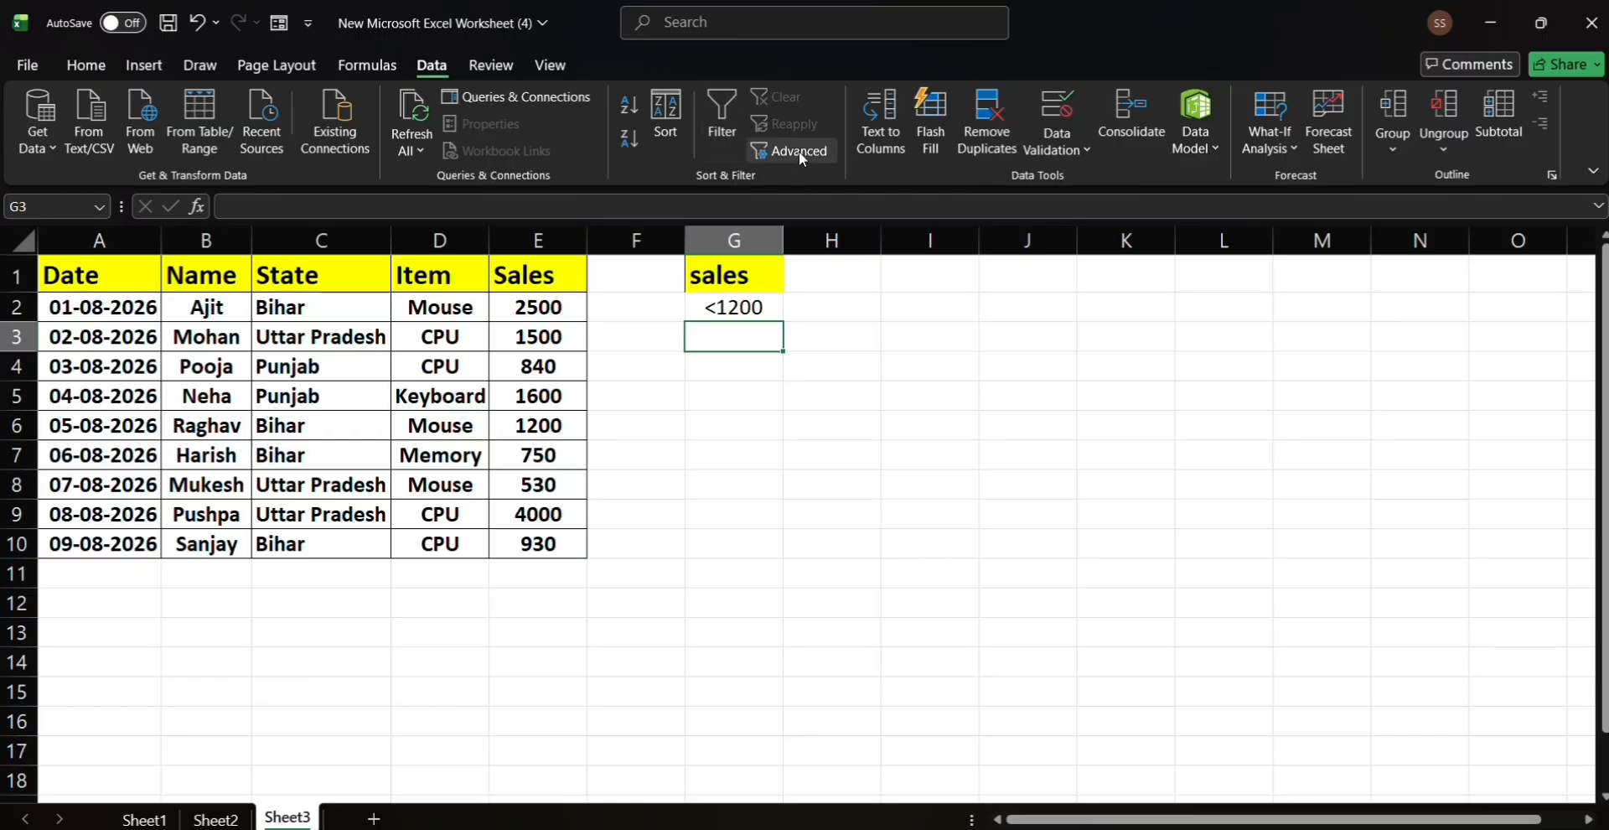
left_click(798, 151)
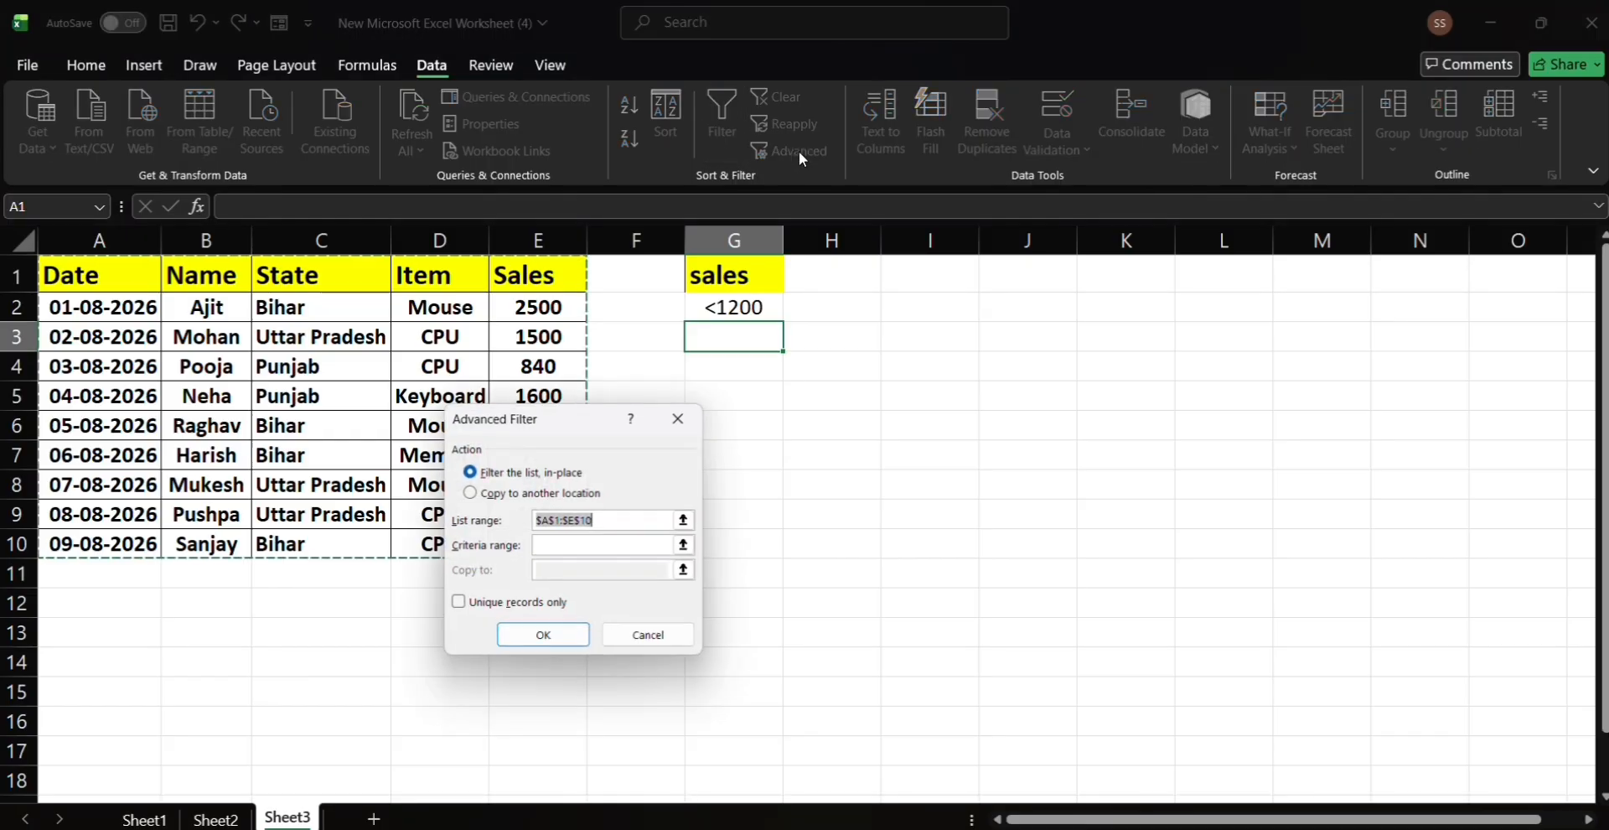
left_click(621, 515)
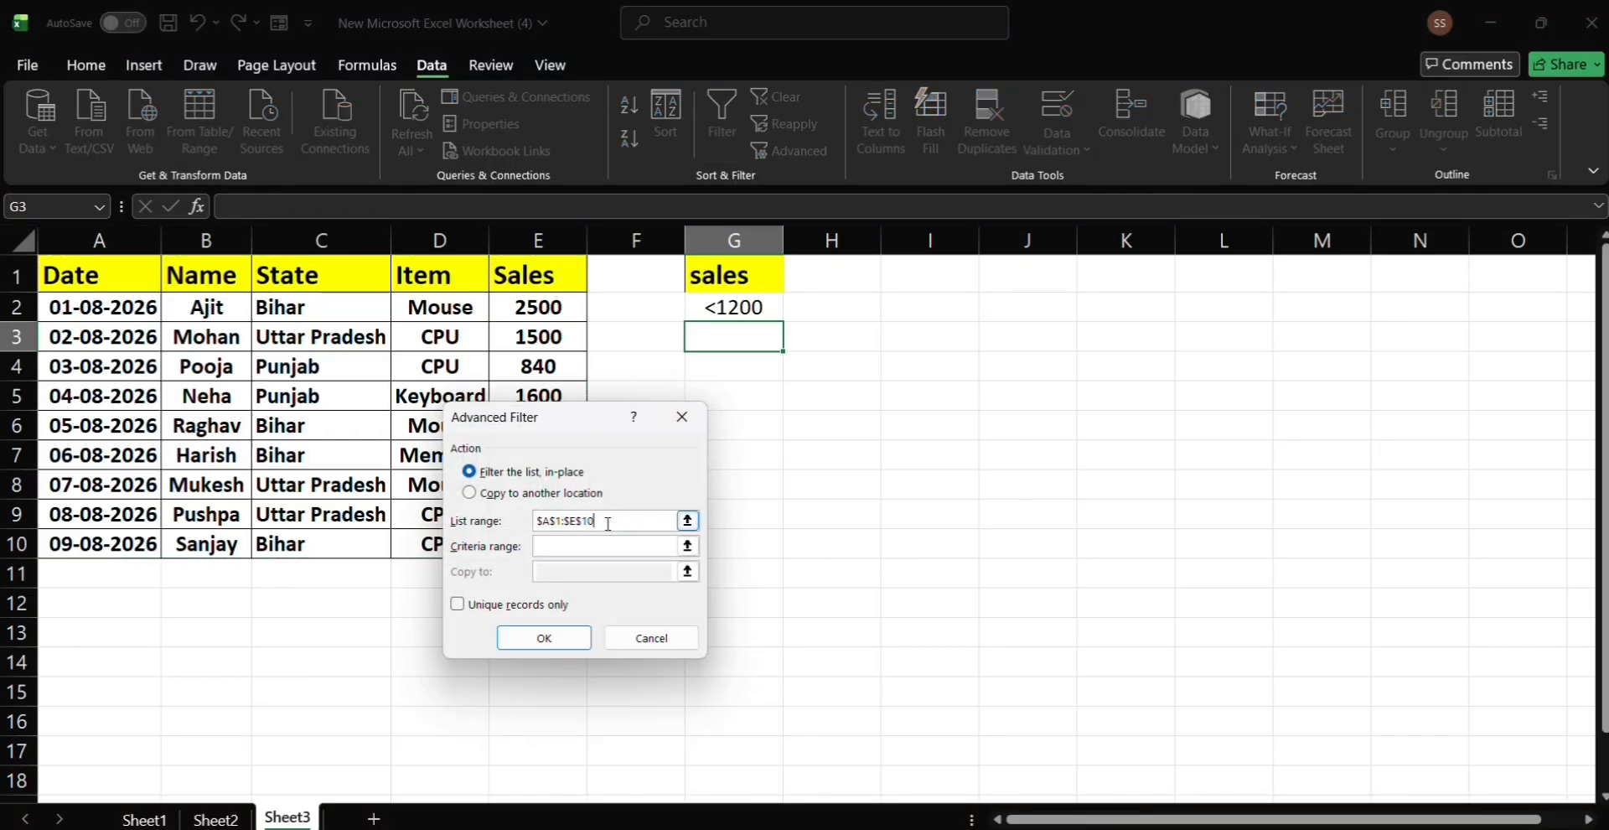
key("BackSpace")
key("BackSpace")
key("BackSpace")
key("BackSpace")
key("BackSpace")
key("BackSpace")
key("BackSpace")
key("BackSpace")
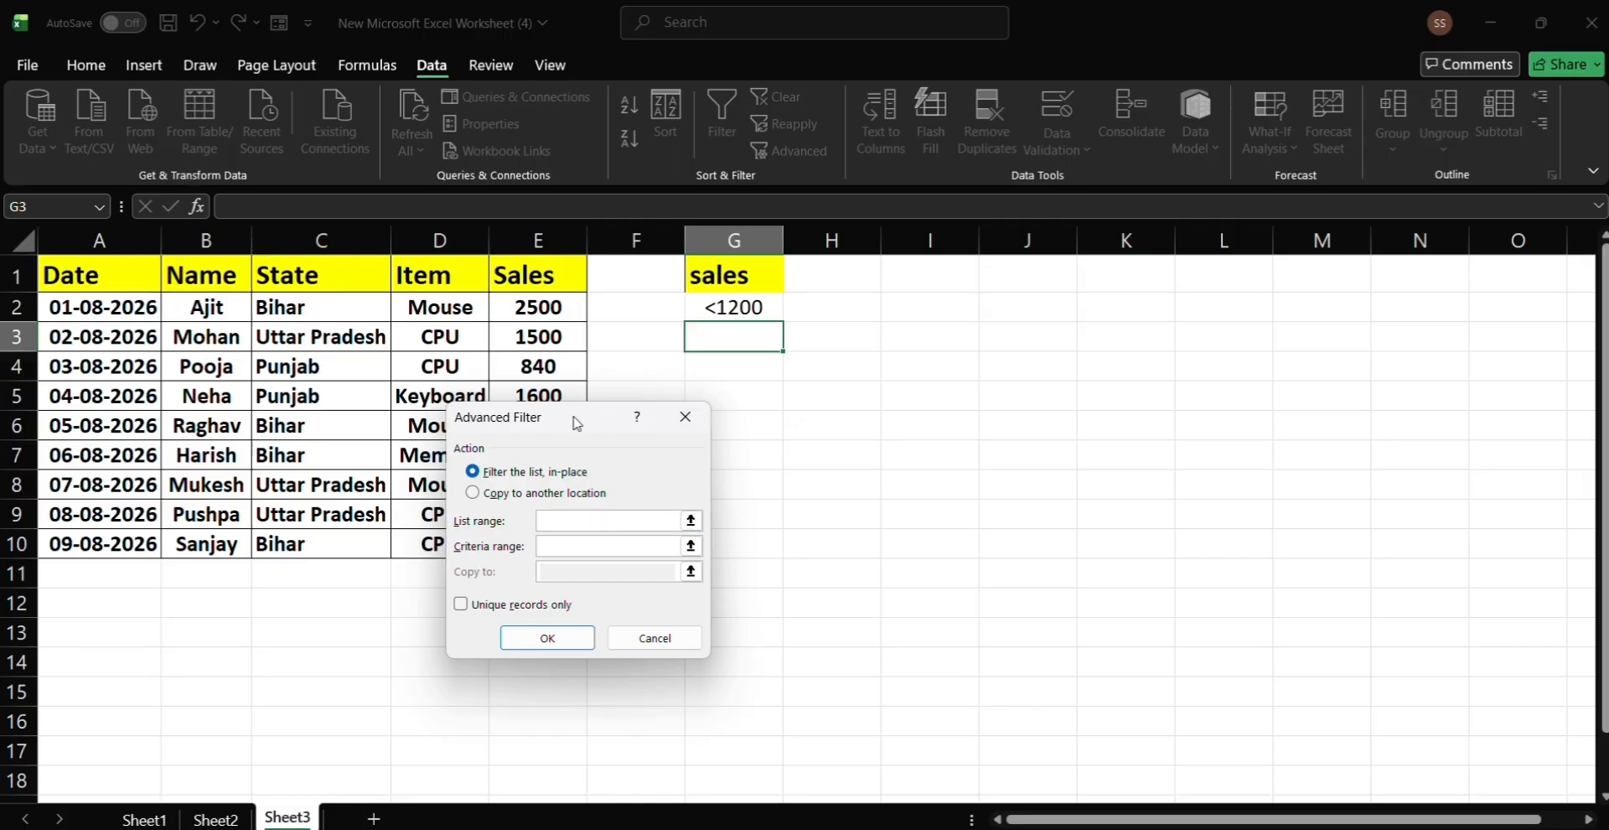
left_click_drag(571, 423, 980, 314)
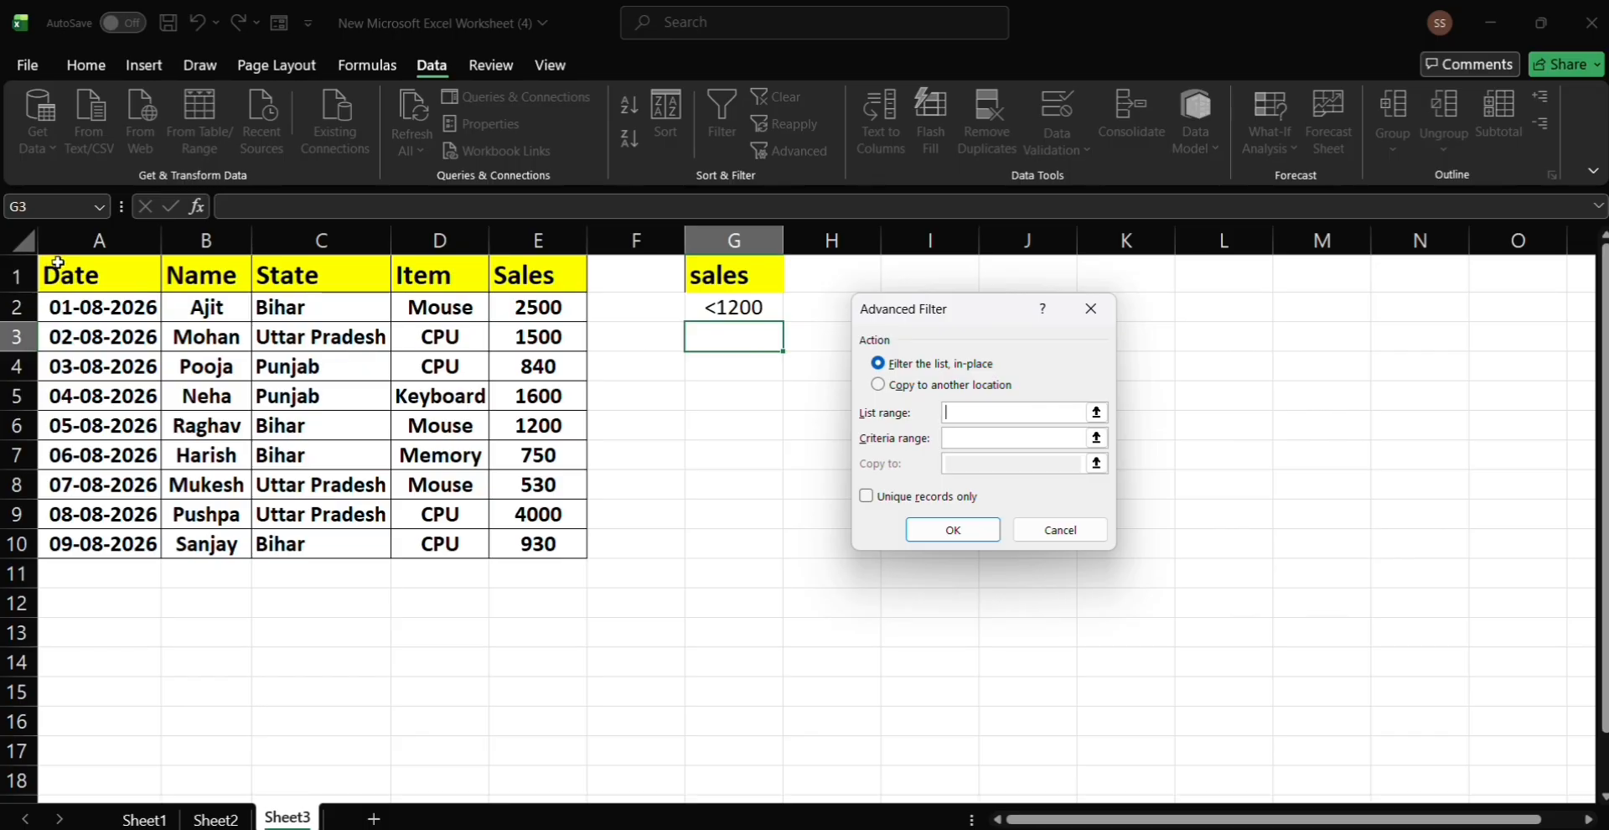
left_click_drag(51, 270, 564, 543)
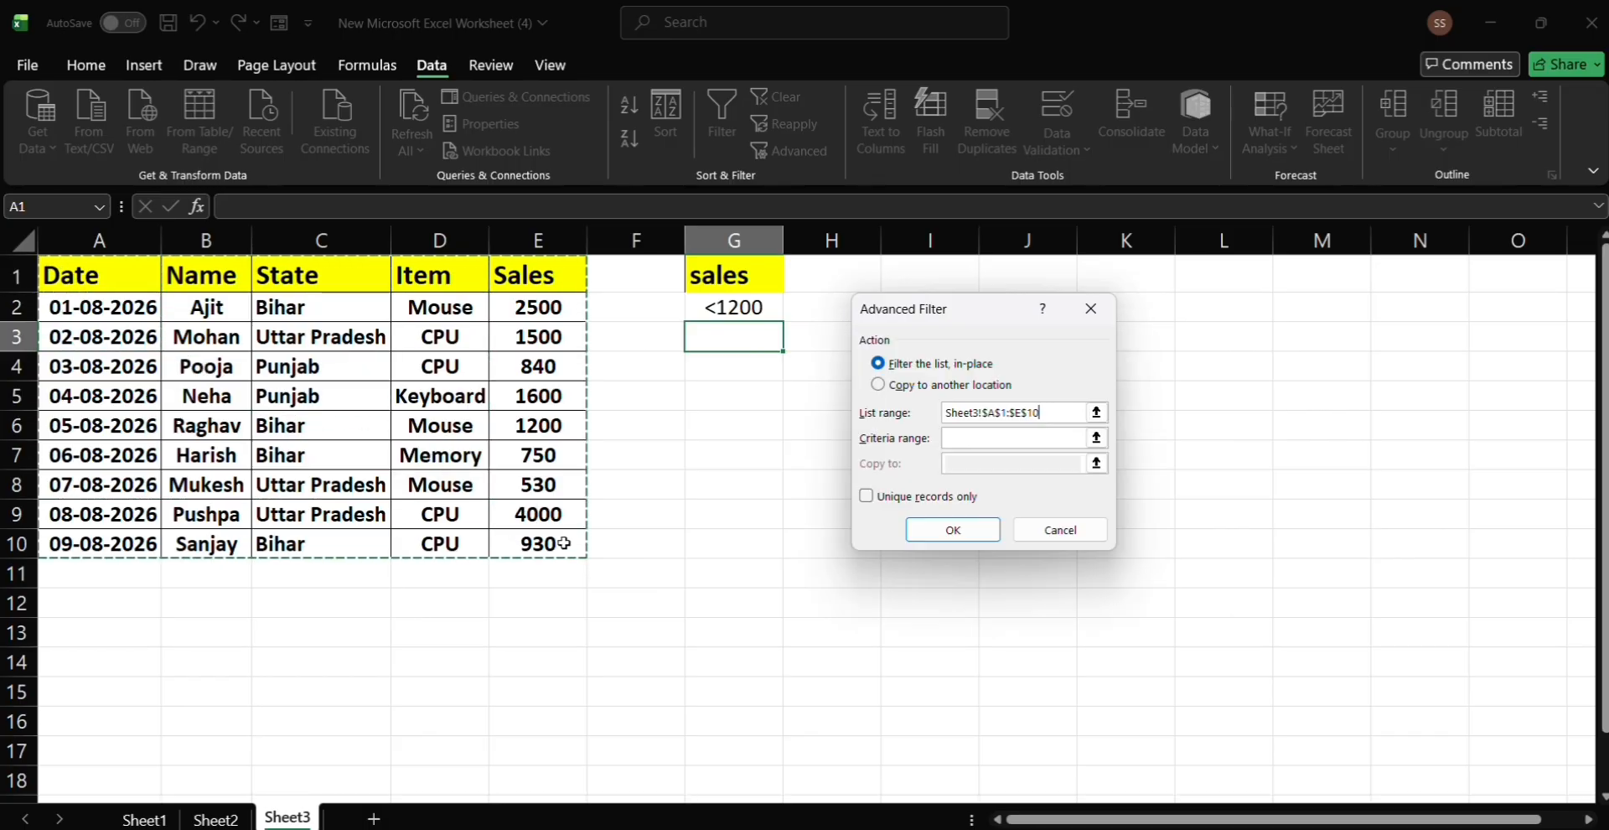
left_click(1006, 437)
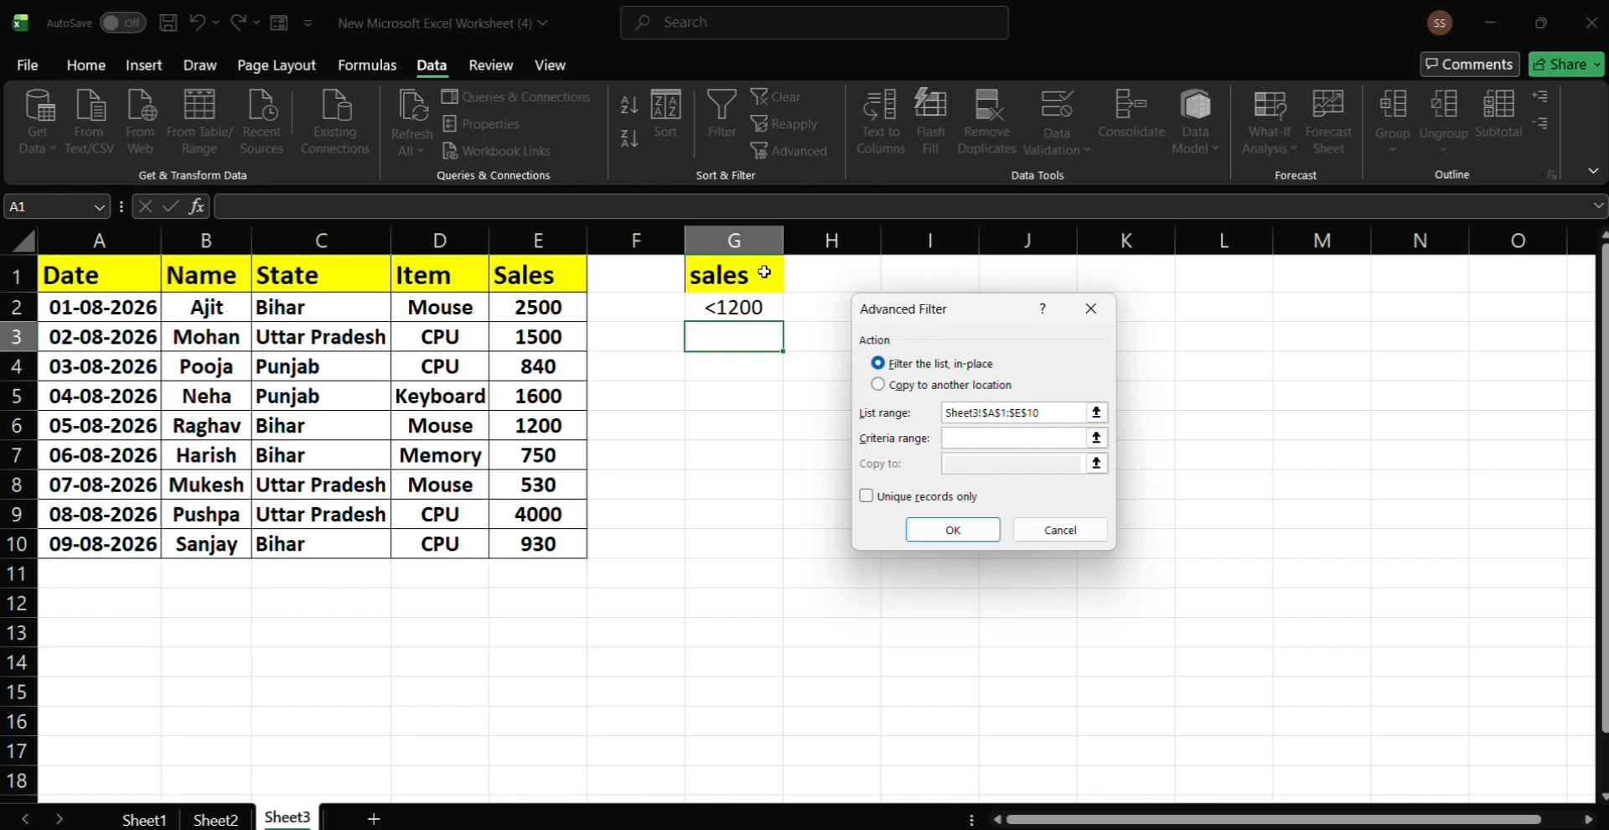
left_click_drag(744, 266, 745, 305)
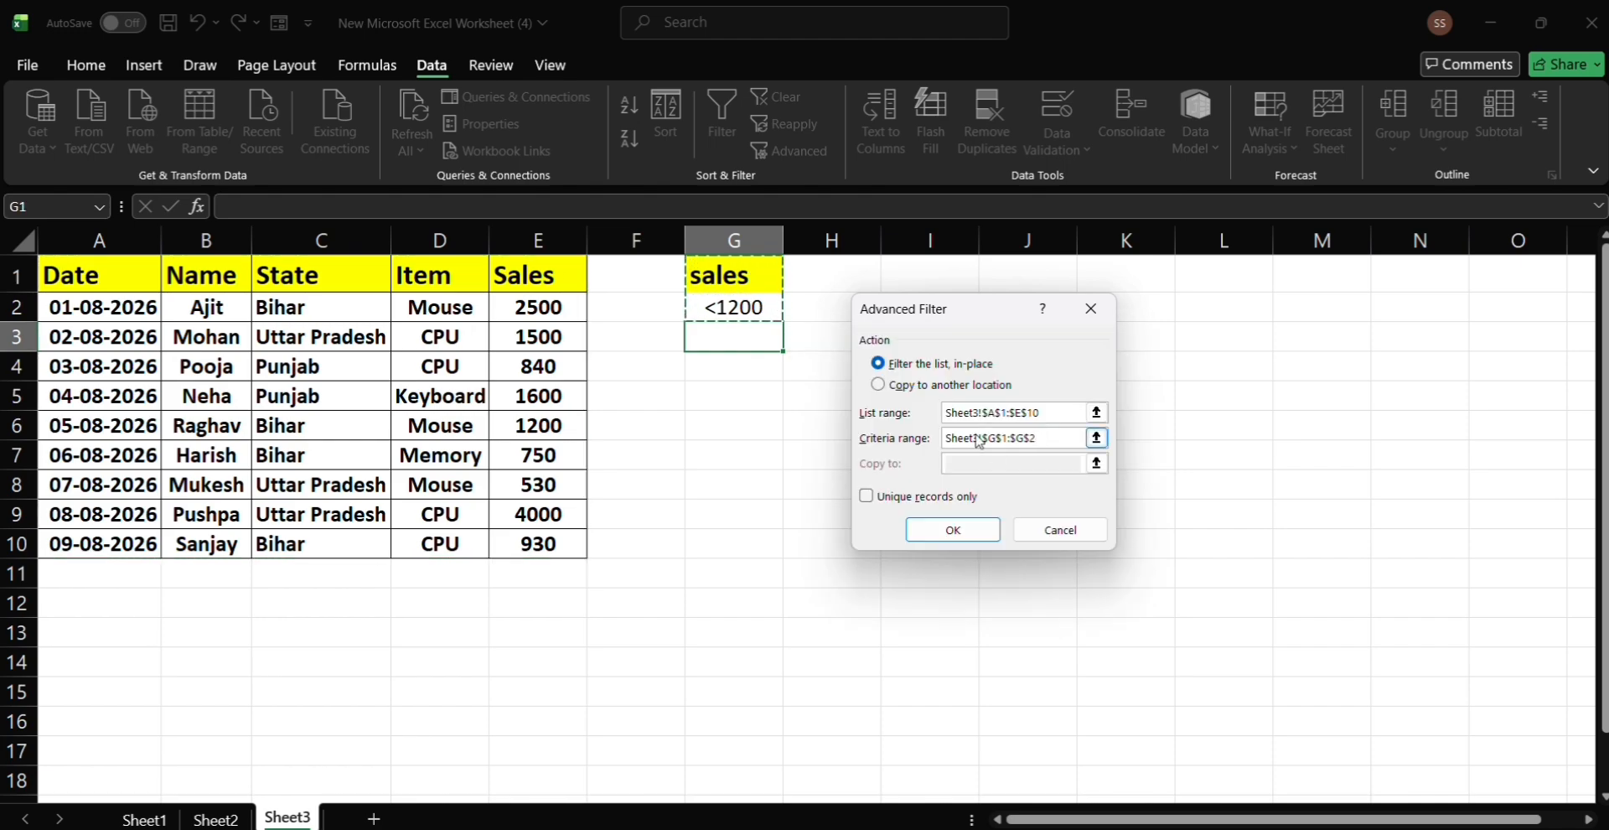
- Set the filter output to be copied to another location starting at cell G6 and run the advanced filter
left_click(877, 387)
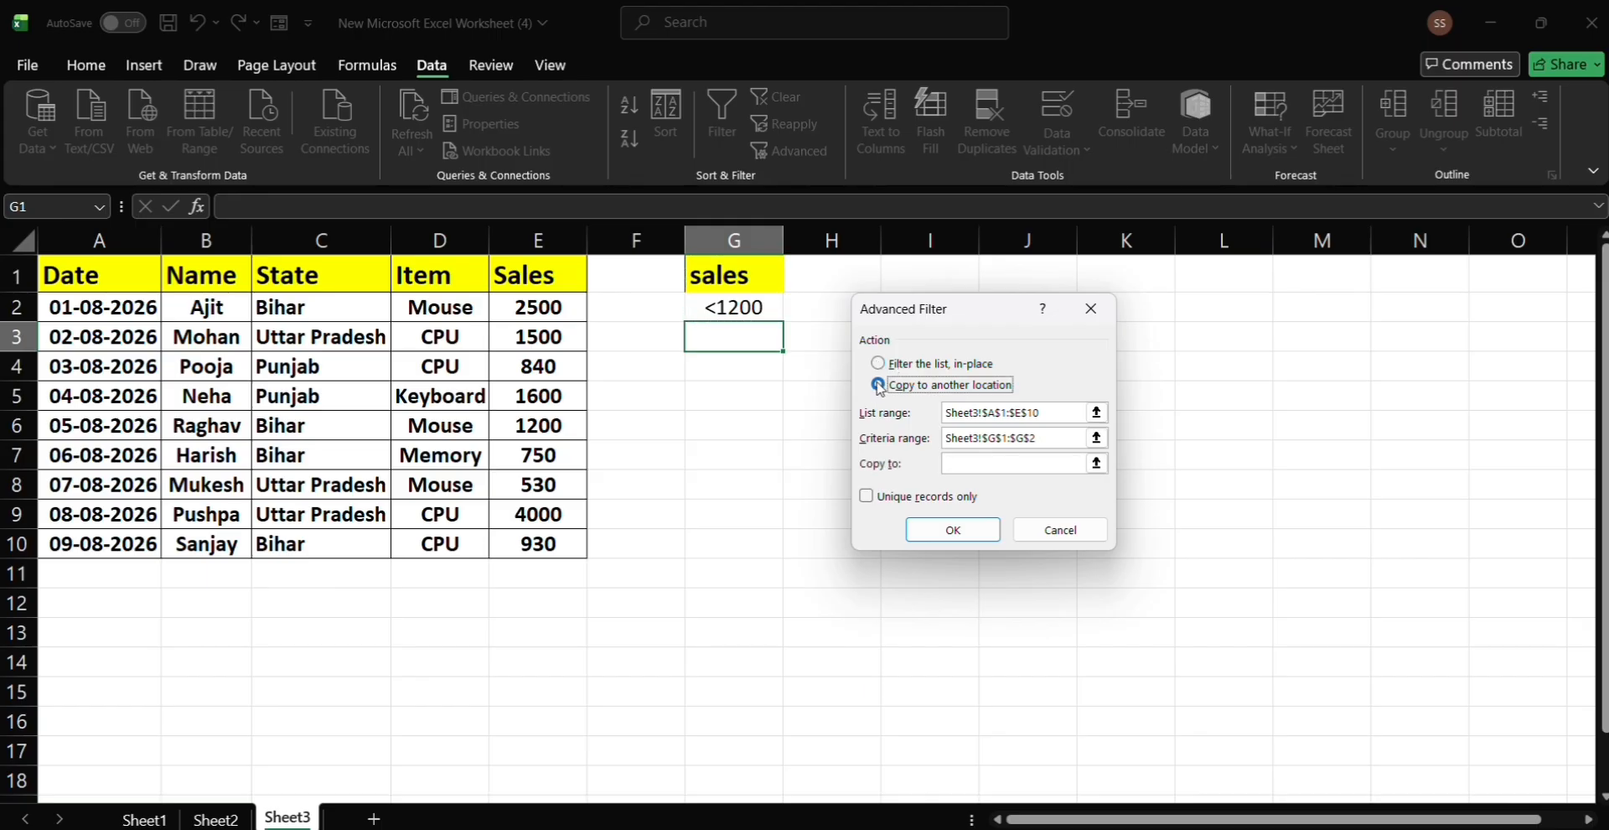
left_click(967, 462)
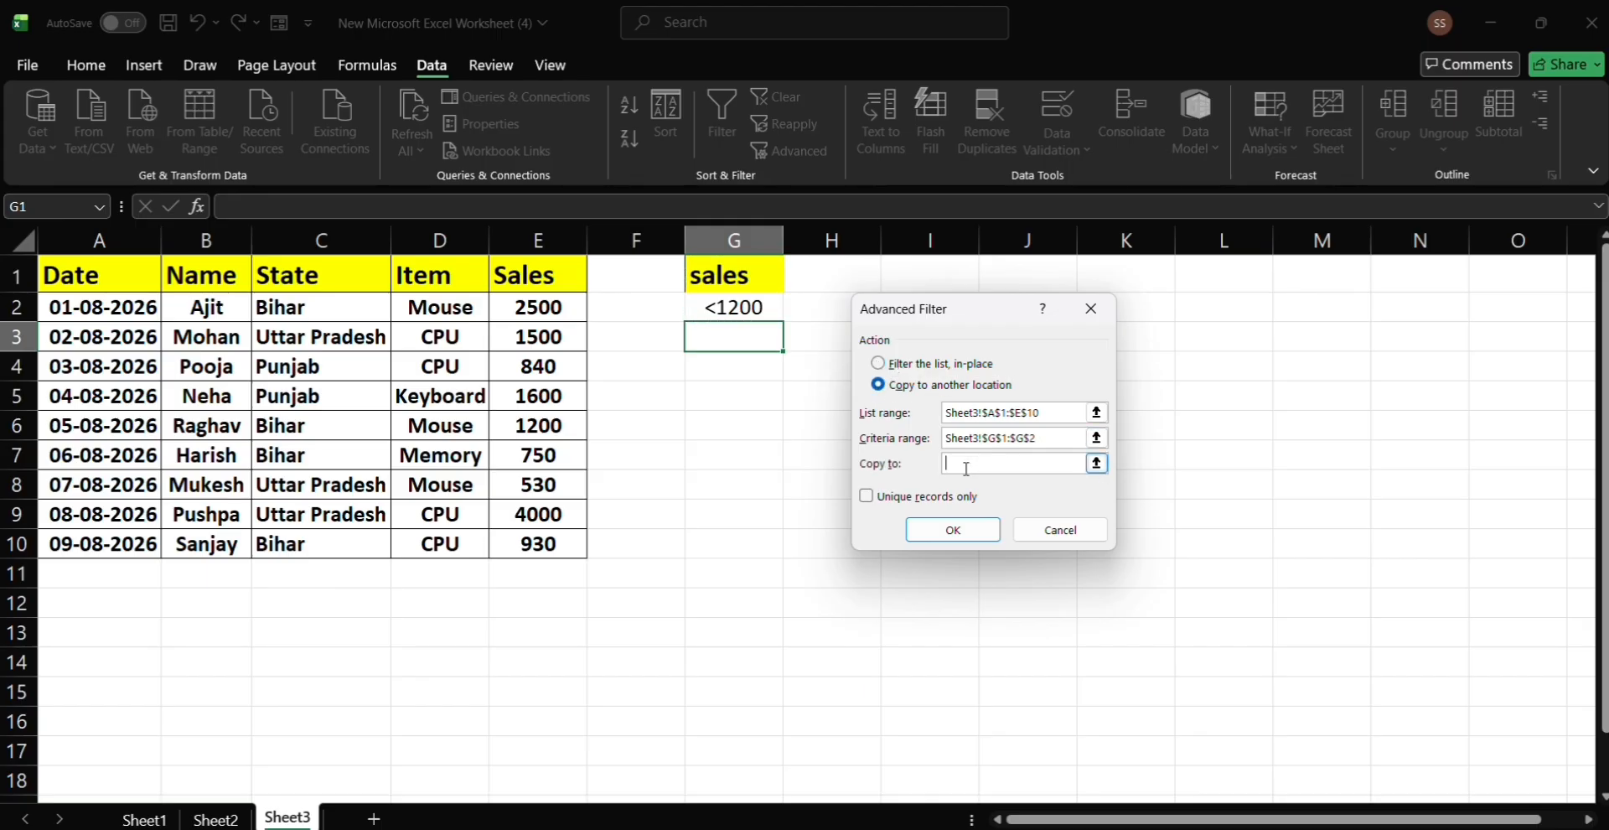
left_click(696, 420)
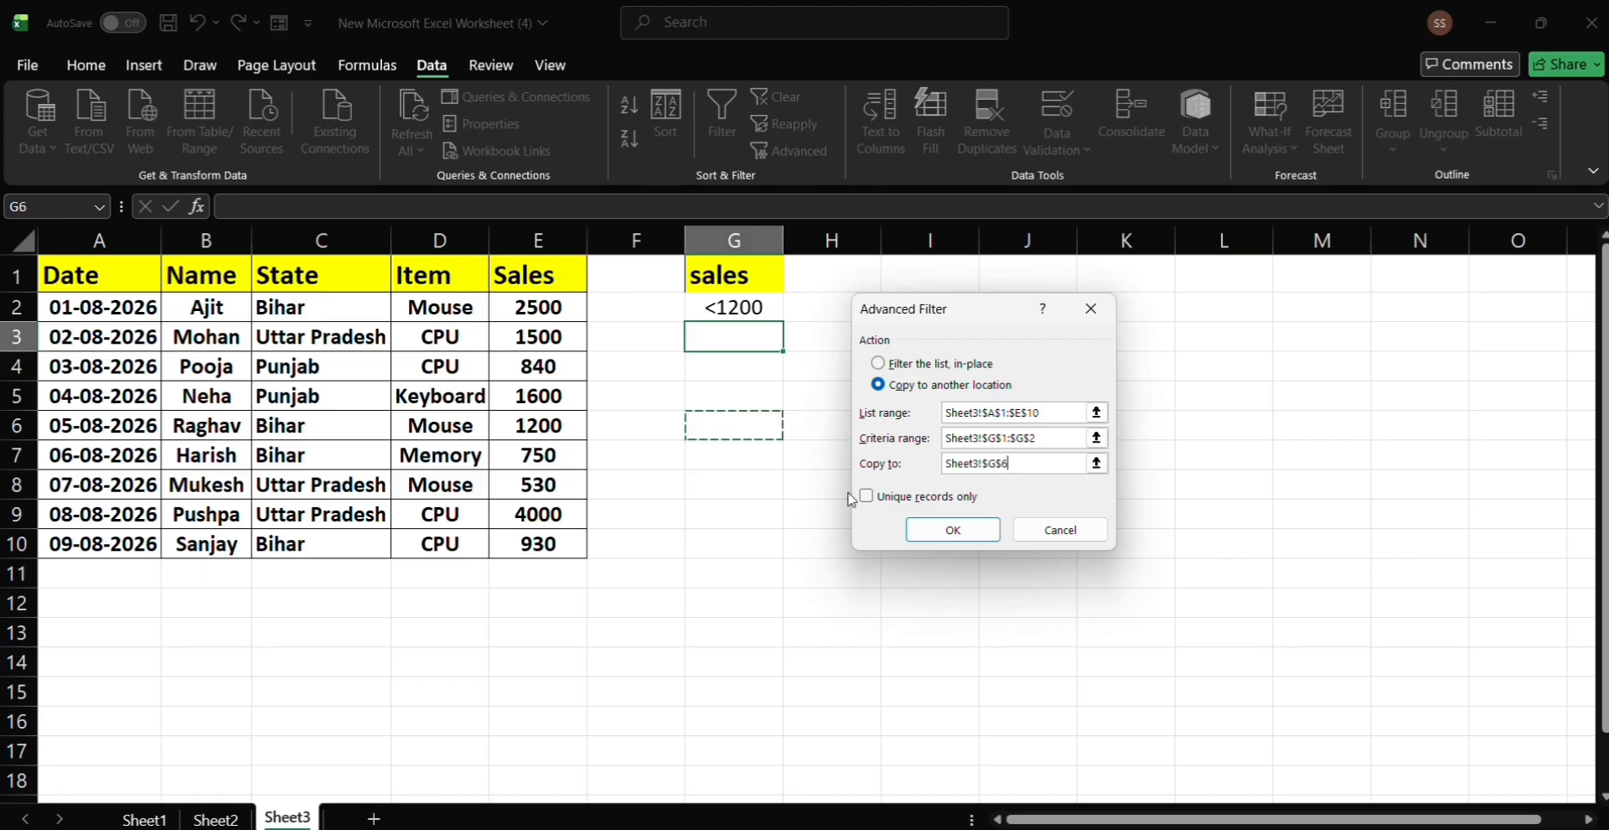
left_click(949, 531)
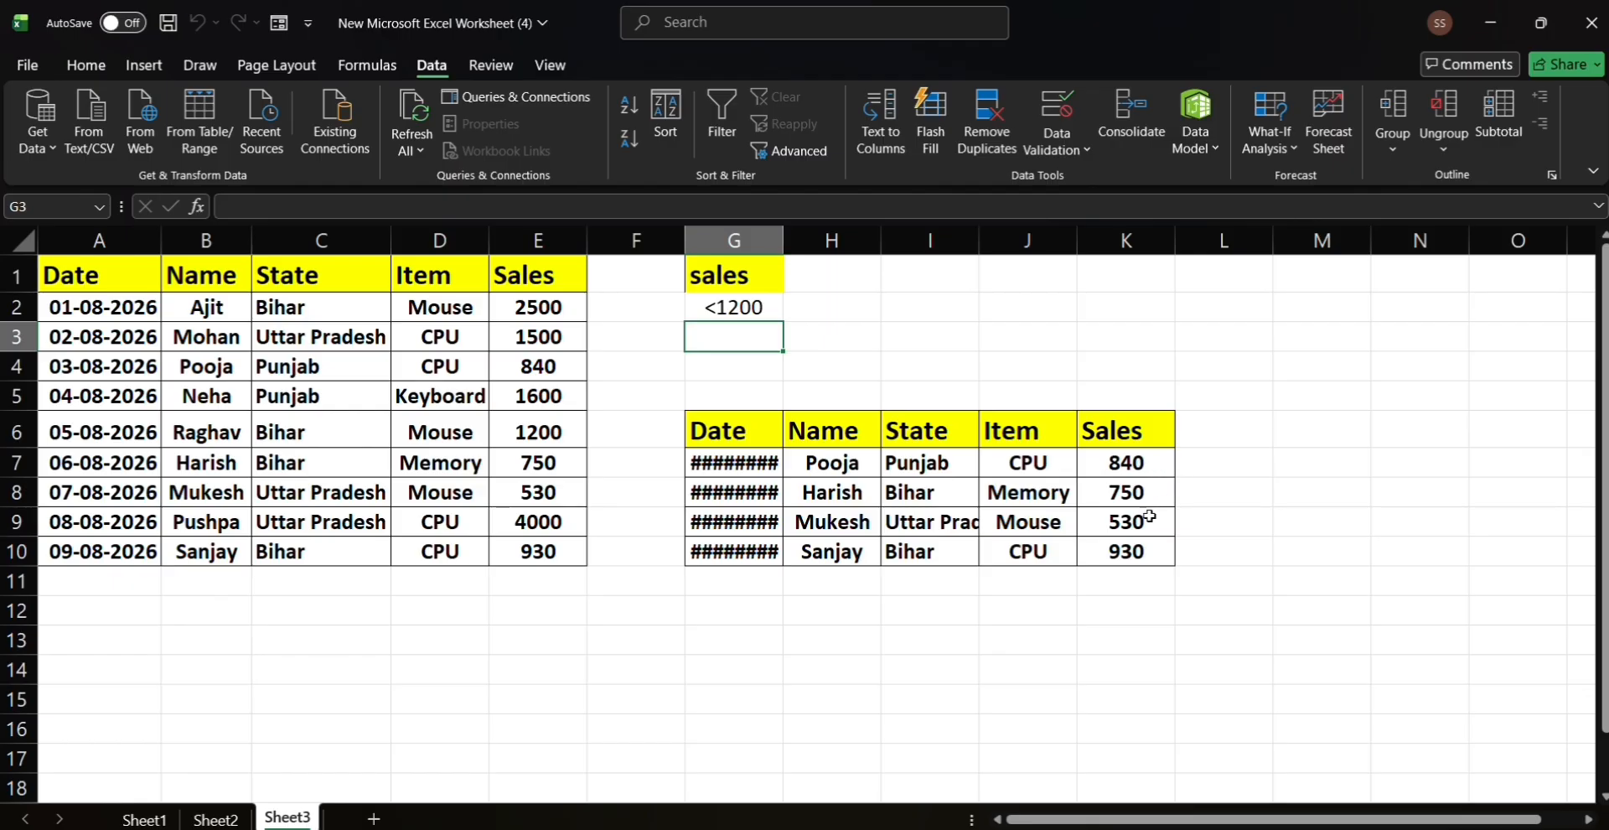
- Delete the extracted table in G6:K10, shifting cells left
left_click(759, 466)
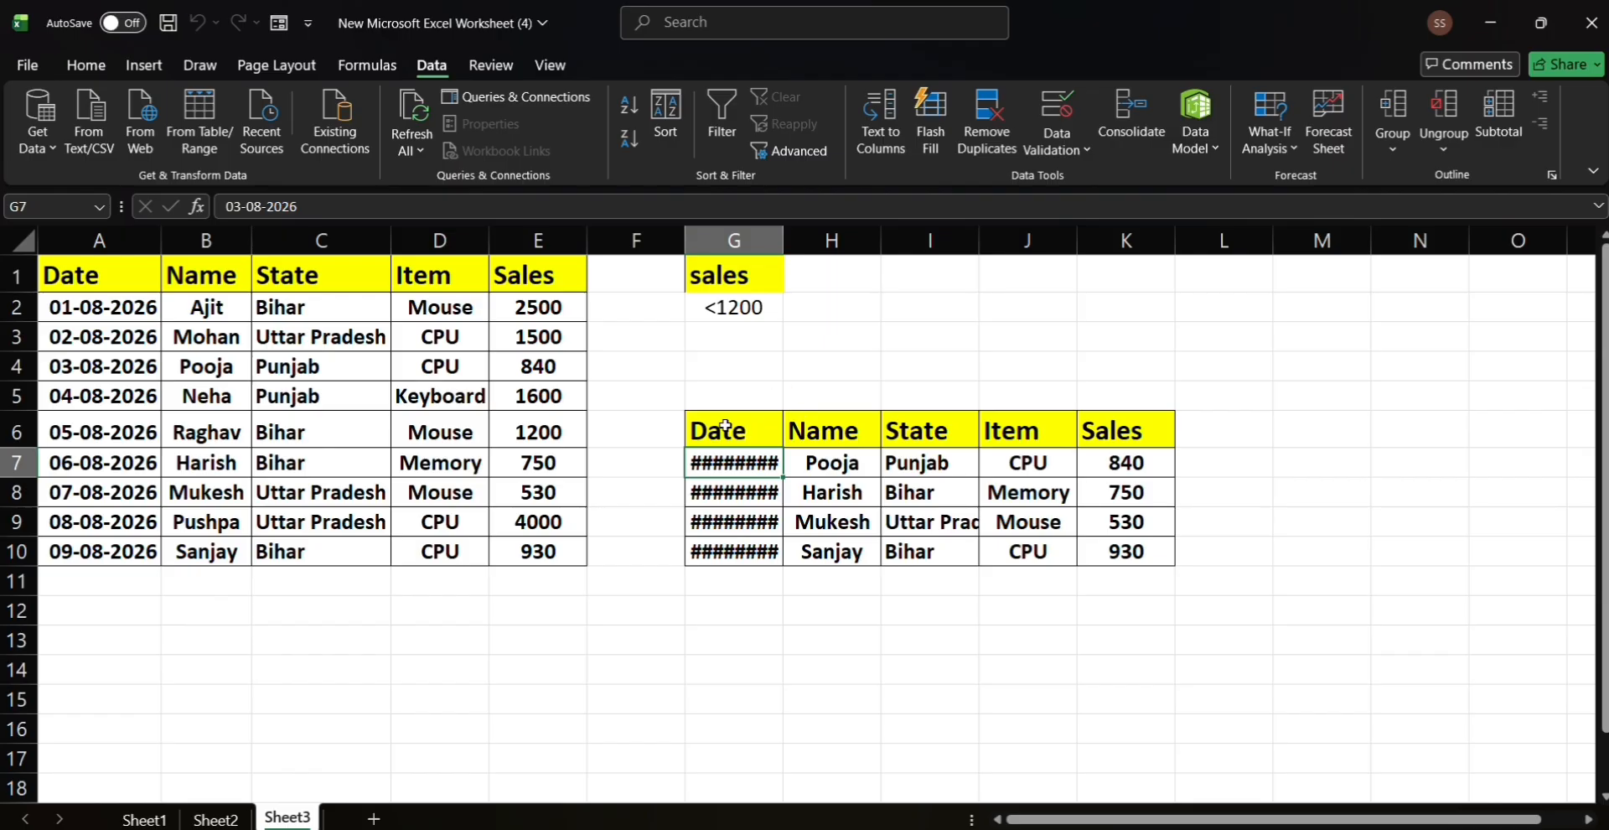
left_click_drag(740, 432, 1094, 549)
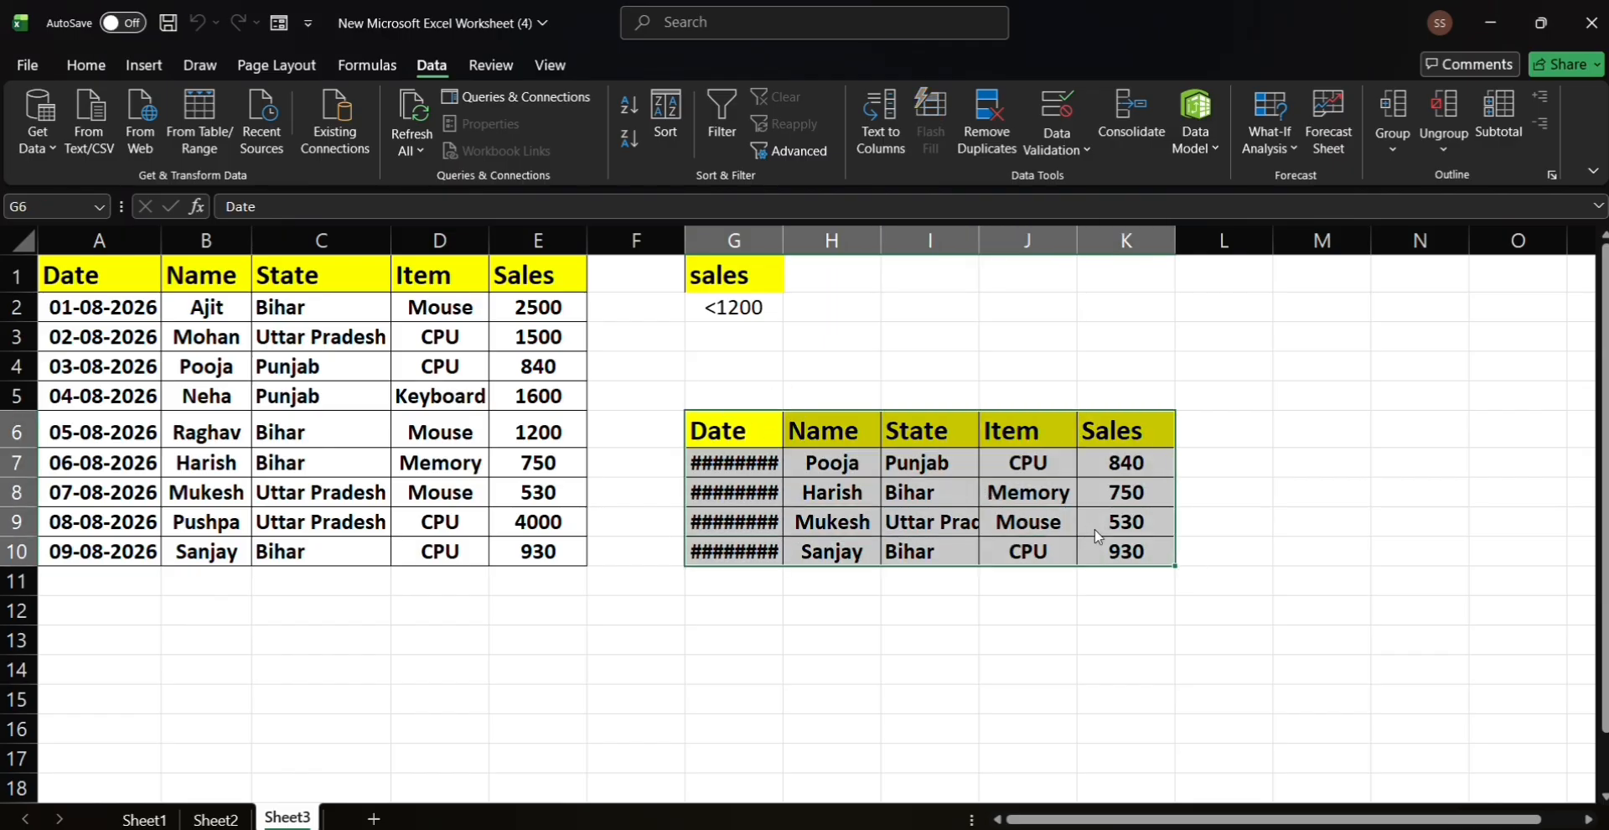
right_click(1094, 529)
left_click(1170, 426)
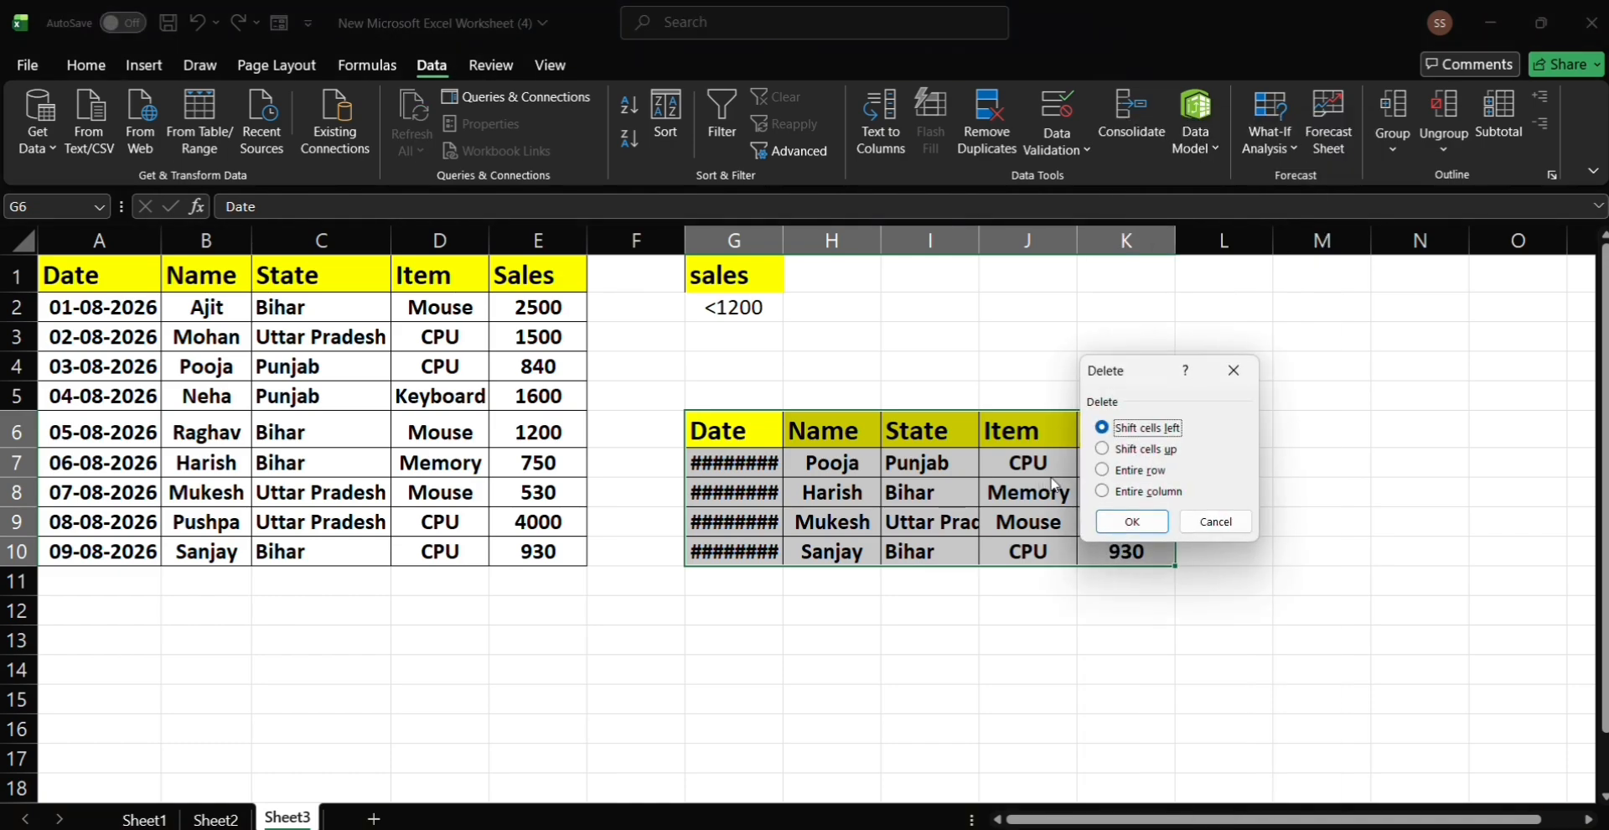
left_click(1119, 521)
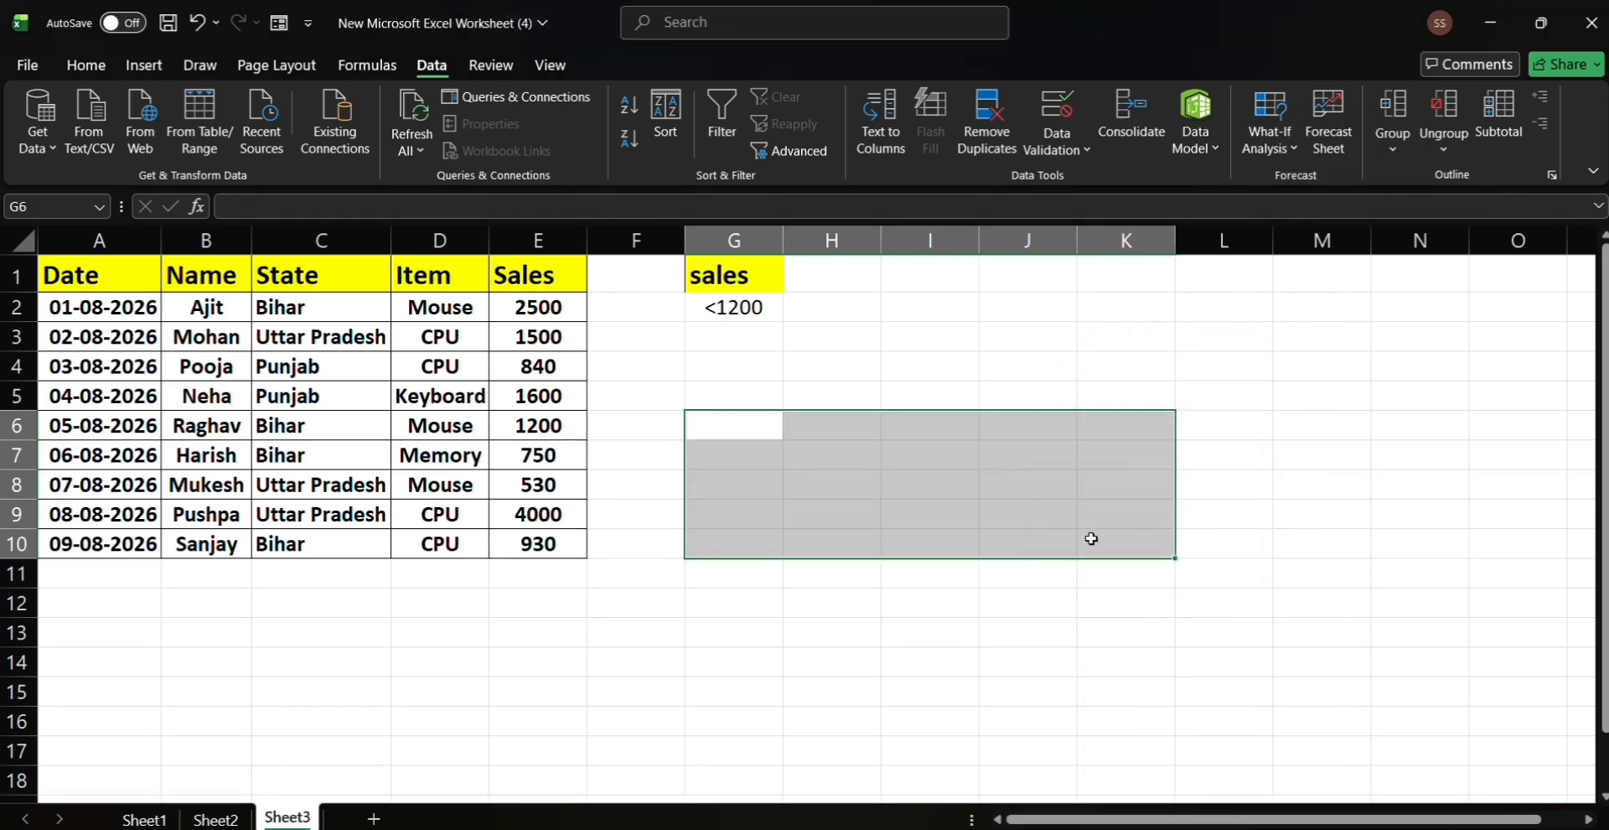
left_click(738, 369)
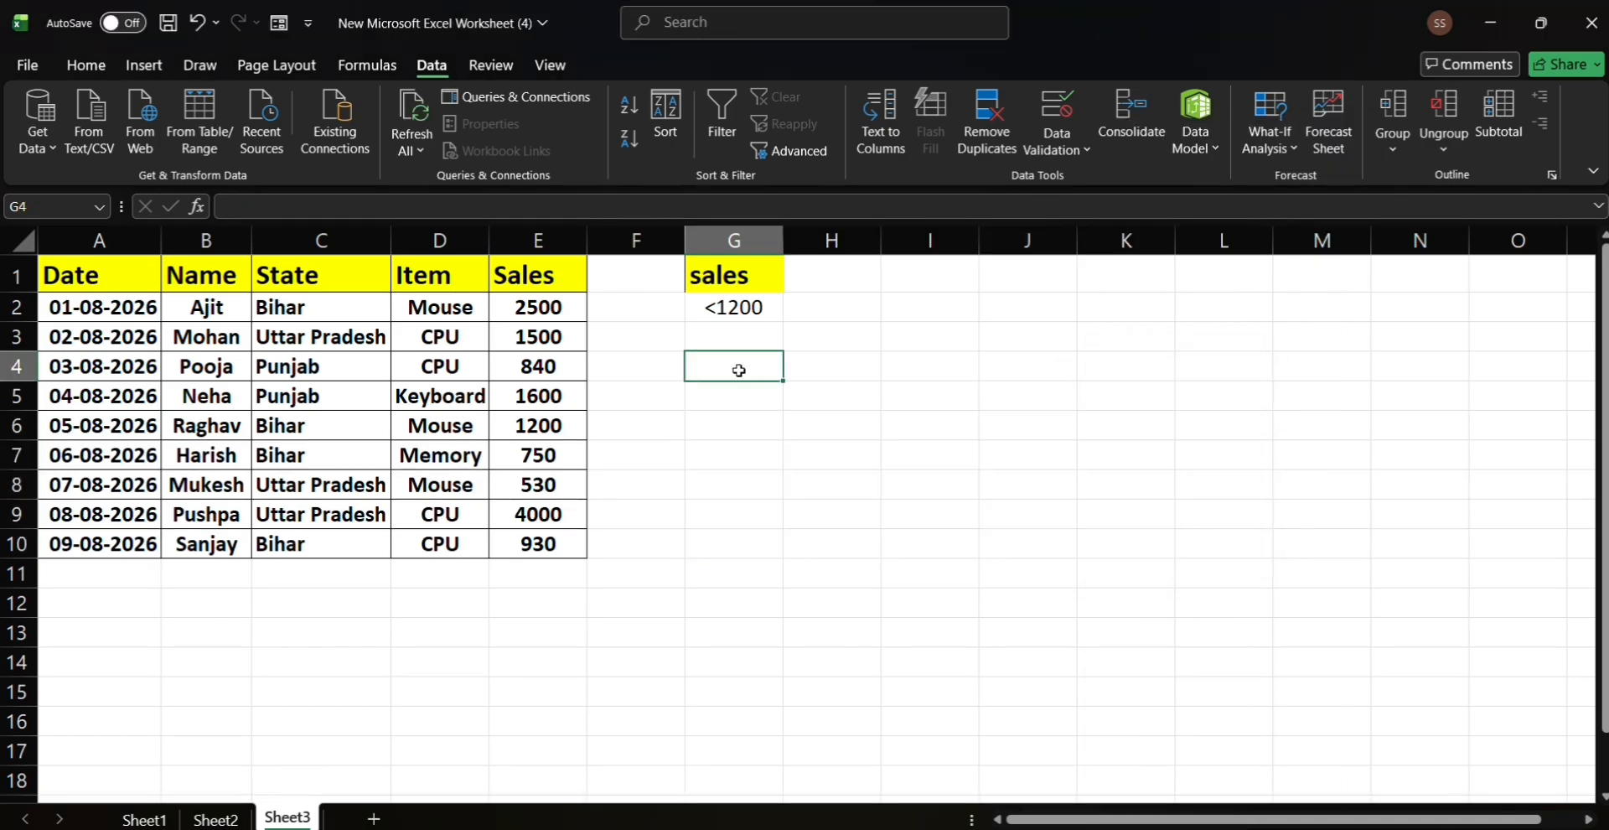
left_click(785, 151)
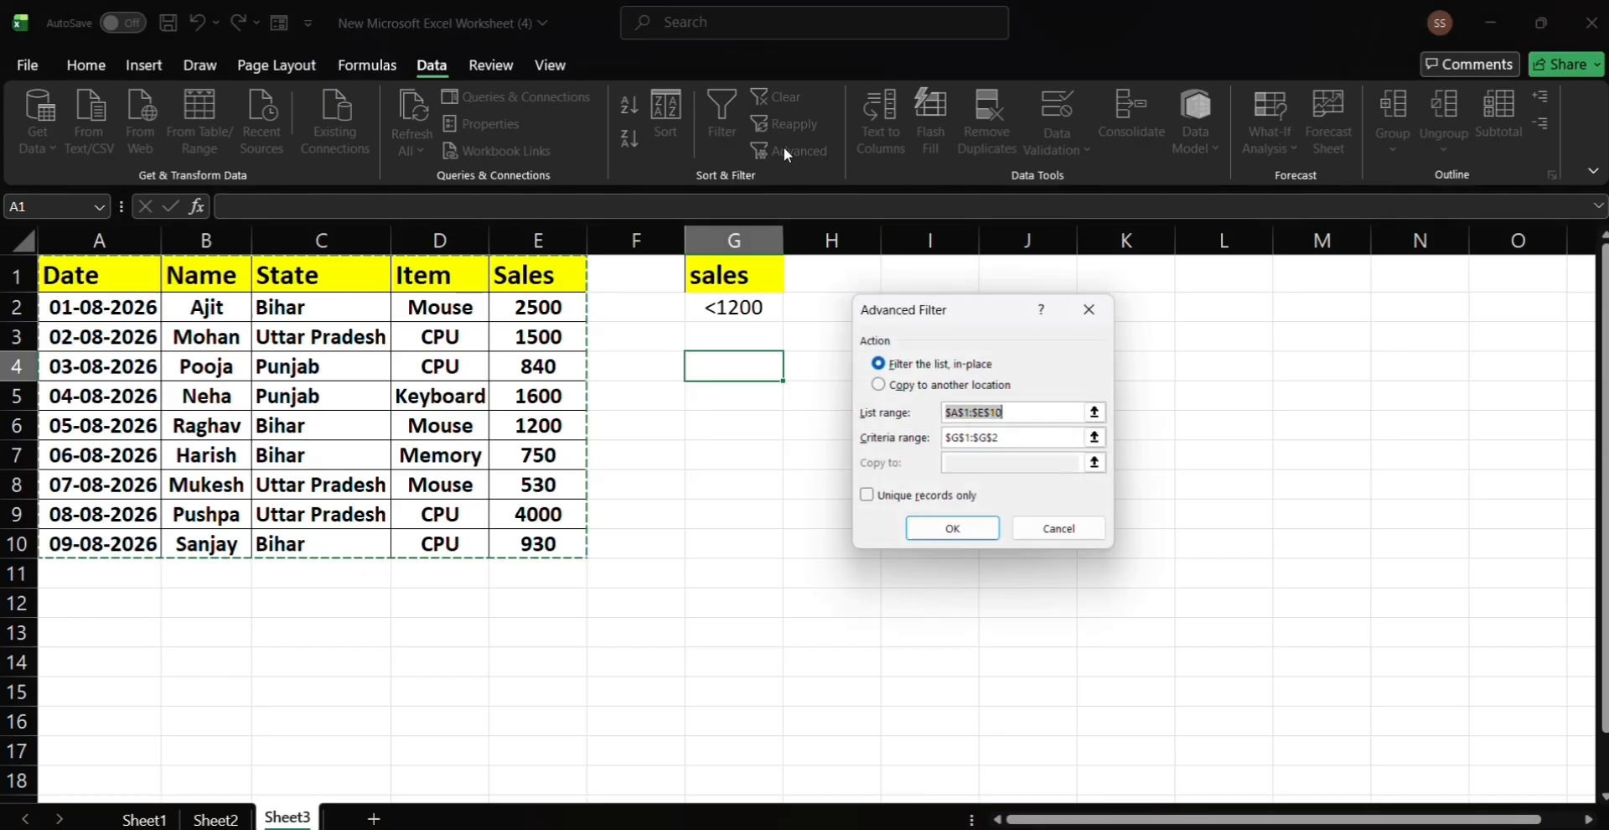
left_click(1091, 309)
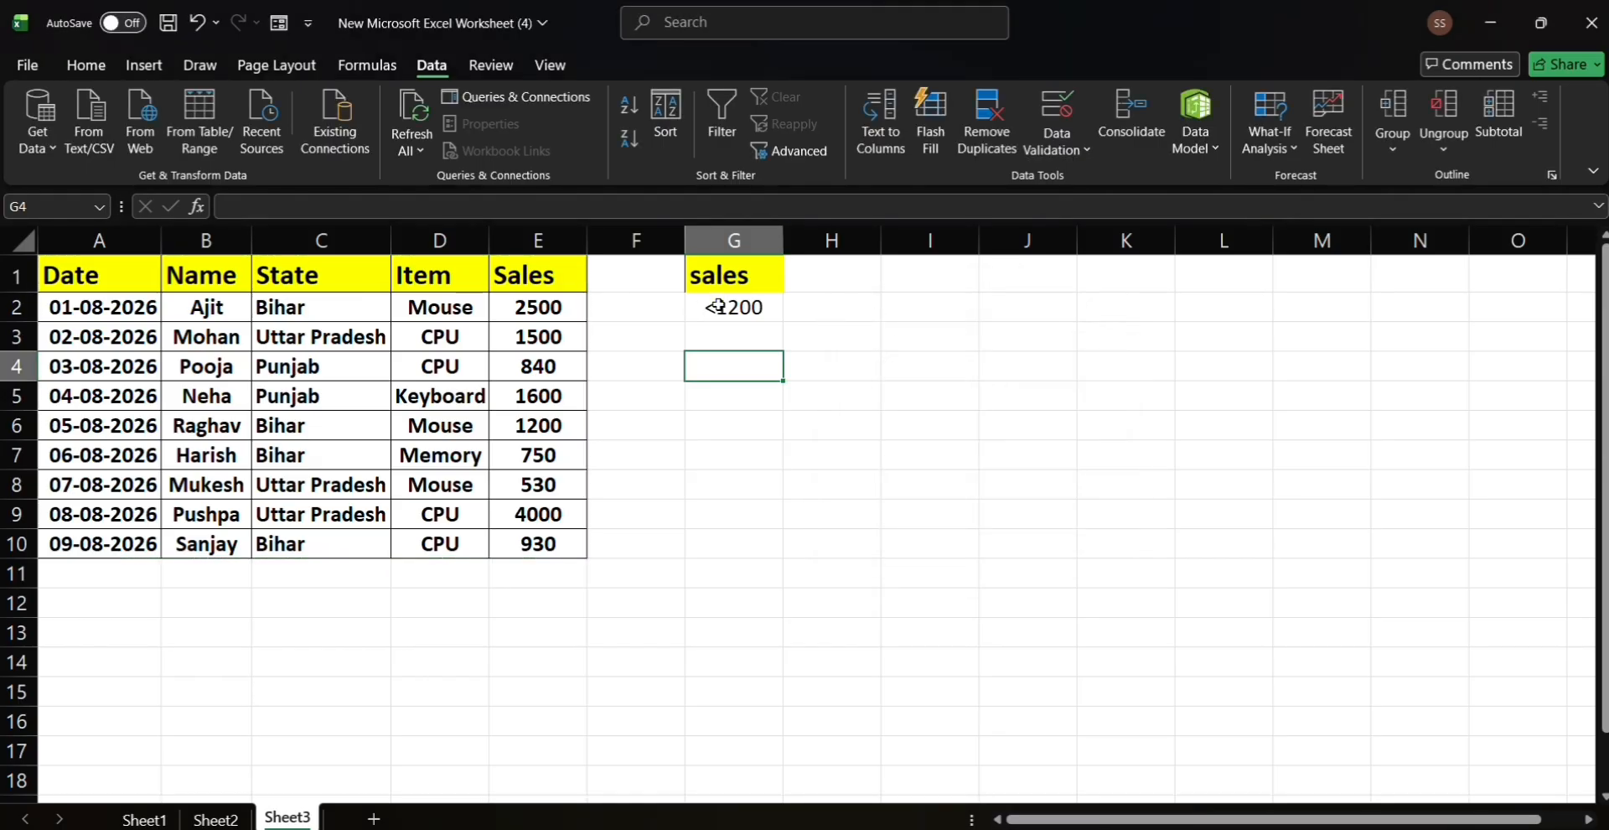
- Change the sales criterion in cell G2 to >1200
left_click(720, 307)
double_click(720, 308)
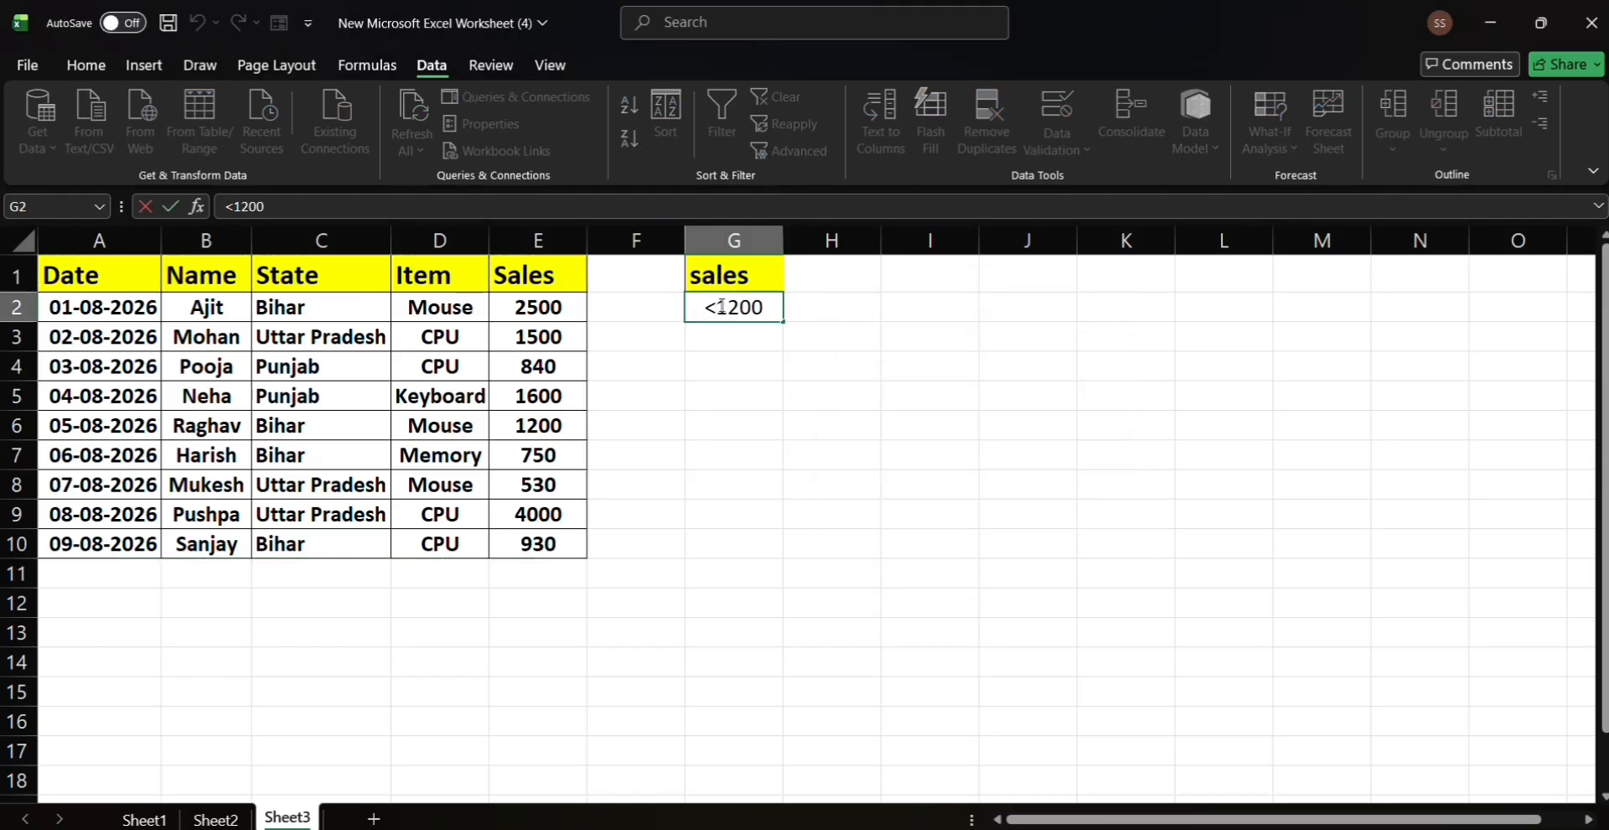
key("BackSpace")
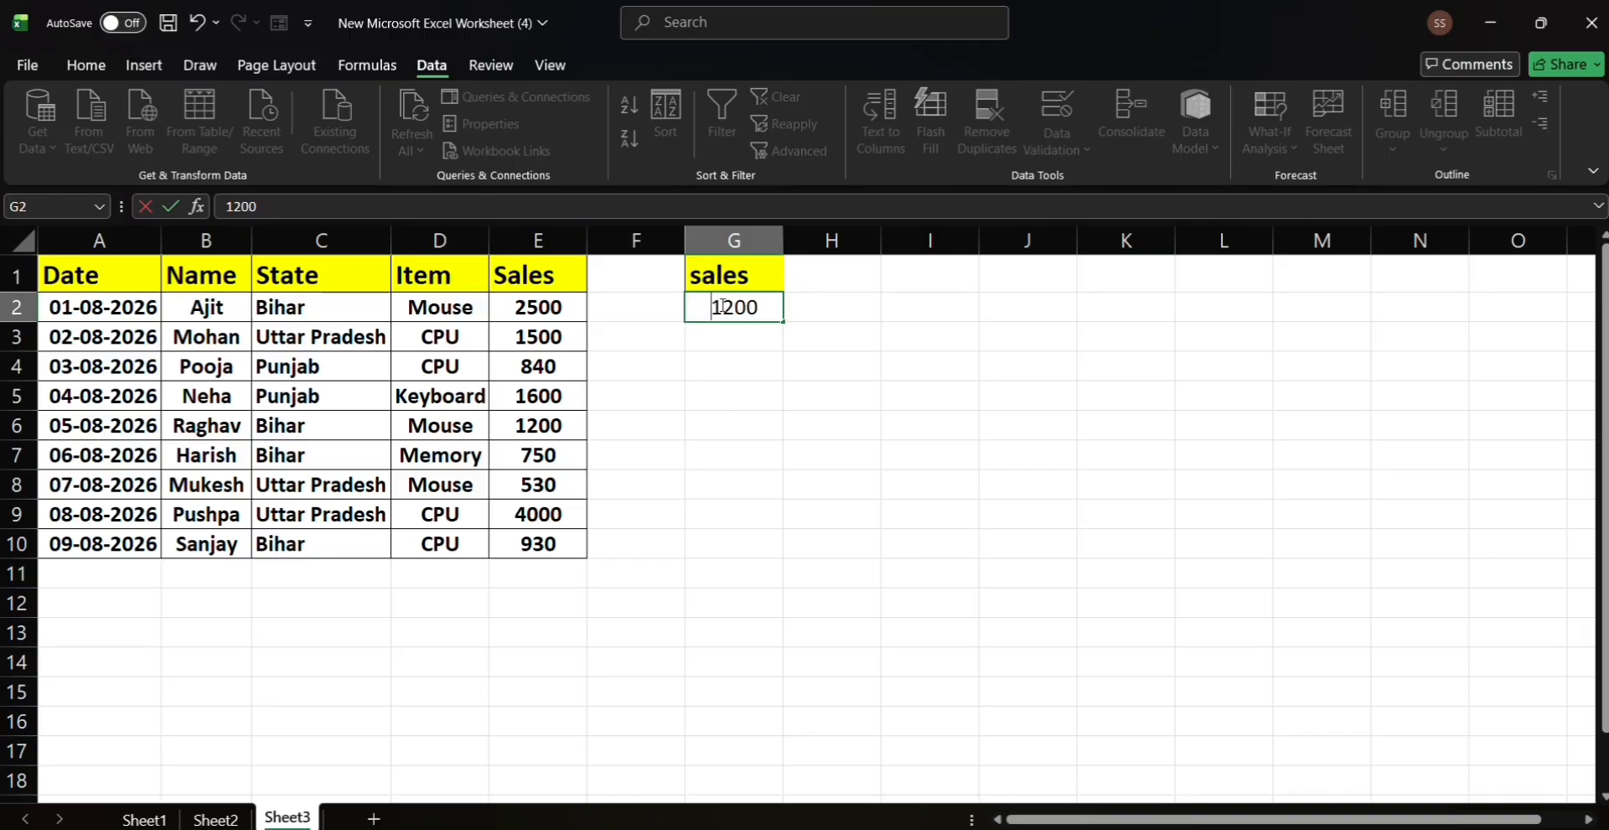
type(".")
key("BackSpace")
type(">")
left_click(734, 356)
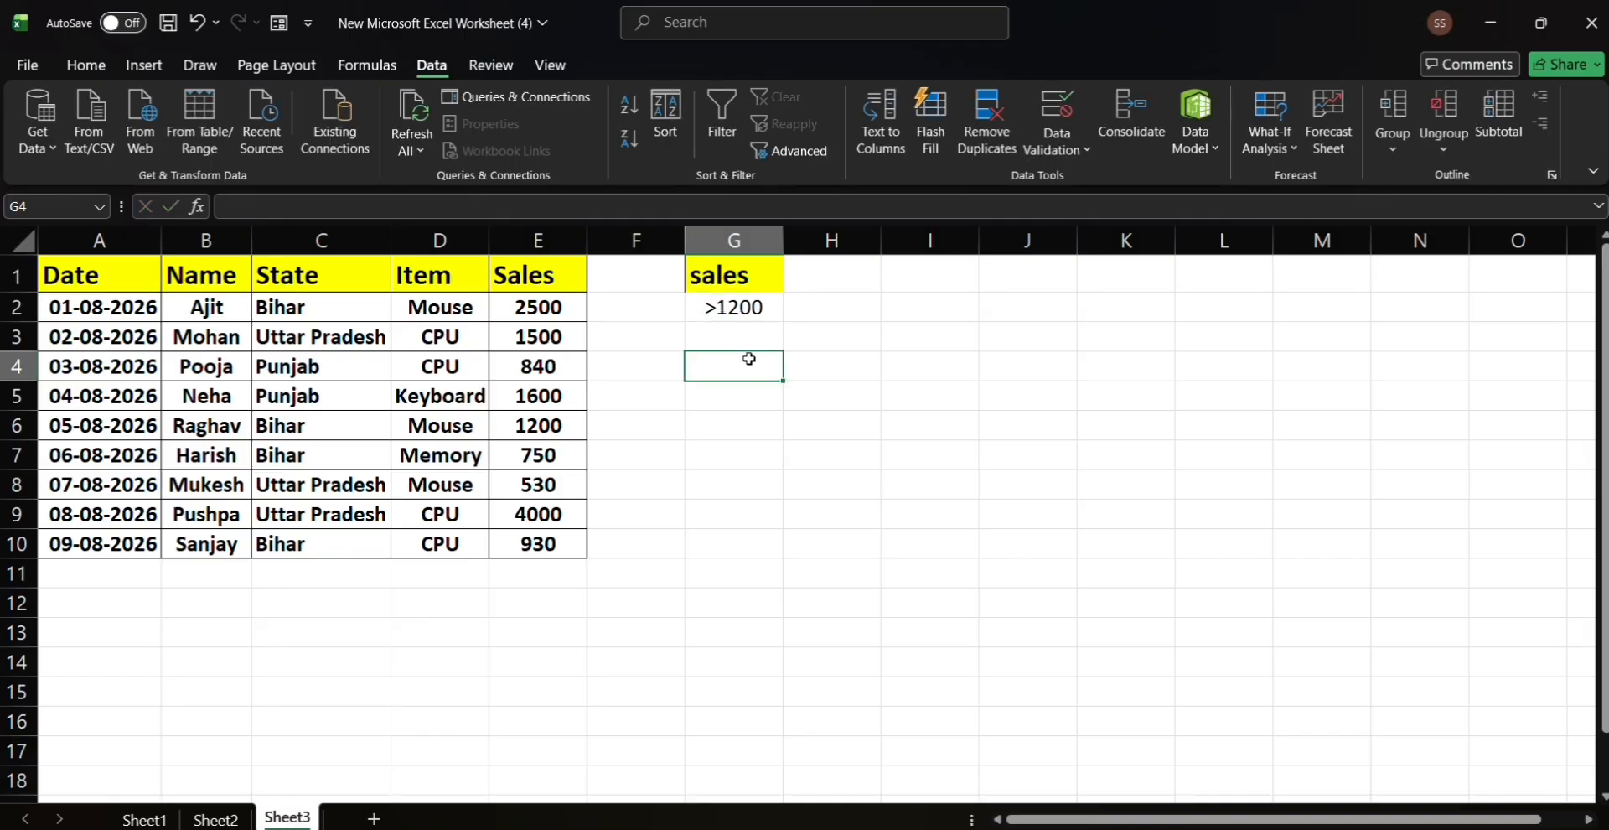
- Start an Advanced Filter on A1:E10 and reselect G1:G2 with the >1200 sales condition as the criteria range
left_click(801, 151)
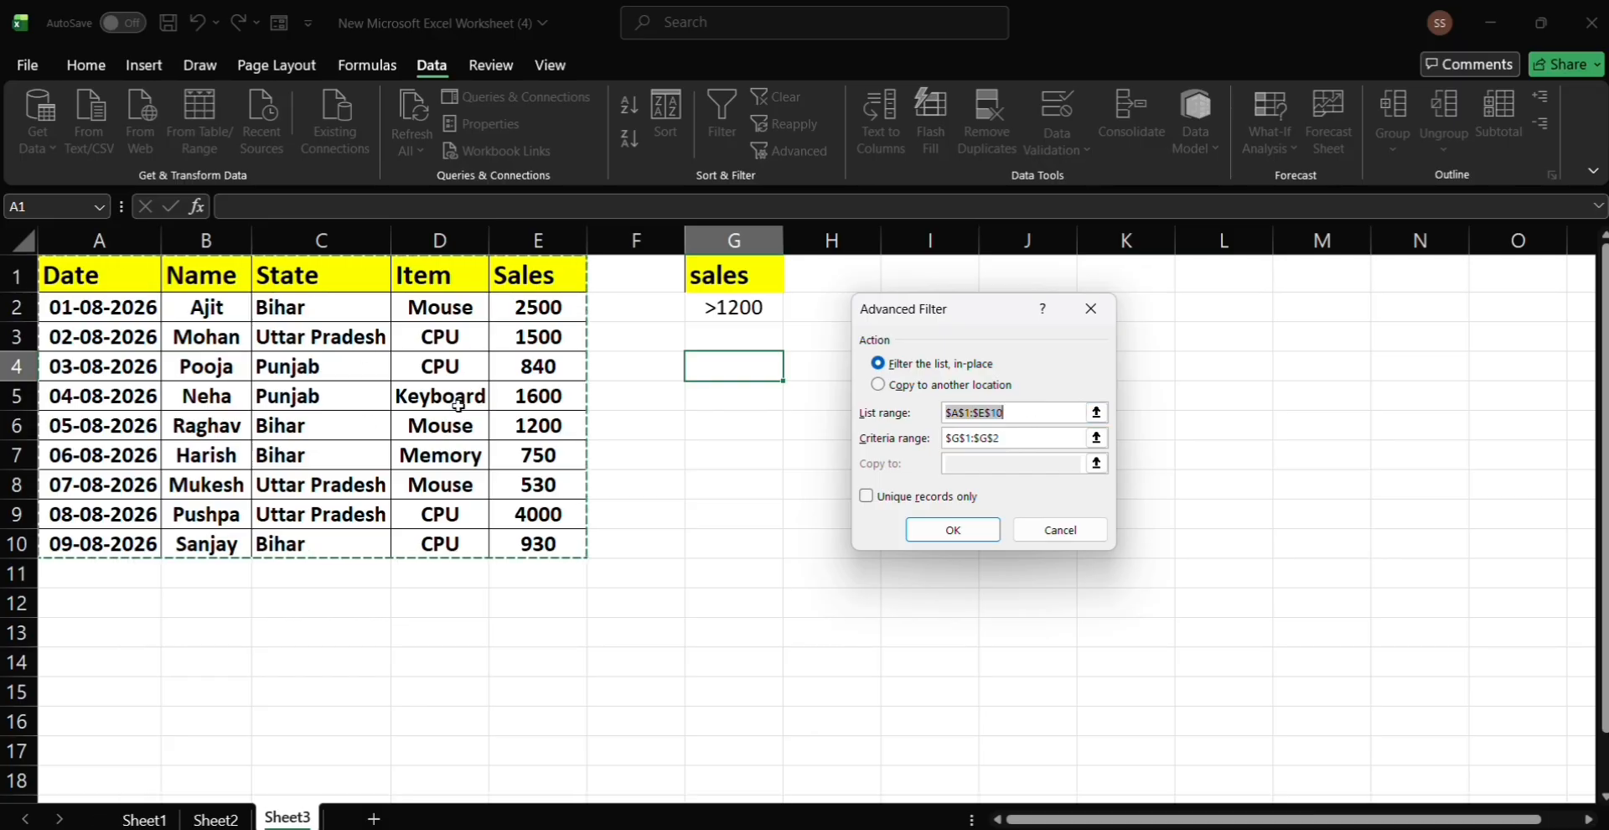
left_click(1025, 434)
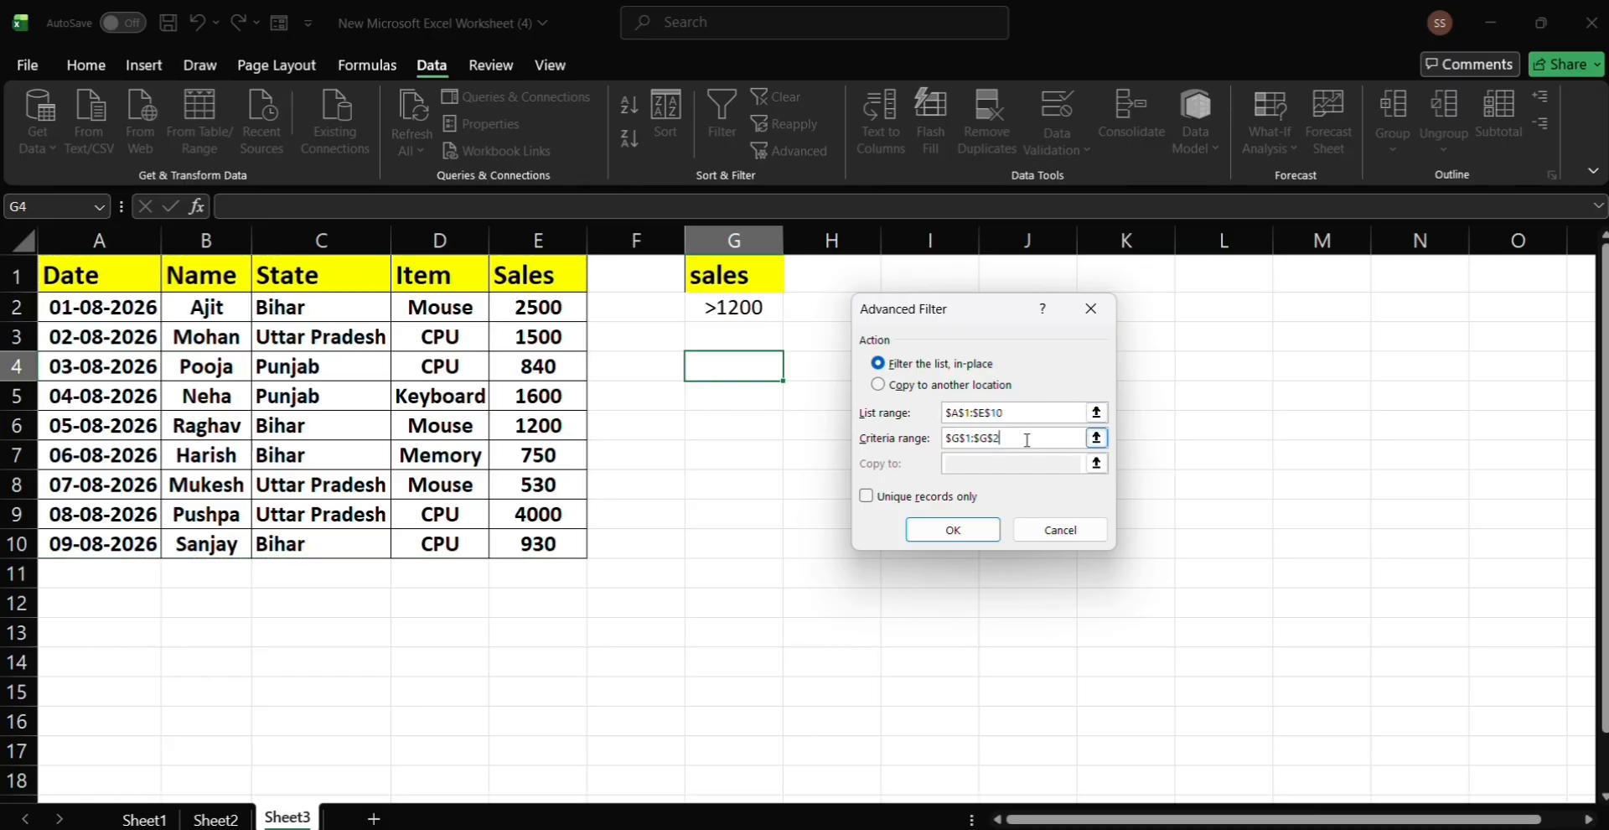
key("BackSpace")
key("BackSpace")
key("BackSpace")
key("BackSpace")
key("BackSpace")
key("BackSpace")
key("BackSpace")
key("BackSpace")
left_click_drag(720, 282, 731, 306)
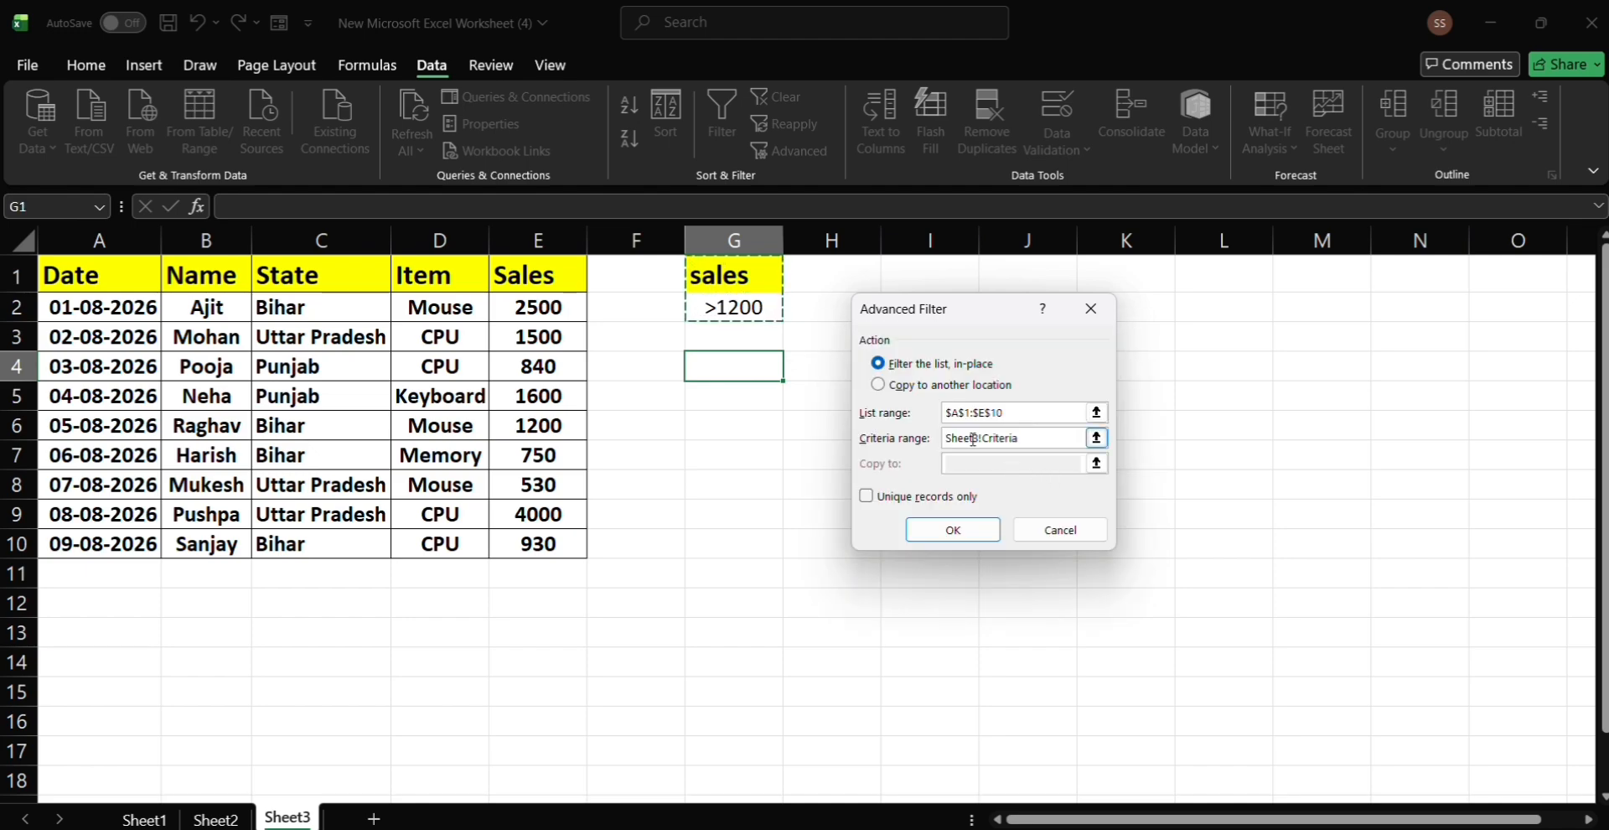
- Have the filtered records copied to another location starting at cell G4 and run the advanced filter
left_click(879, 384)
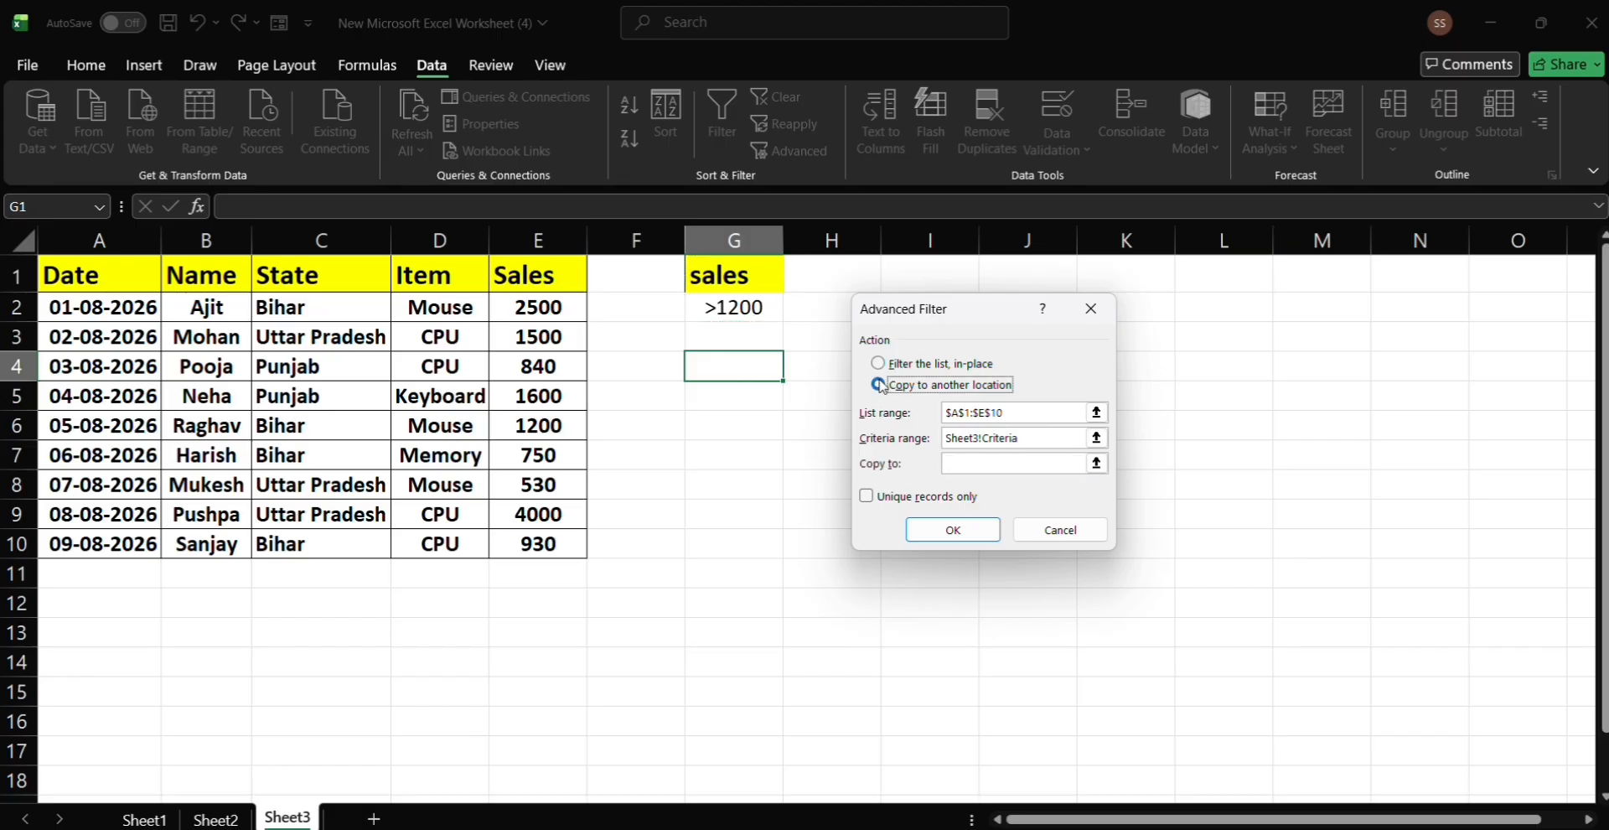
left_click(1022, 467)
left_click(760, 365)
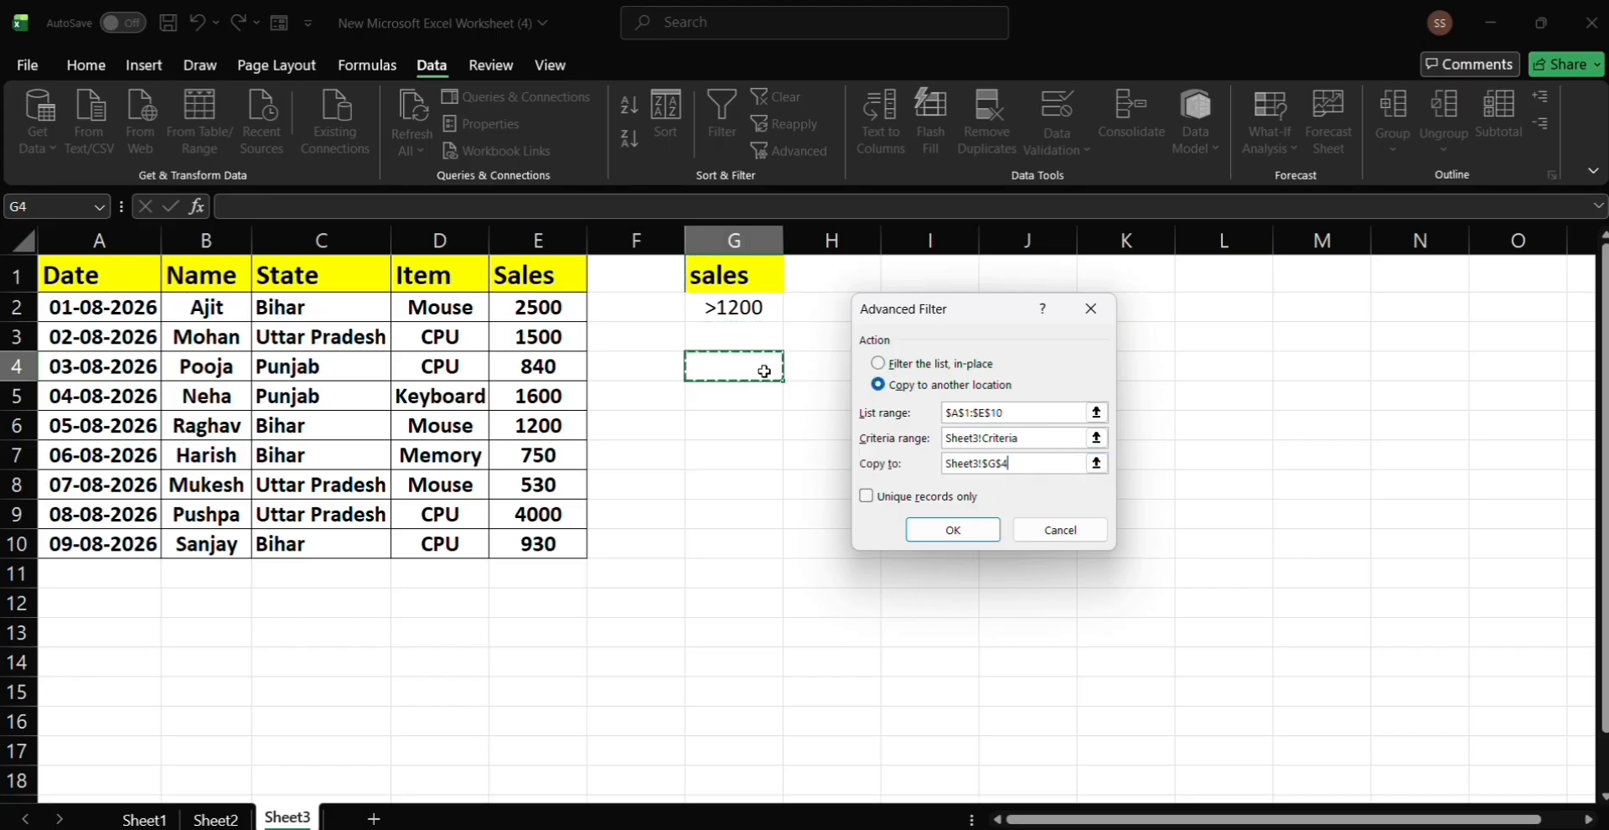
left_click(953, 529)
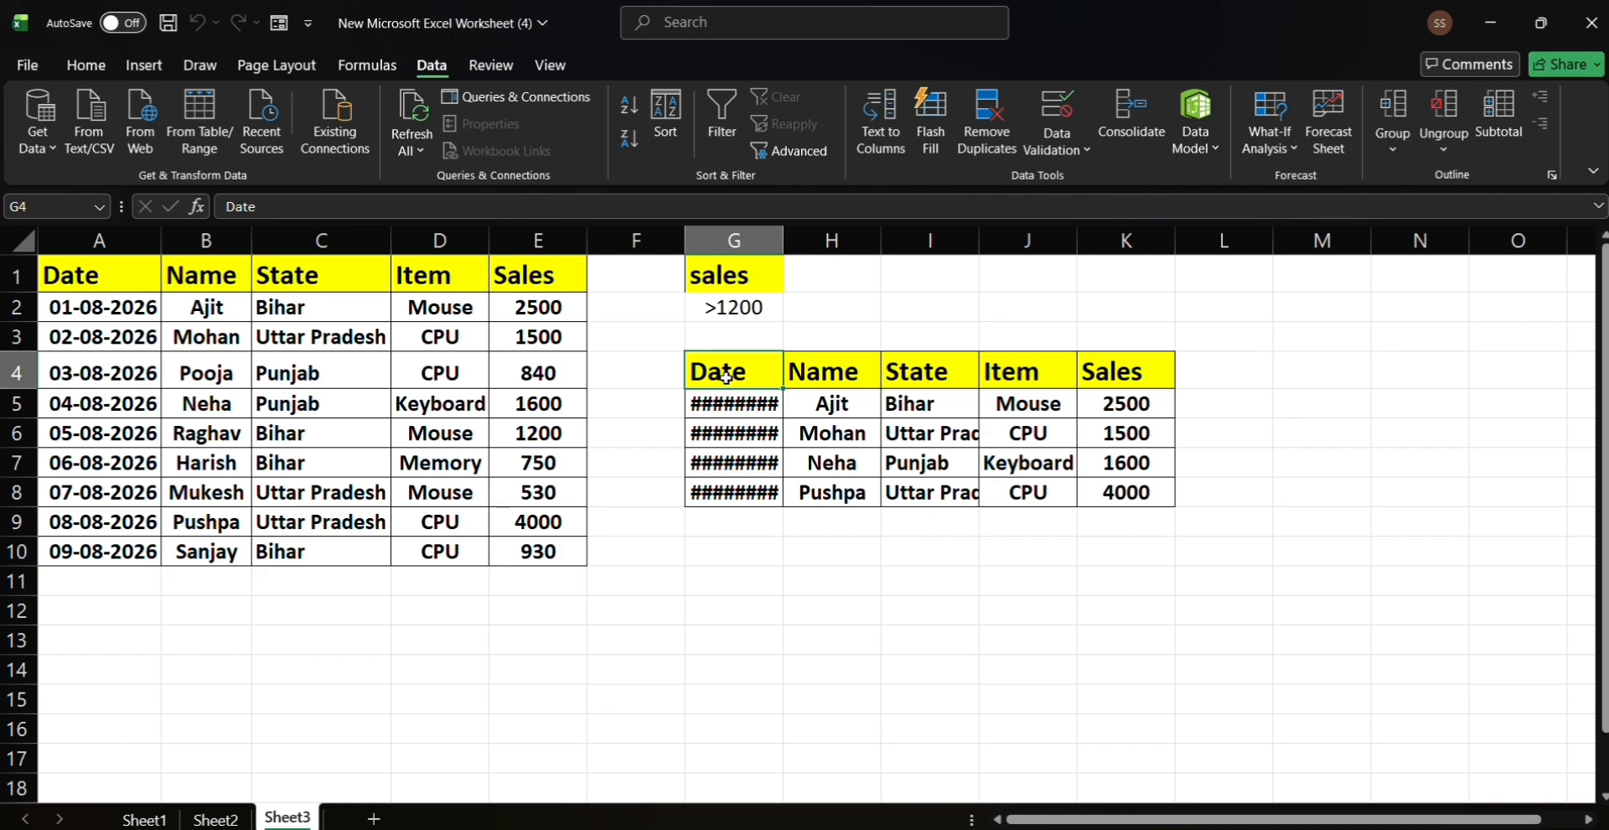
- Delete the extracted table in G4:K8, shifting cells left
mouse_move(726, 375)
left_mouse_down()
mouse_move(750, 407)
mouse_move(955, 469)
mouse_move(1123, 487)
left_mouse_up()
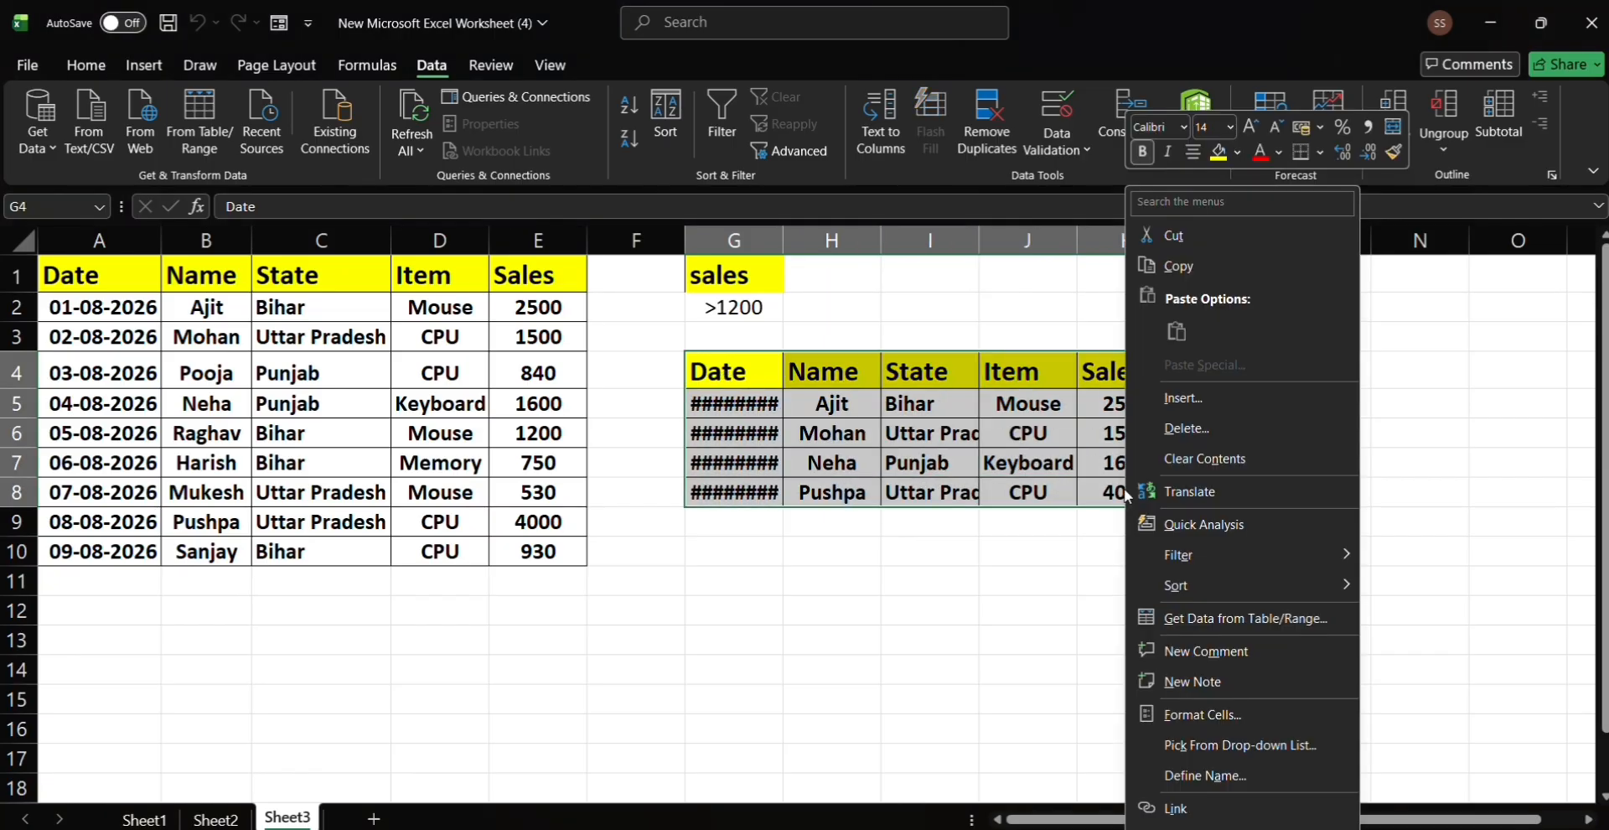
right_click(1123, 486)
left_click(1174, 428)
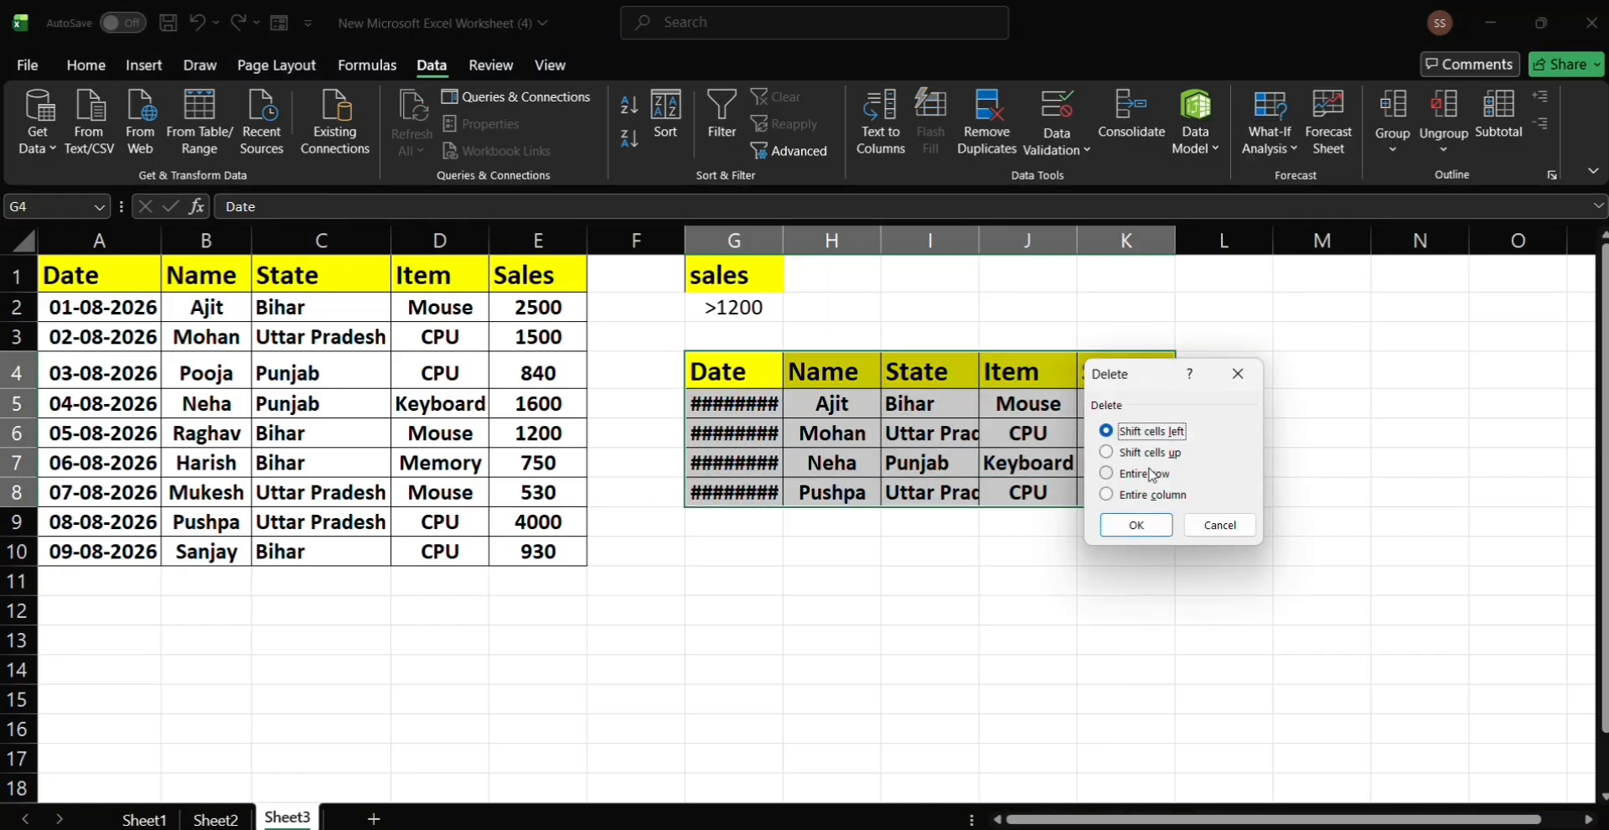
left_click(1136, 525)
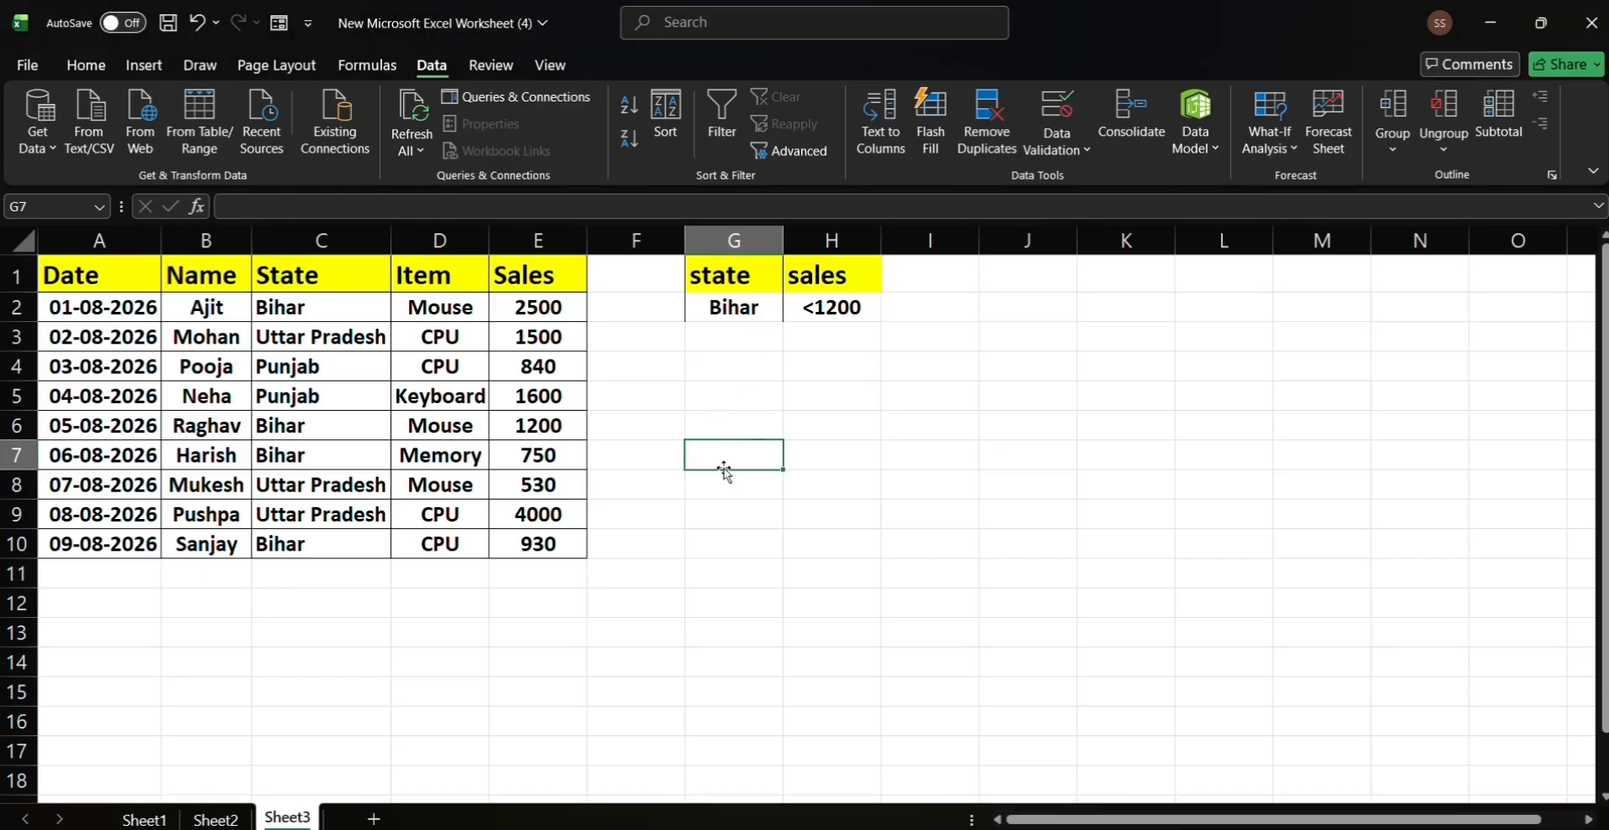
- Start an Advanced Filter with list range A1:E10 and the state and sales criteria range G1:H2
left_click(793, 152)
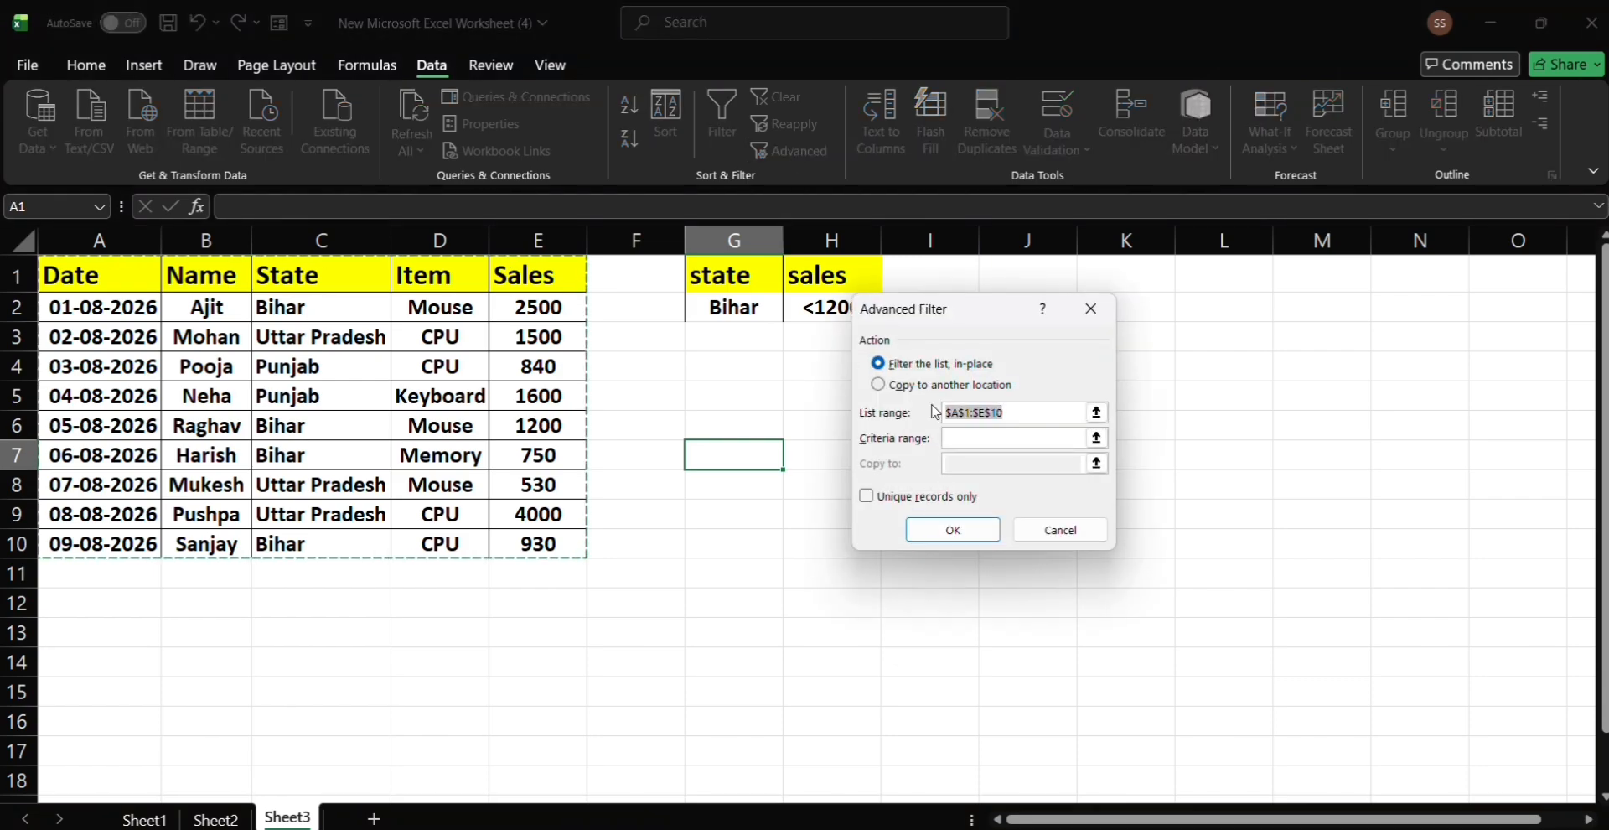
left_click(1016, 440)
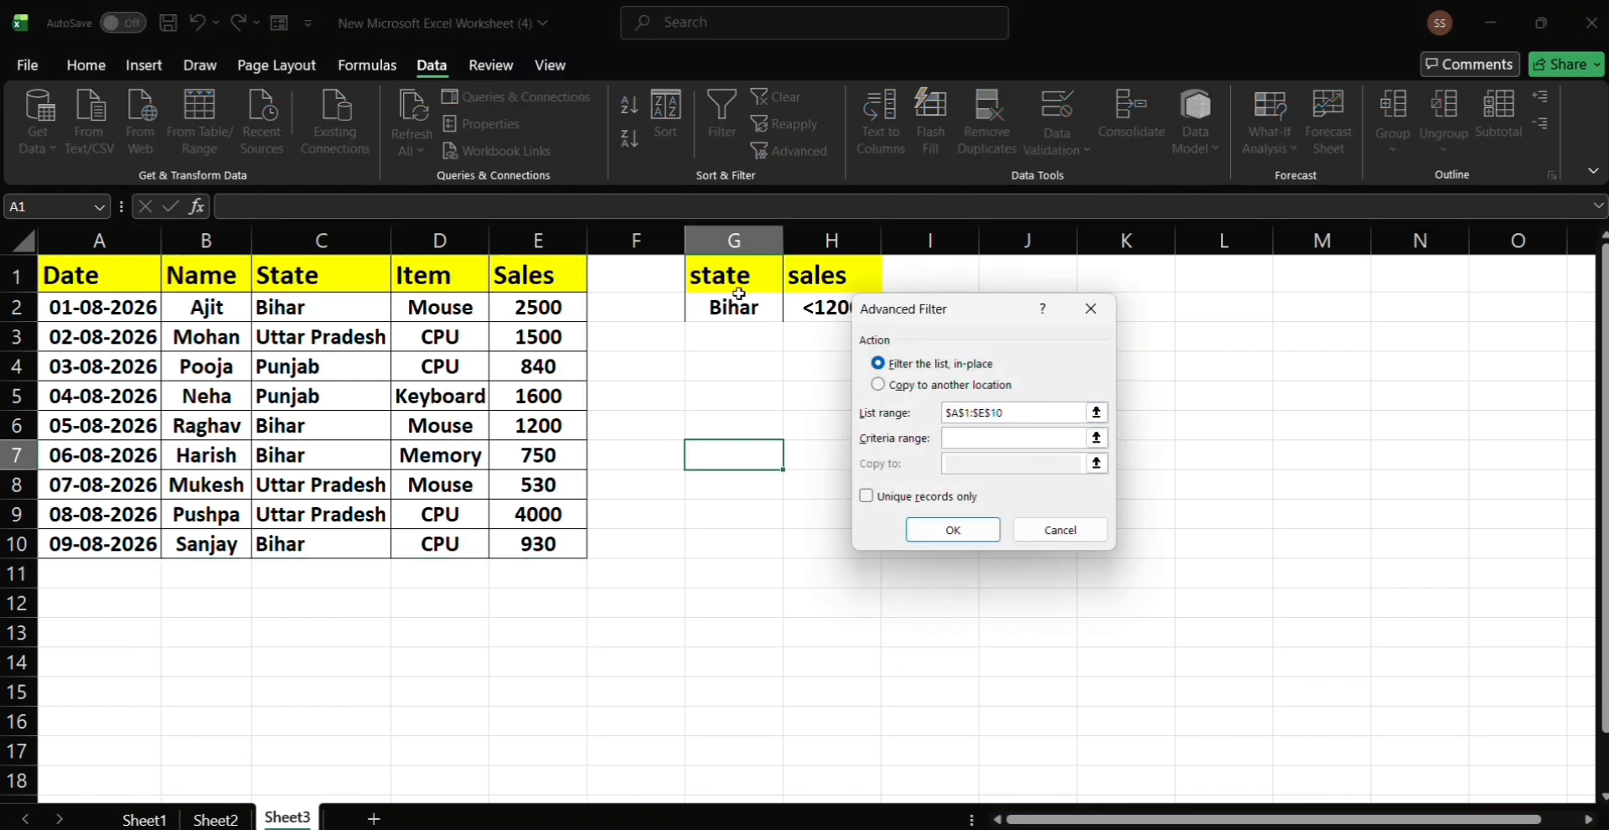
left_click_drag(953, 325, 1127, 336)
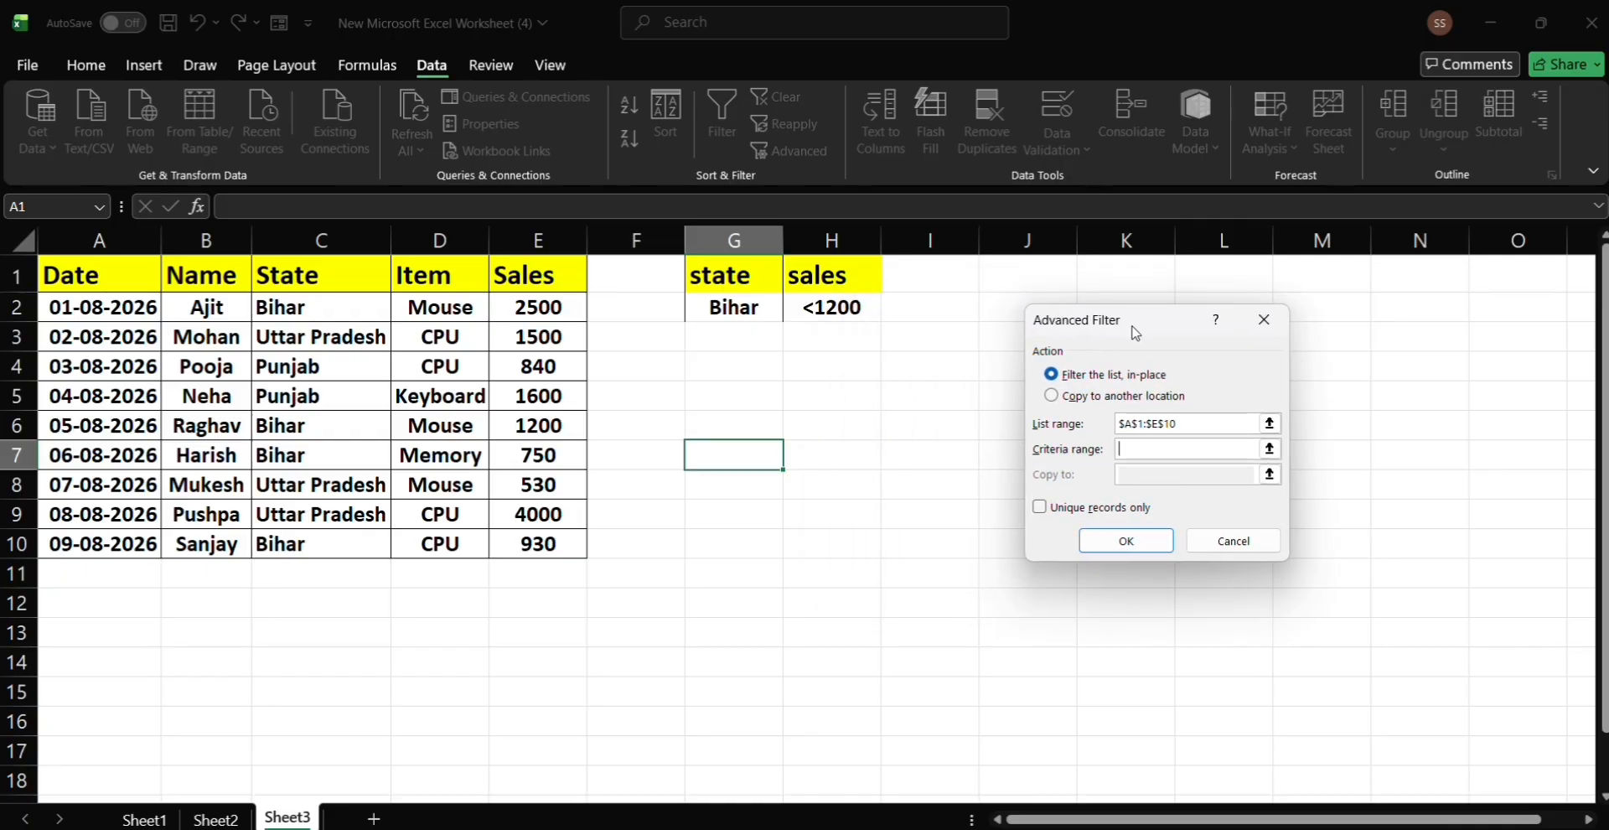
left_click_drag(708, 272, 800, 305)
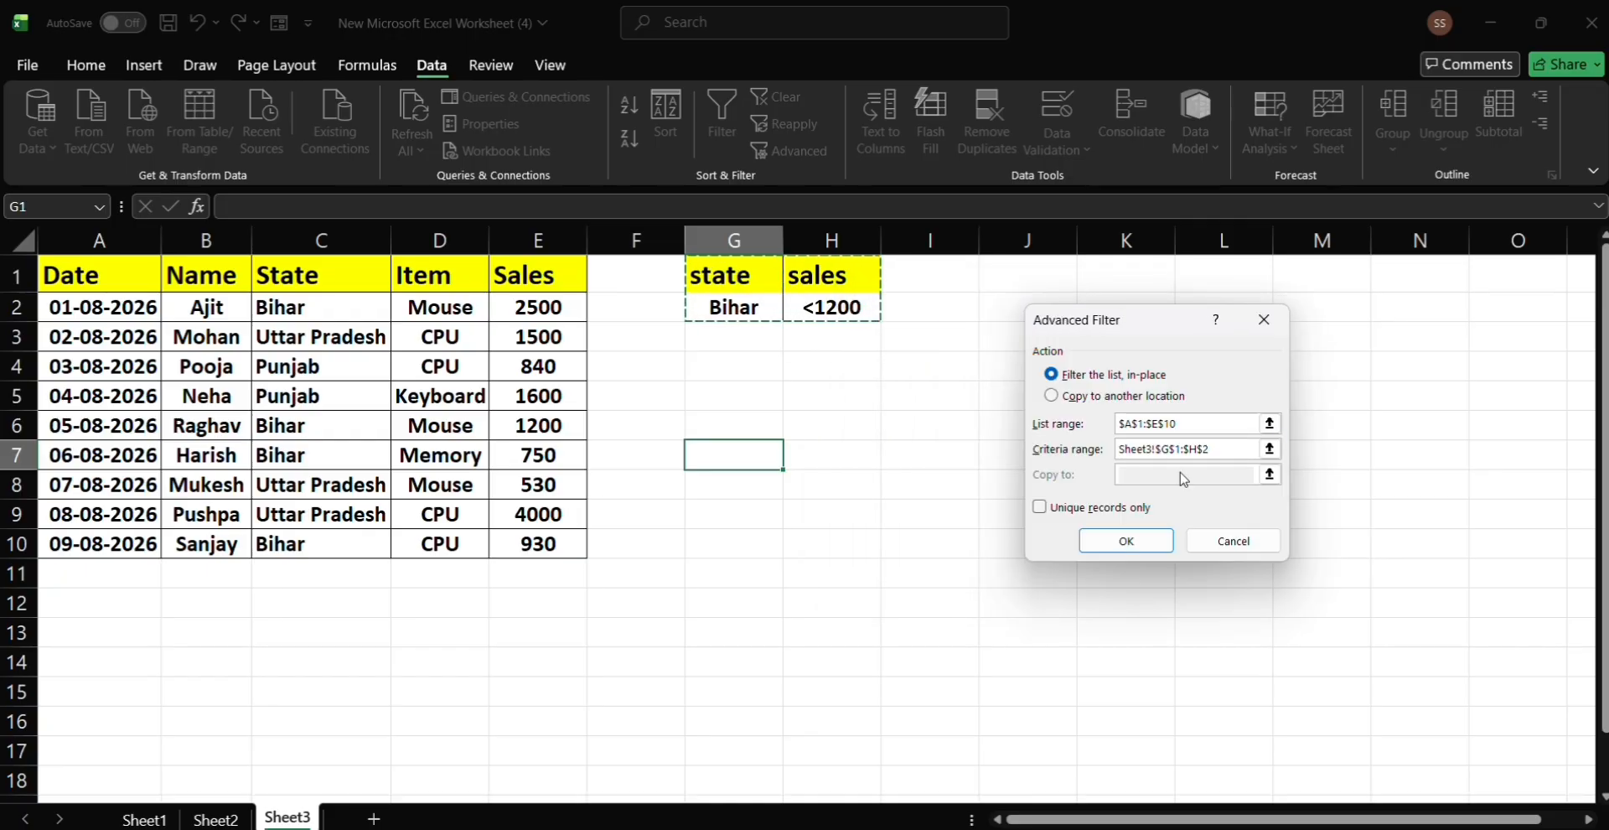
- Have the filtered records copied to another location starting at G7, run the filter, and check the extracted dates in G8 and G9
left_click(1053, 395)
left_click(1134, 474)
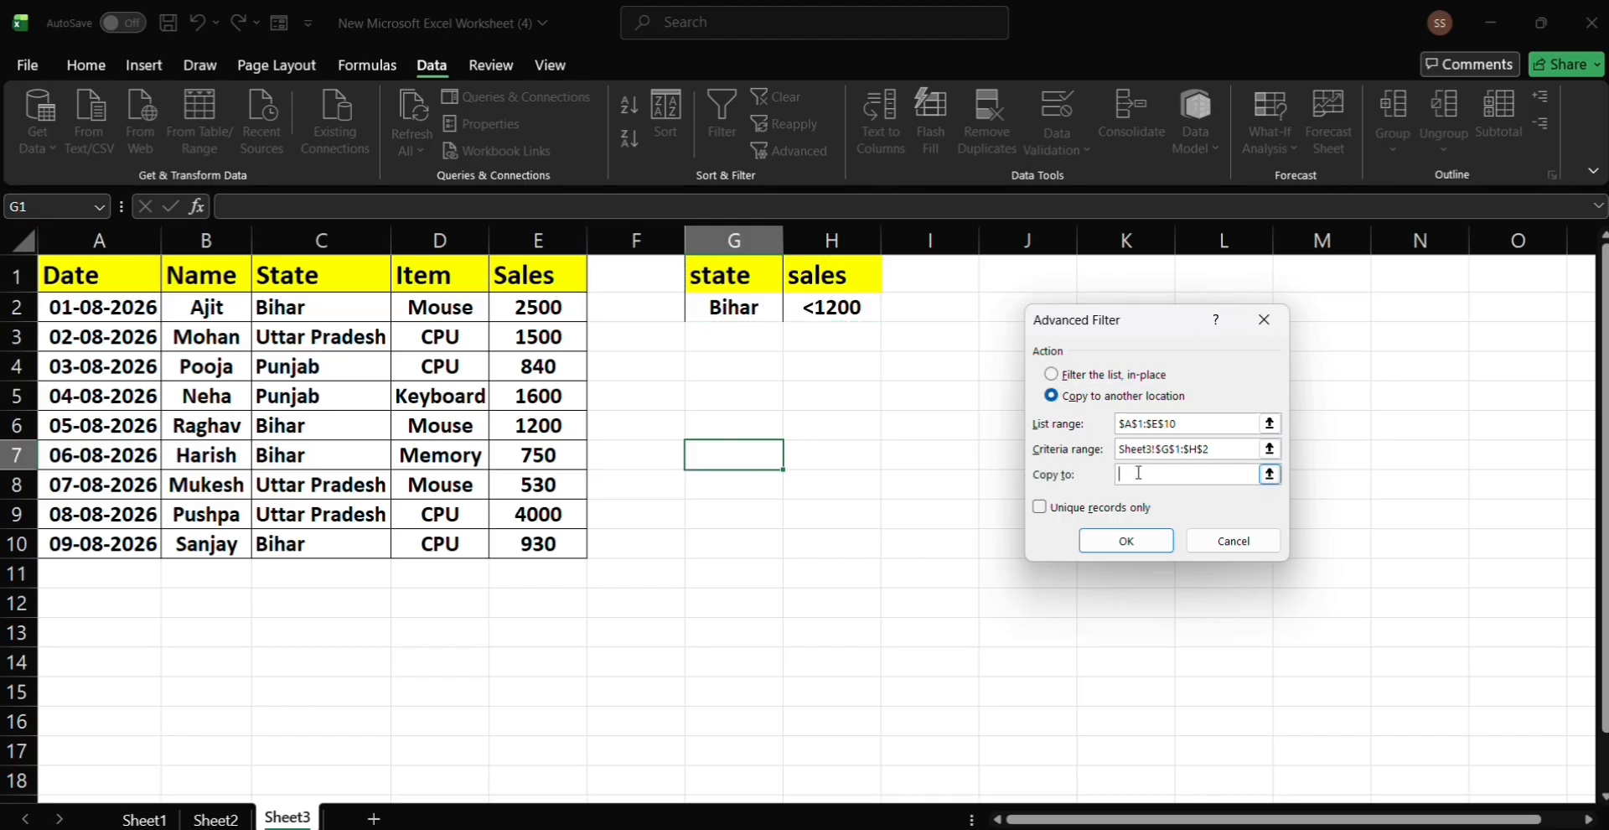
left_click(761, 457)
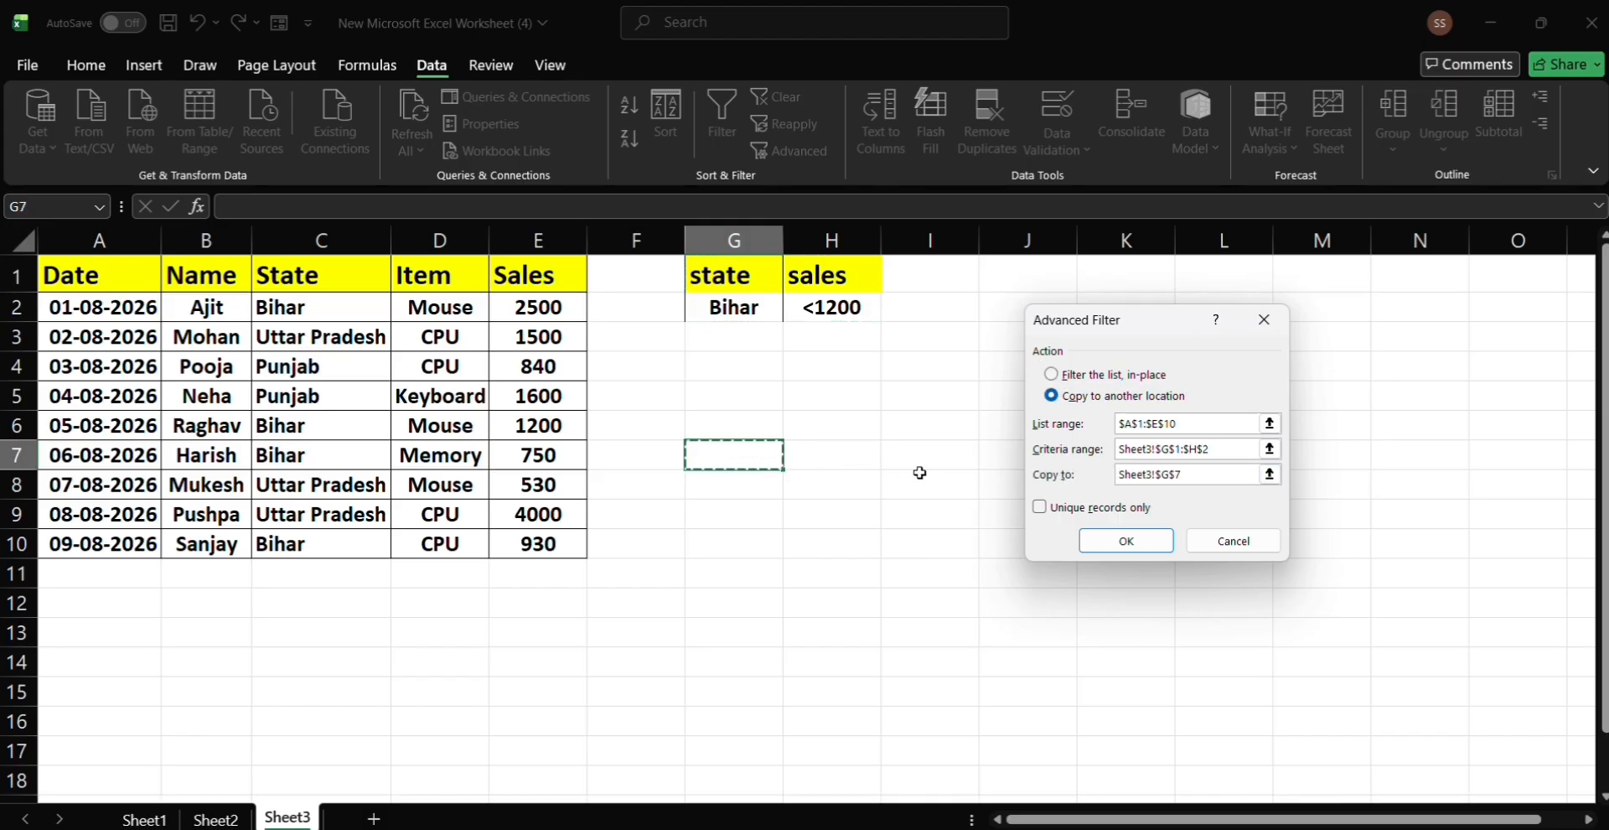
left_click(1132, 543)
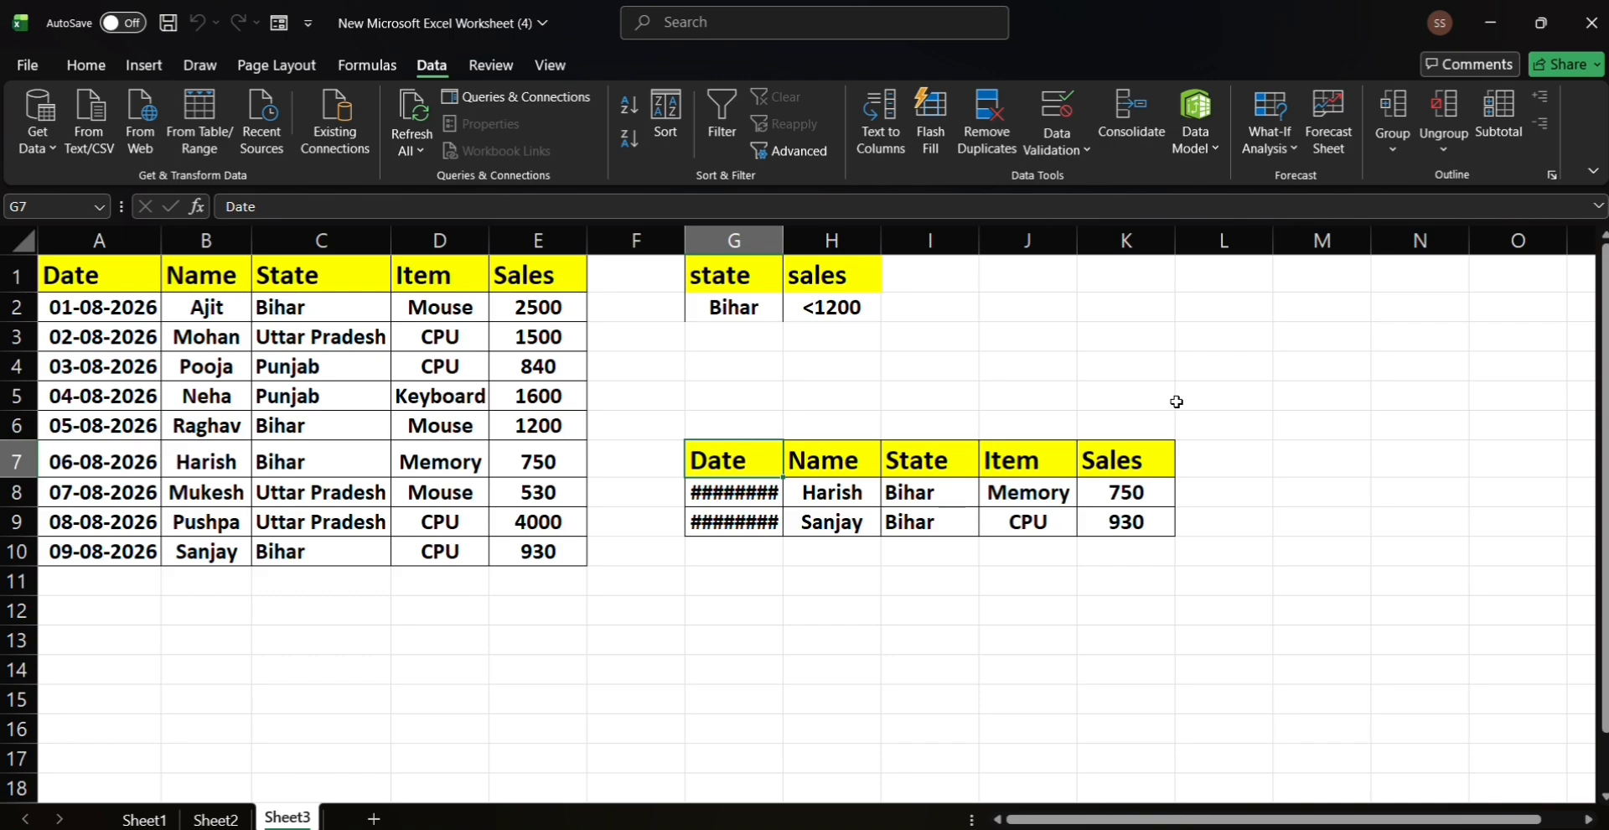
left_click(776, 499)
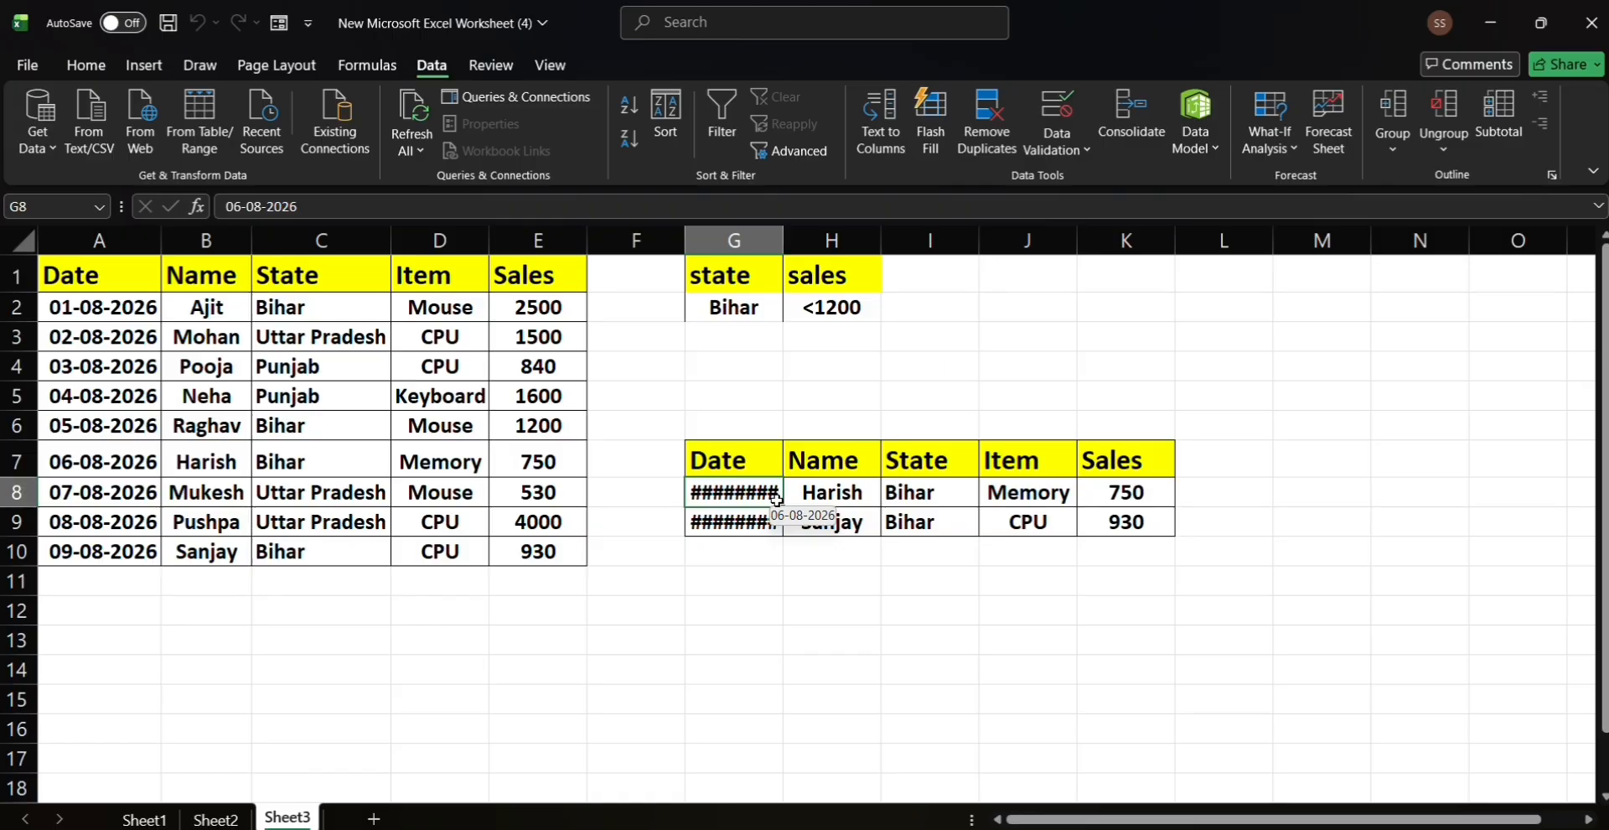
left_click(772, 523)
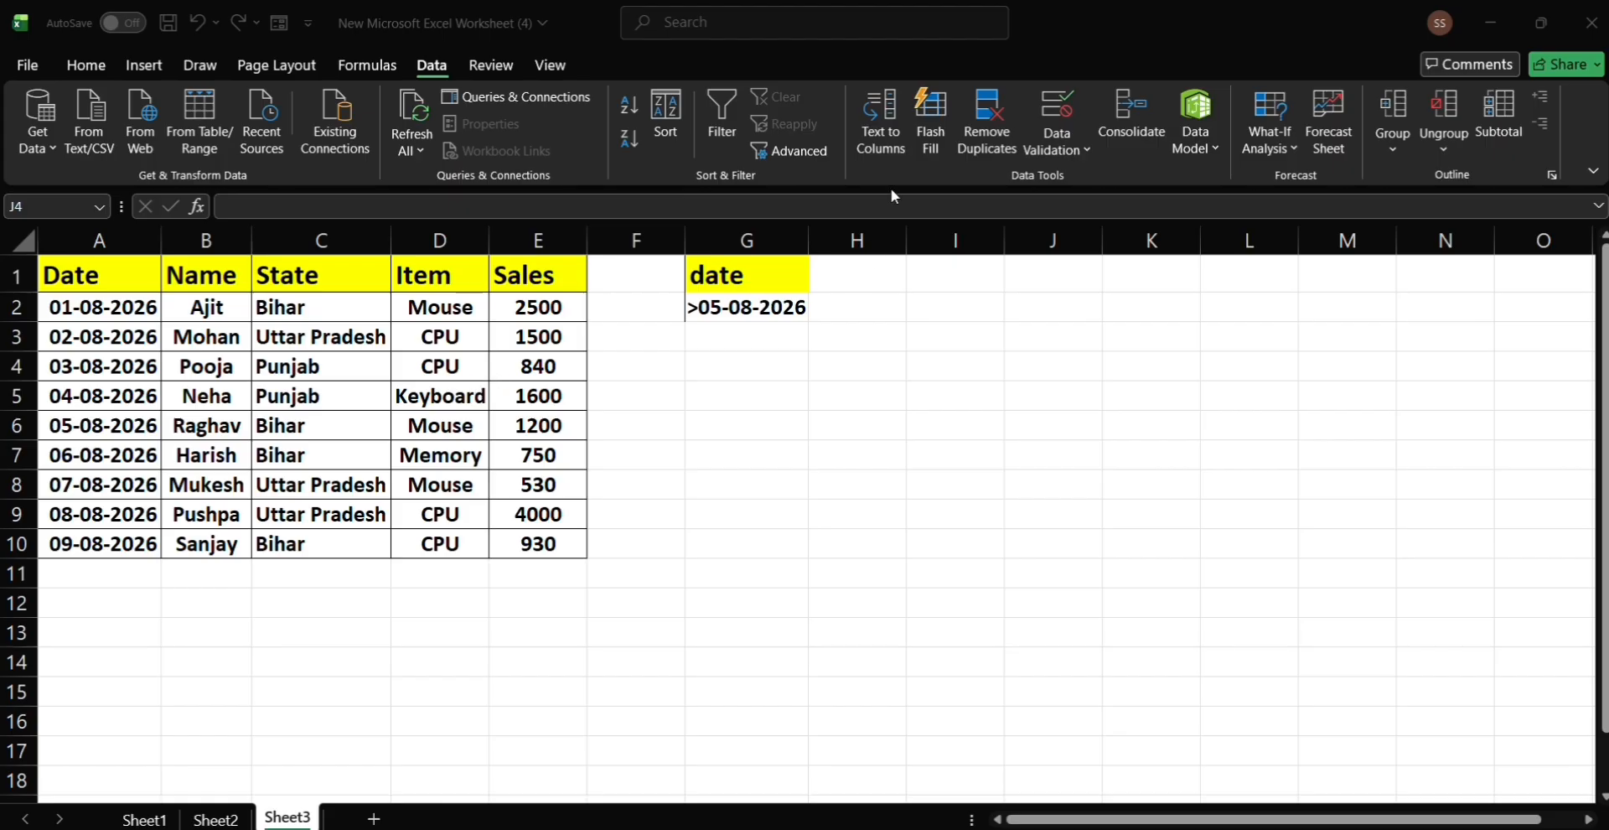
- Start an Advanced Filter on A1:E10 and reselect G1:G2 with the >05-08-2026 date condition as the criteria range
left_click(790, 148)
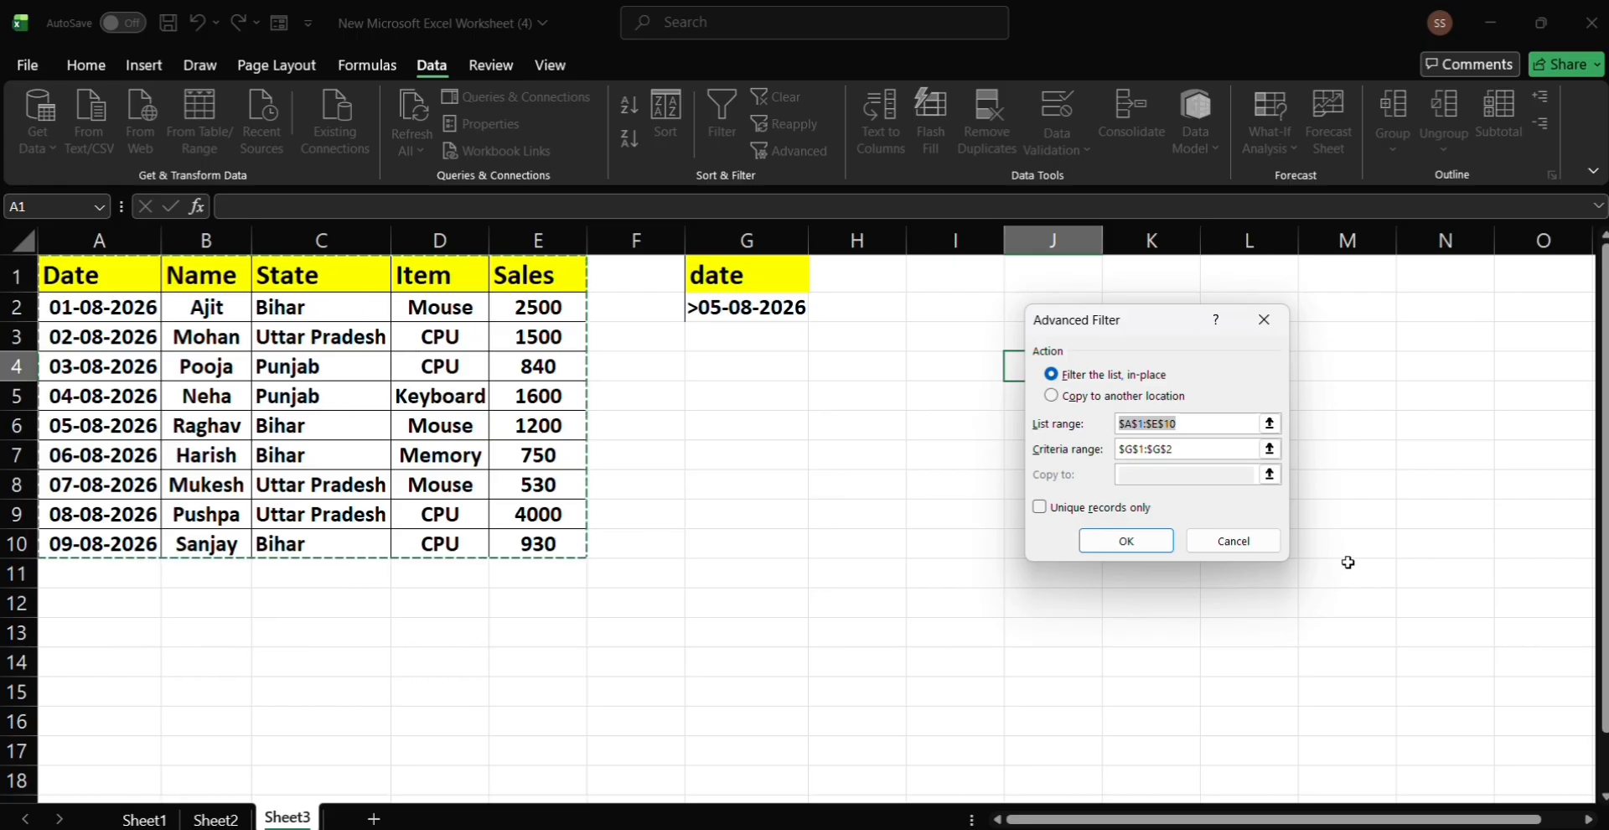
left_click(1212, 451)
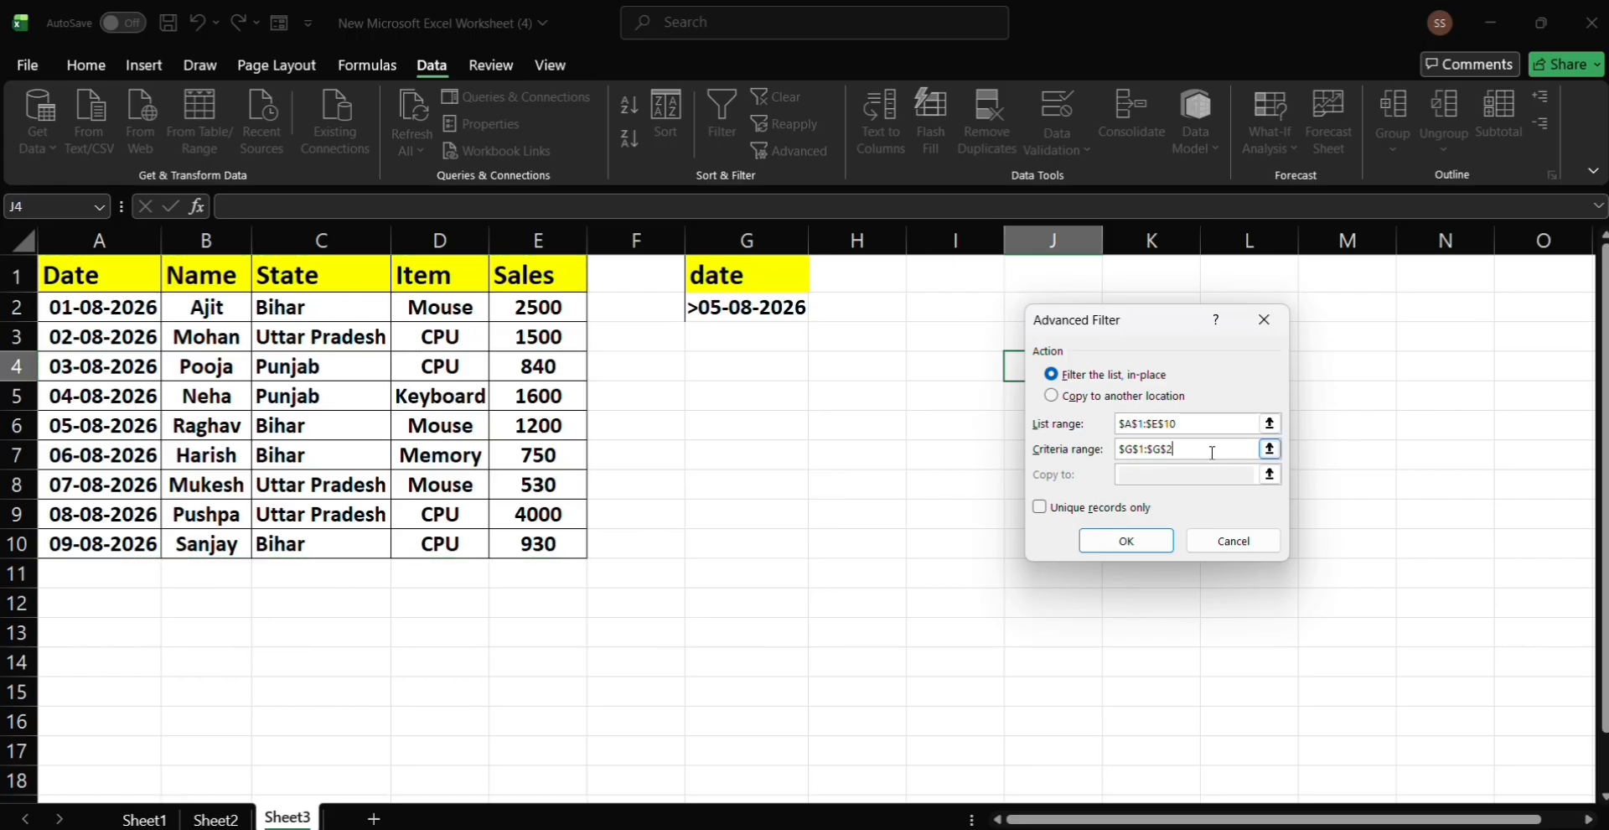
key("BackSpace")
key("BackSpace")
key("BackSpace")
key("BackSpace")
key("BackSpace")
key("BackSpace")
key("BackSpace")
key("BackSpace")
key("BackSpace")
left_click_drag(756, 269, 759, 302)
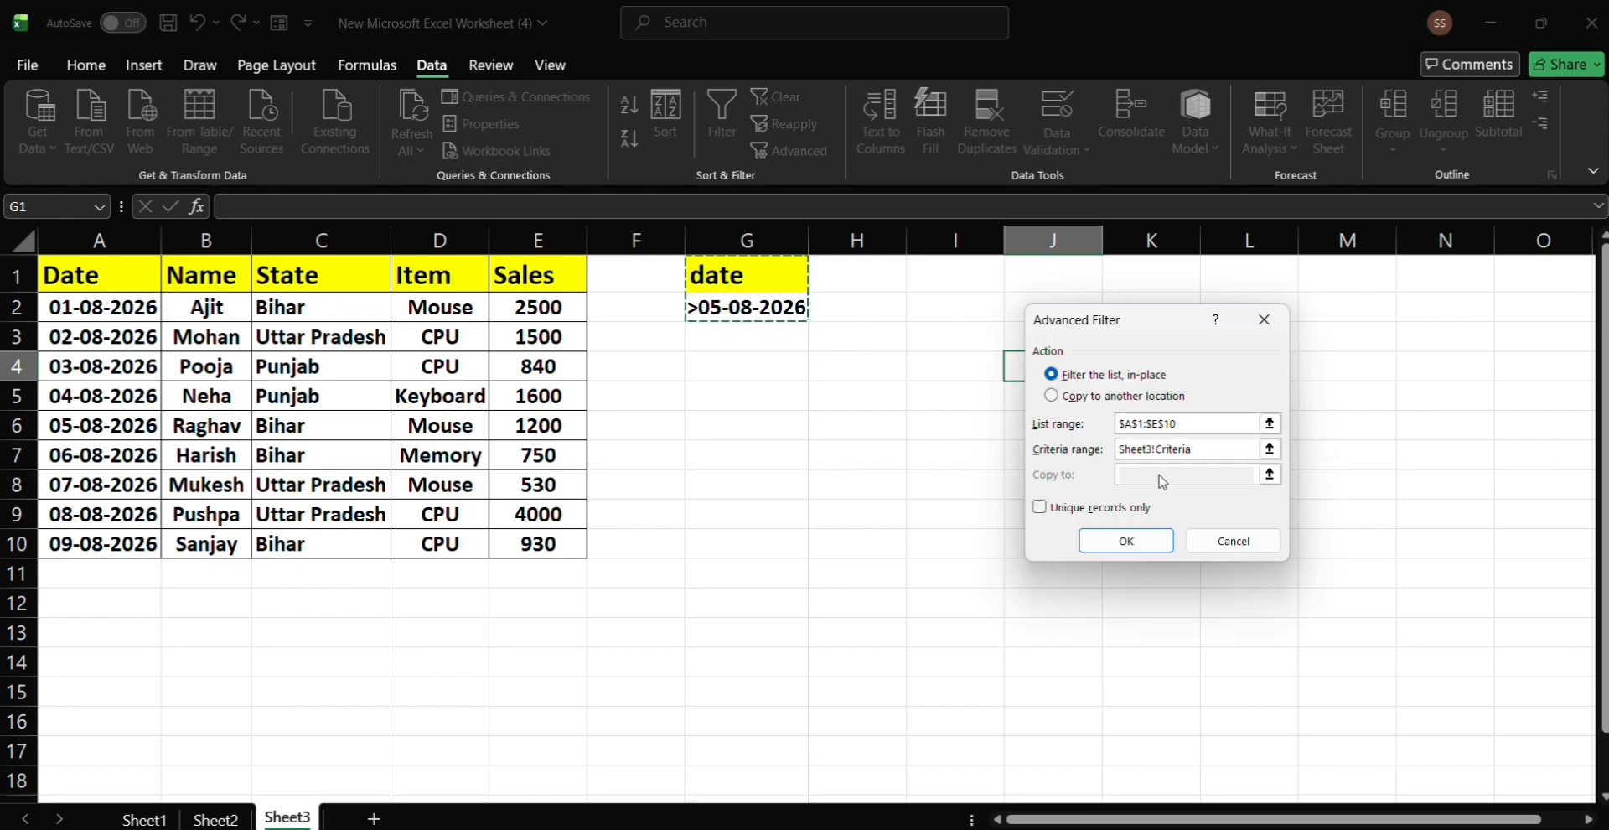
- Have the filtered records copied to another location starting at cell G5 and run the advanced filter
left_click(1045, 395)
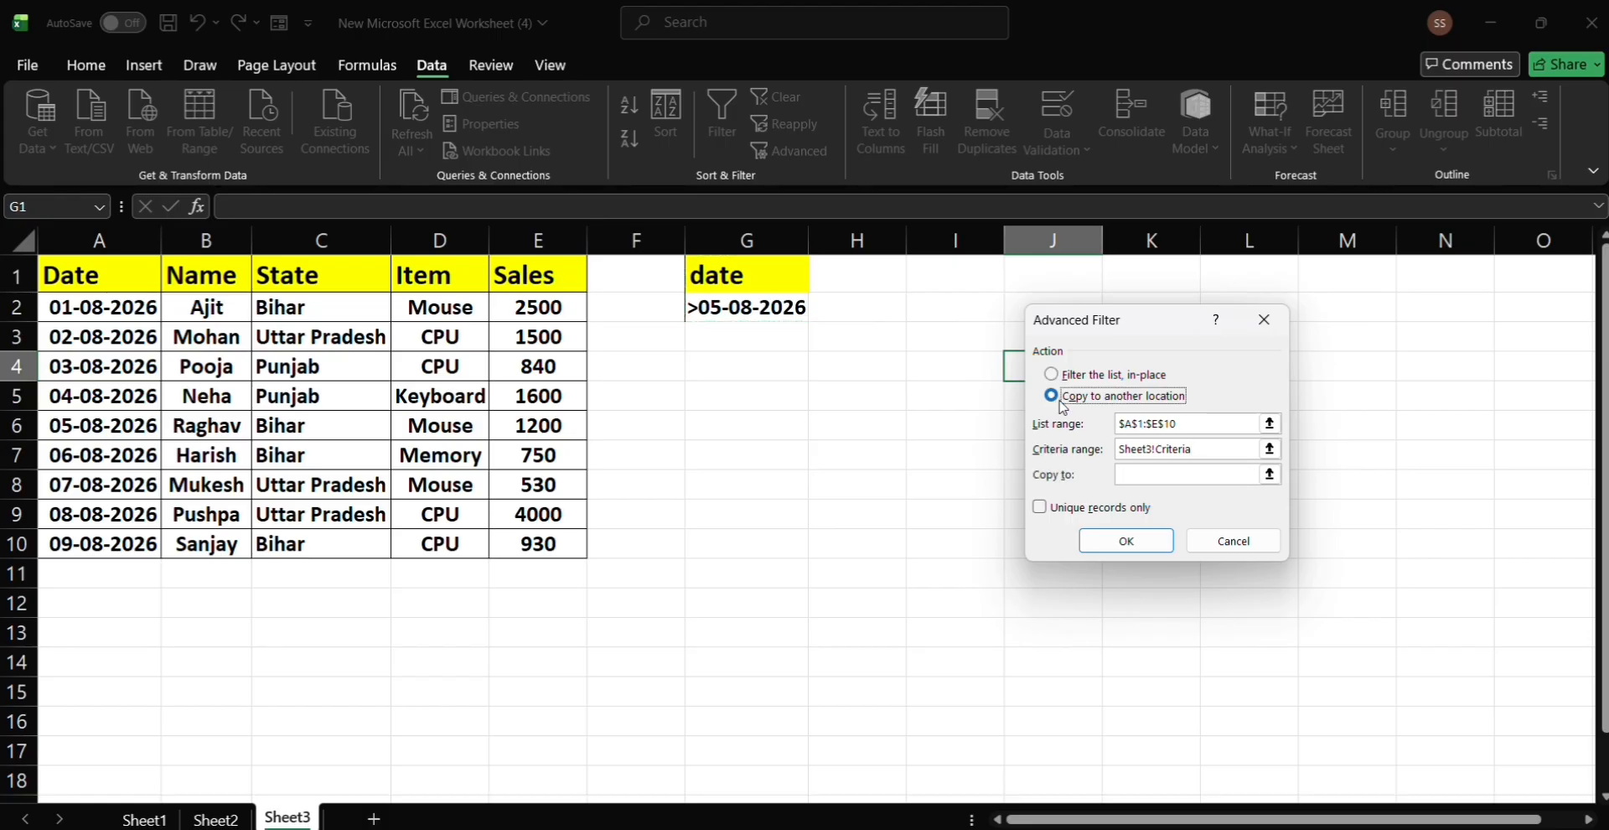
left_click(1151, 474)
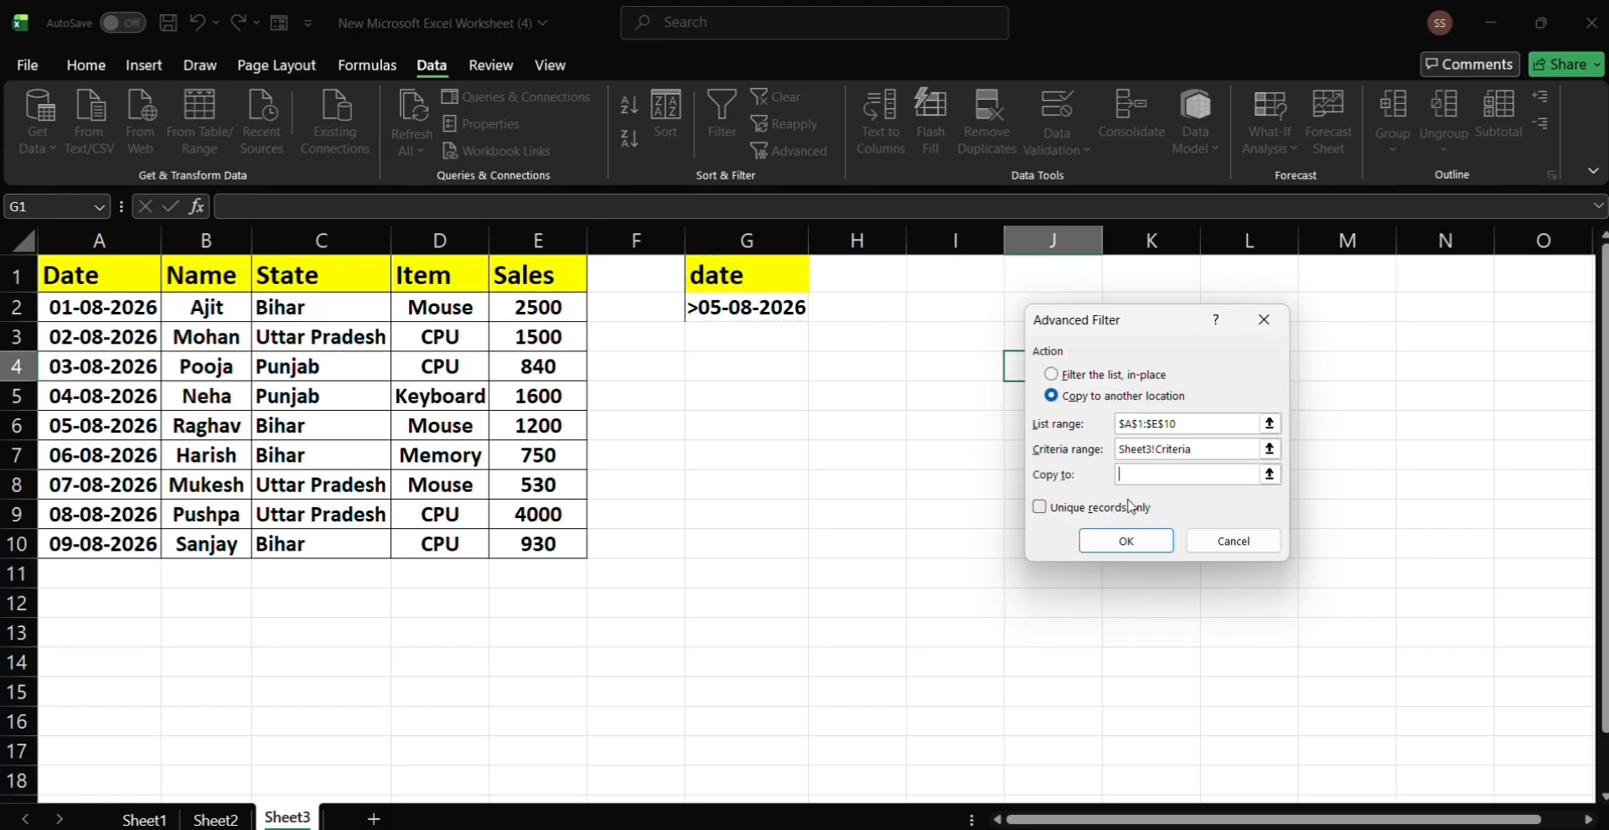
left_click(761, 403)
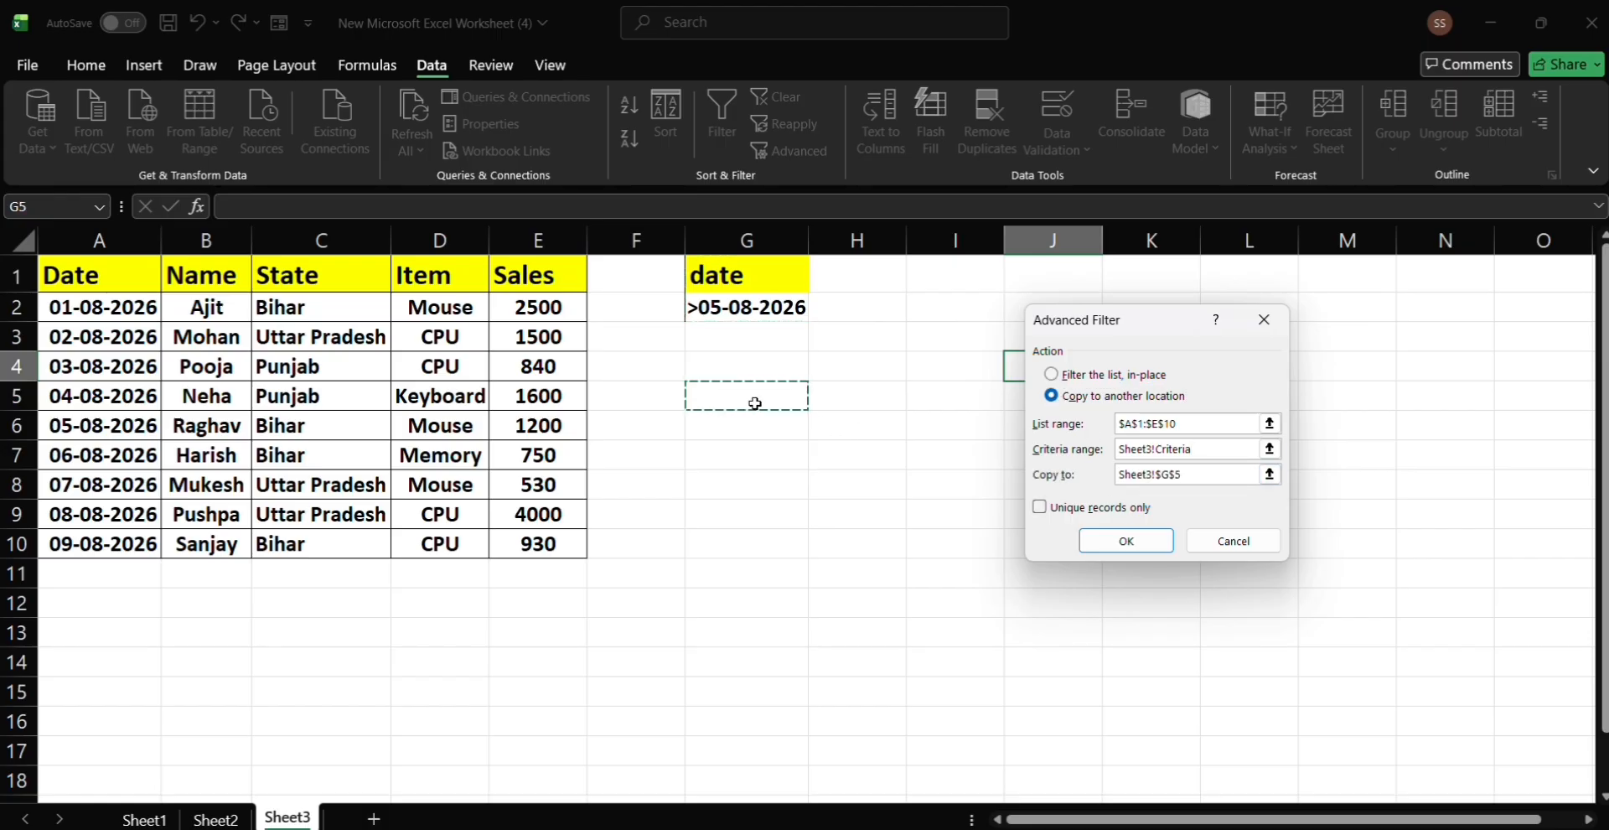
left_click(1120, 540)
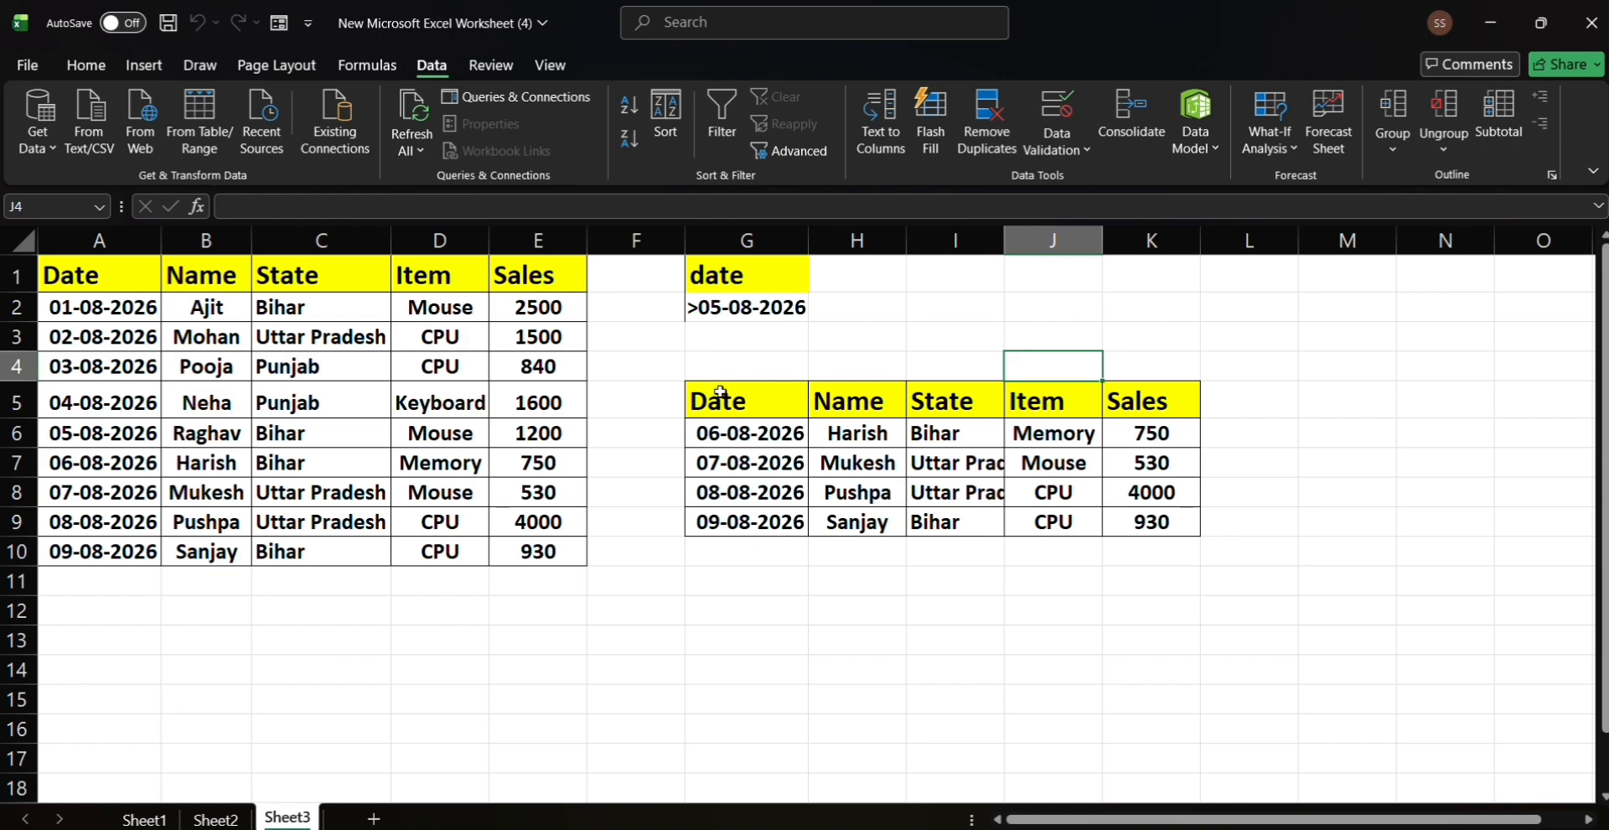
- Delete the extracted table in G5:K9, shifting cells left
left_click_drag(720, 392, 1136, 515)
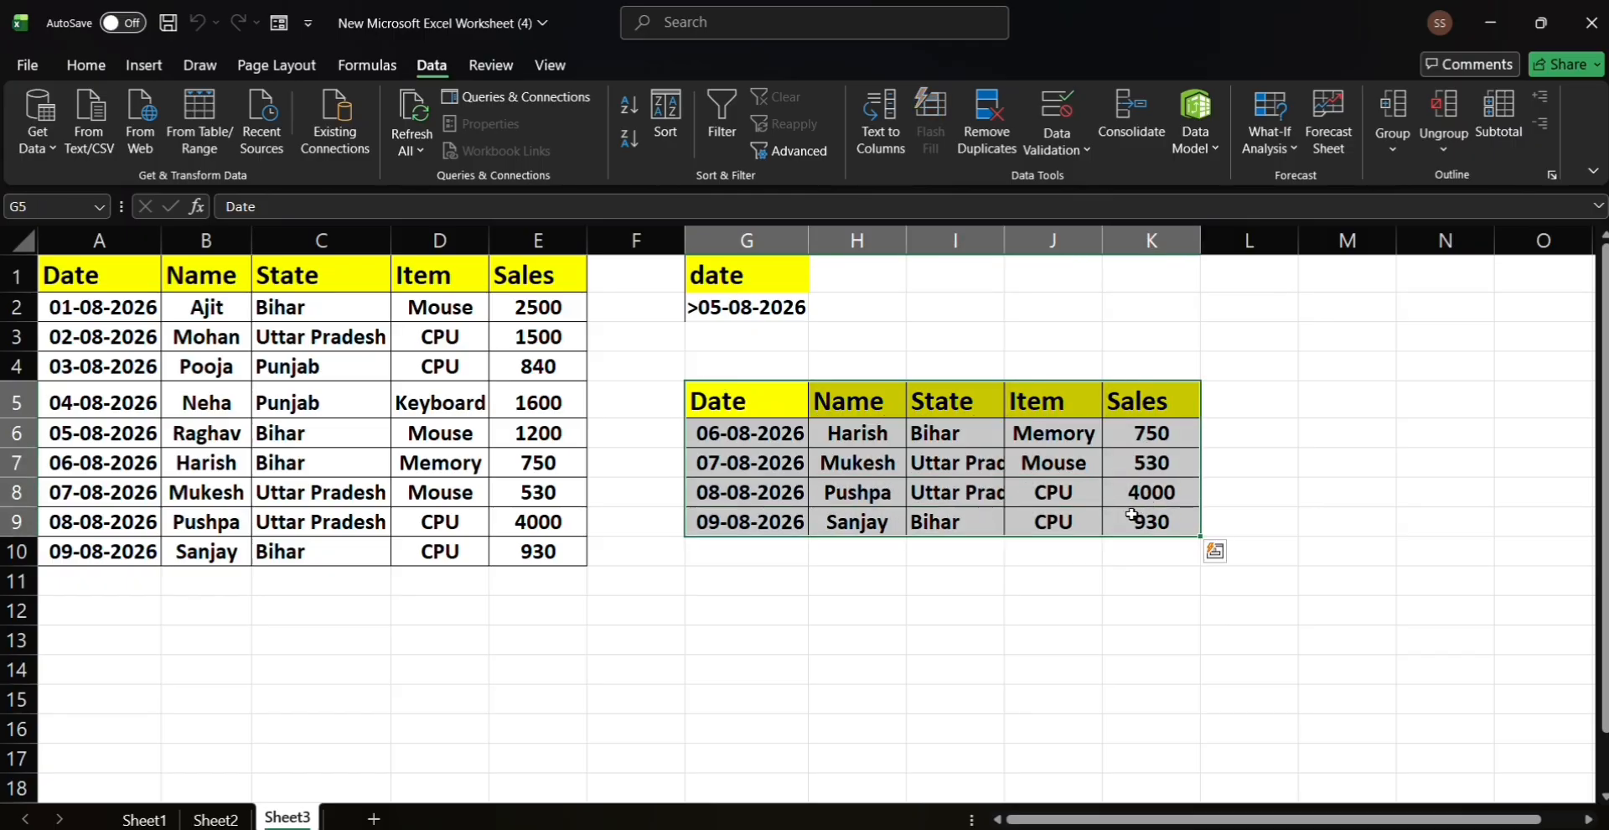
right_click(1131, 515)
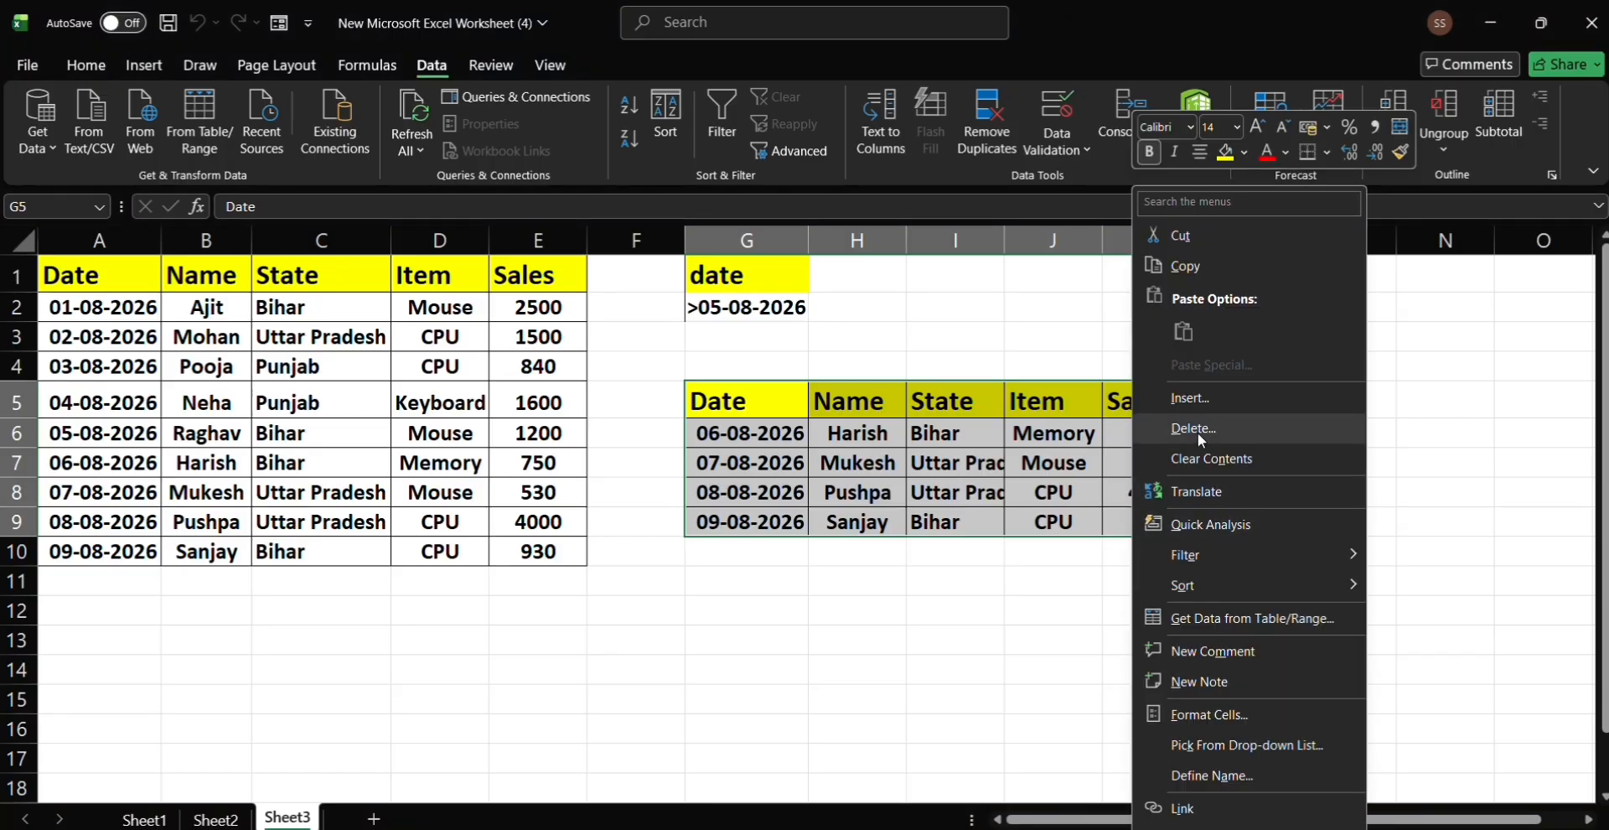
left_click(1198, 433)
left_click(1159, 518)
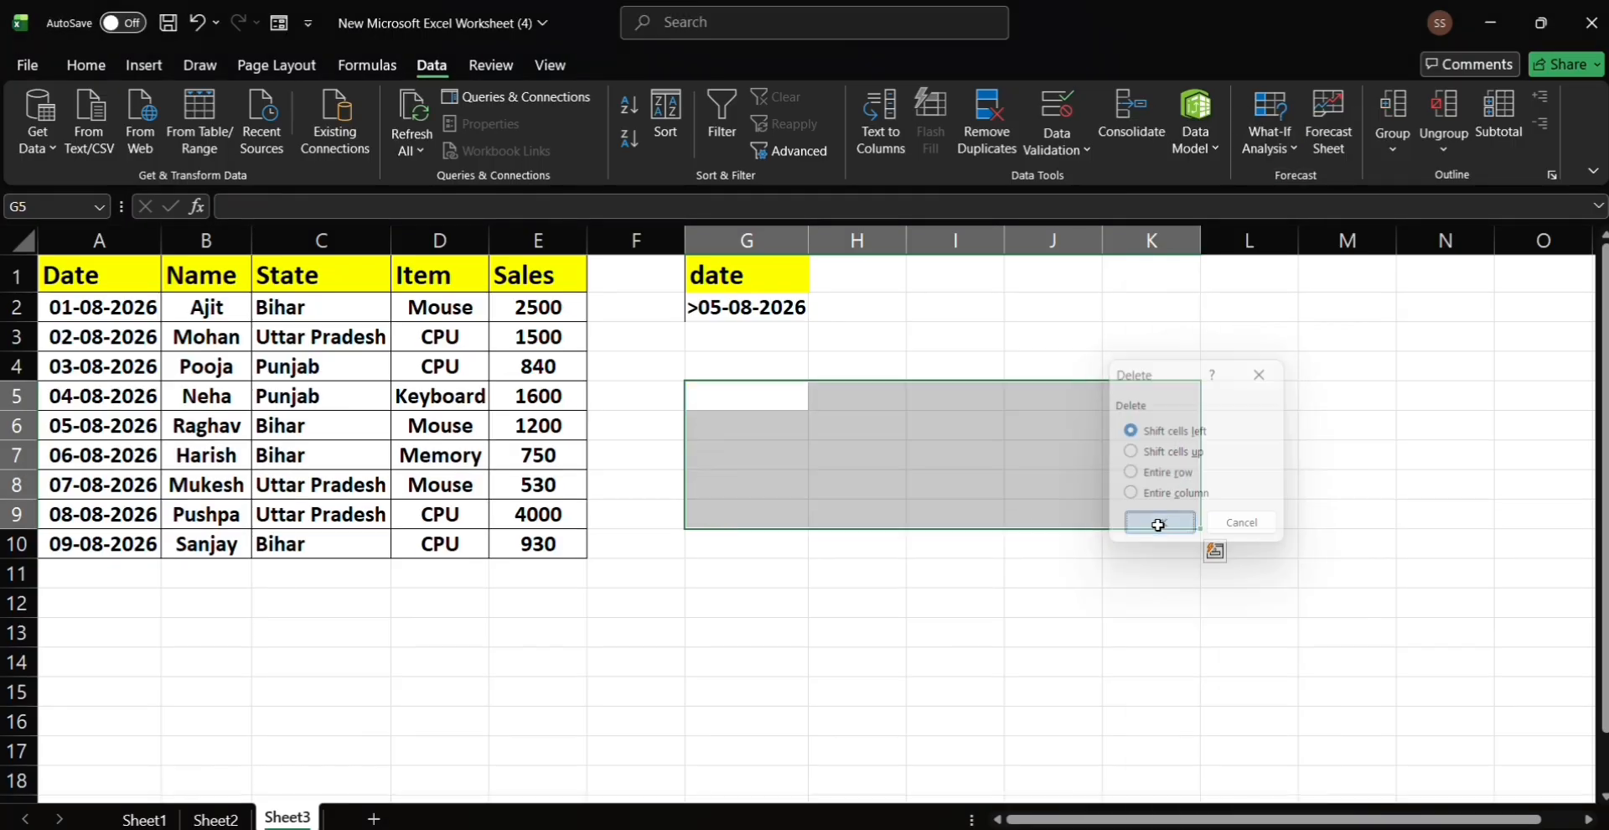
- Change the date condition in G2 to <05-08-2026
double_click(698, 307)
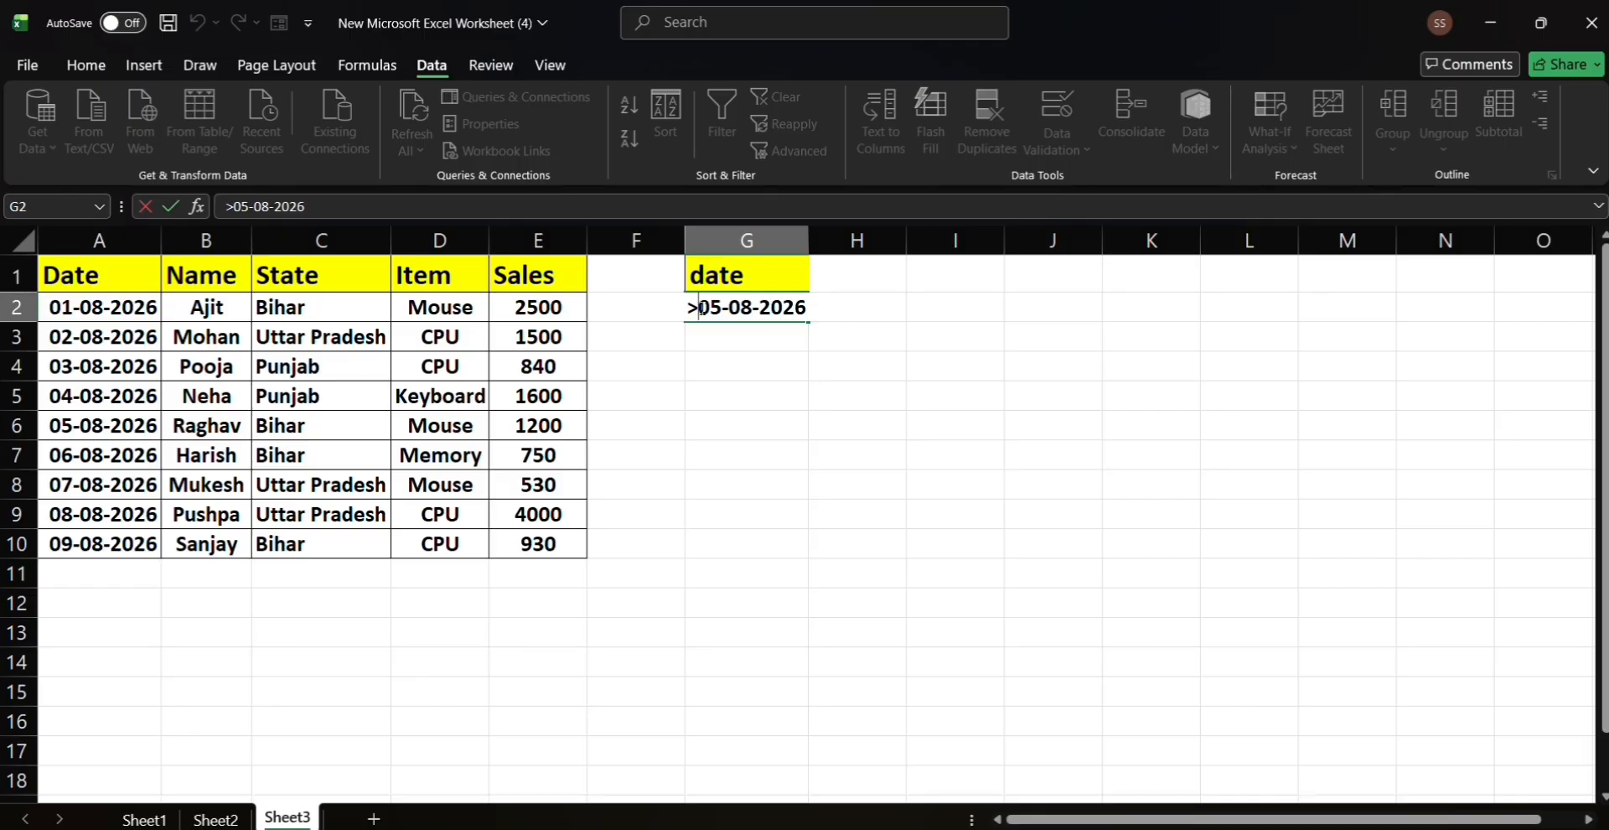
key("BackSpace")
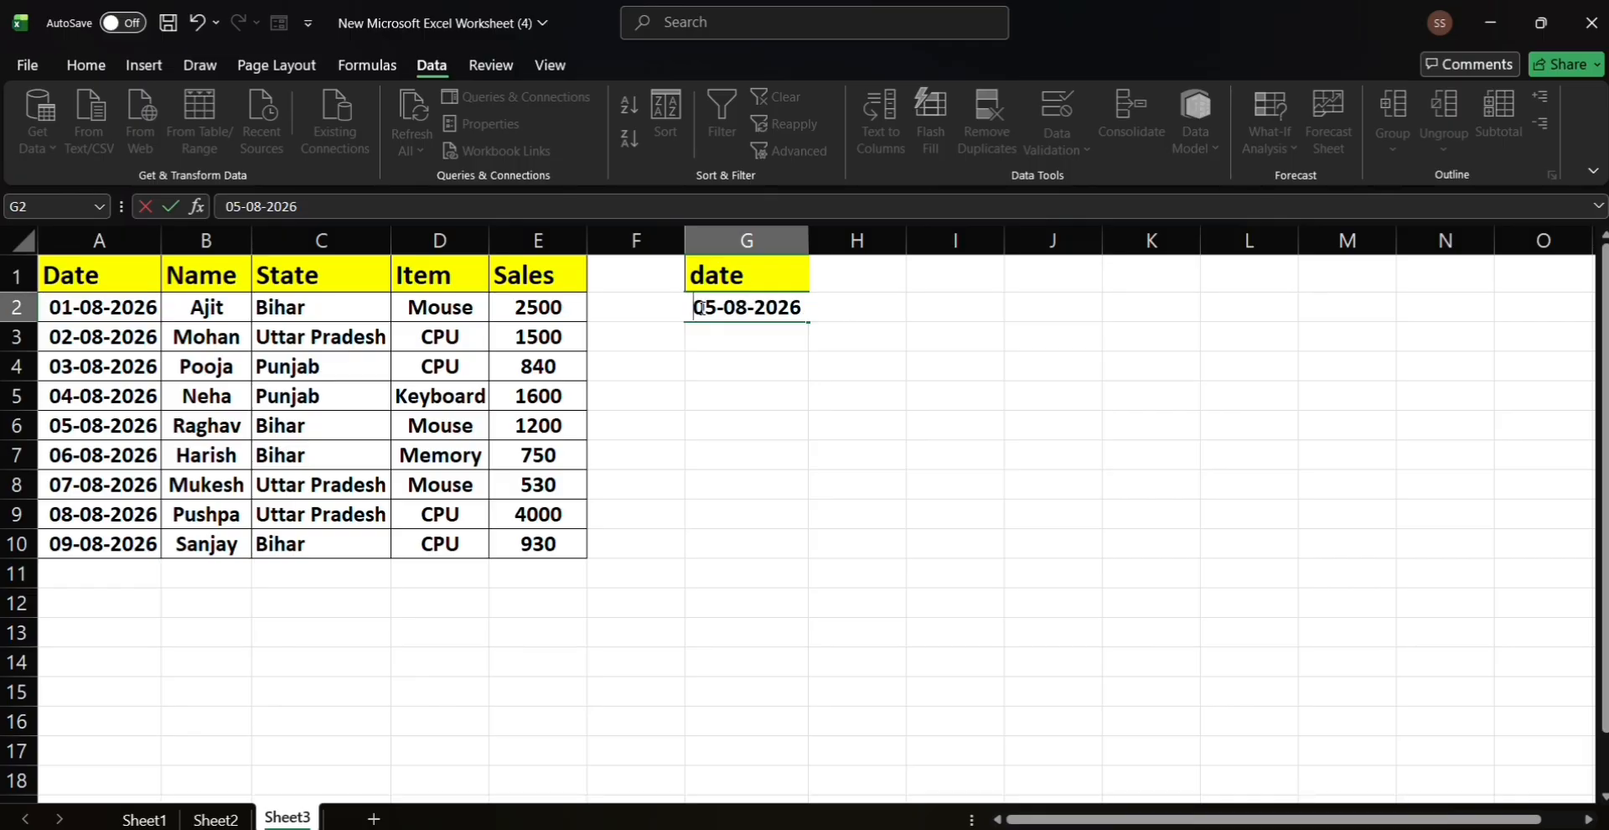
type("<")
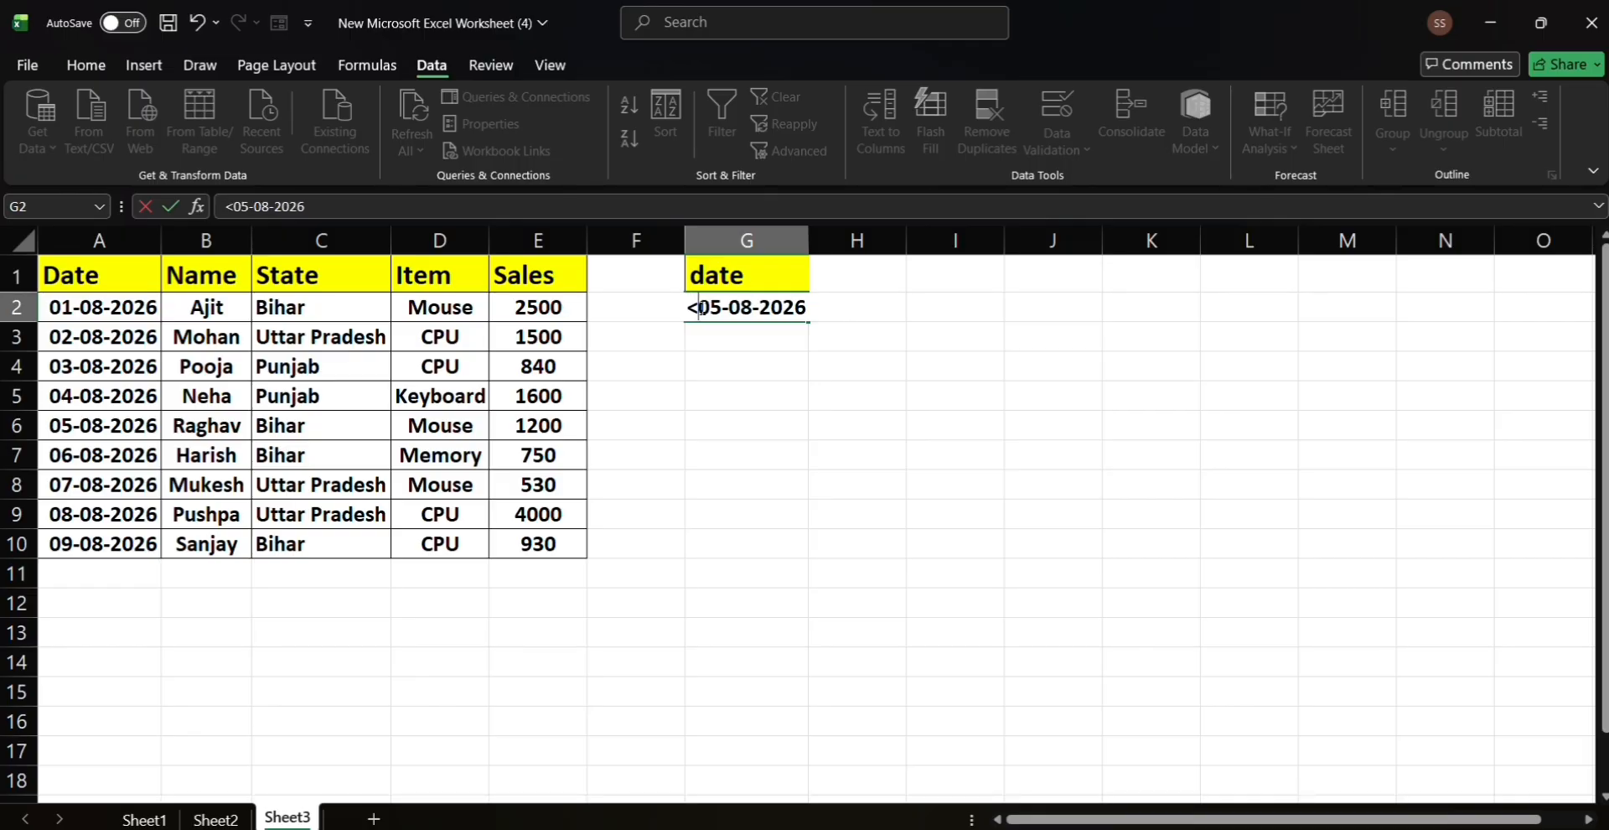
left_click(753, 363)
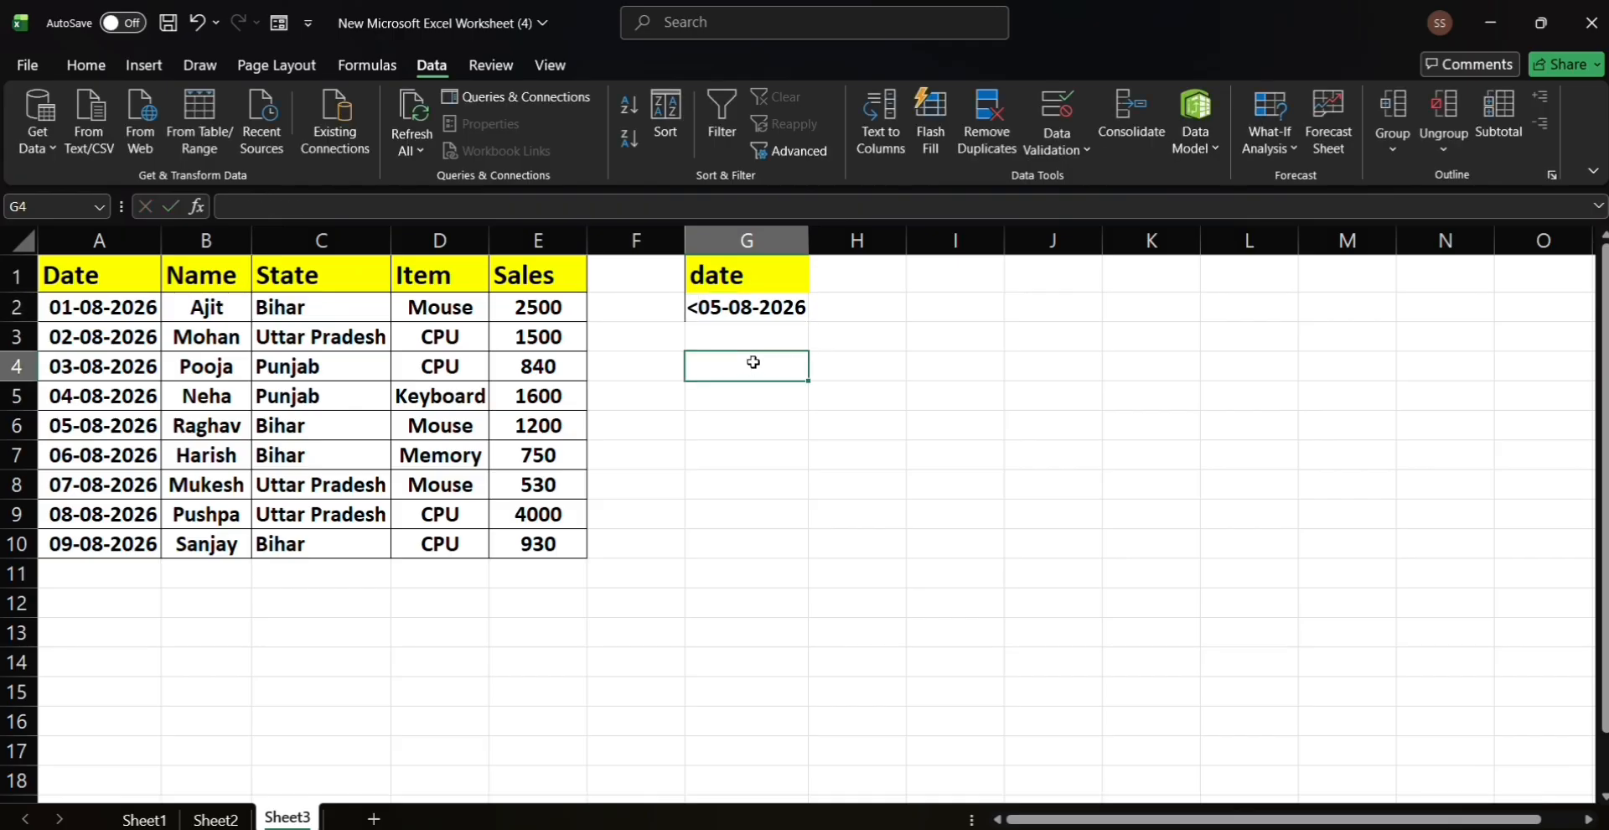
- Start an Advanced Filter on A1:E10 and reselect G1:G2 with the <05-08-2026 date condition as the criteria range
left_click(700, 36)
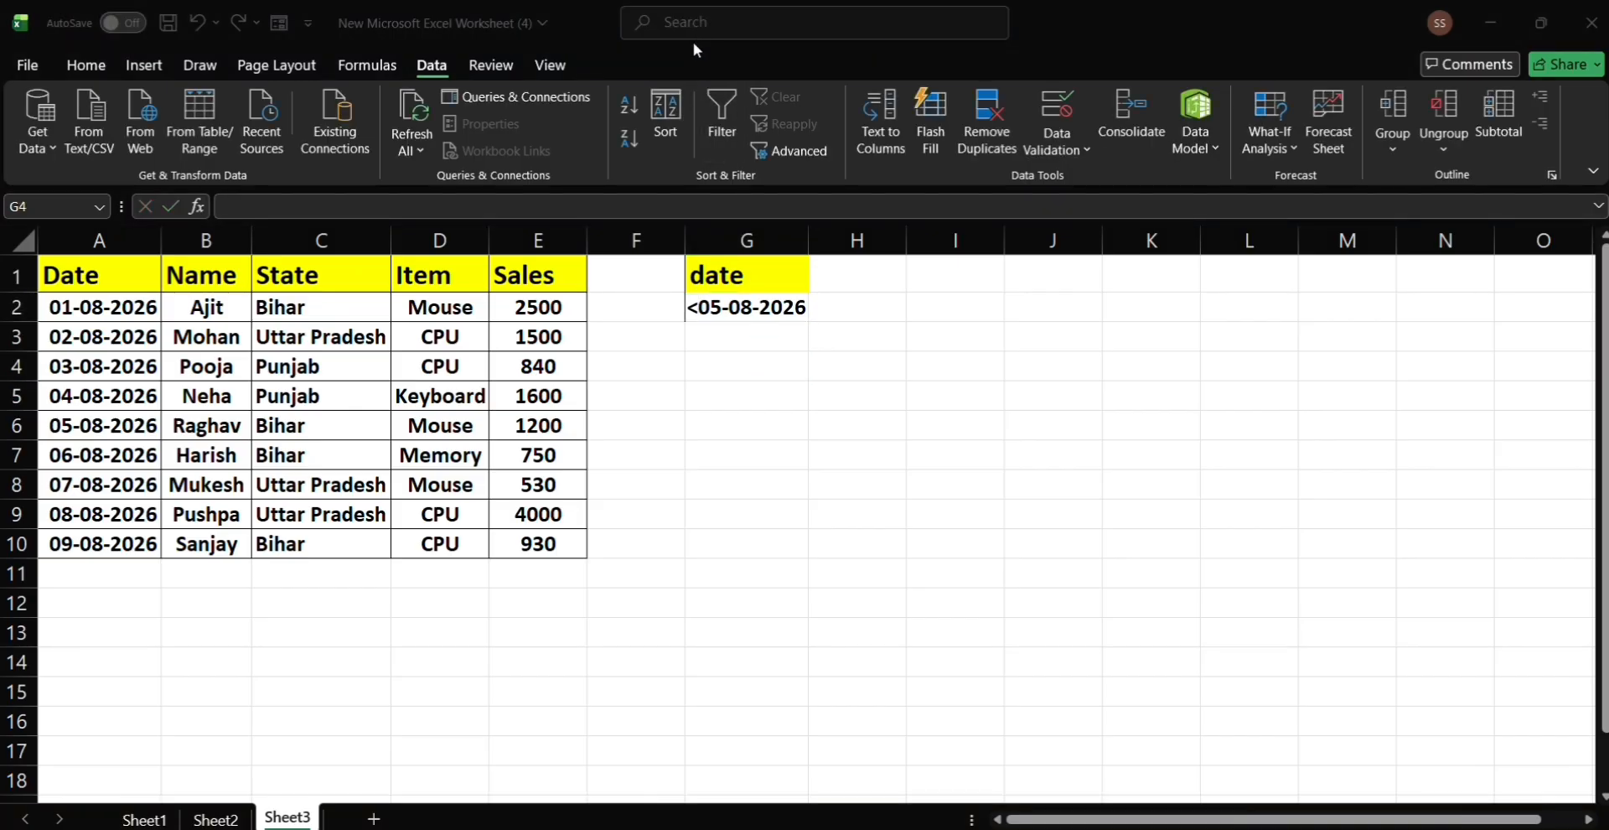
left_click(790, 148)
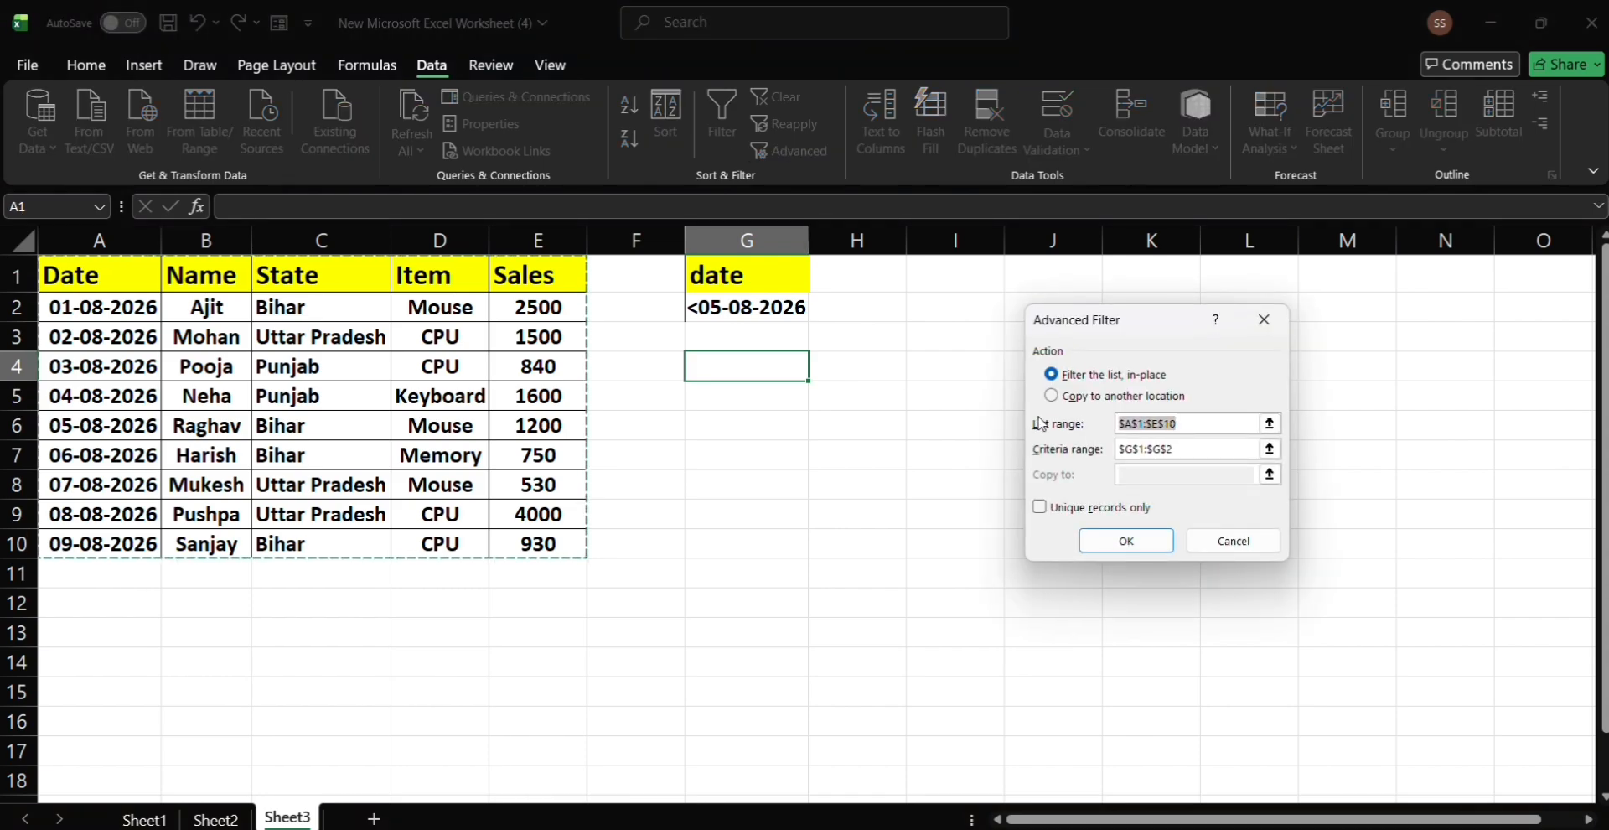
left_click(1197, 452)
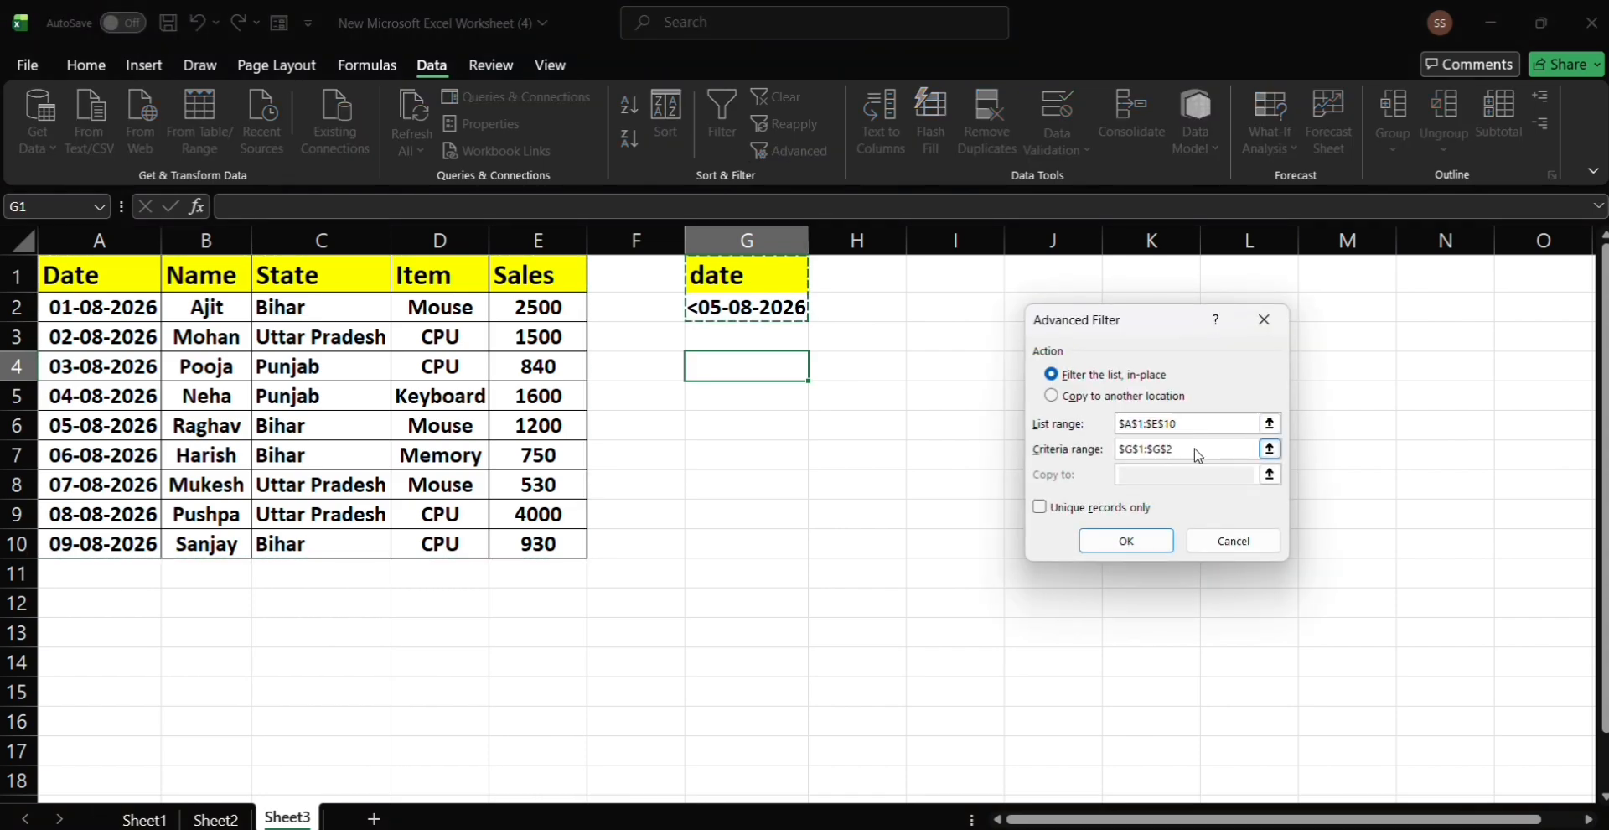
left_click(1194, 450)
key("BackSpace")
key("BackSpace")
key("BackSpace")
key("BackSpace")
key("BackSpace")
key("BackSpace")
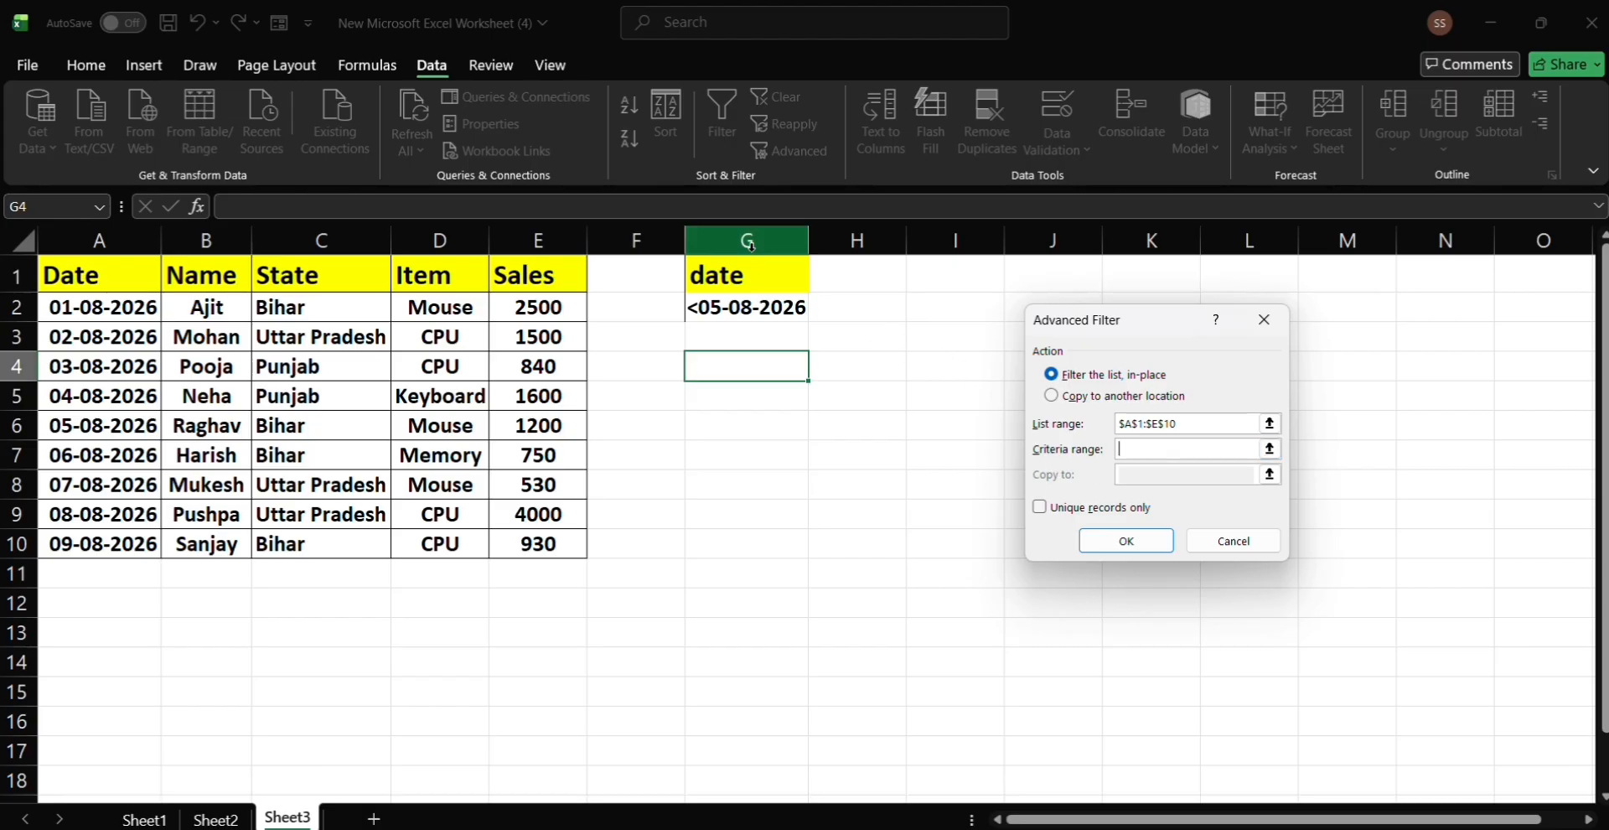
left_click_drag(761, 273, 779, 312)
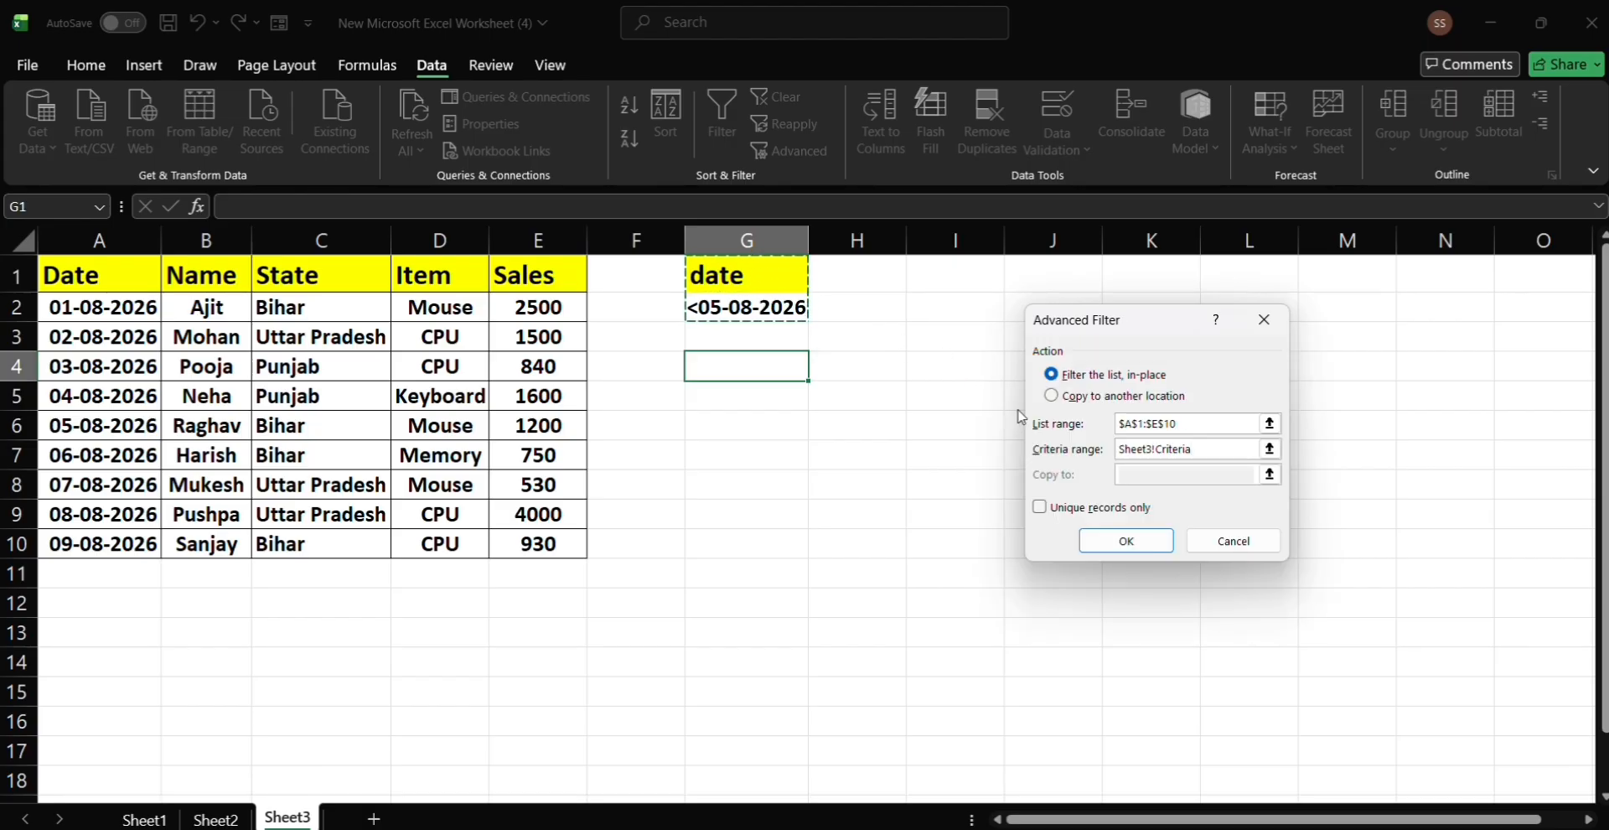
- Have the filtered records copied to another location starting at cell G4 and run the advanced filter
left_click(1051, 395)
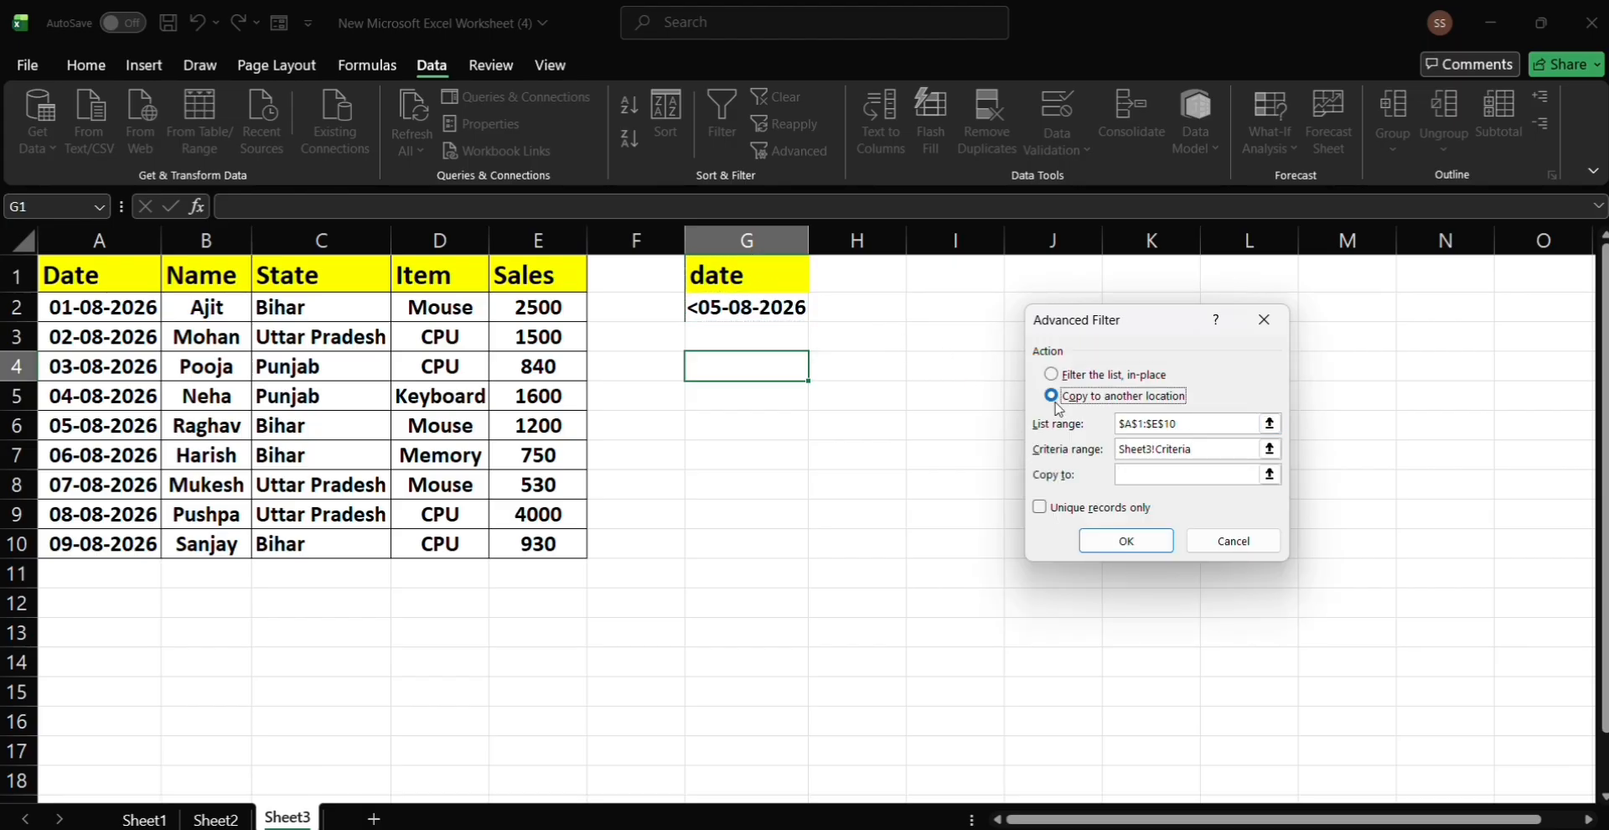
left_click(1146, 472)
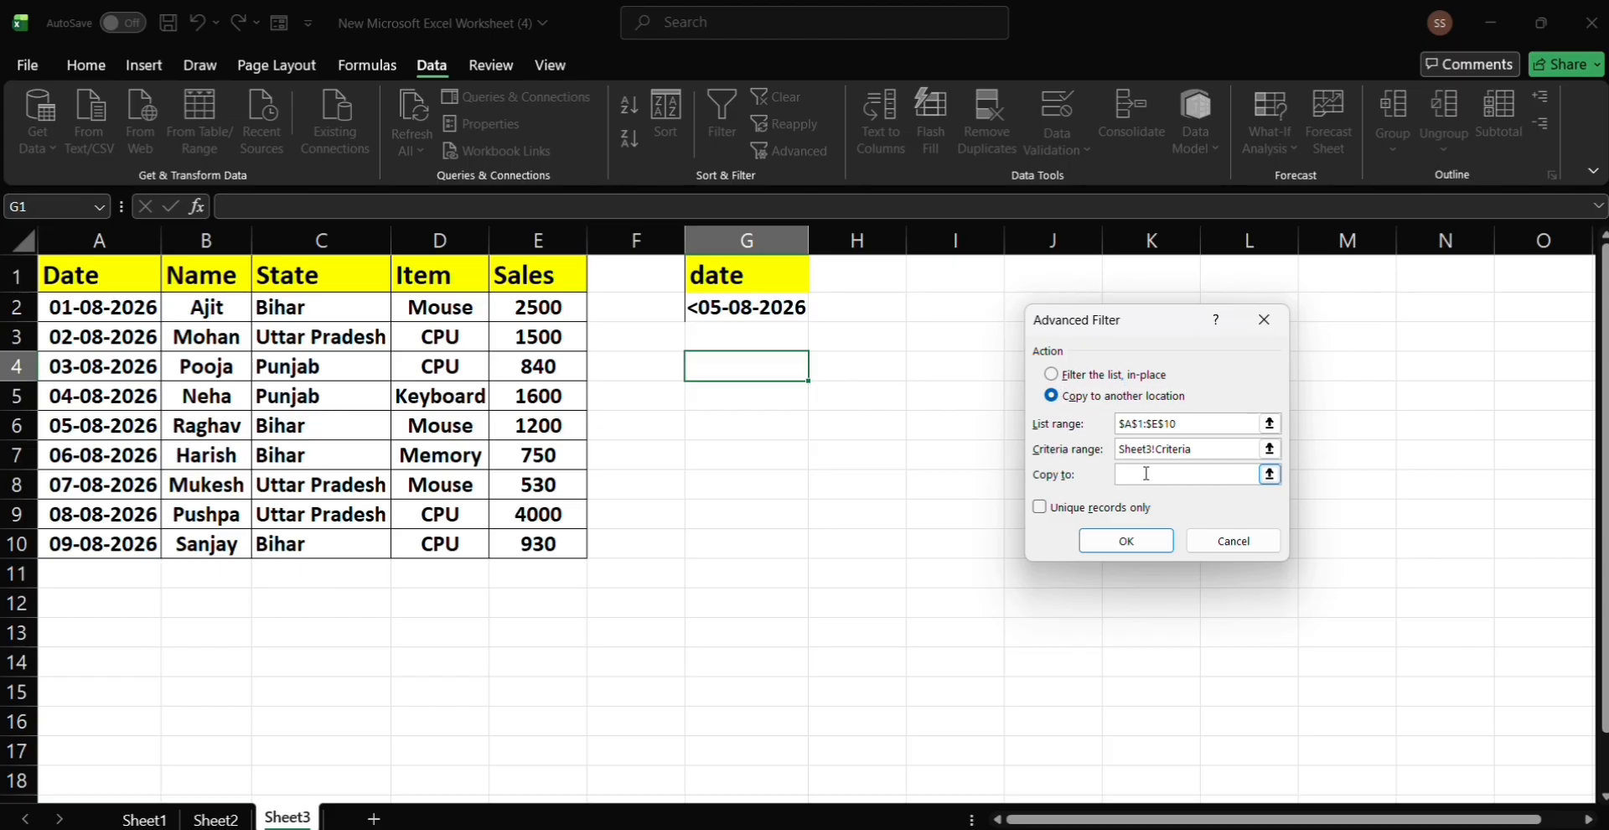
left_click(787, 365)
left_click(1127, 540)
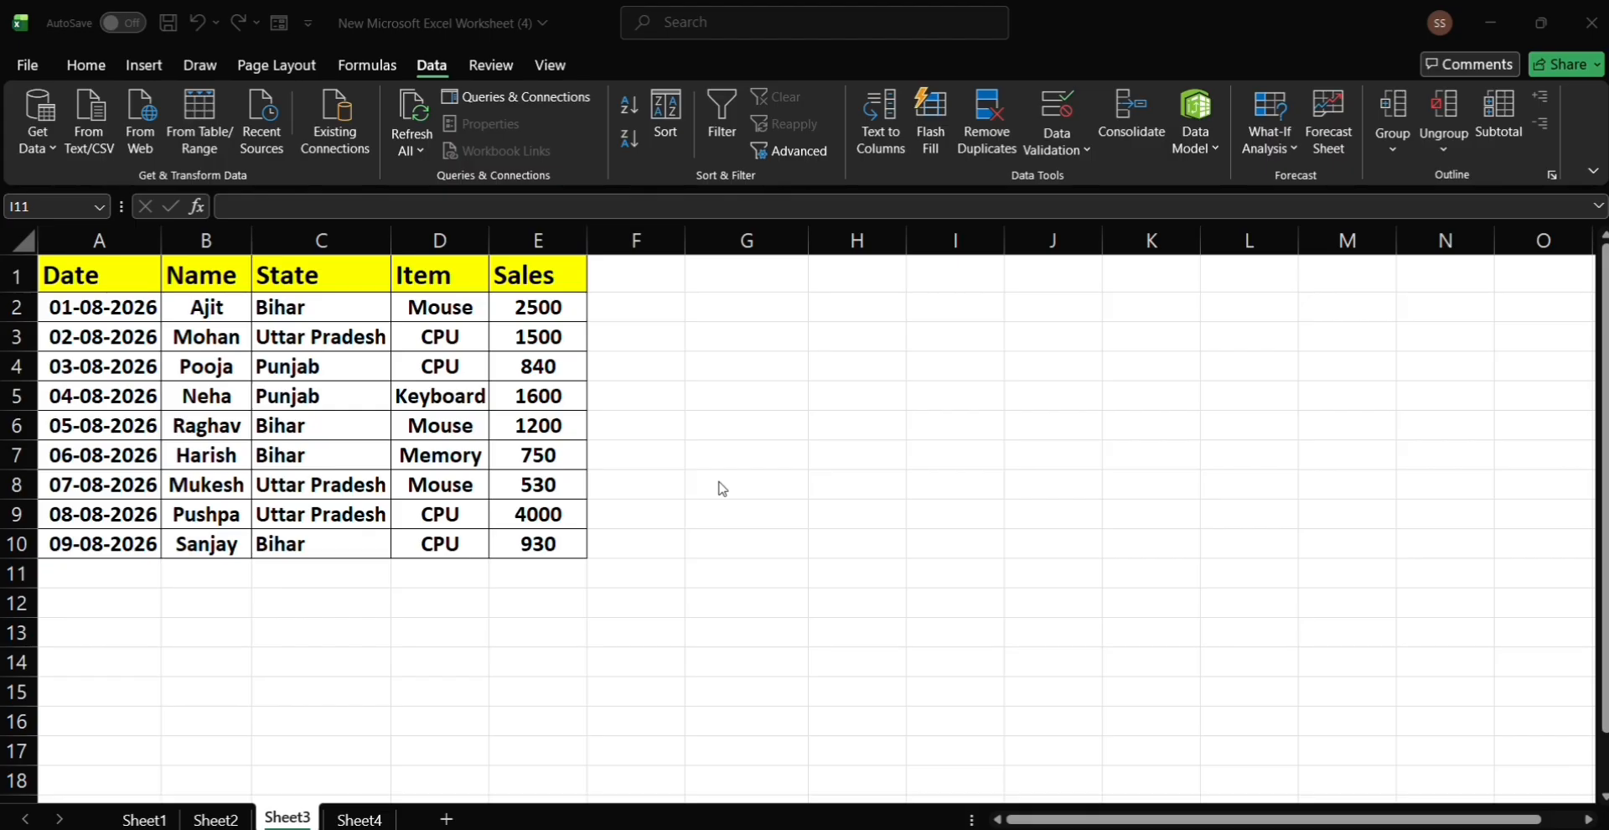
- View the blank Sheet4, return to the sales table on Sheet3, and look at the Advanced Filter settings without applying them
left_click(369, 818)
left_click(368, 820)
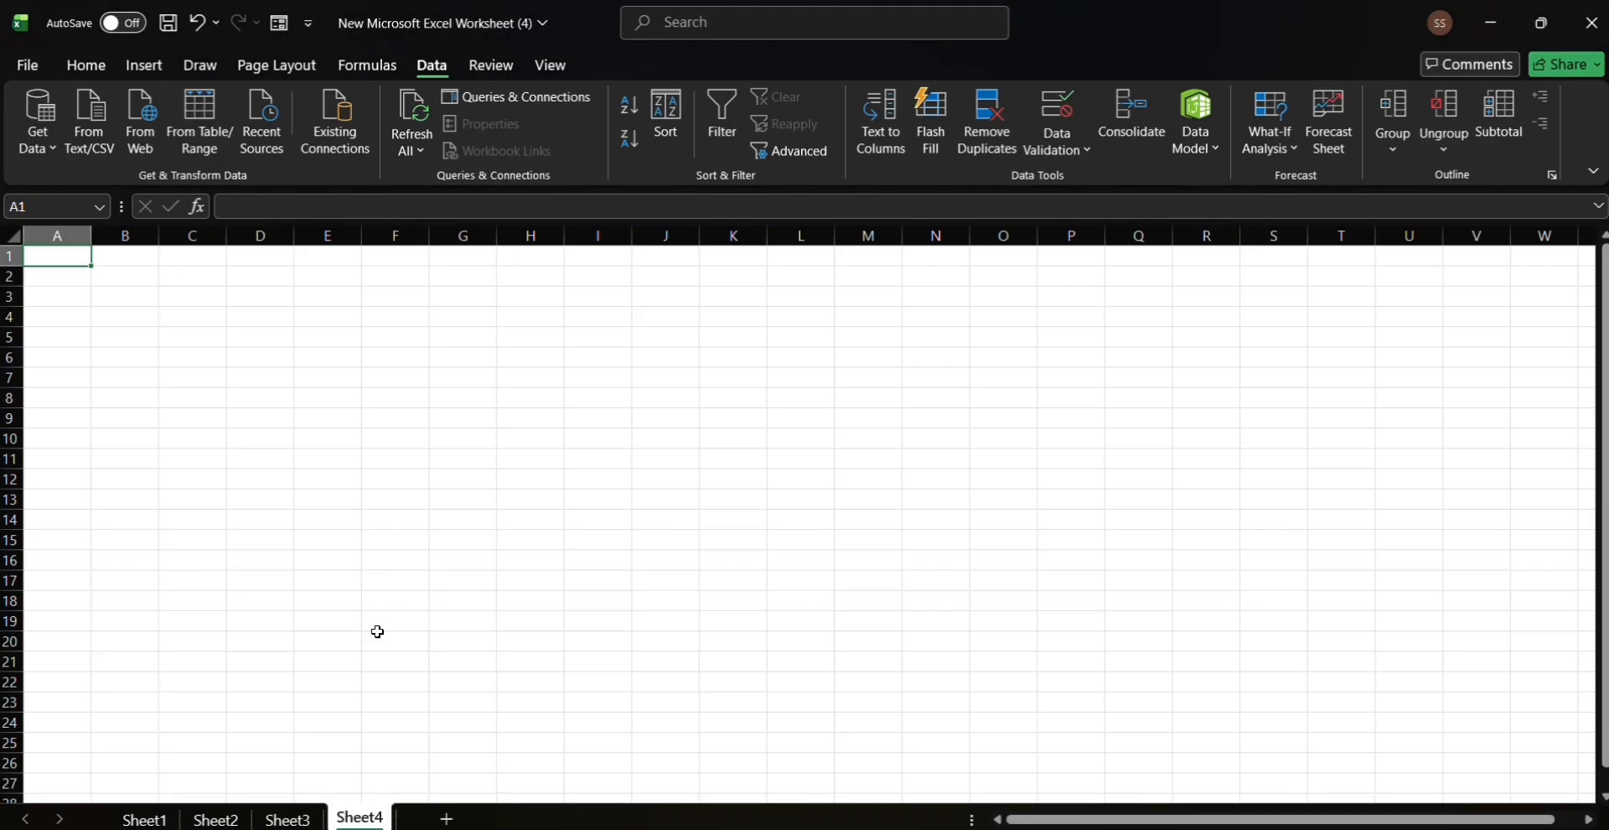
left_click(289, 820)
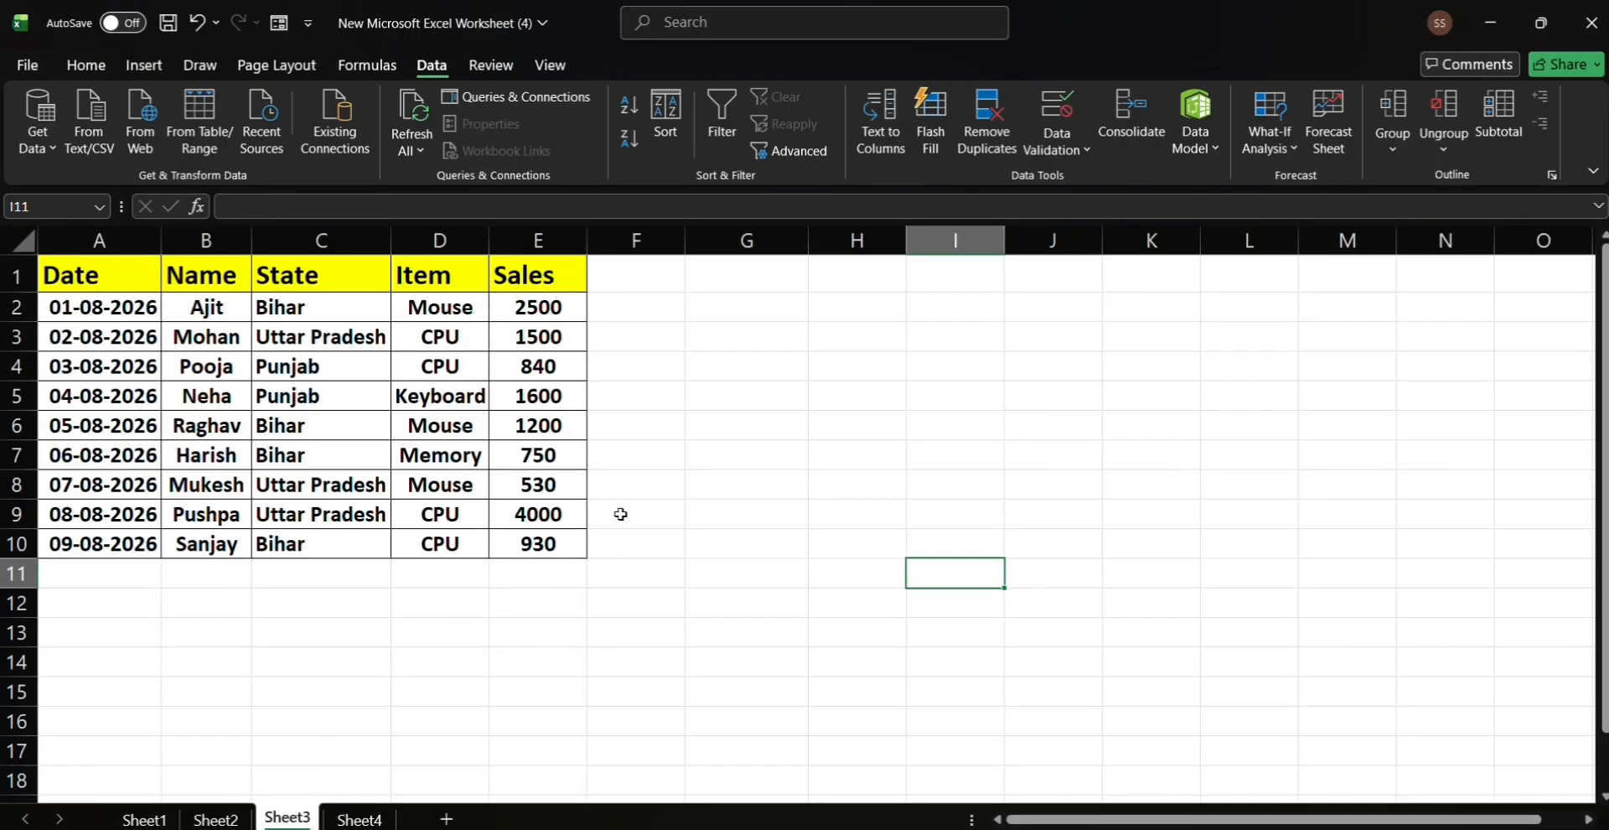
left_click(812, 148)
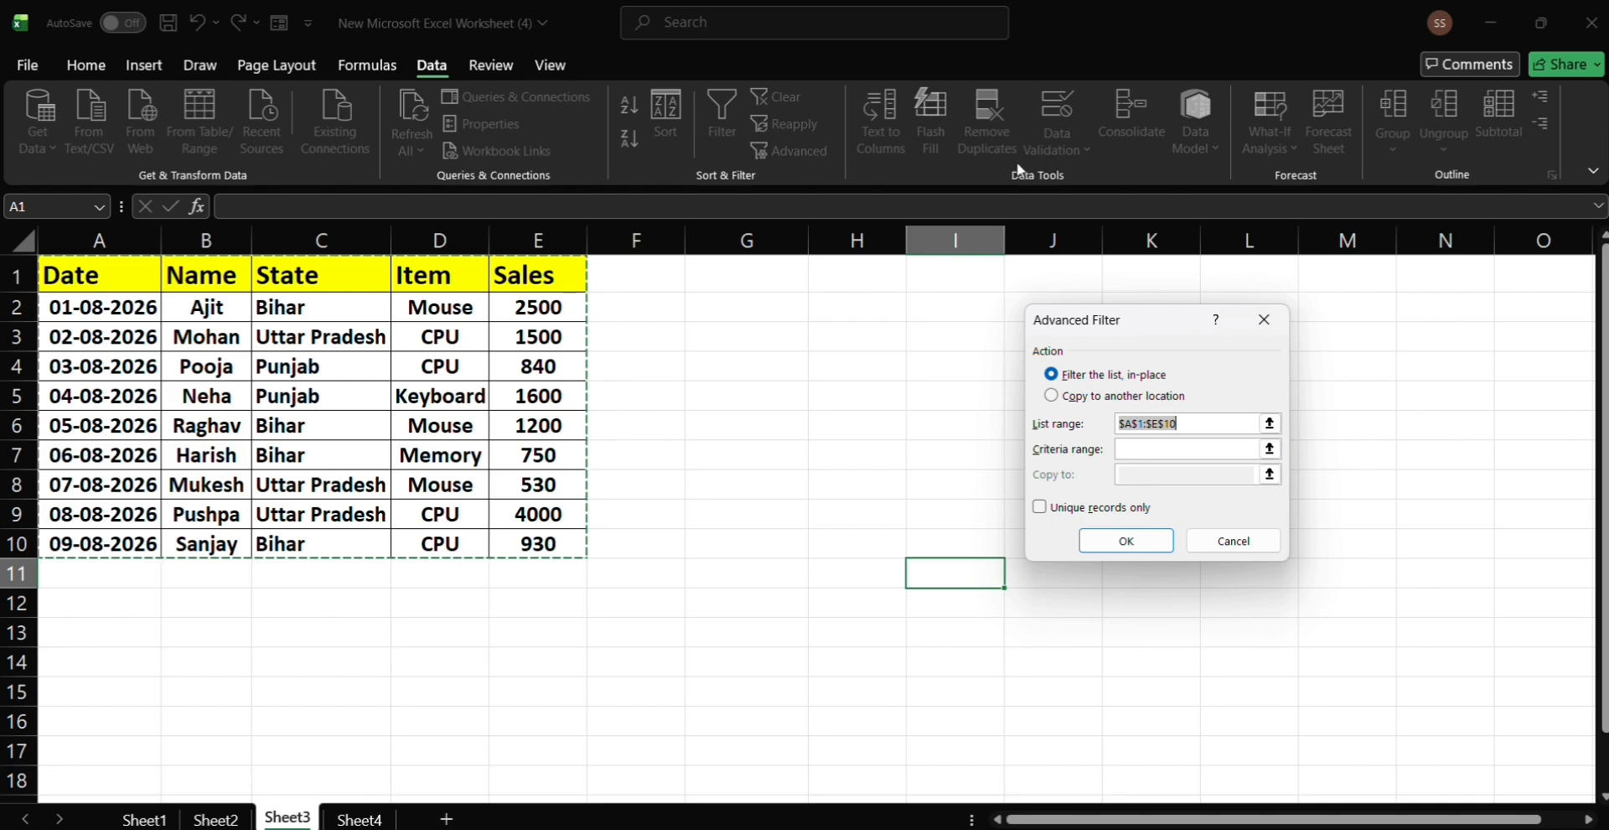
left_click(1264, 320)
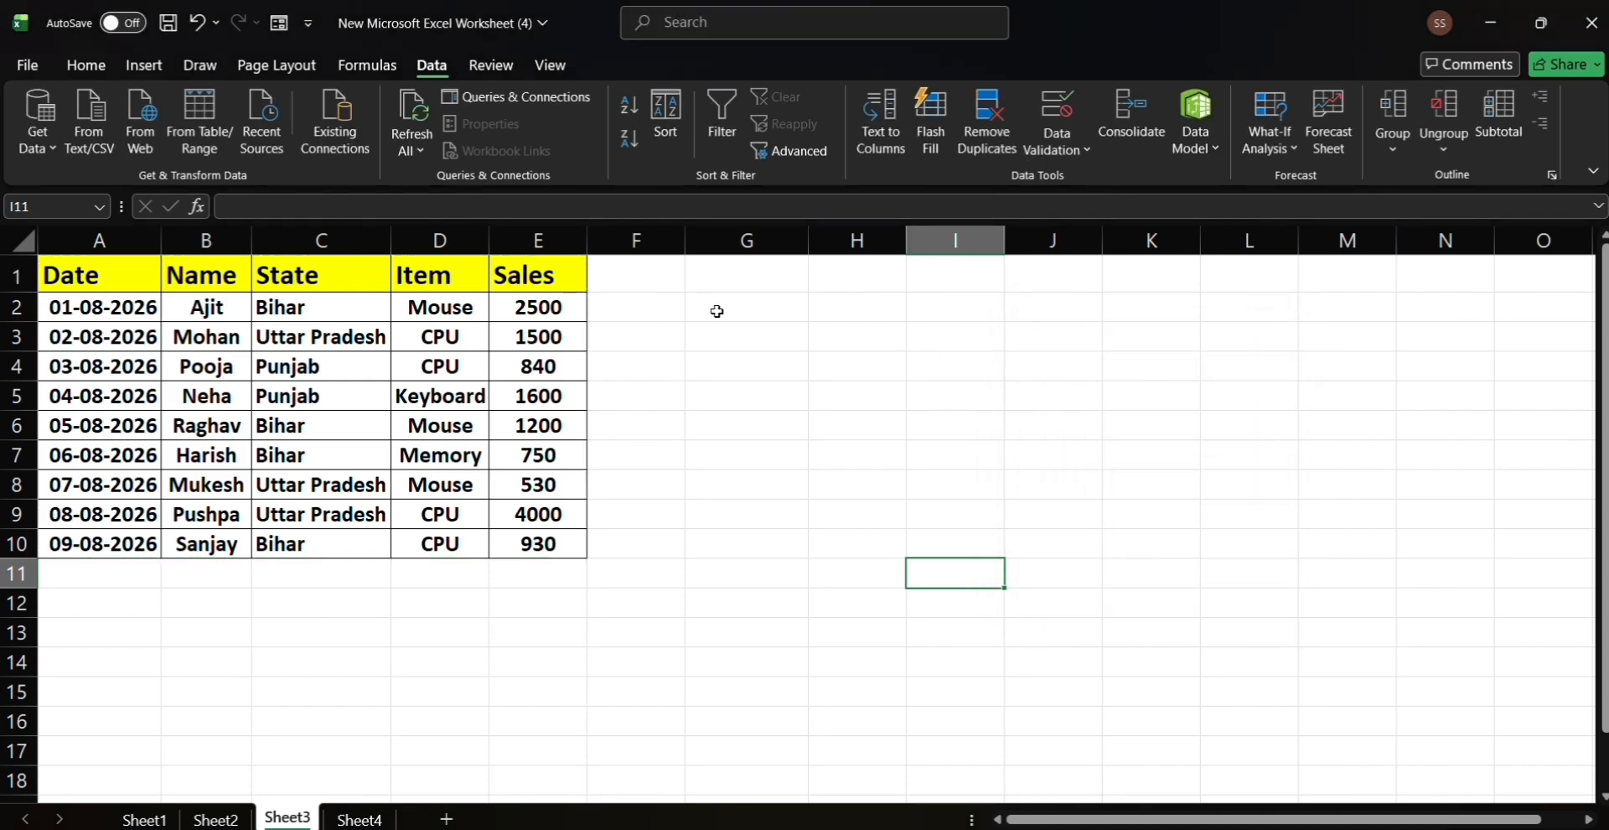
- Enter an advanced filter criterion on Sheet3 with the header item in G1 and cpu in G2
left_click(722, 307)
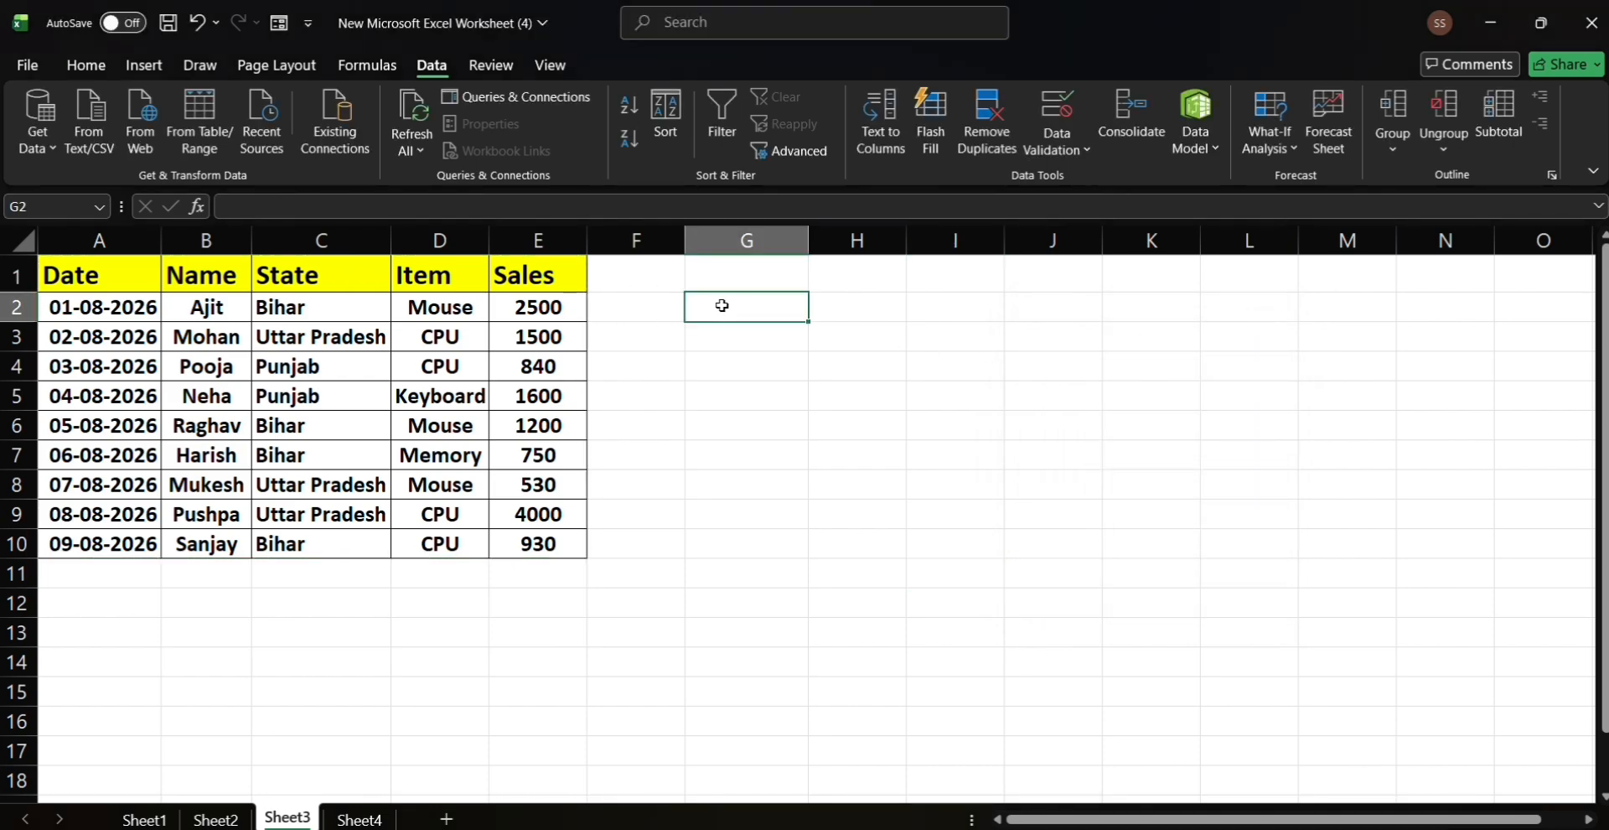
left_click(726, 274)
type("i")
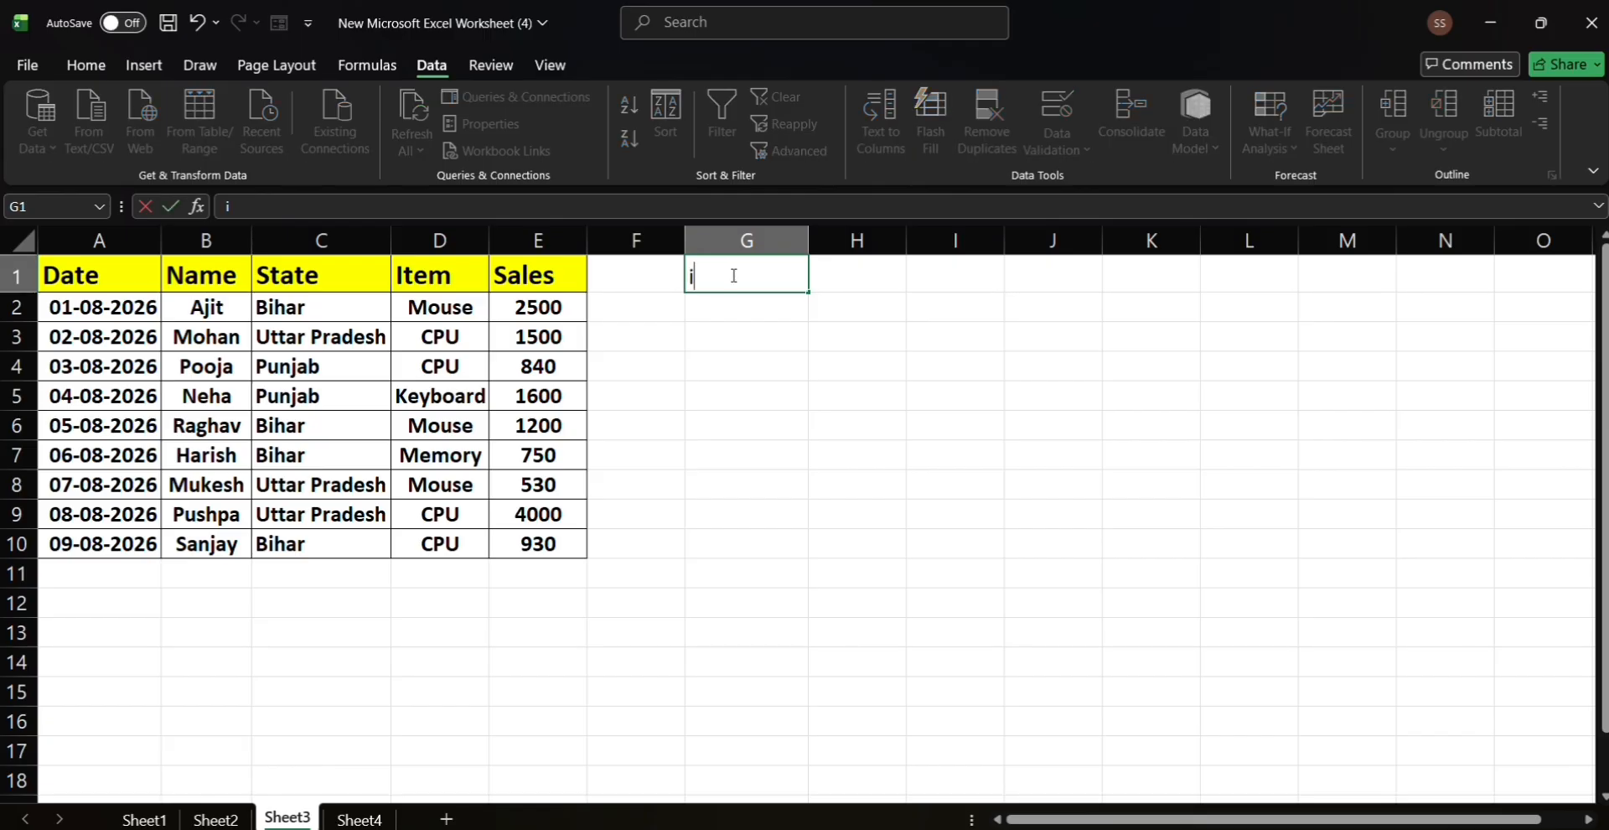
type("tem")
key("Return")
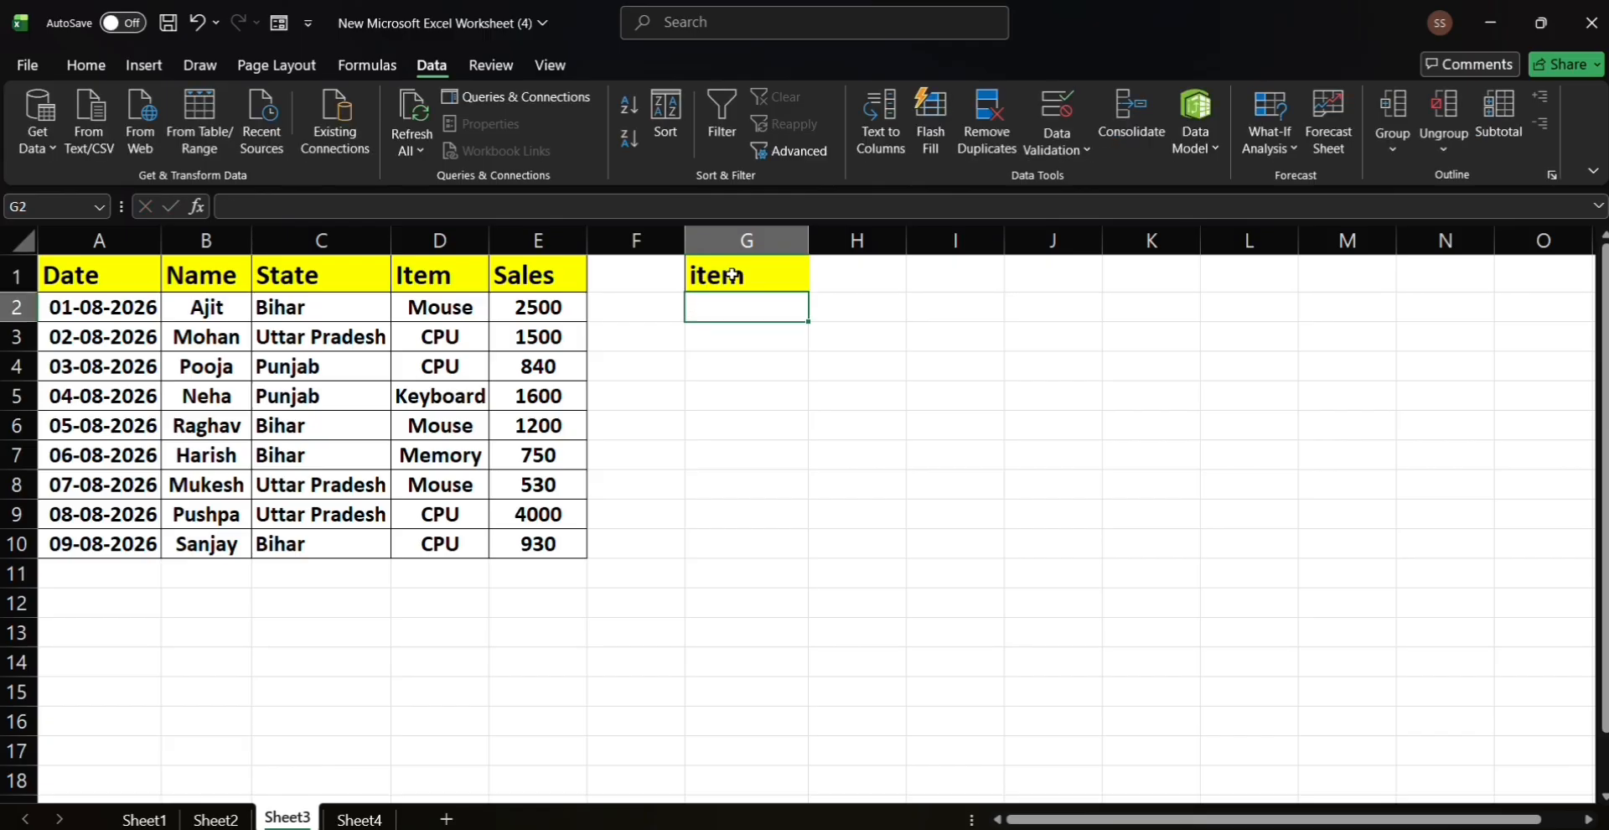
type("co")
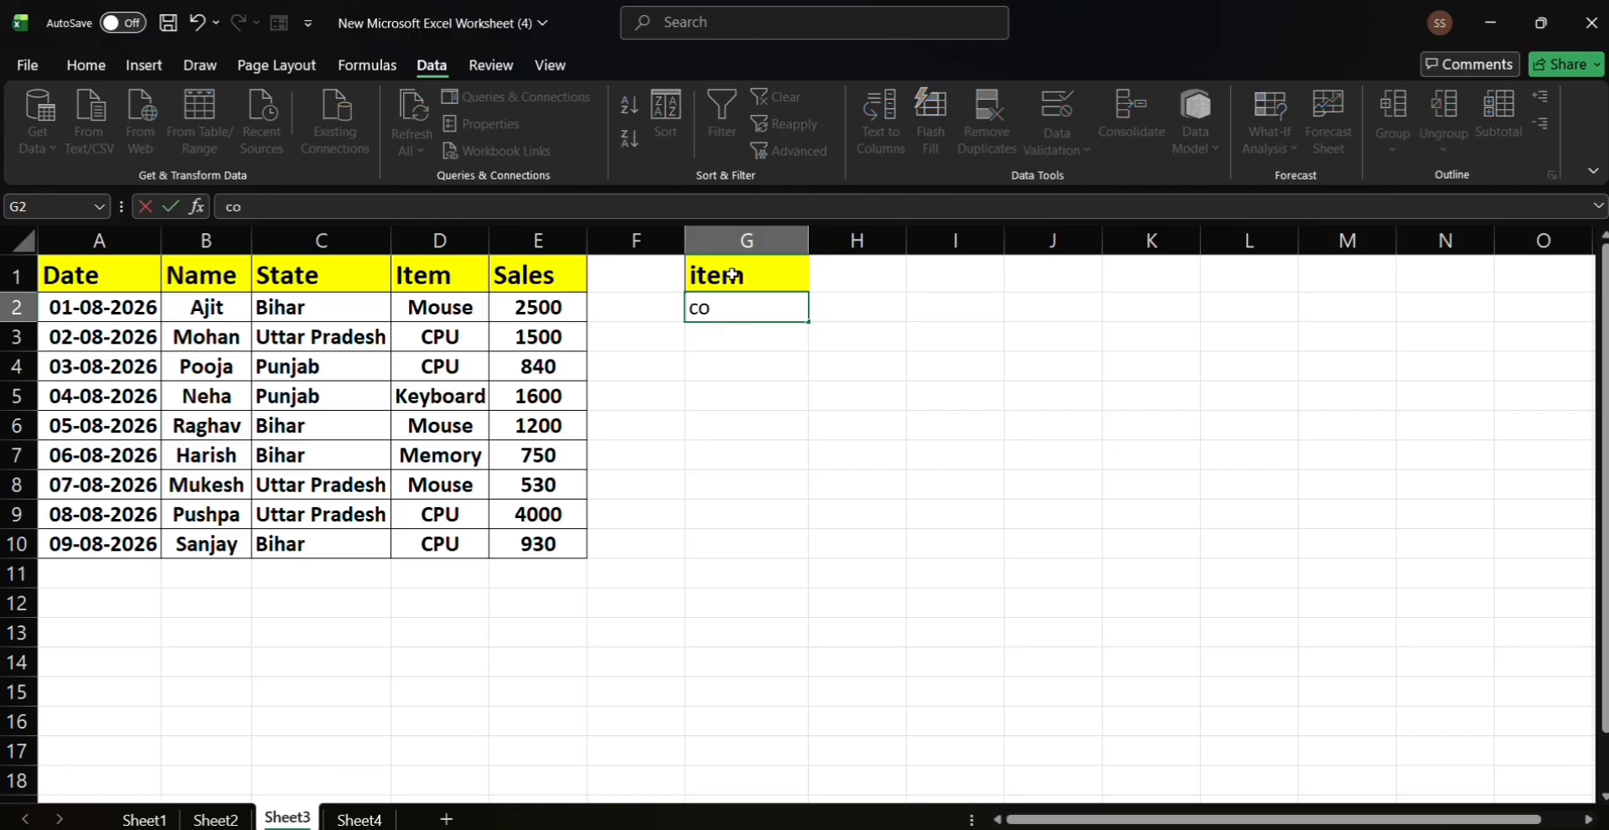
key("BackSpace")
type("pu")
key("Tab")
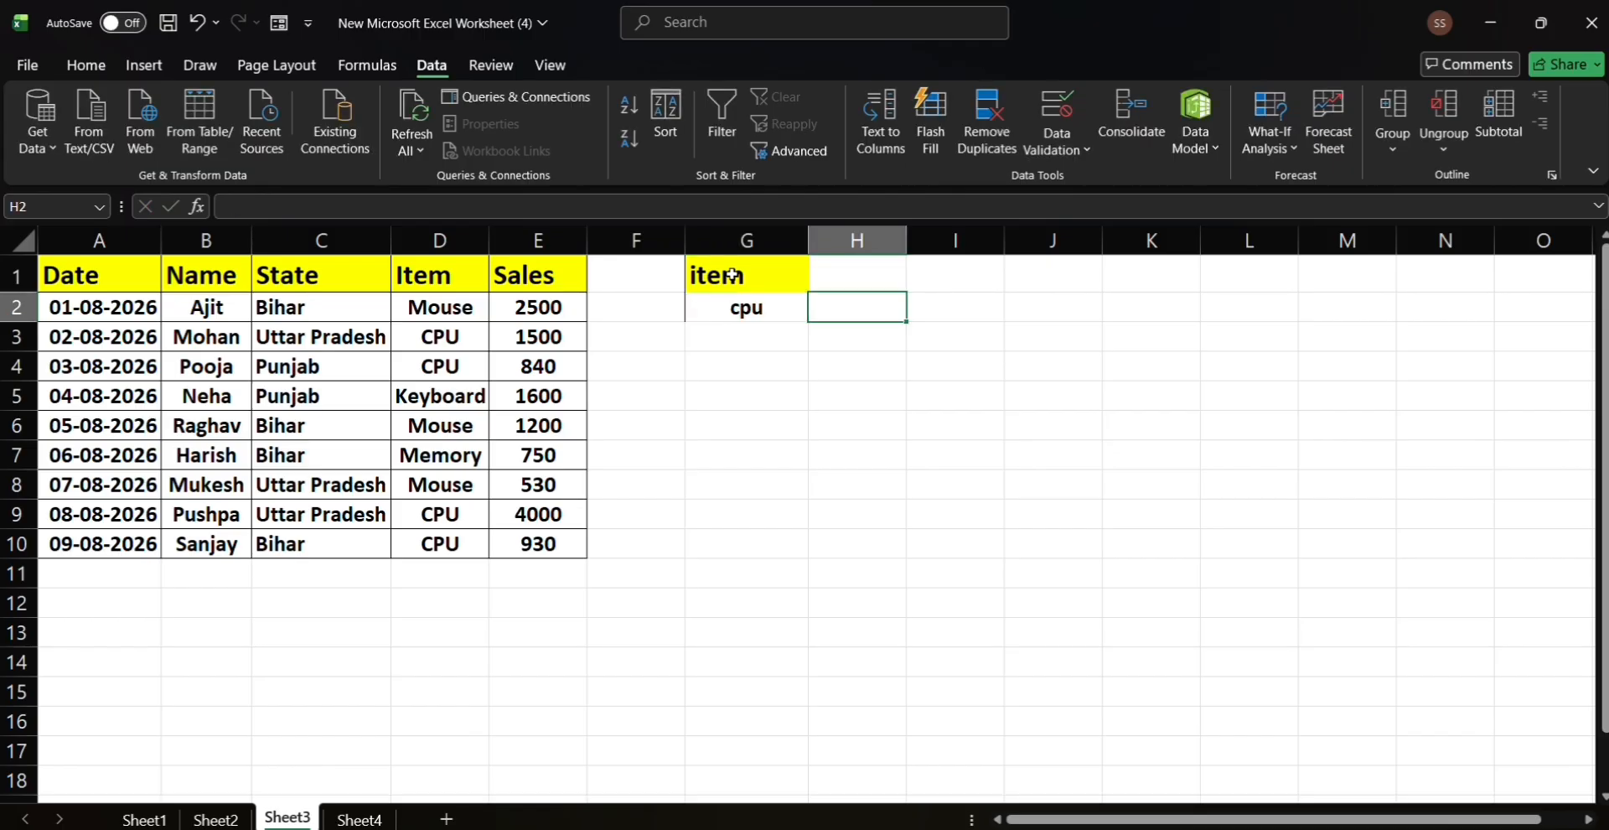
left_click(731, 339)
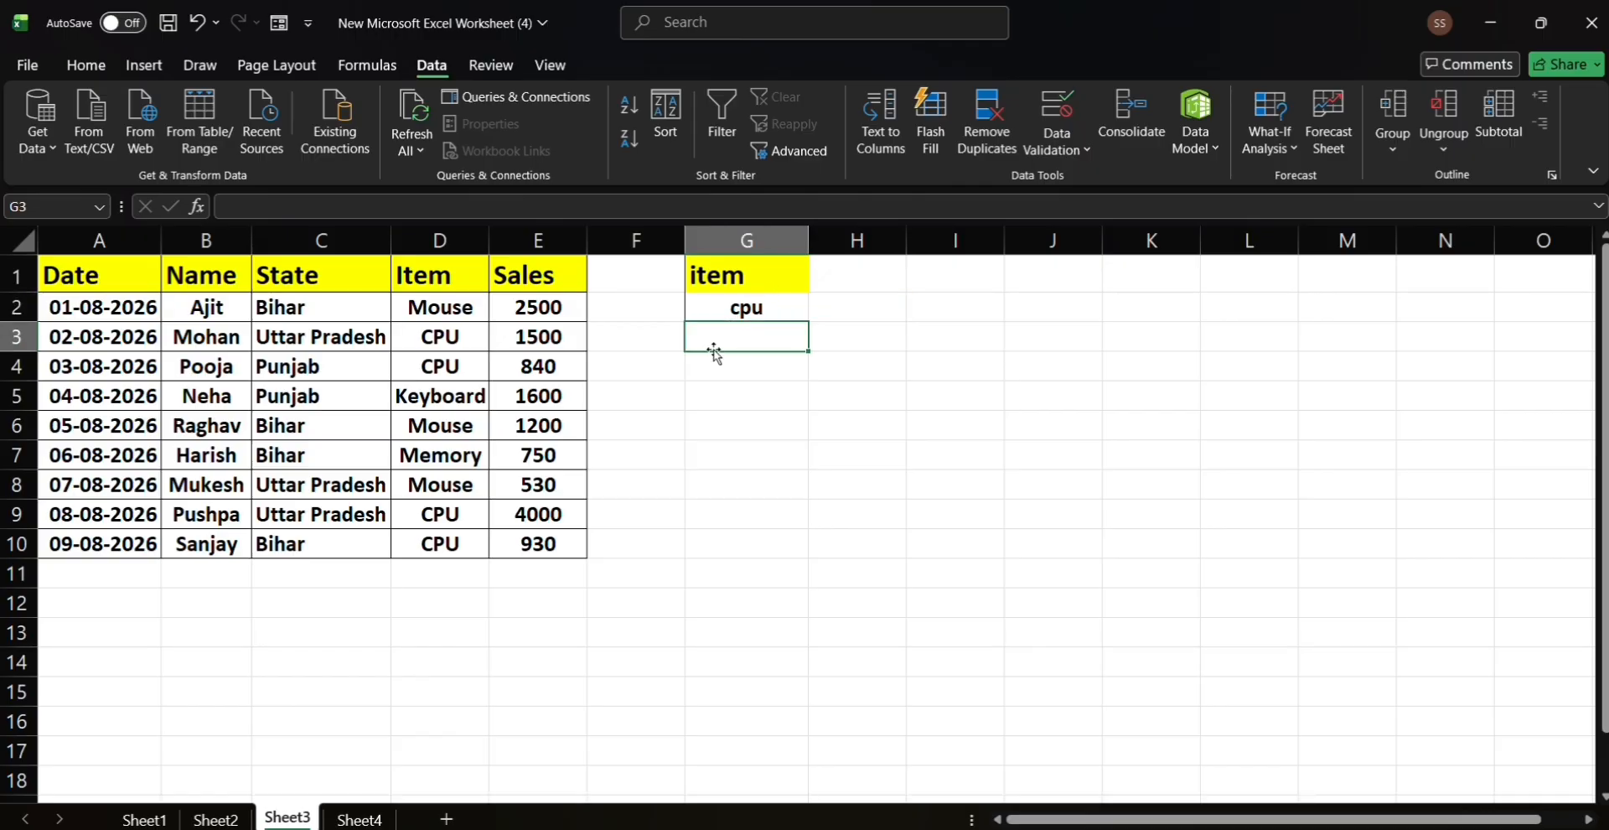
left_click(805, 151)
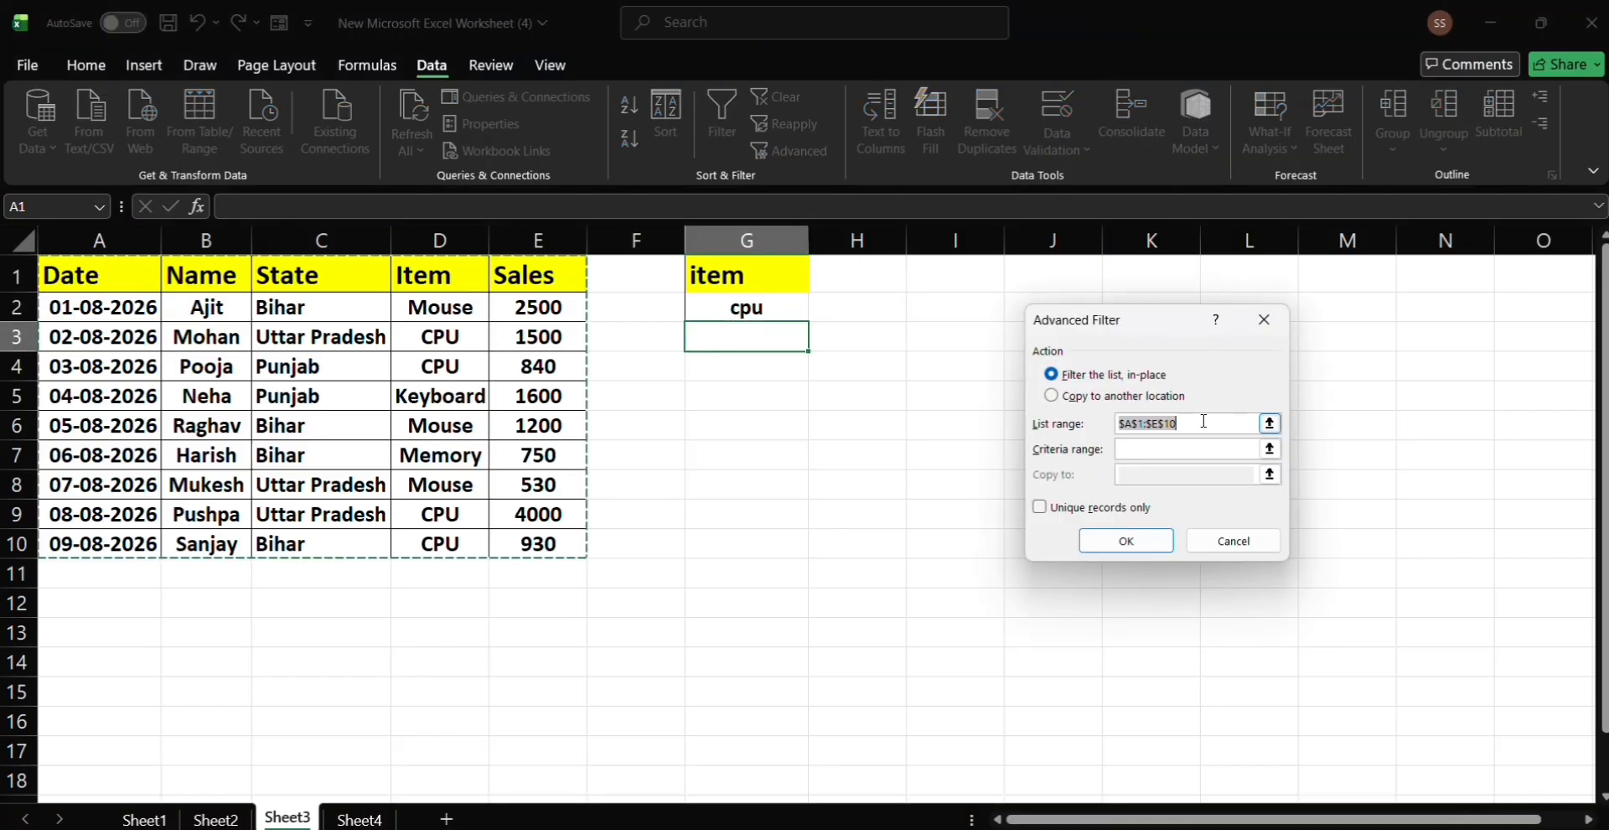
left_click(1140, 456)
left_click(1143, 451)
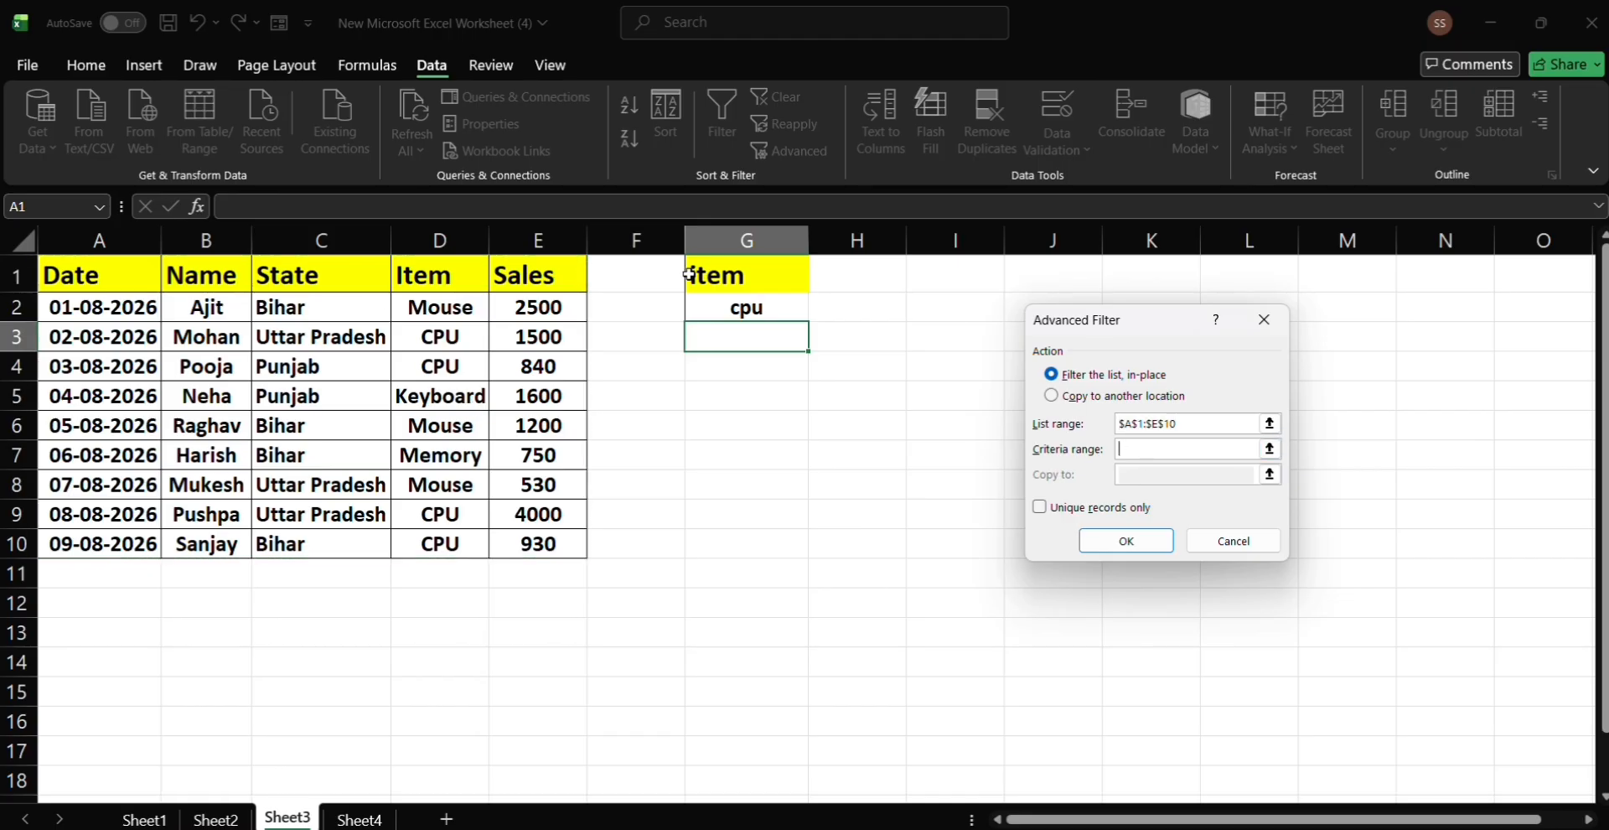
left_click_drag(737, 269, 743, 301)
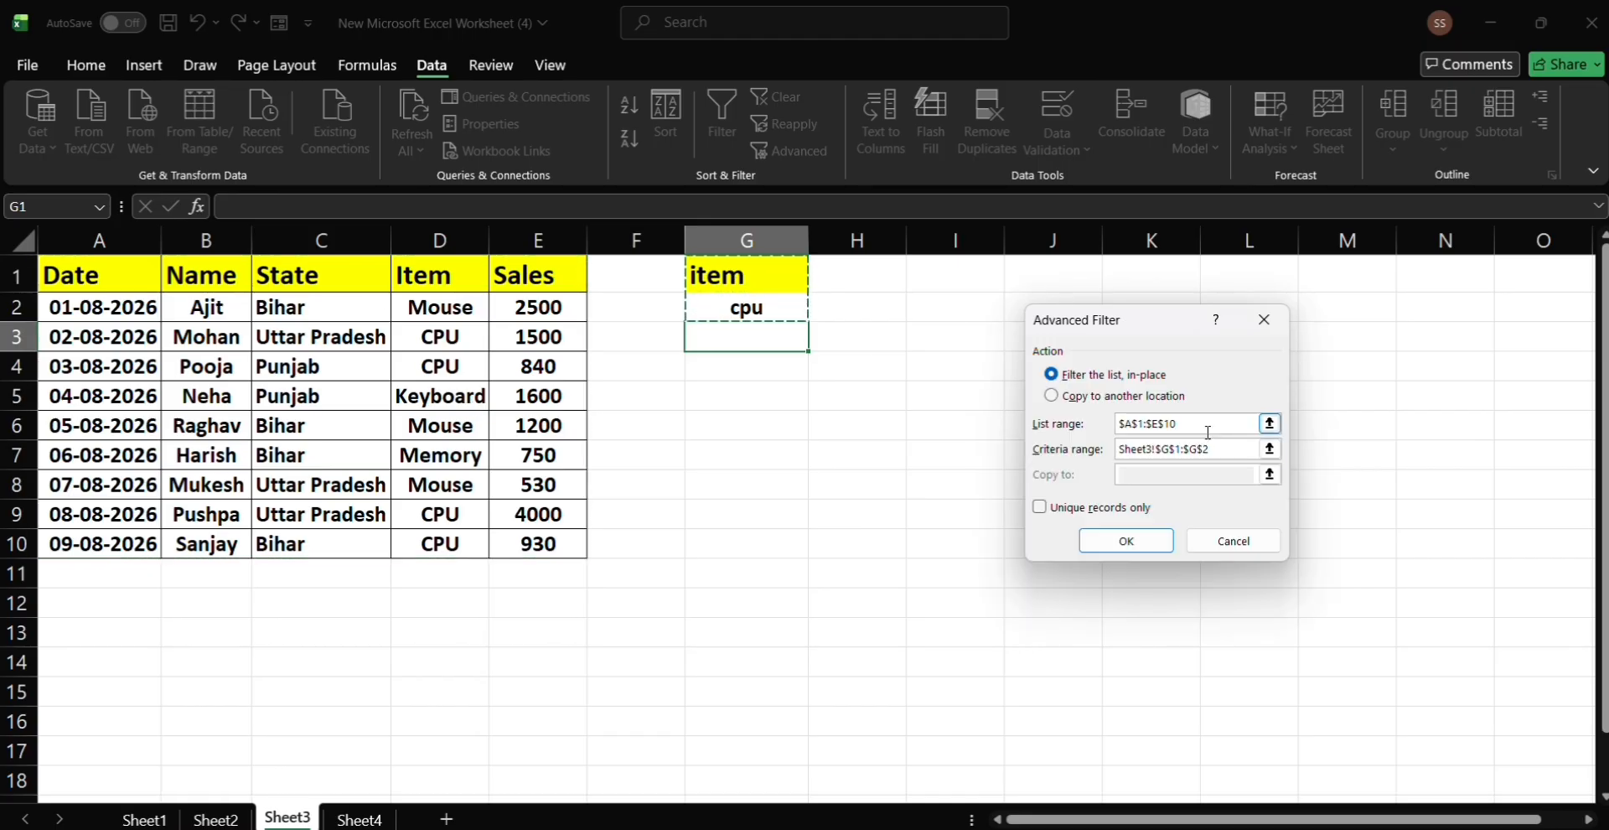
left_click(1054, 396)
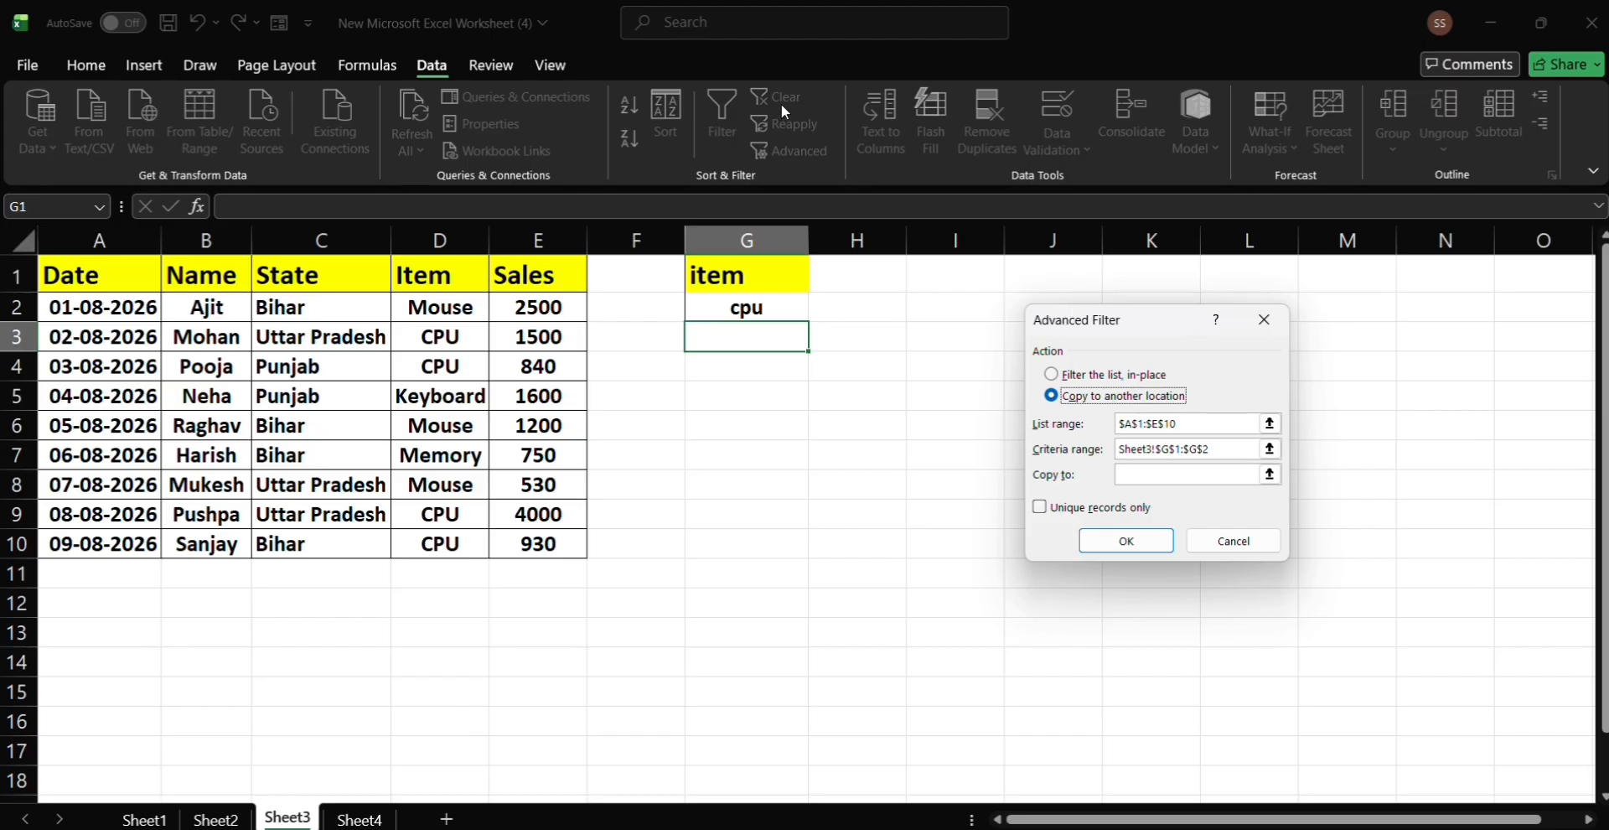
left_click(1264, 319)
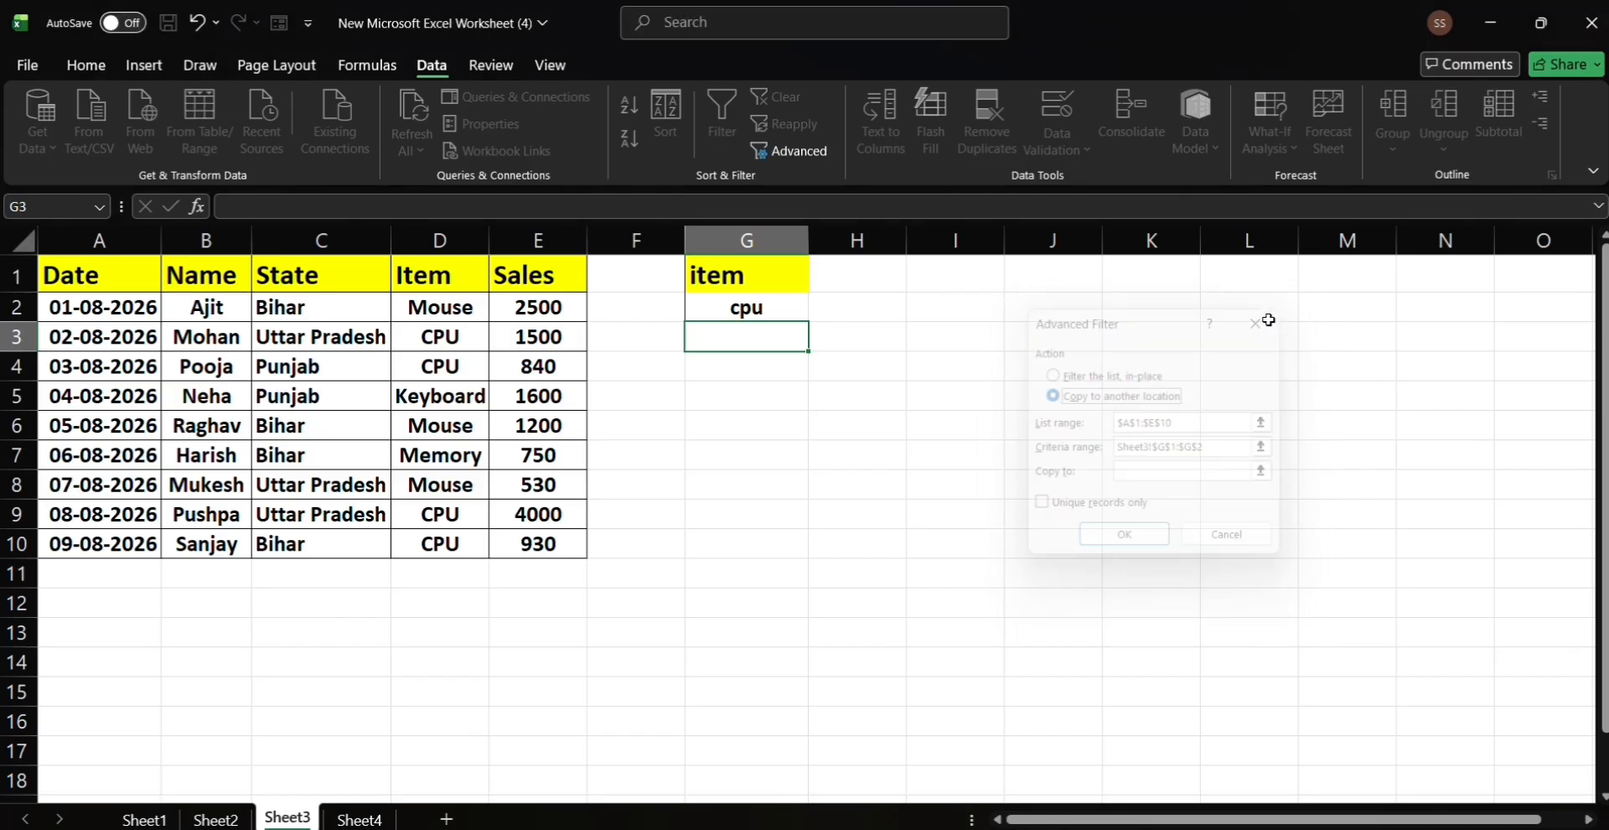
left_click(697, 32)
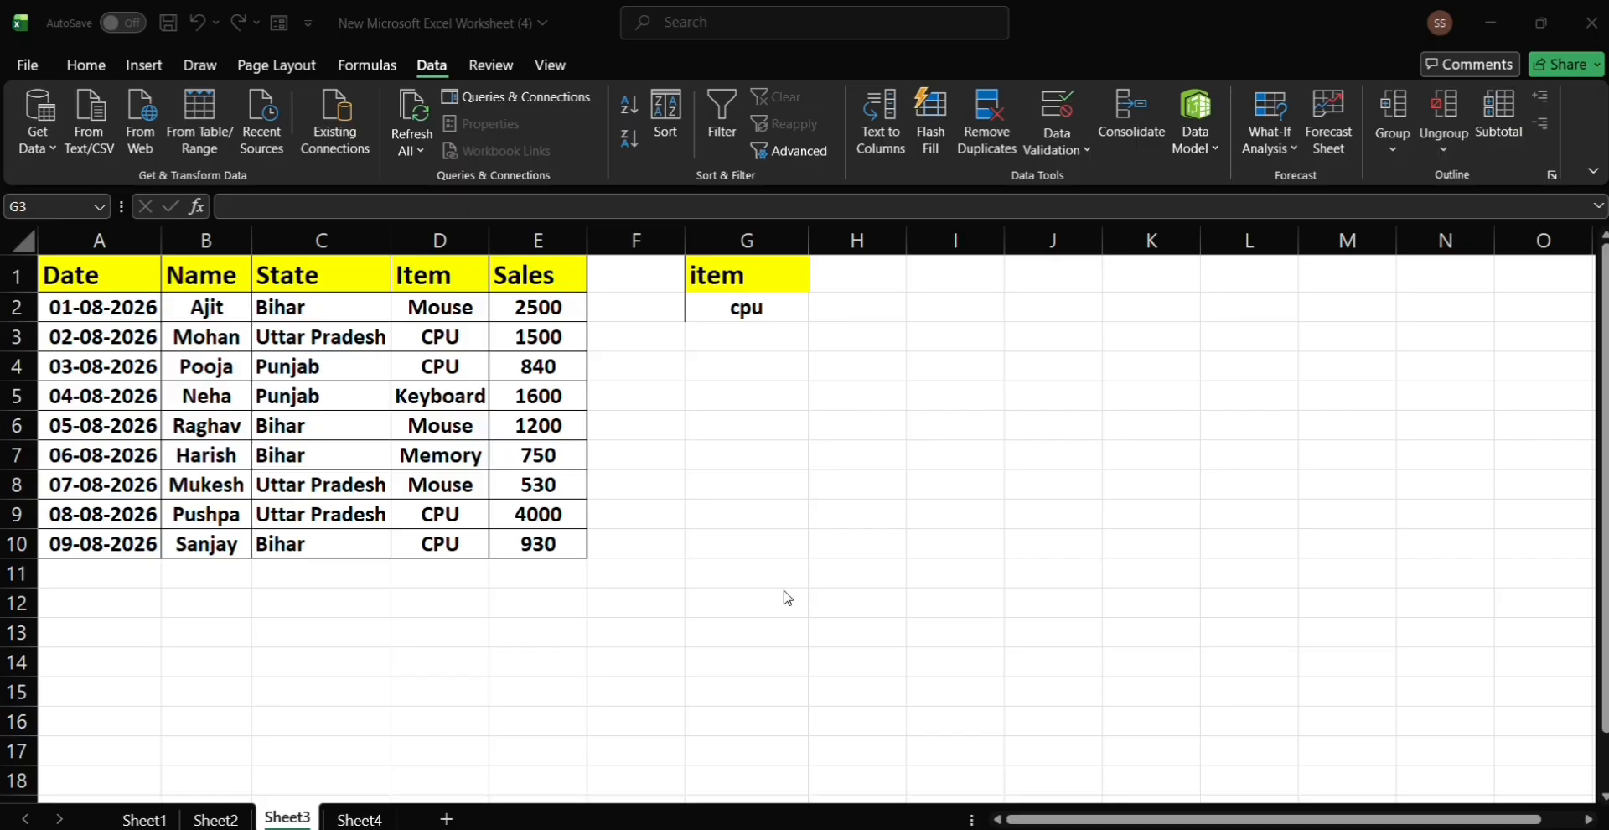
- From an empty cell on Sheet4, start an Advanced Filter with the sales table A1:E10 on Sheet3 as the list range
left_click(375, 823)
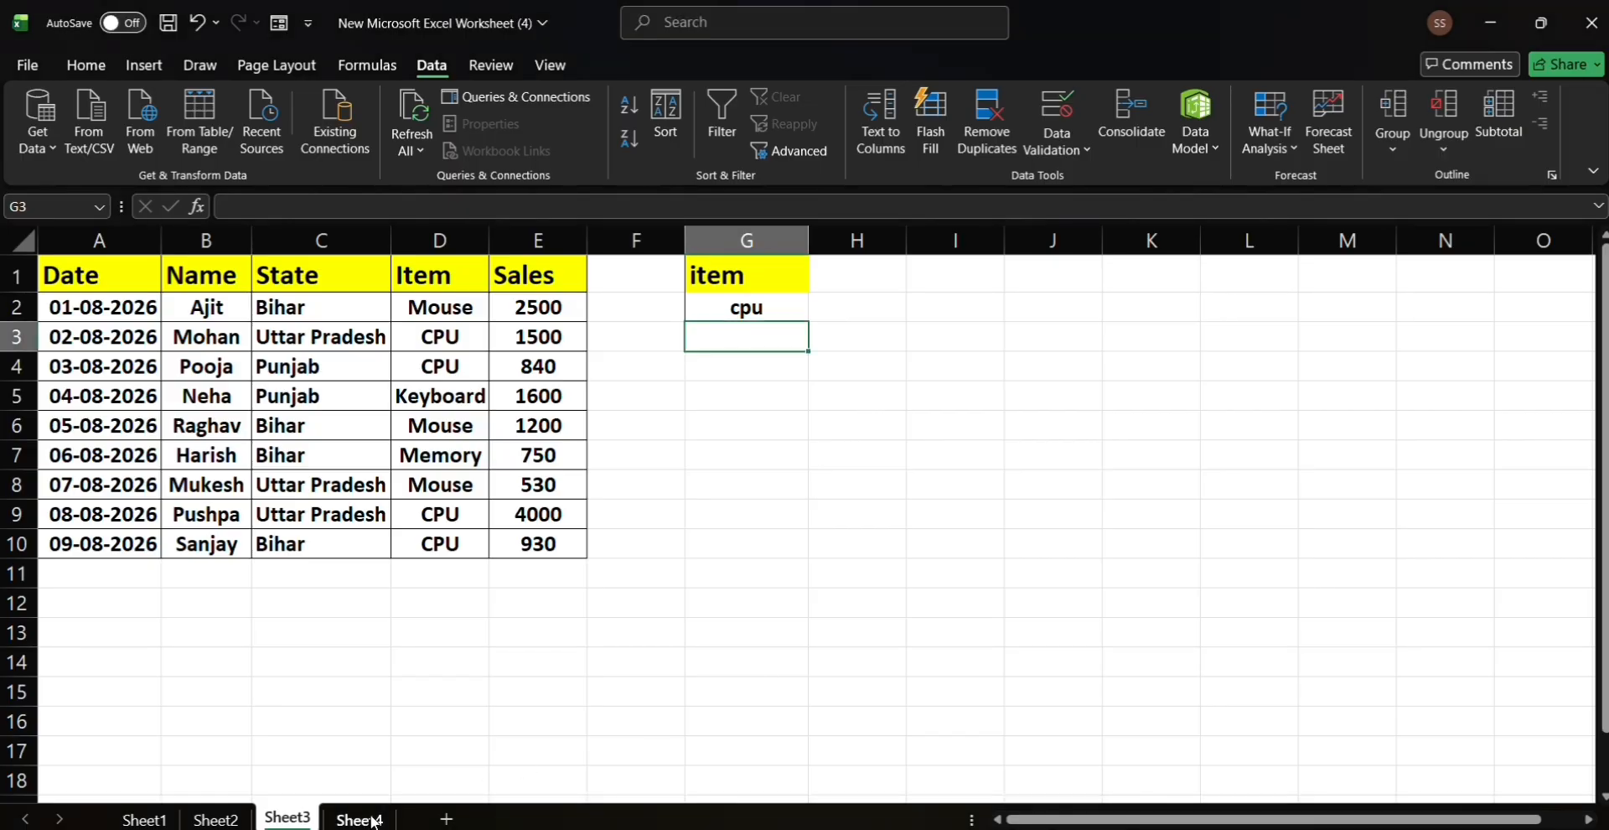
left_click(375, 822)
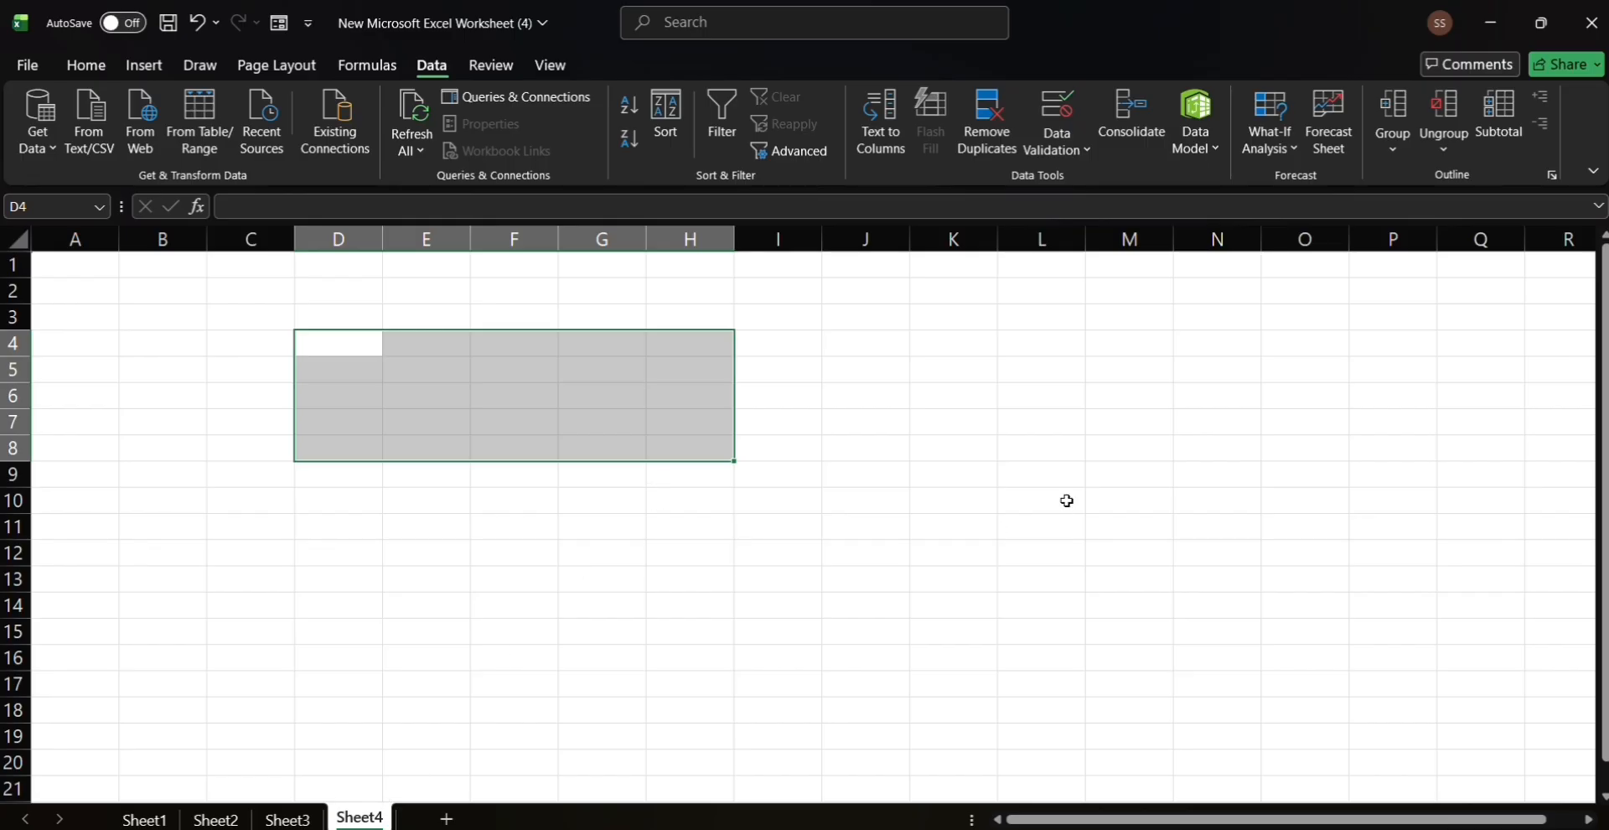
left_click(1033, 494)
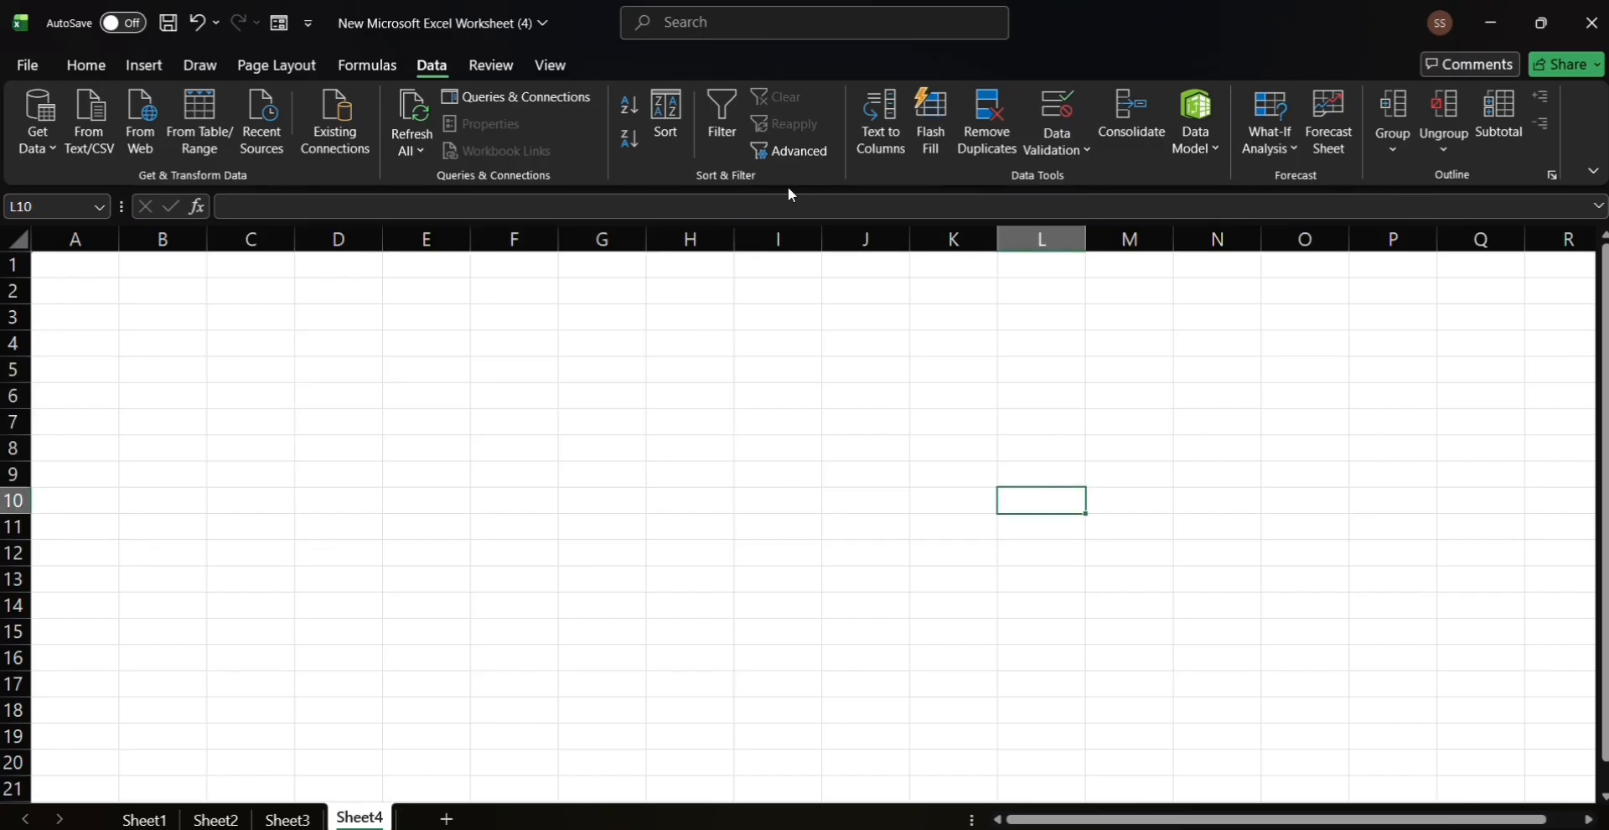
left_click(796, 155)
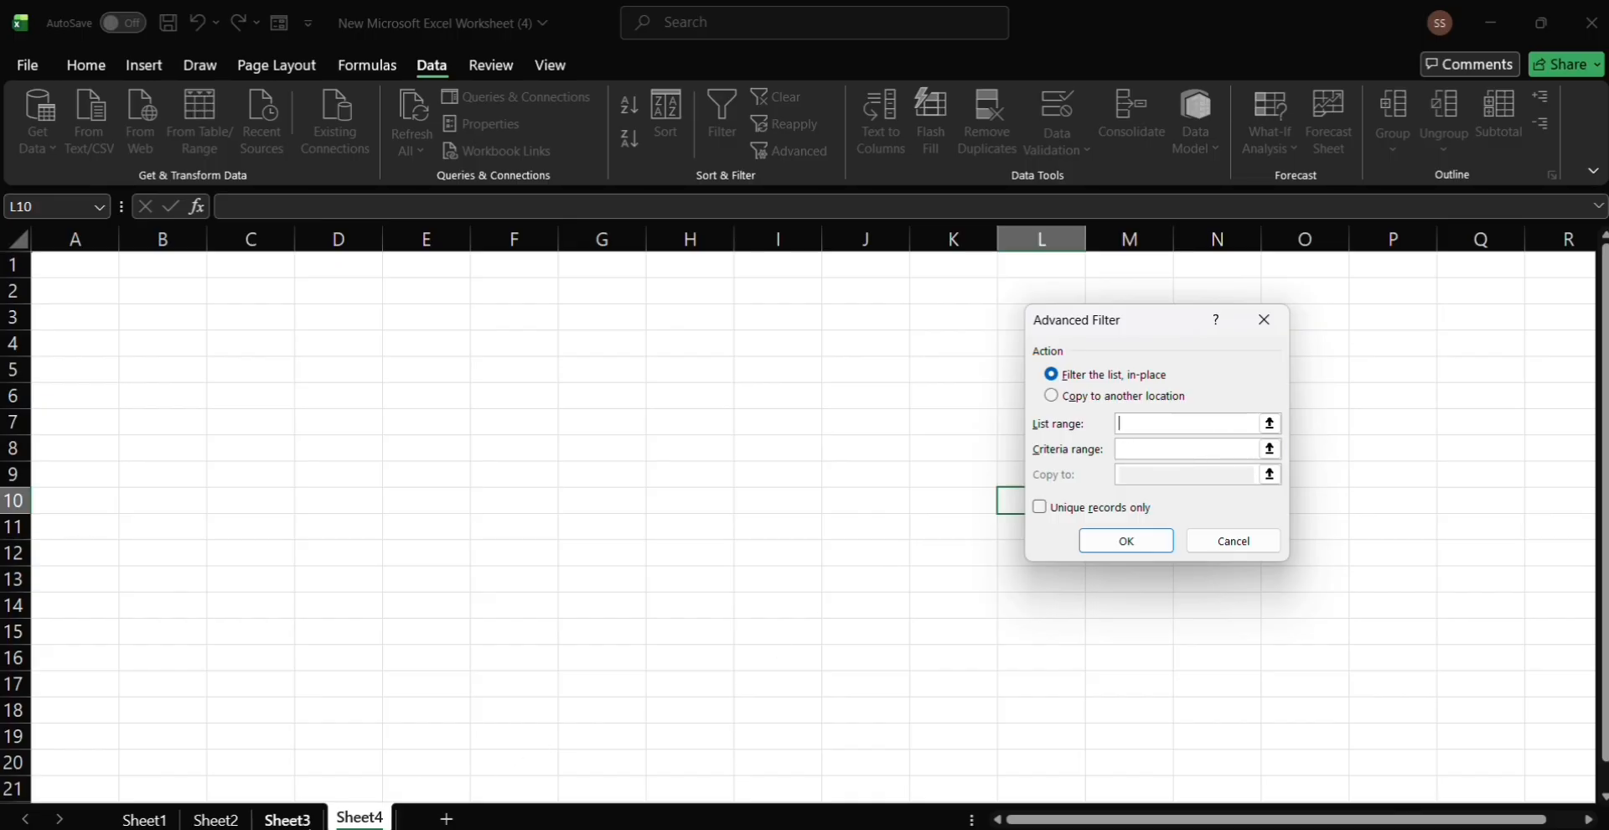
left_click(295, 820)
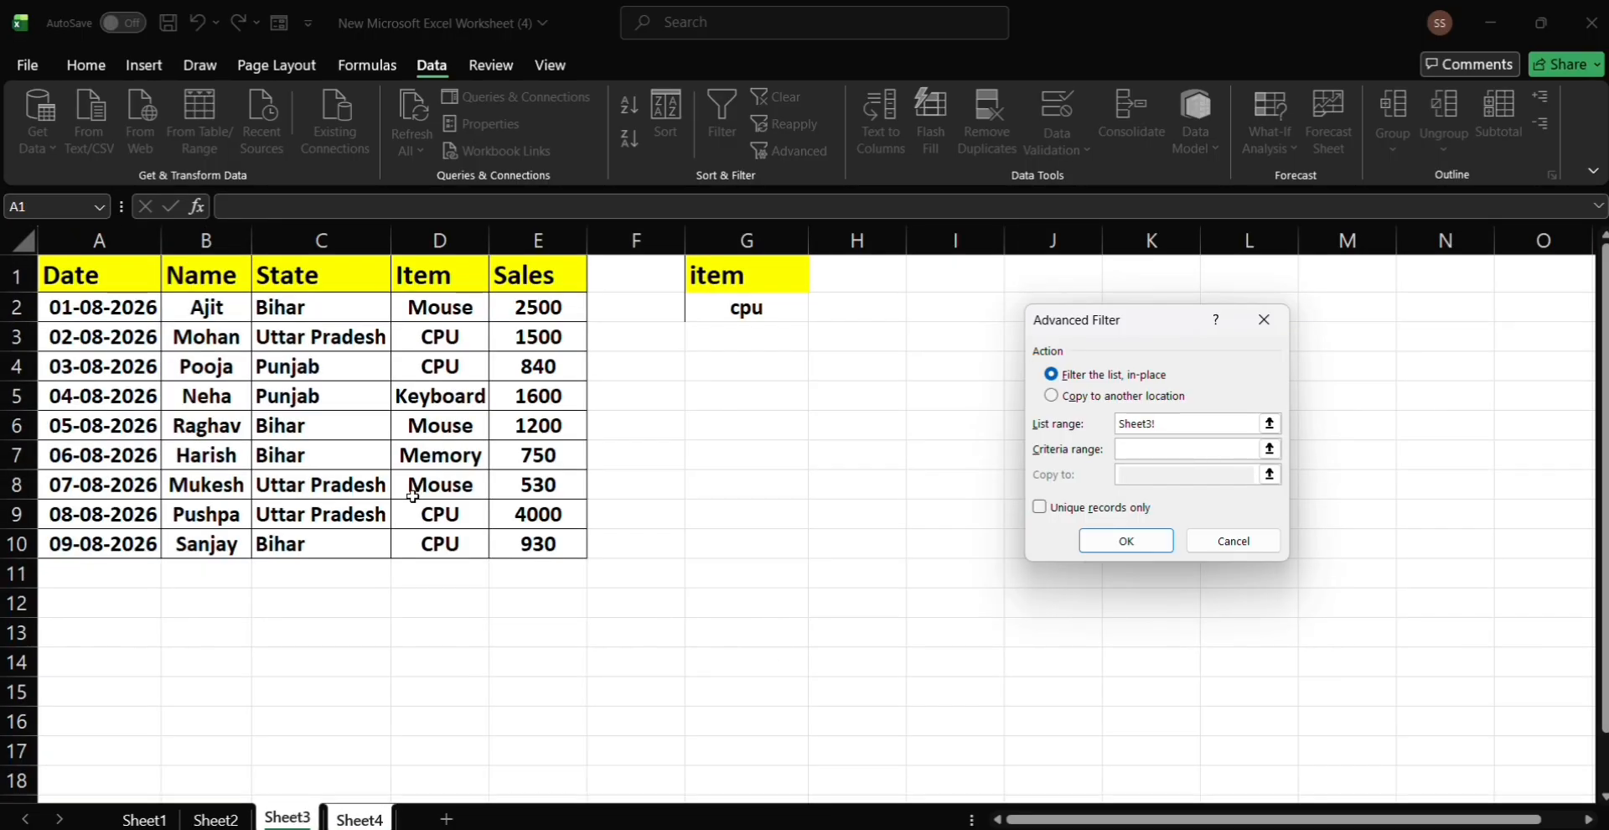
left_click_drag(61, 265, 520, 549)
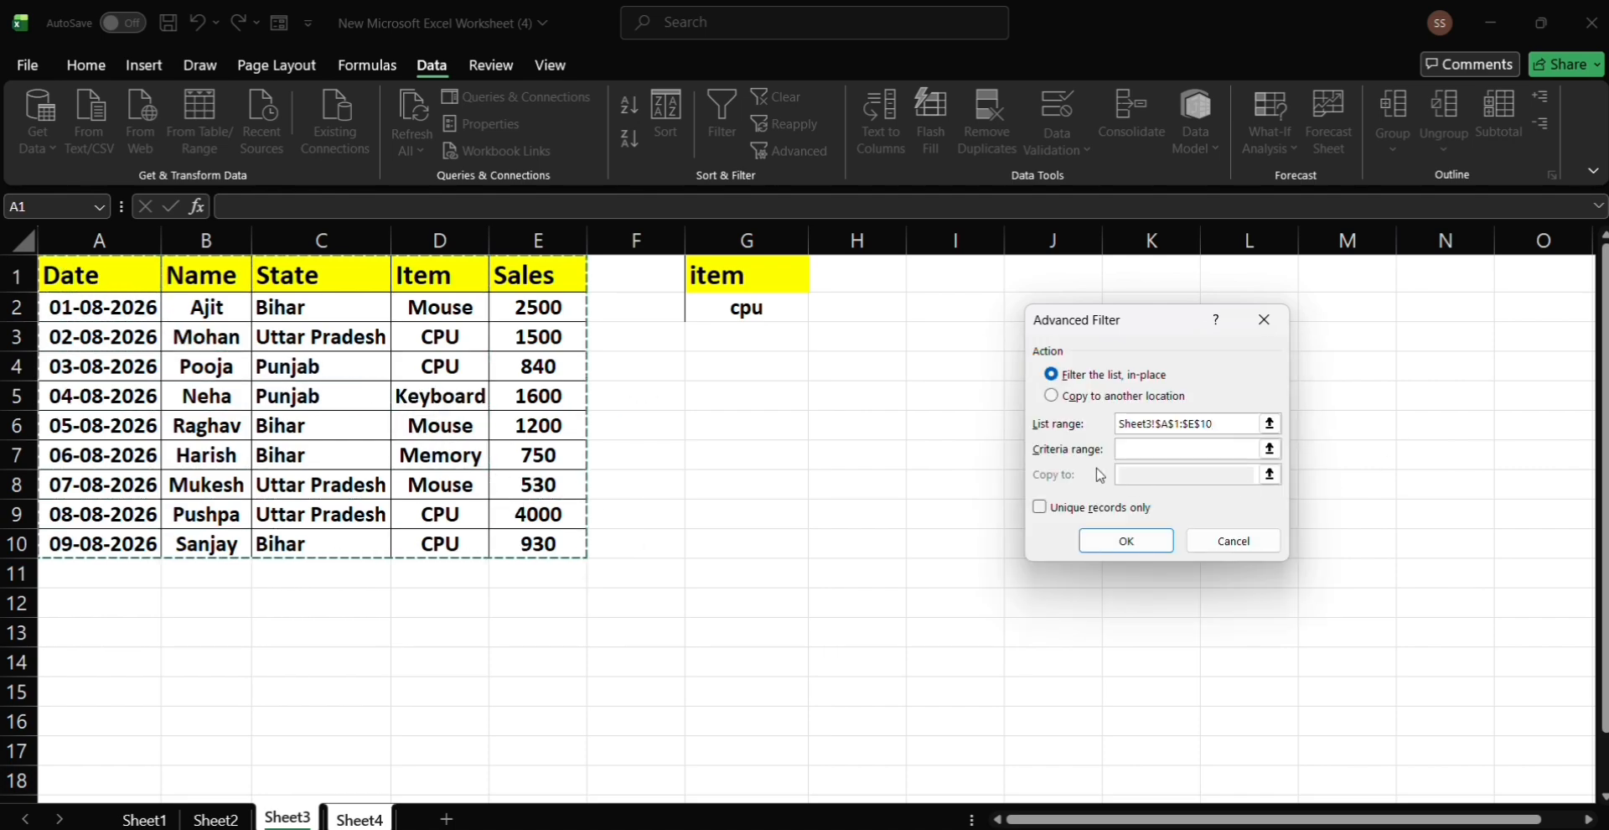
- Set the criteria range to the item condition in G1:G2 on Sheet3
left_click(1128, 451)
key("ctrl+Page_Down")
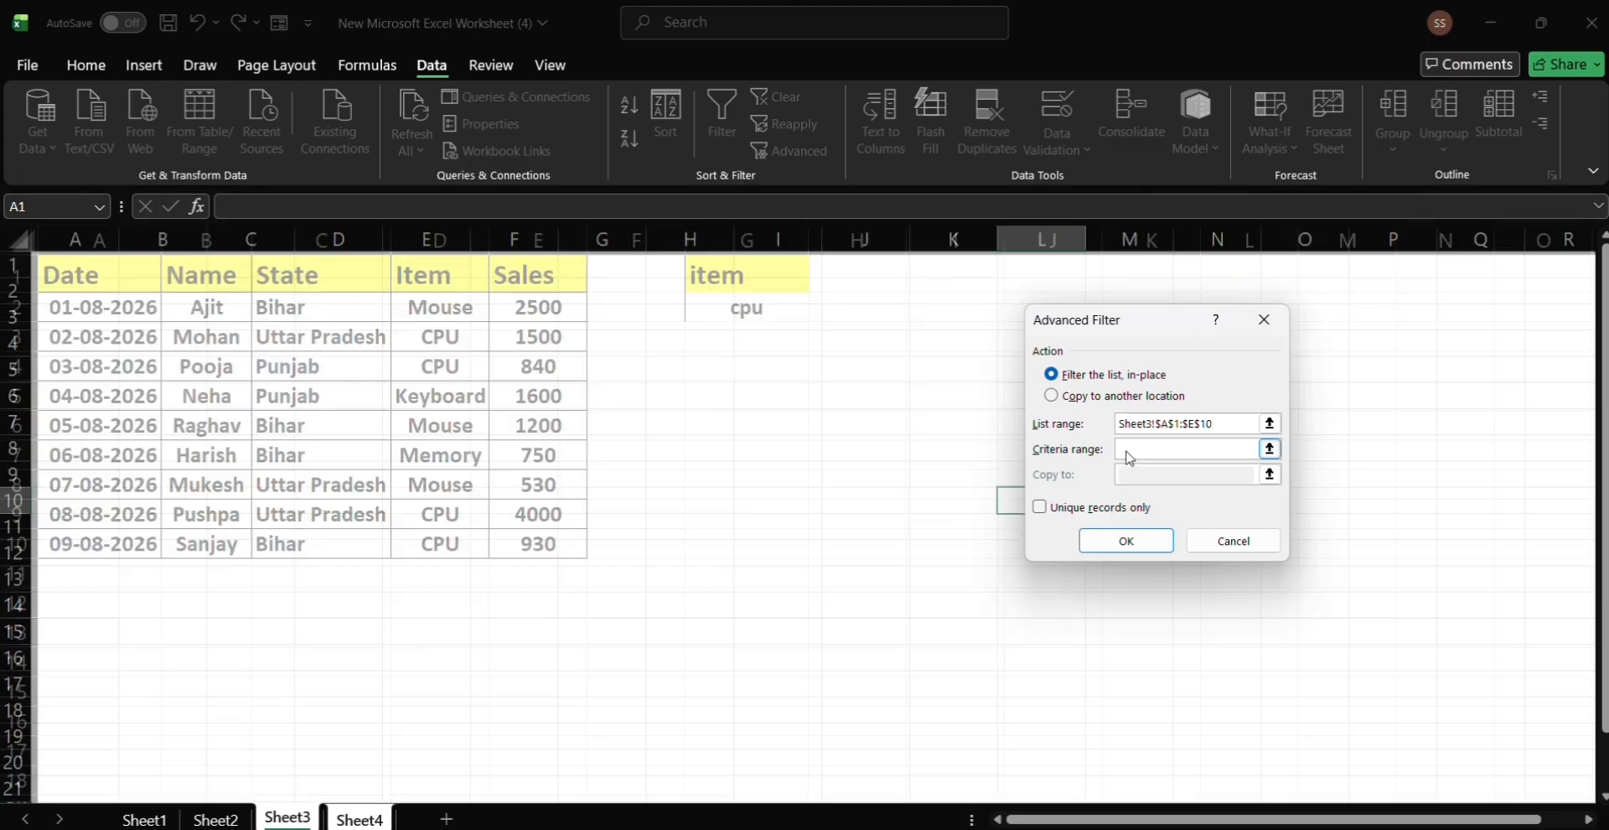
left_click(287, 819)
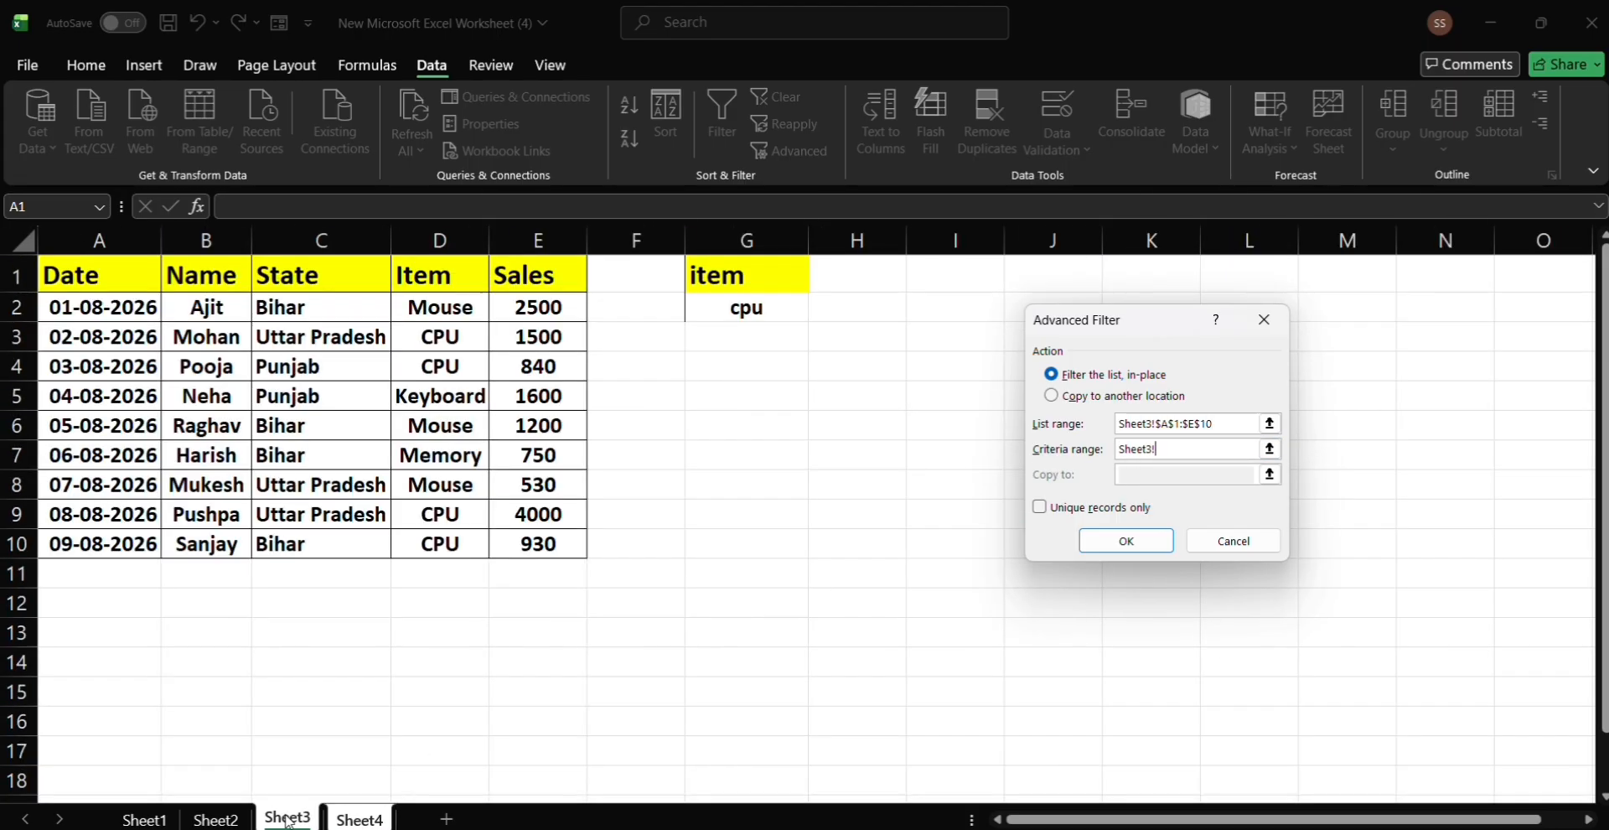
left_click(767, 270)
left_click_drag(767, 269, 766, 303)
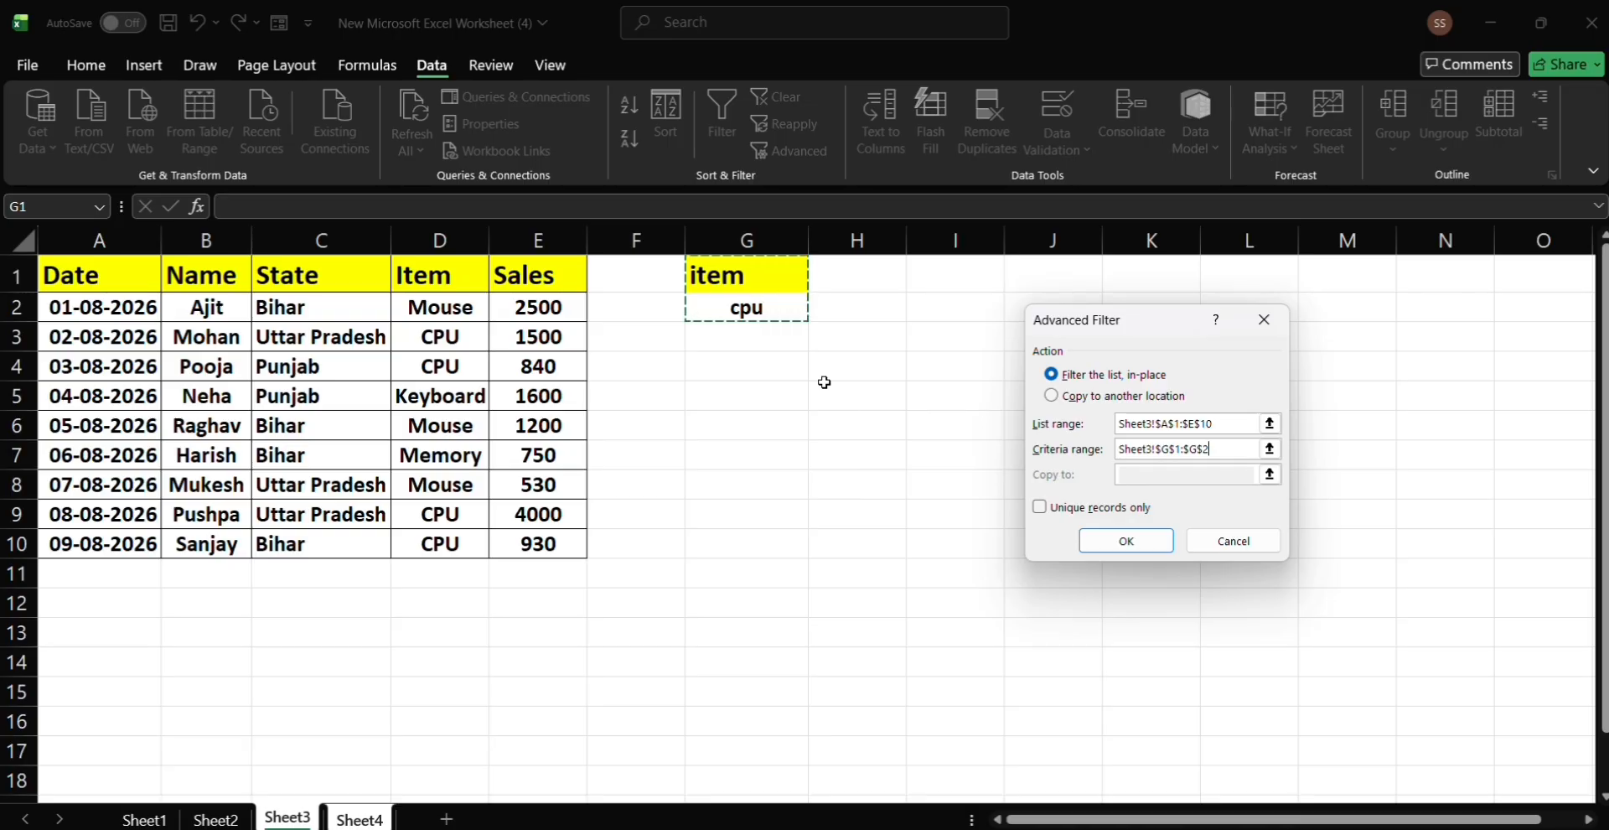
- Have the filtered records copied to another location starting at cell D5 on Sheet4 and run the advanced filter
left_click(1052, 395)
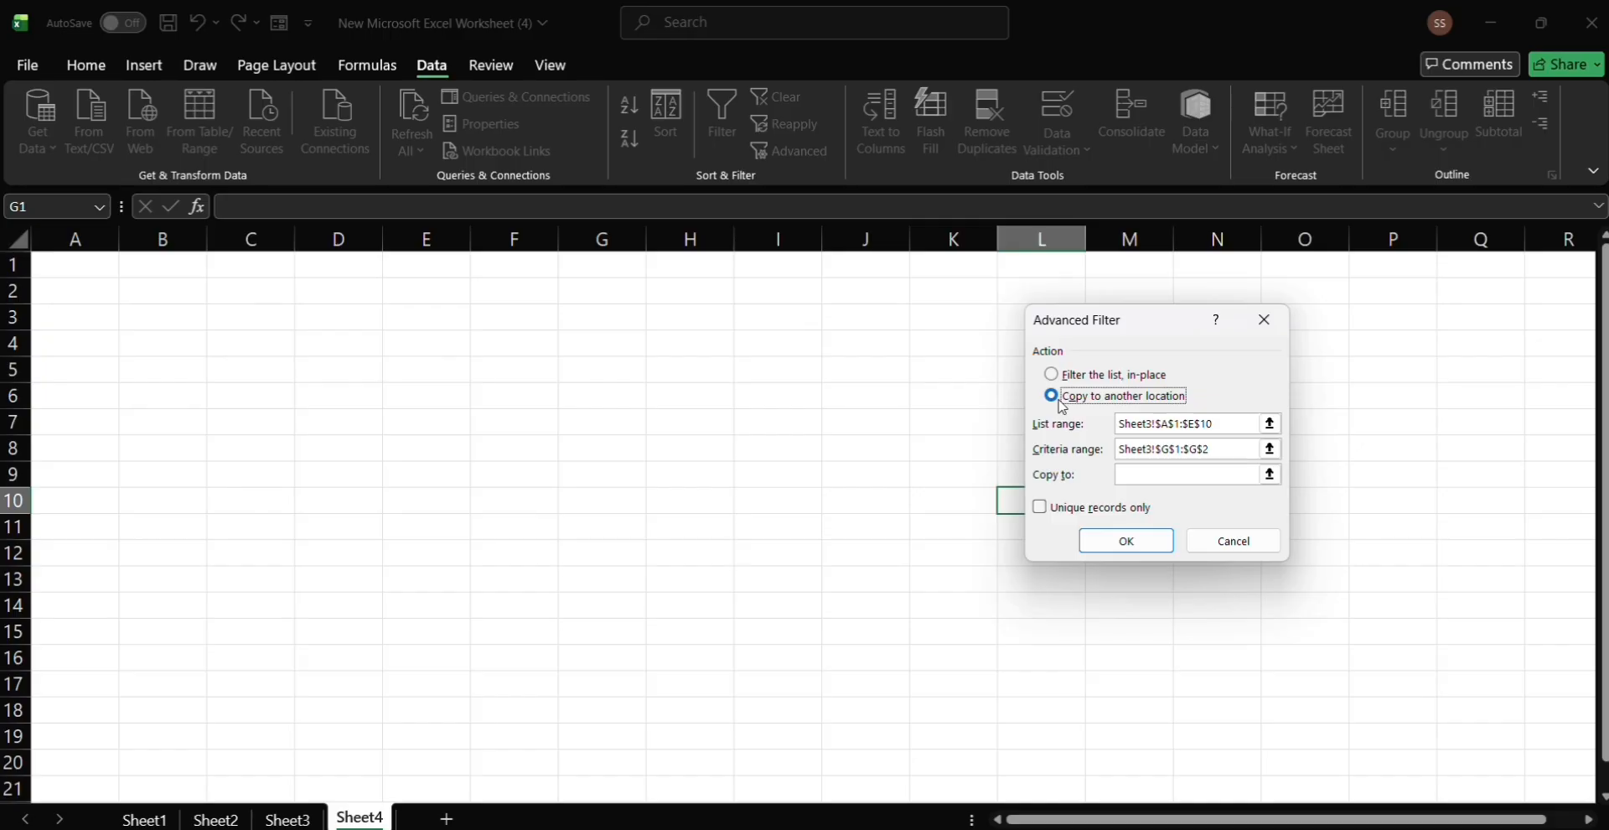
left_click(1141, 475)
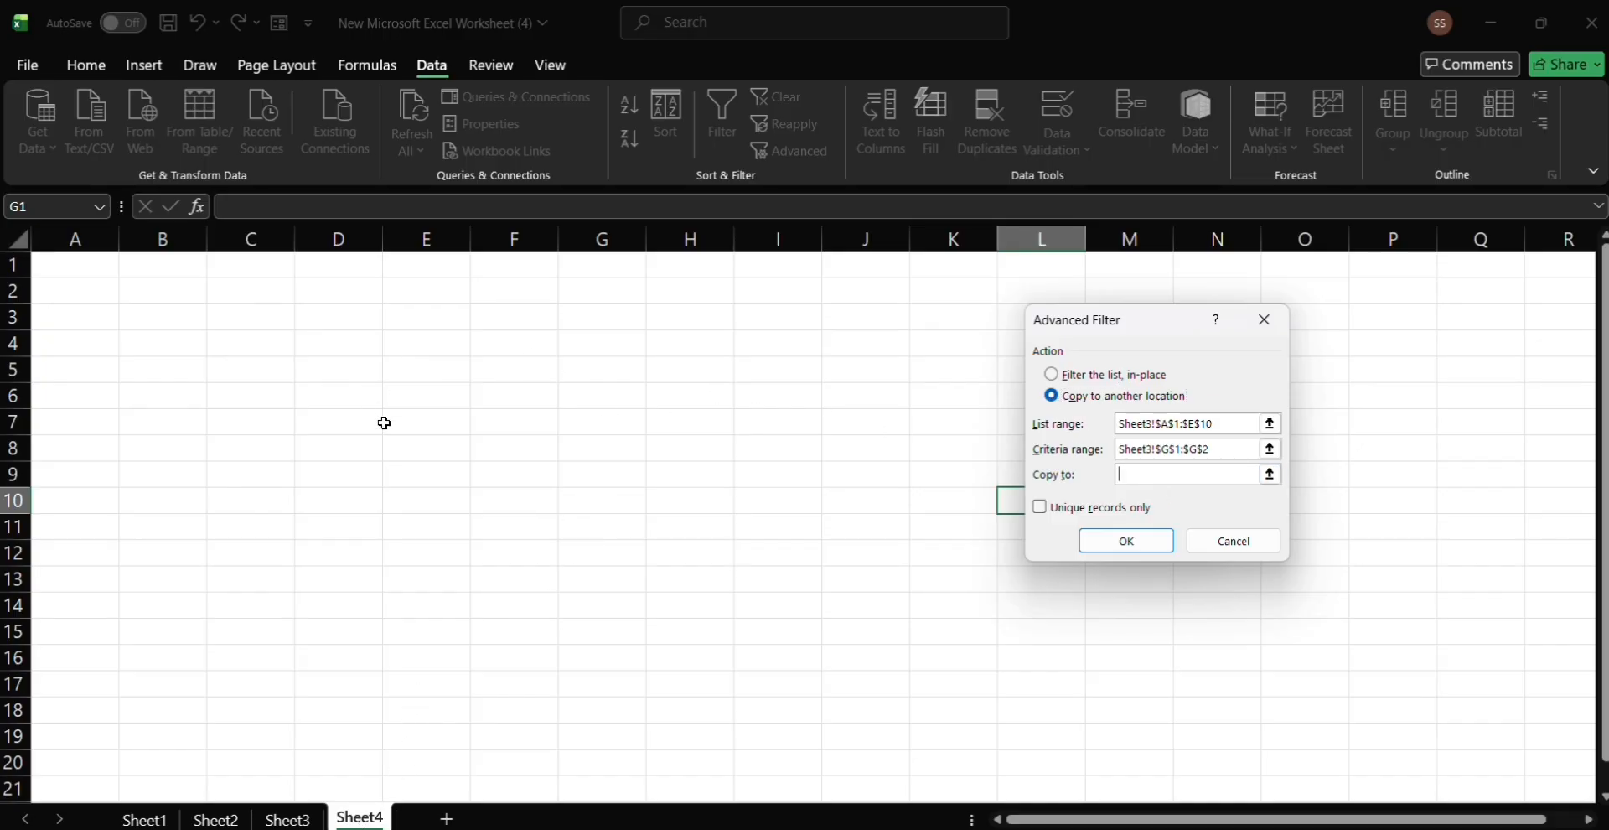
left_click(358, 361)
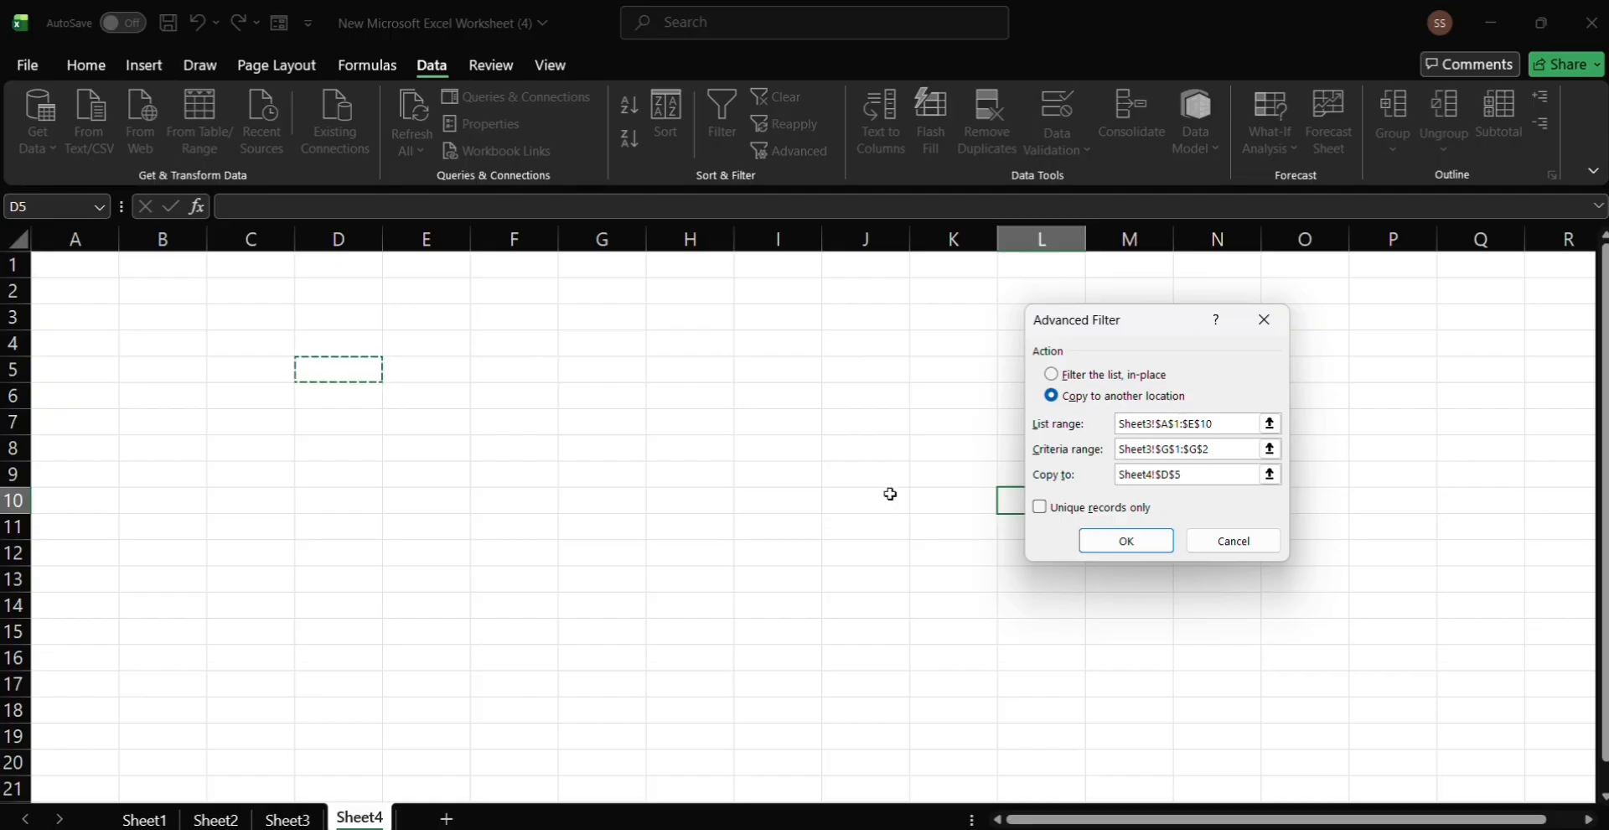
left_click(1107, 530)
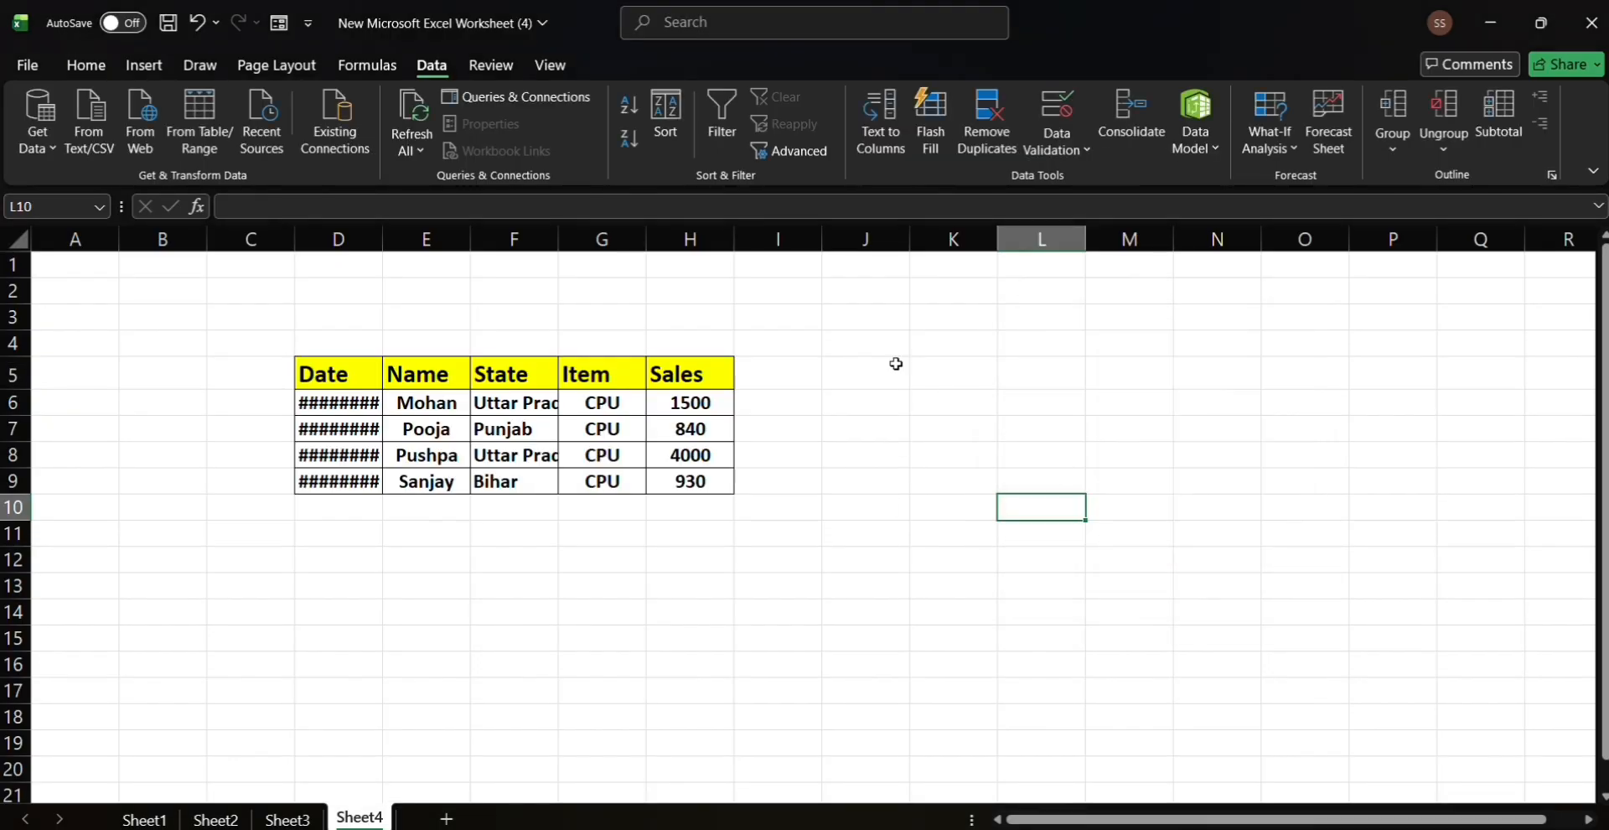
left_click(866, 419)
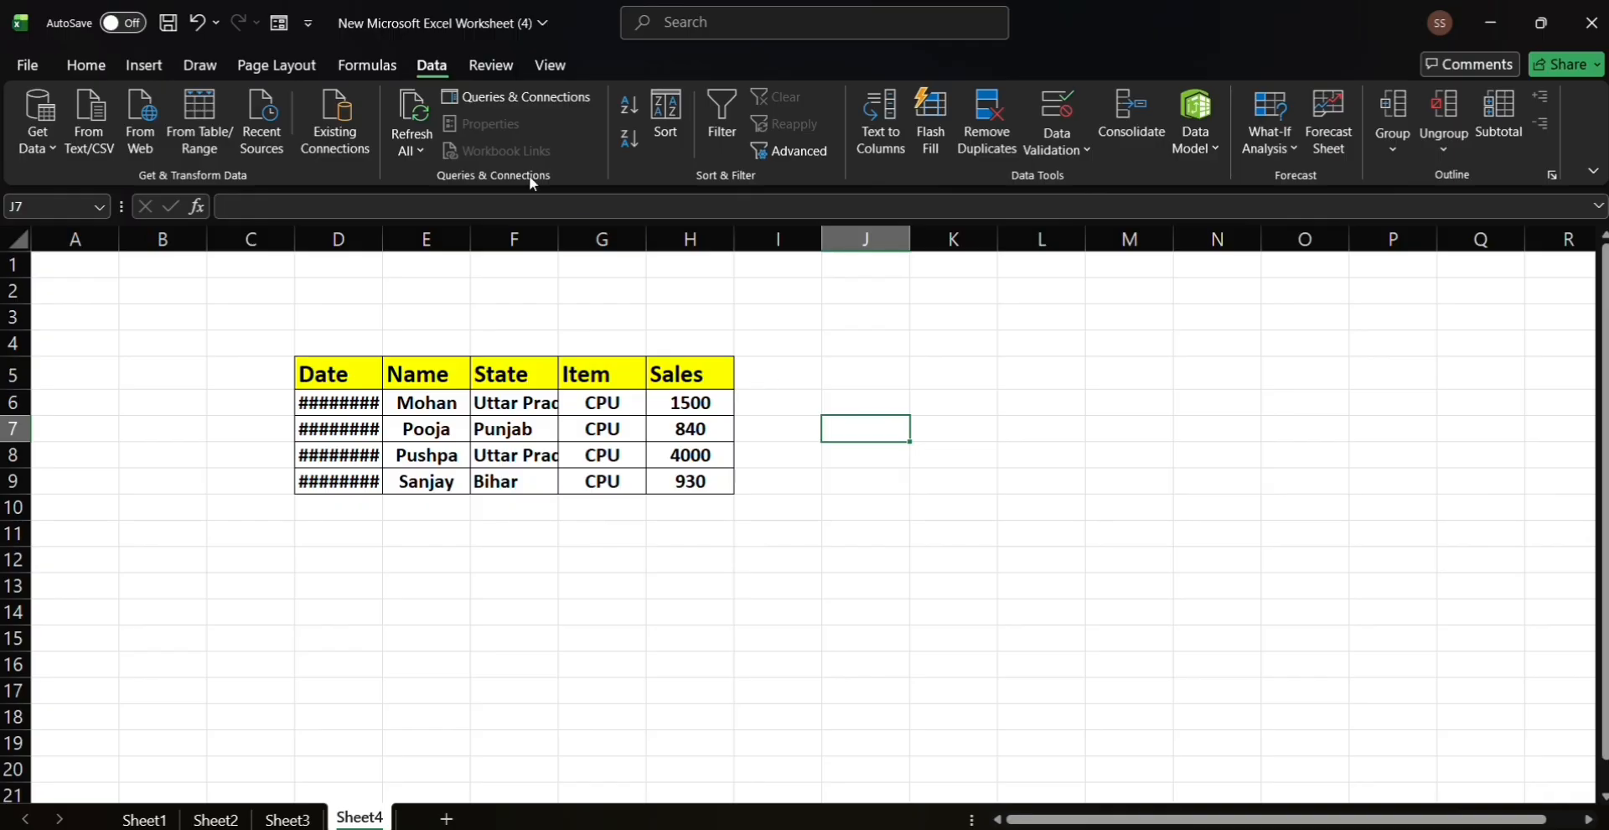
- Widen column F to fit the full state names and check the date values in D6 to D8
left_click_drag(561, 245, 602, 243)
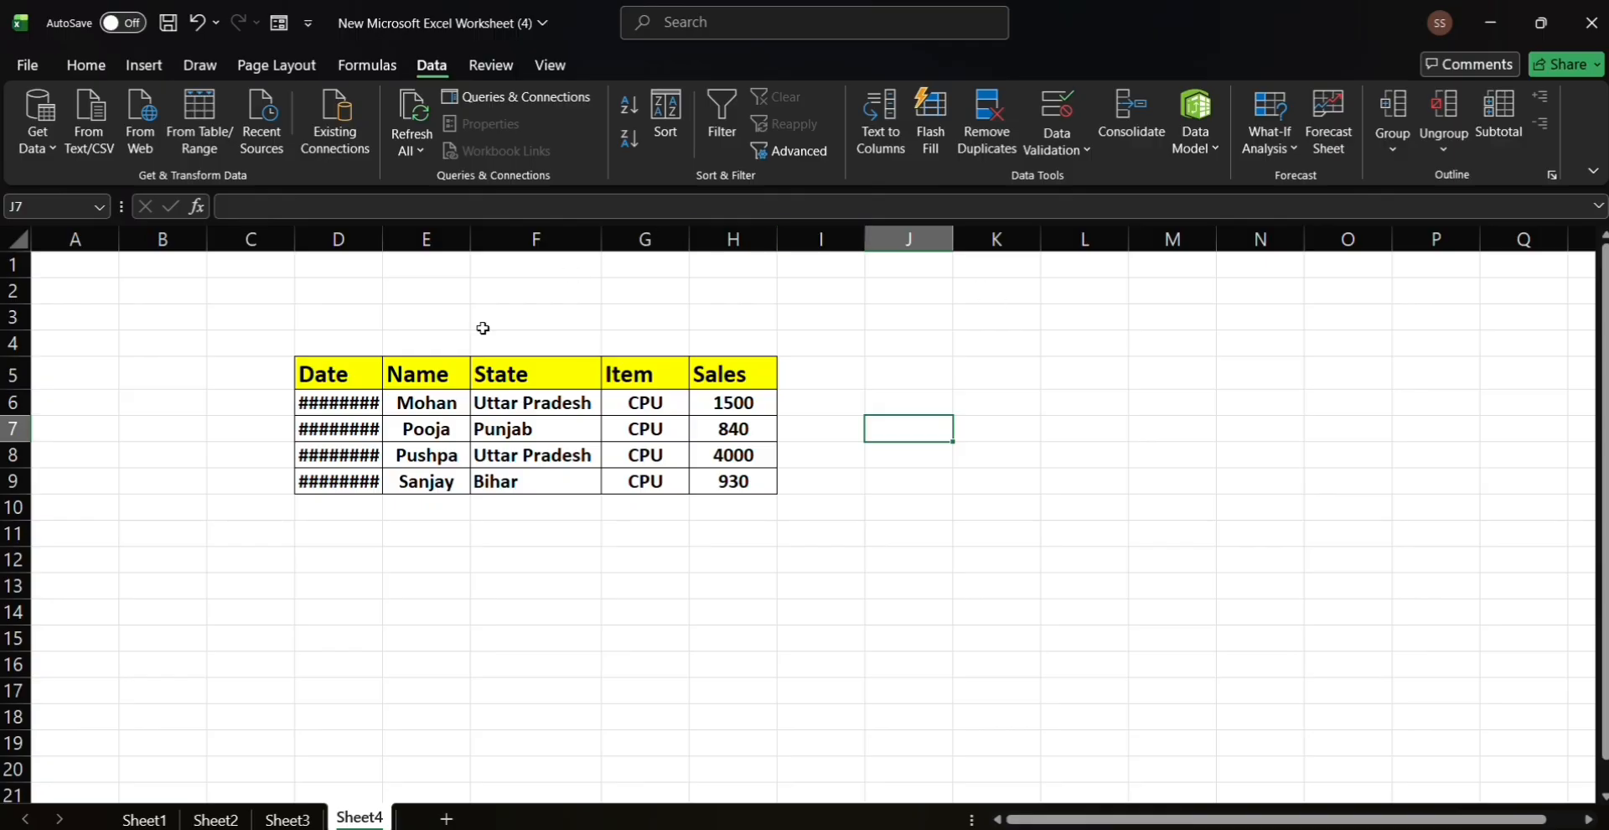
left_click(377, 400)
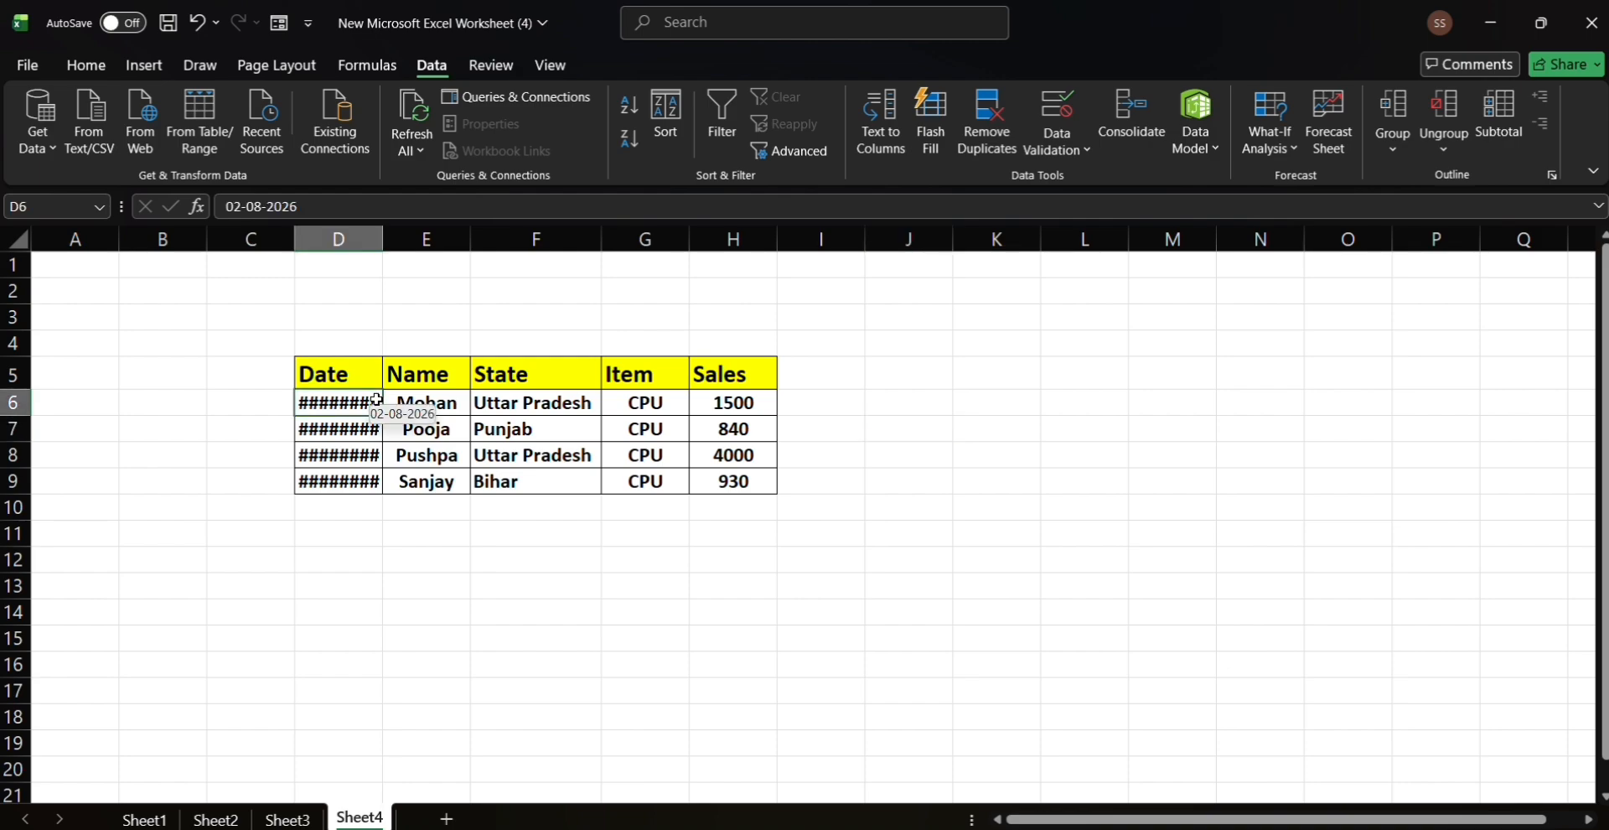
left_click(368, 431)
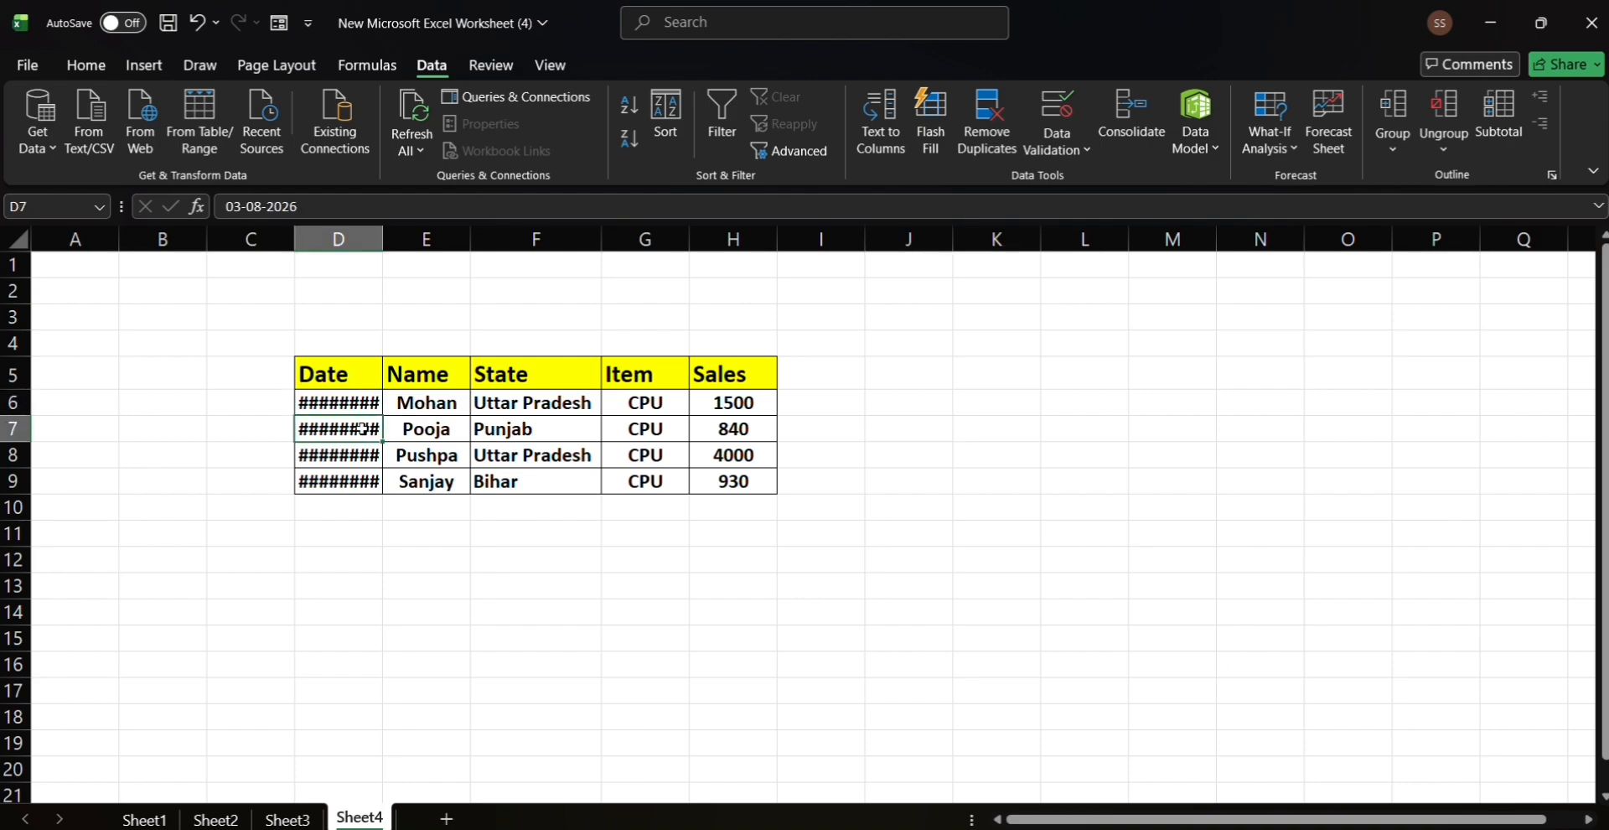
left_click(370, 454)
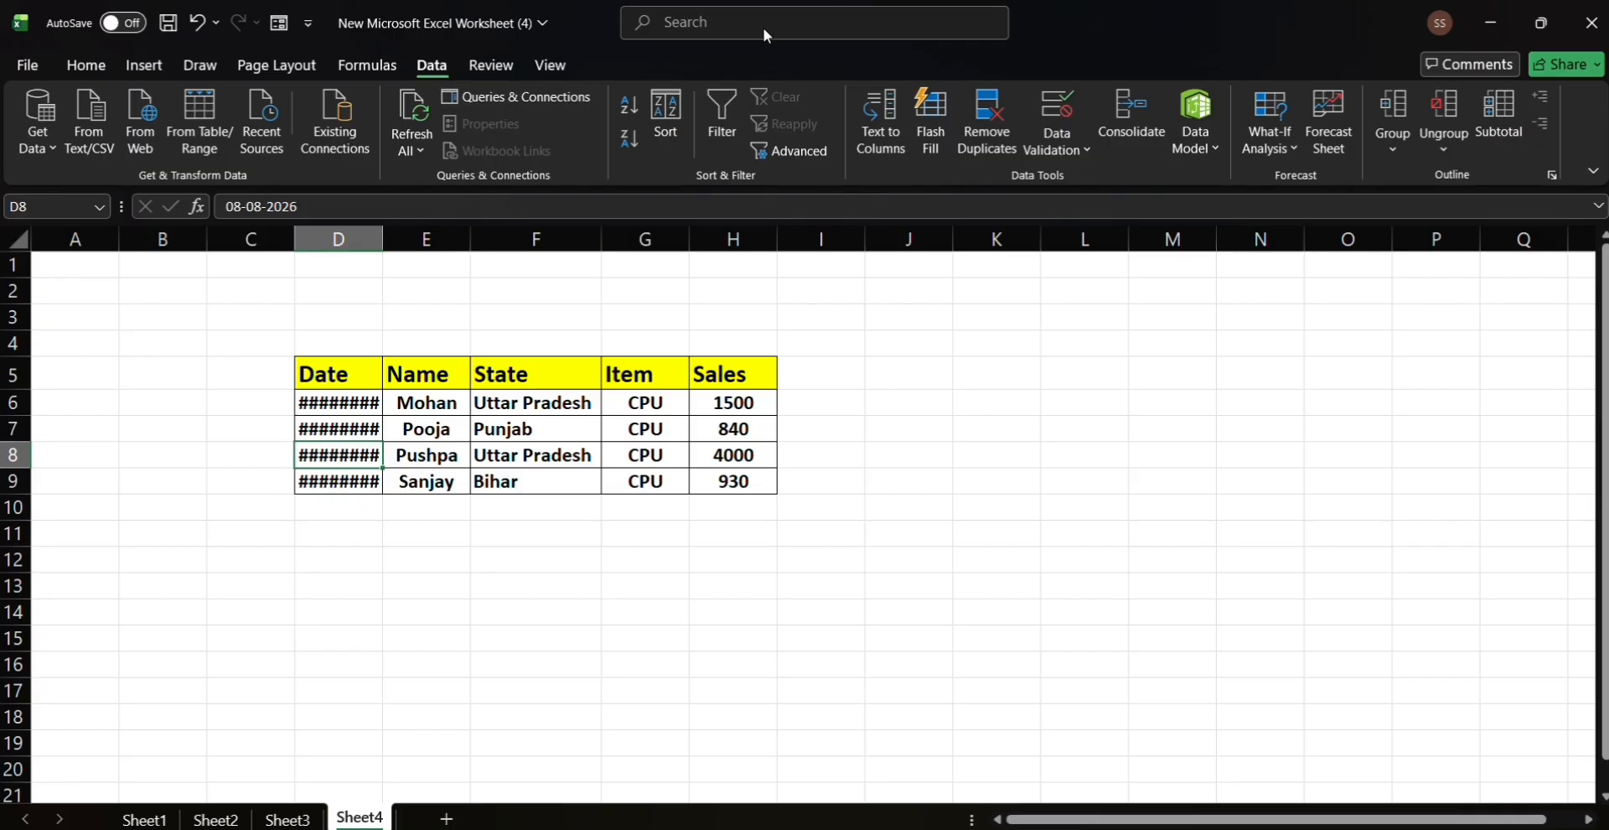
left_click(691, 33)
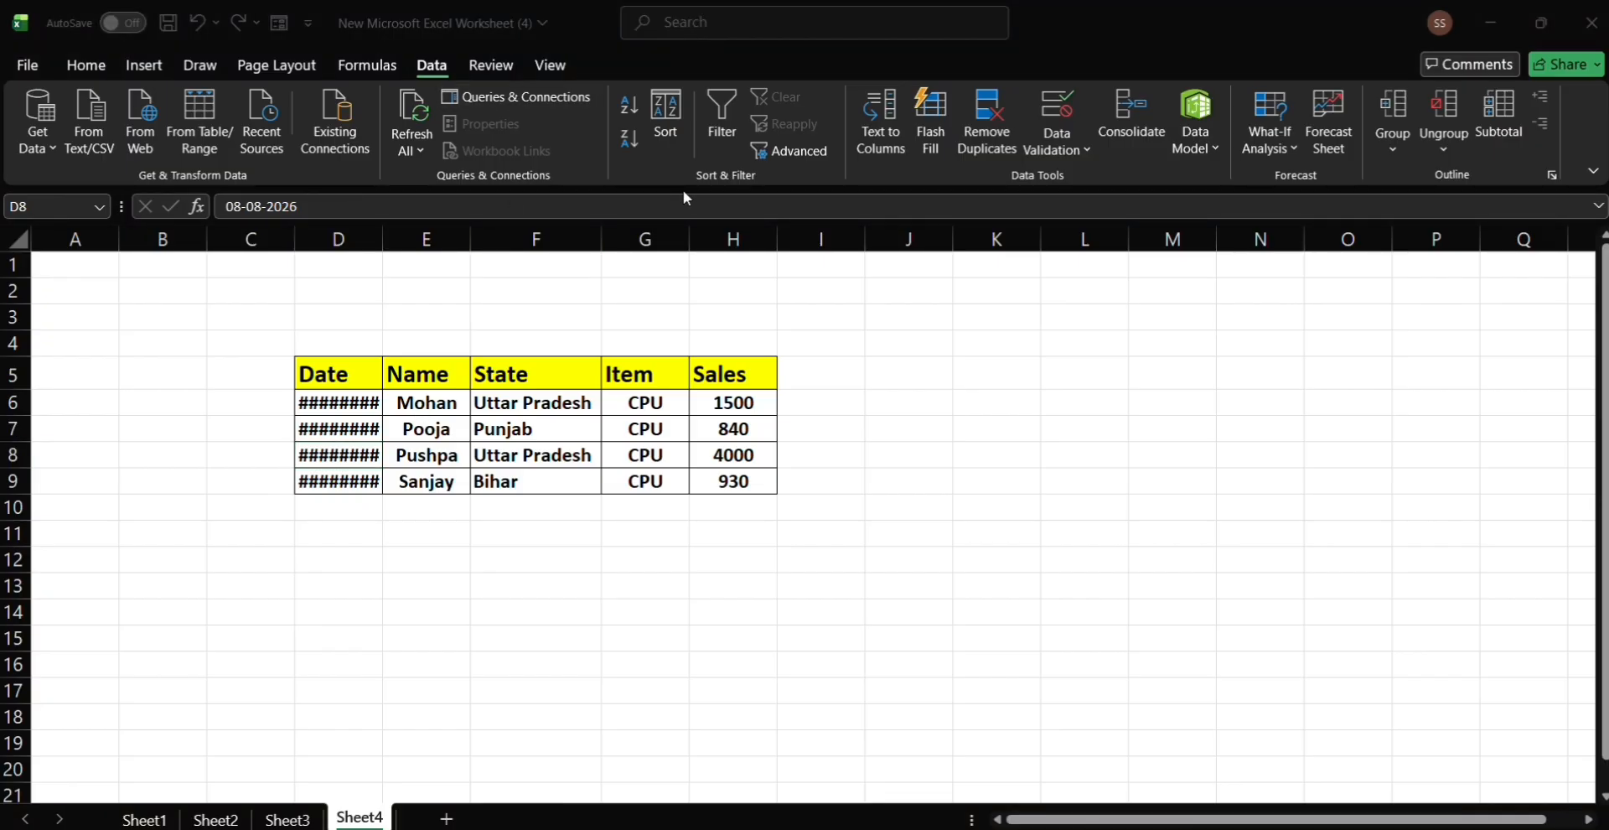
- Compare the source table and criterion on Sheet3 with the extracted records on Sheet4
left_click(288, 820)
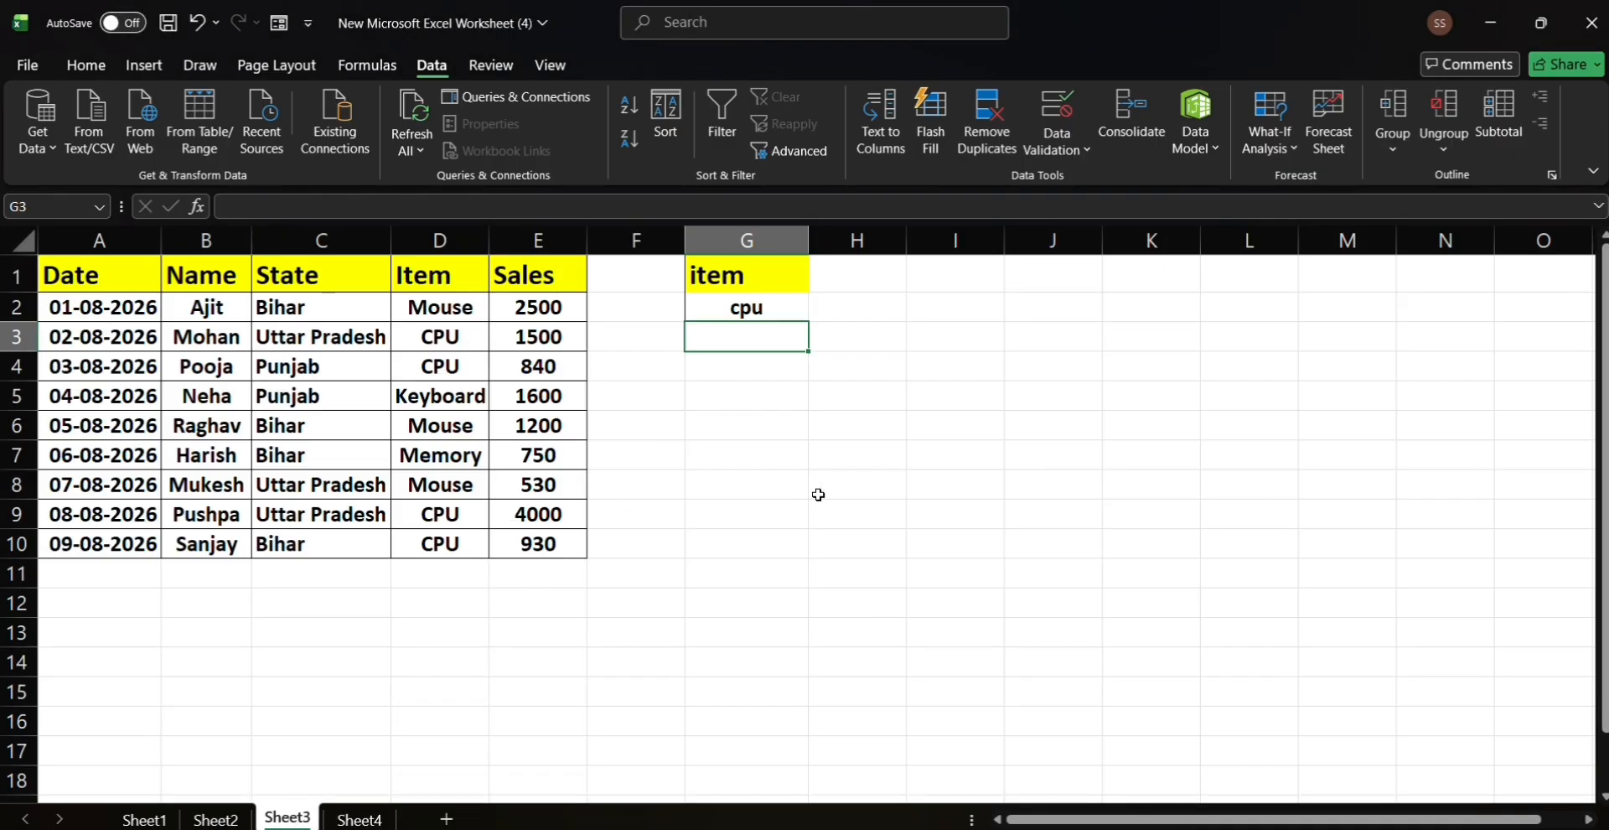
left_click(352, 819)
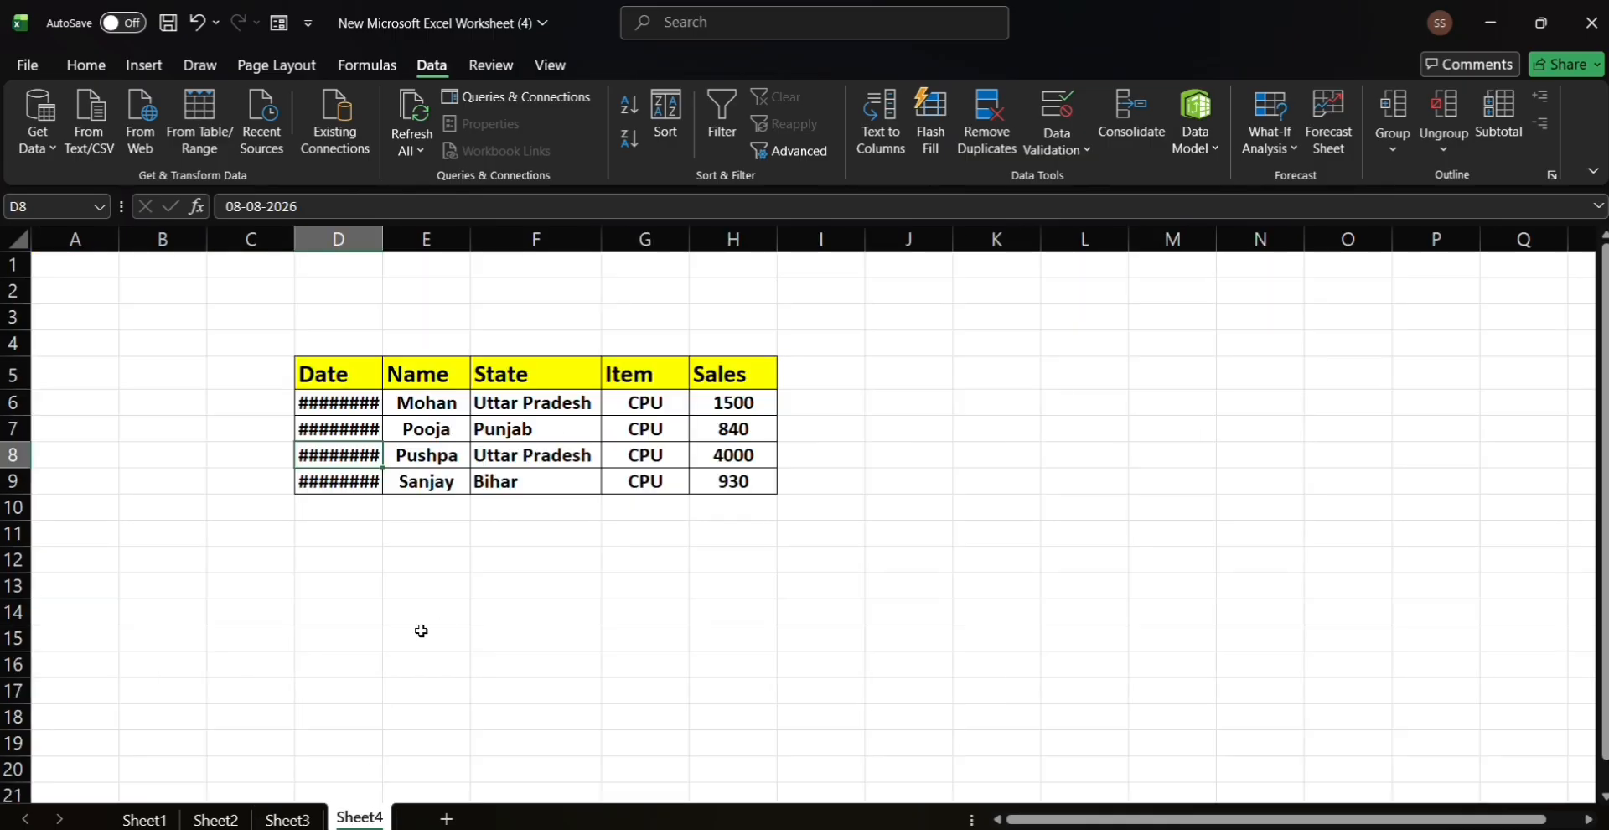
left_click(276, 820)
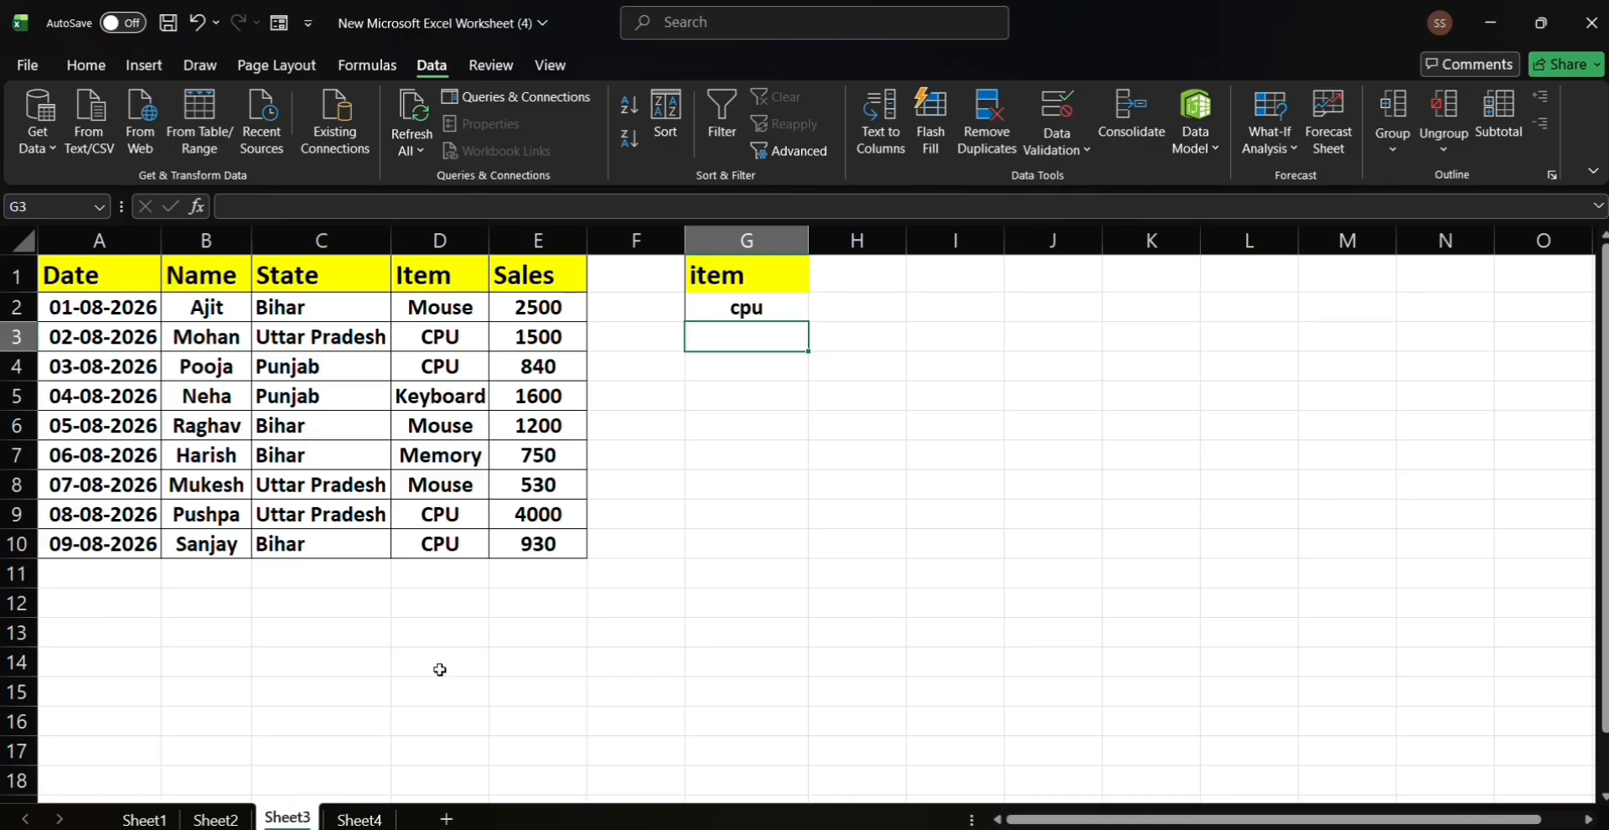